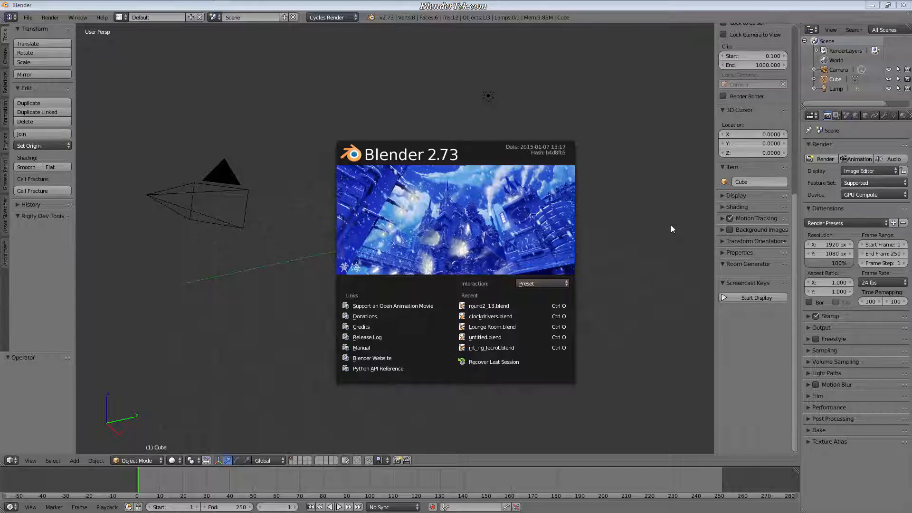
Delete the default cube and hide the camera, the lamp and the 3D view's properties sidebar.
left_click(499, 208)
key("s")
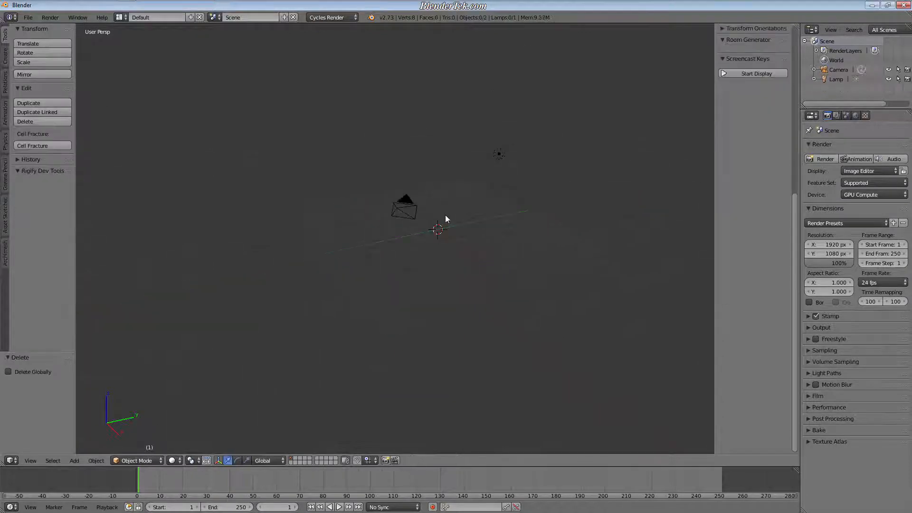
right_click(402, 205)
key("h")
right_click(493, 155)
key("h")
scroll(492, 176, "up", 3)
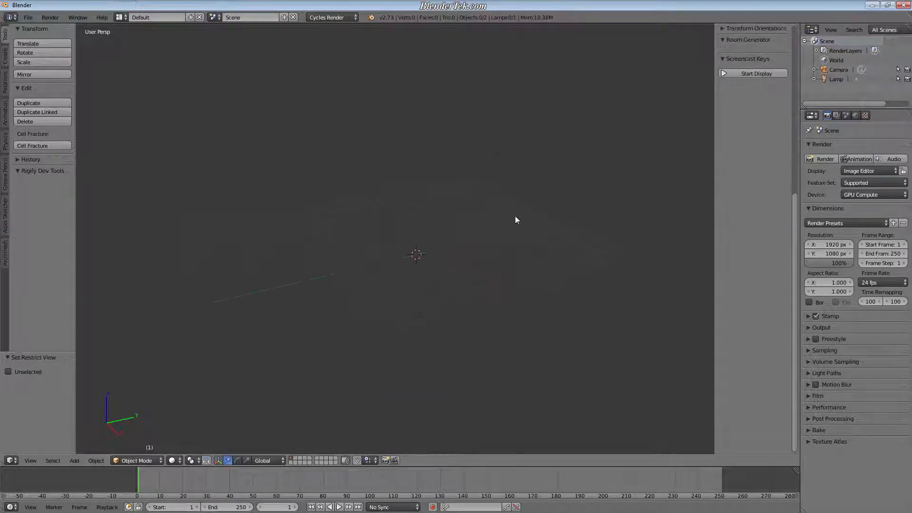
key("n")
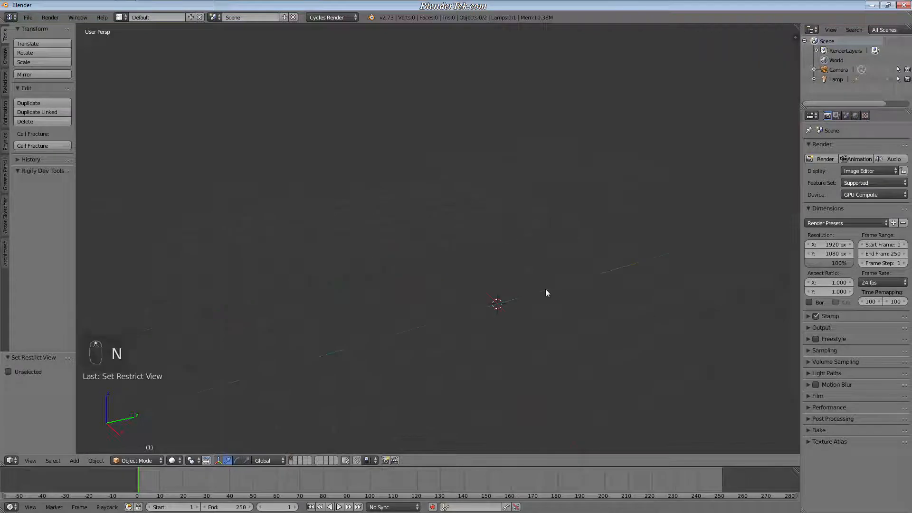
Add a mesh circle with 32 vertices and a radius of 1.000 at the 3D cursor.
key("shift+a")
mouse_move(545, 290)
left_click(626, 309)
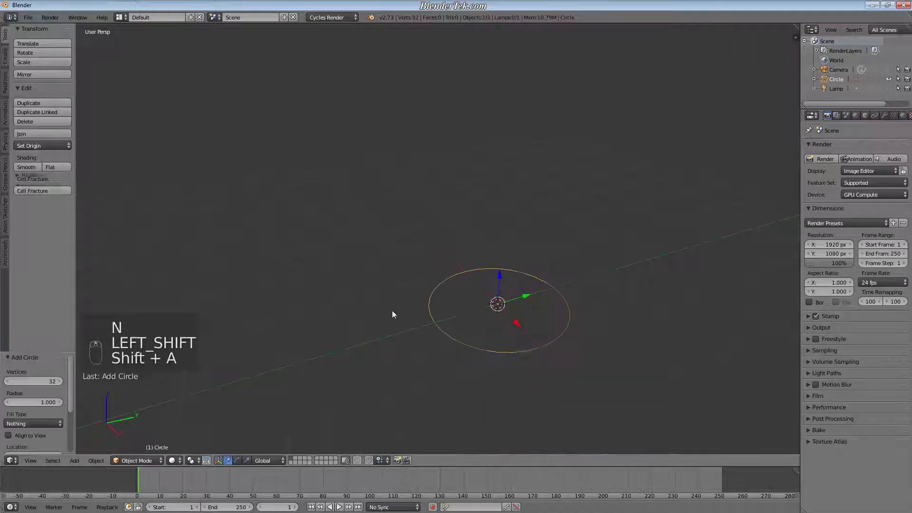
scroll(572, 350, "up", 2)
middle_click_drag(546, 303, 507, 343, "shift")
Fill the circle with a face in Edit Mode and extrude it upward 0.250 as a disc base.
key("Tab")
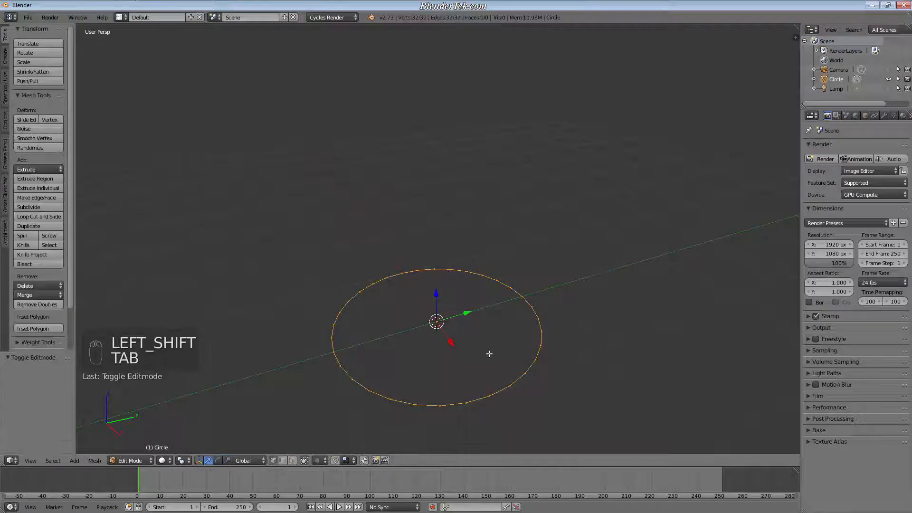
key("f")
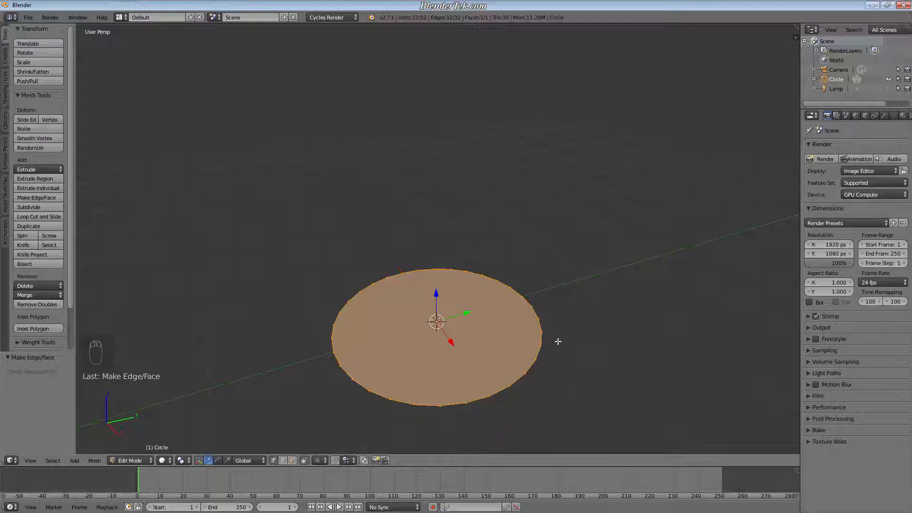
key("e")
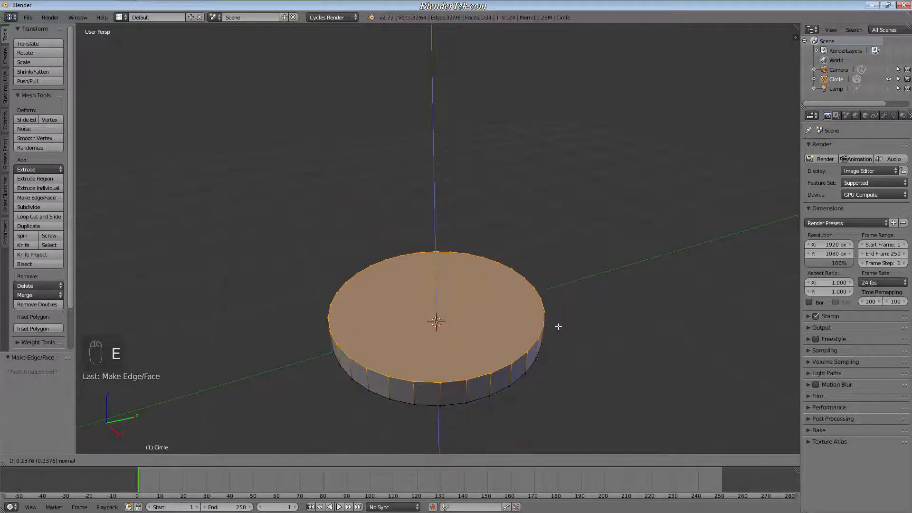
left_click(548, 325)
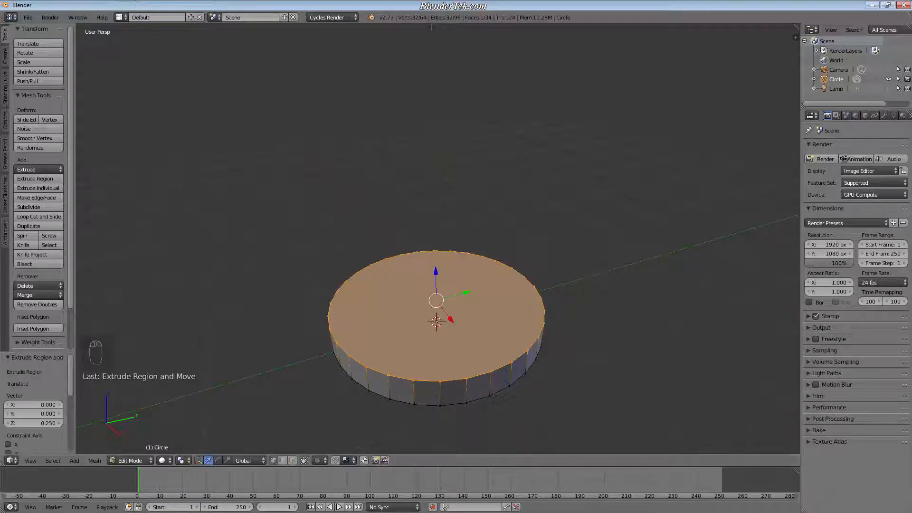
key("a")
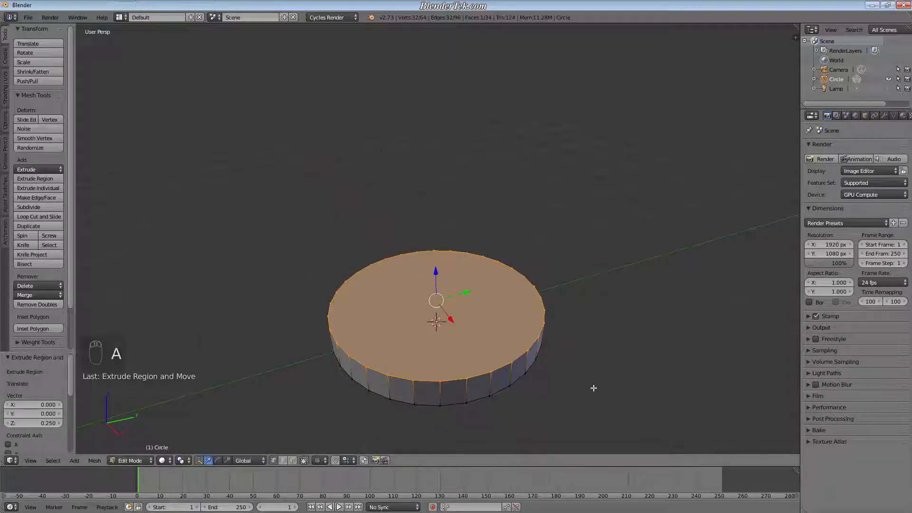
Duplicate the disc's top face in place and scale the copy to 0.1.
key("shift+d")
right_click(575, 342)
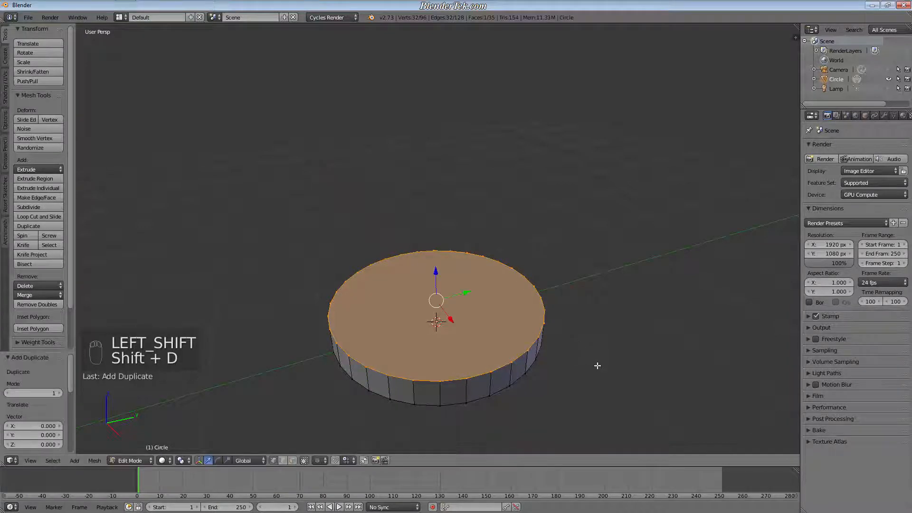
key("s")
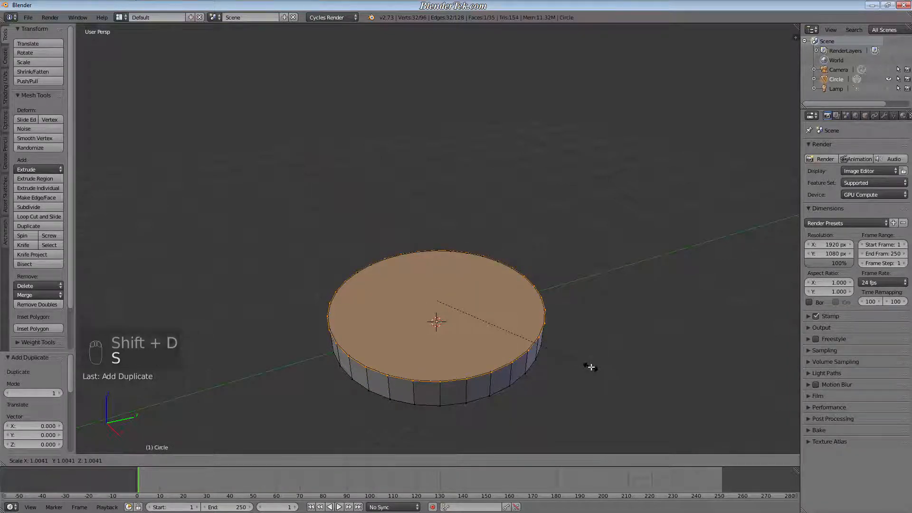
type("0.1")
key("Return")
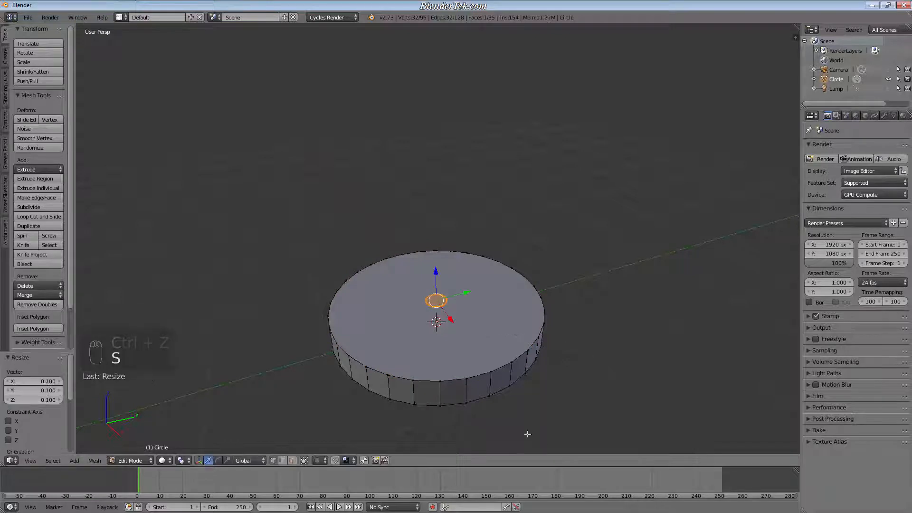
Extrude the small centre face upward 5 units to form a pole and deselect everything.
key("e")
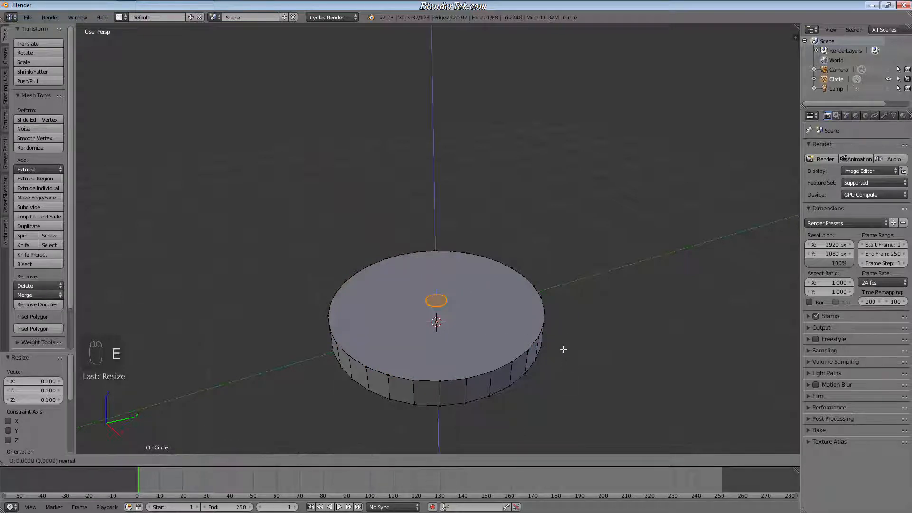
left_click(556, 132)
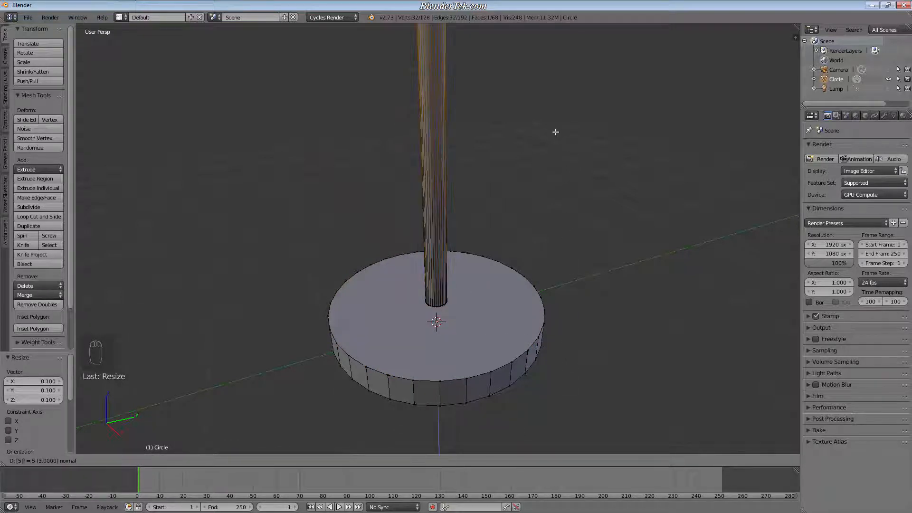
key("a")
scroll(473, 179, "down", 4)
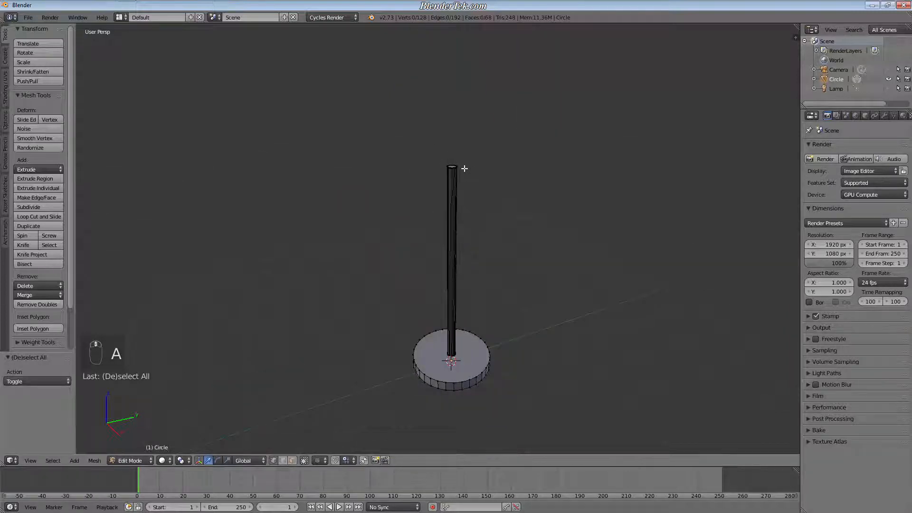
Snap the 3D cursor to the pole's top face.
scroll(465, 172, "up", 8)
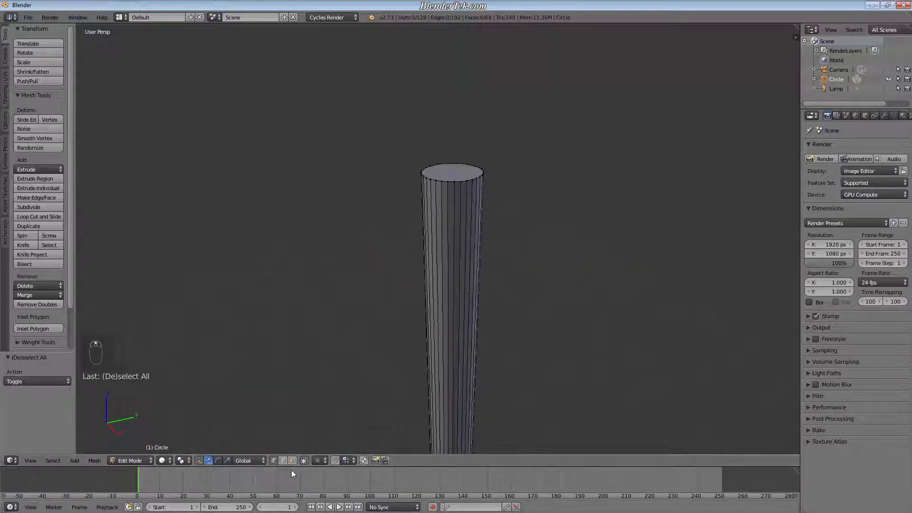
right_click(464, 164)
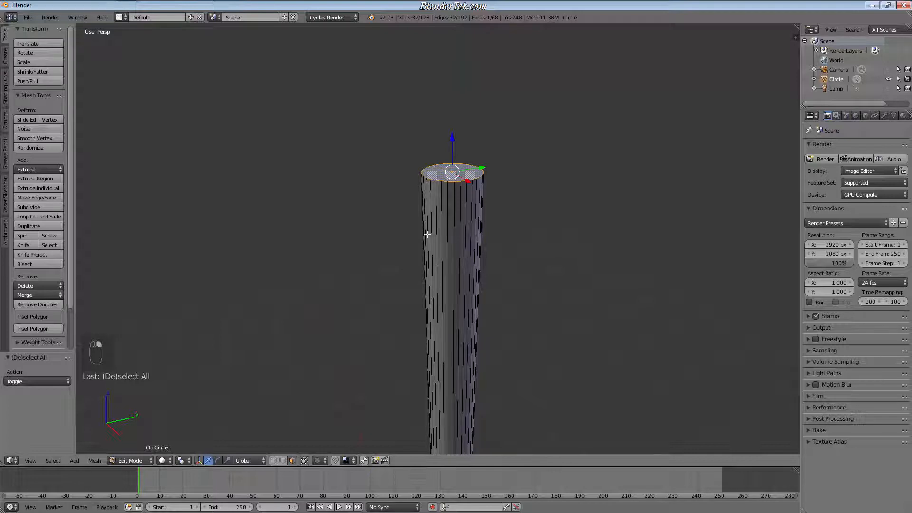
key("shift+s")
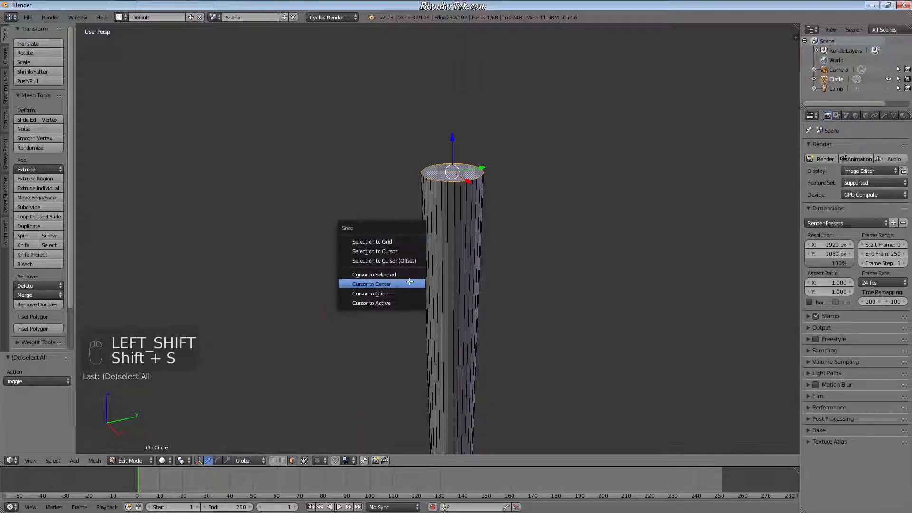
left_click(404, 274)
Add a plane with a radius of 1.000 at the 3D cursor on top of the pole.
key("shift+a")
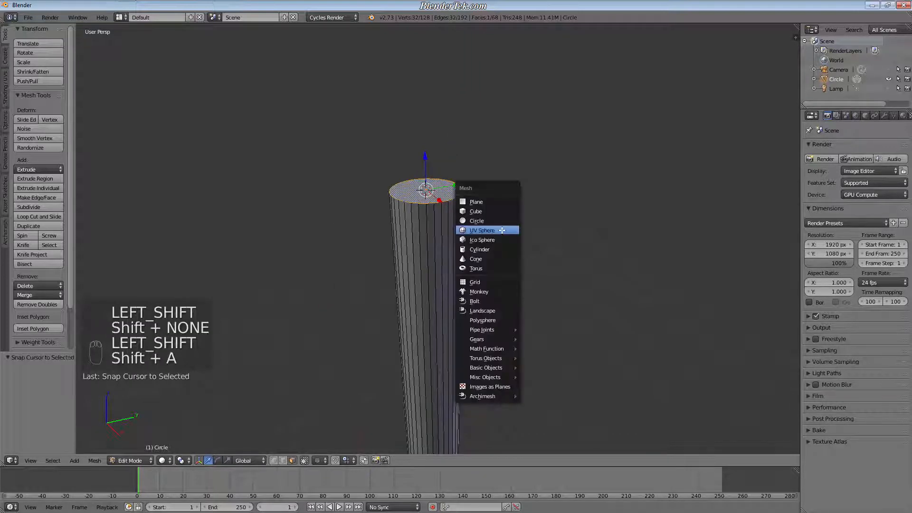
left_click(512, 204)
scroll(513, 209, "down", 6)
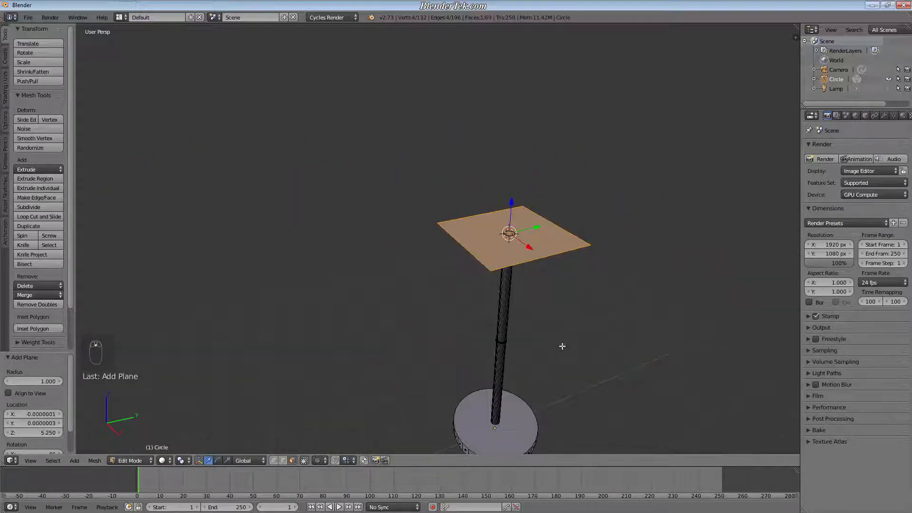
Rotate the plane 90° about the global Y axis so it stands upright.
scroll(561, 347, "down", 2)
scroll(519, 254, "up", 5)
scroll(509, 217, "down", 2)
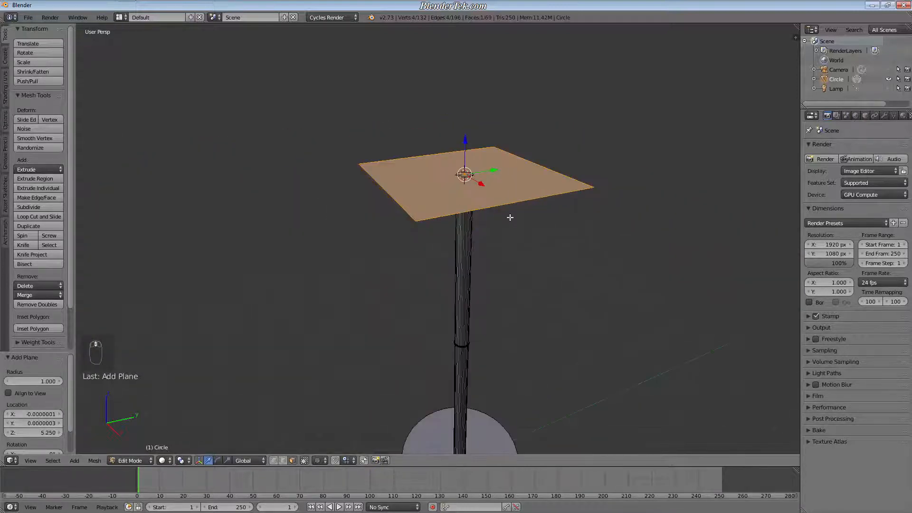
key("r")
key("y")
key("9")
key("0")
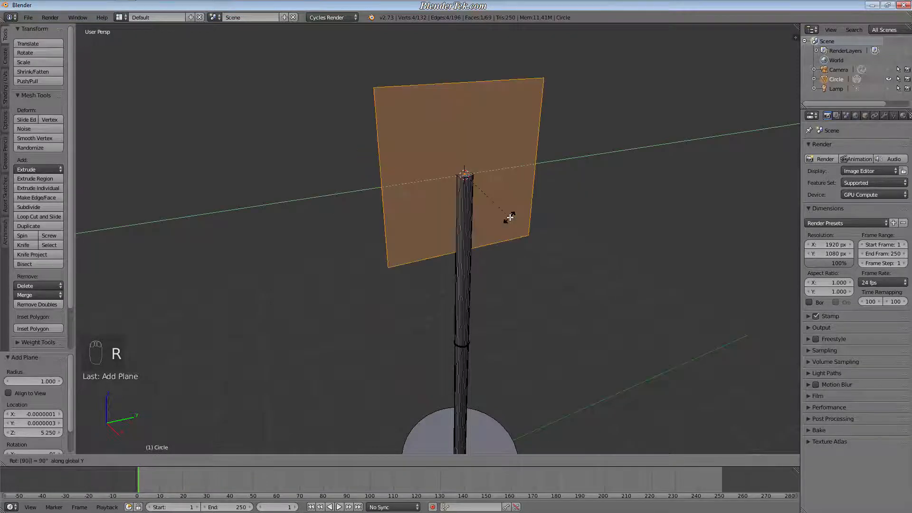
key("Return")
Set the snap element to Edge for moving the plane.
scroll(518, 291, "down", 5)
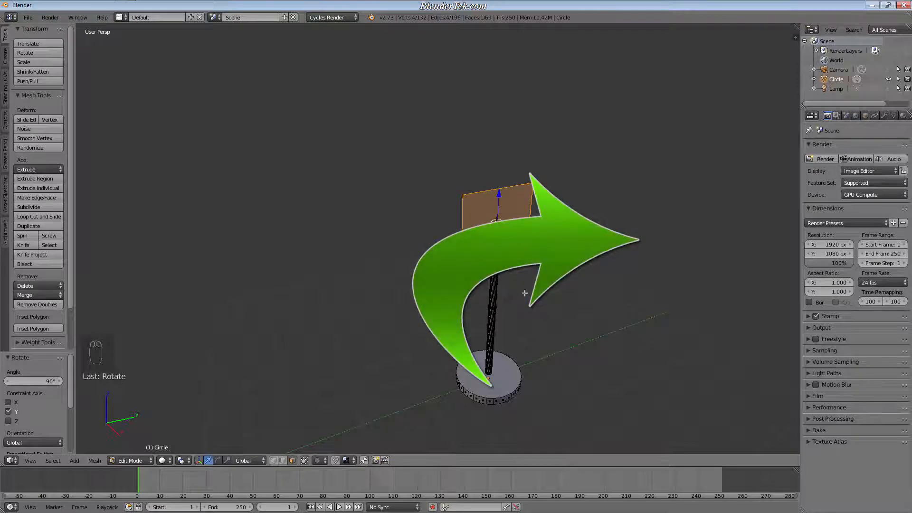
scroll(408, 373, "up", 5)
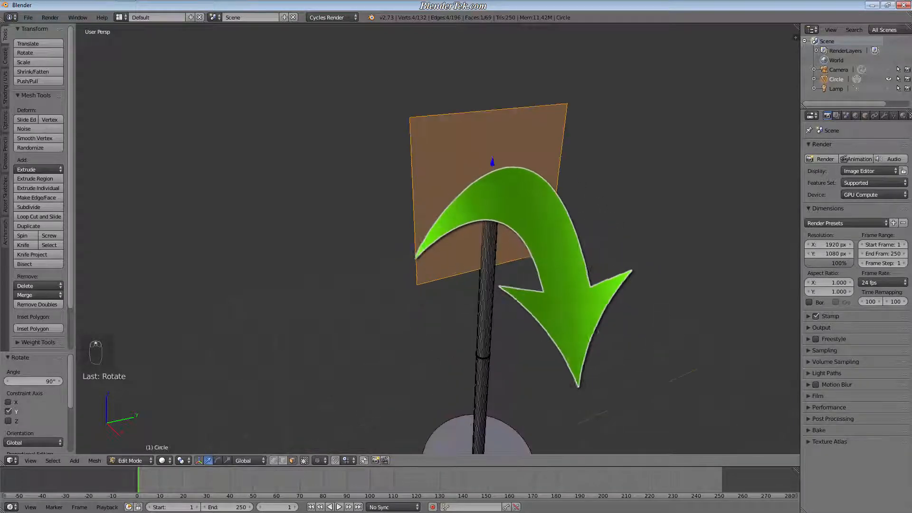
middle_click_drag(585, 197, 523, 232, "shift")
scroll(460, 269, "up", 2)
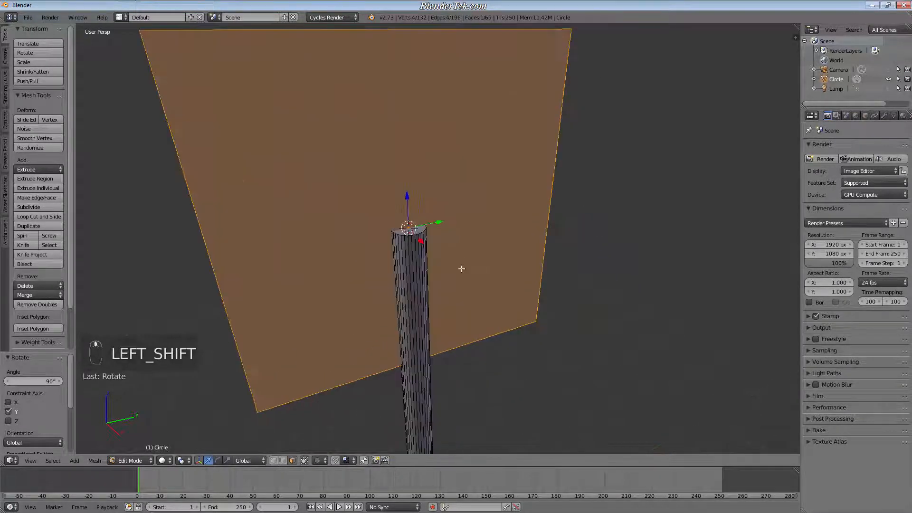
scroll(457, 276, "down", 1)
left_click(347, 460)
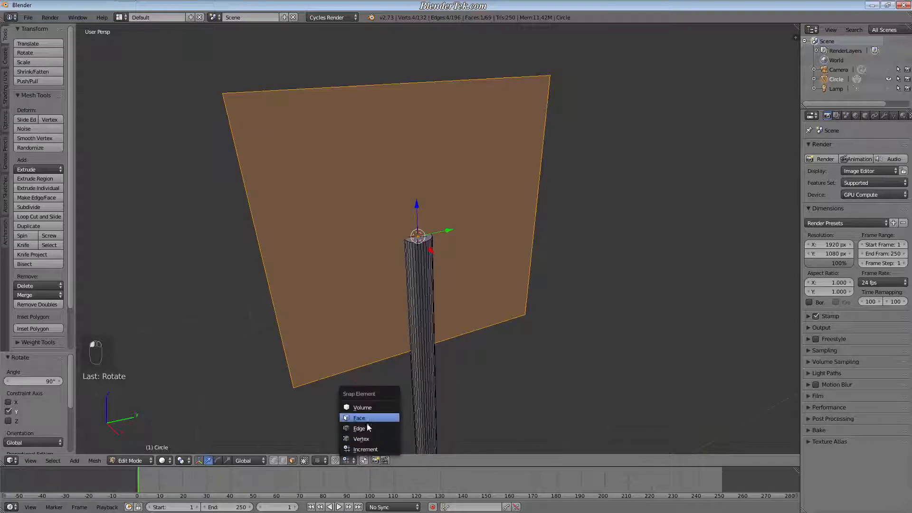
left_click(369, 425)
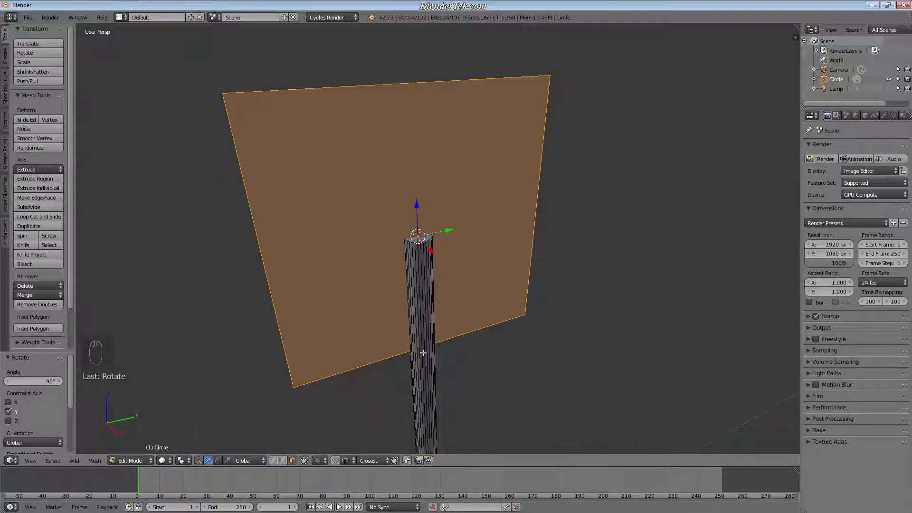
Move the upright plane up along Z until its lower edge snaps to the pole's top face.
type("g")
type("-1")
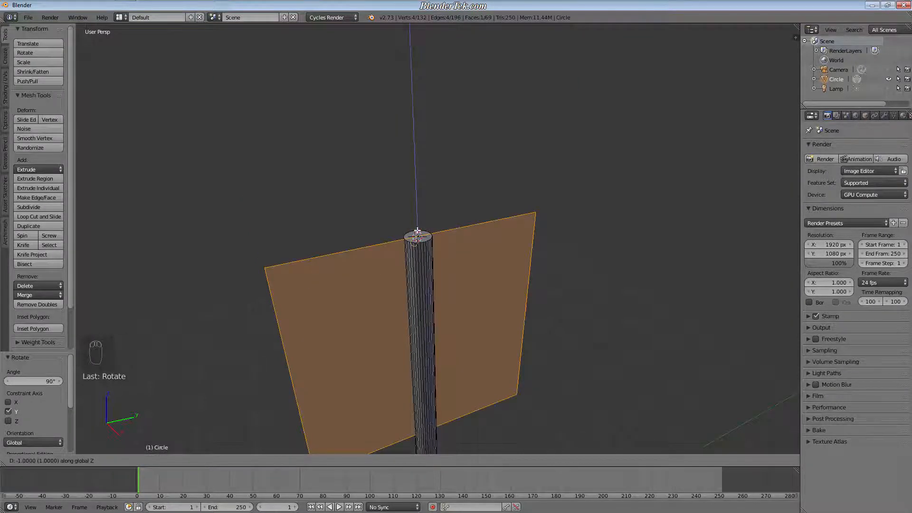
key("BackSpace")
key("BackSpace")
left_click(414, 189)
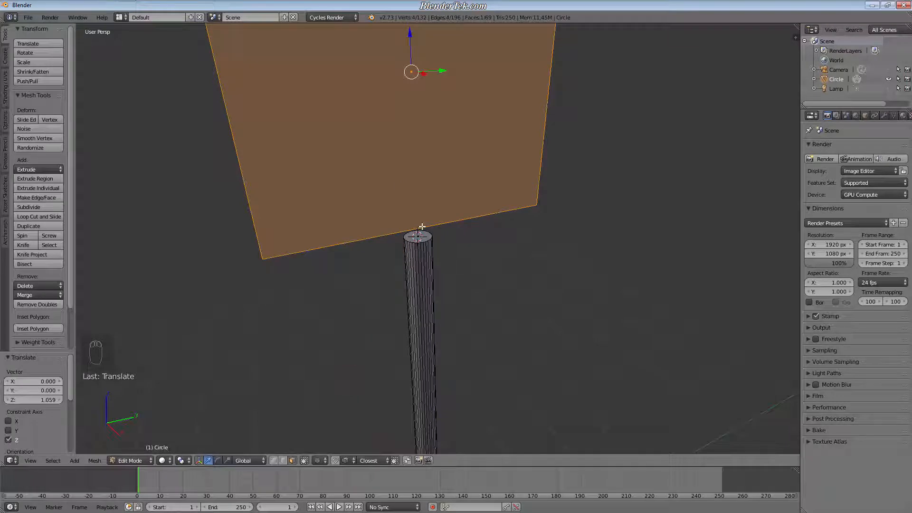
key("g")
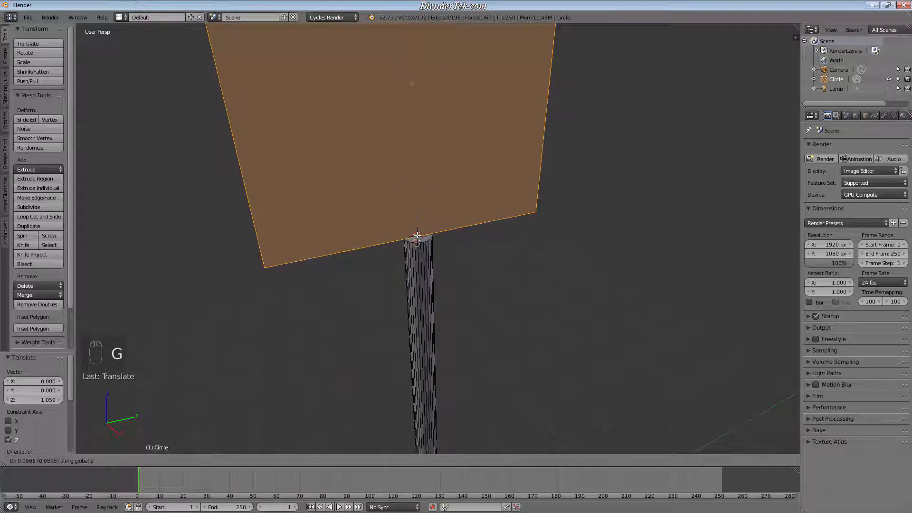
left_click(424, 243)
Inspect from several angles and distances how the plane's lower edge meets the top of the pole.
scroll(444, 193, "down", 4)
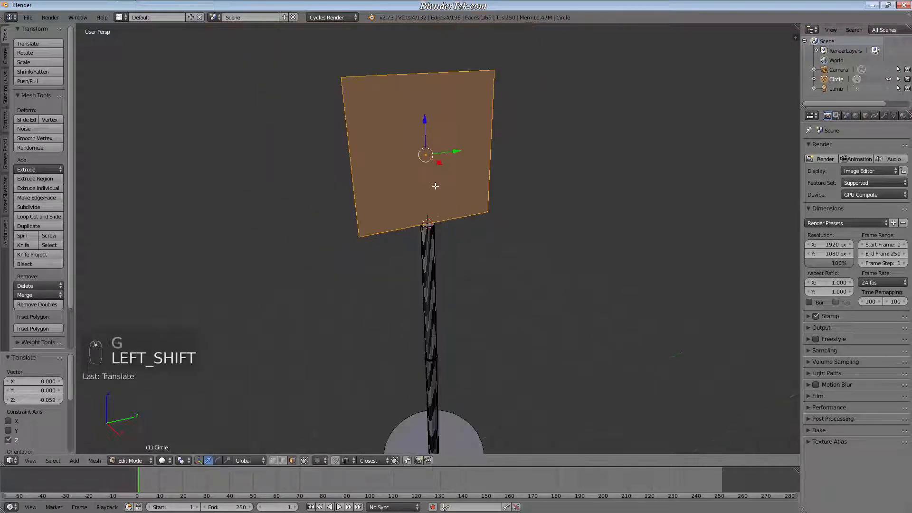
middle_click_drag(435, 185, 440, 245, "shift")
scroll(470, 350, "up", 3)
middle_click_drag(410, 324, 449, 214)
scroll(448, 214, "up", 5)
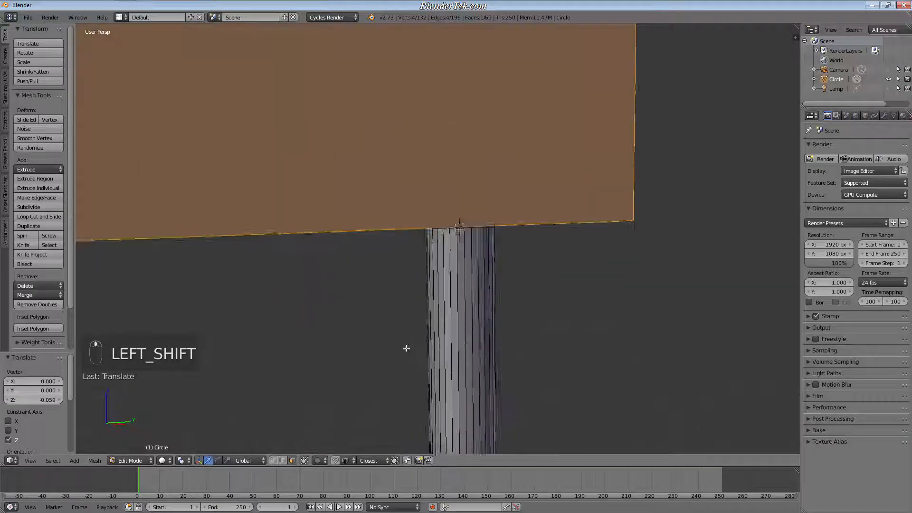
mouse_move(406, 348)
middle_mouse_down()
mouse_move(452, 269)
mouse_move(525, 267)
mouse_move(466, 324)
mouse_move(424, 347)
middle_mouse_up()
scroll(511, 344, "down", 6)
scroll(526, 368, "down", 6)
middle_click_drag(528, 365, 503, 266, "shift")
scroll(486, 273, "up", 8)
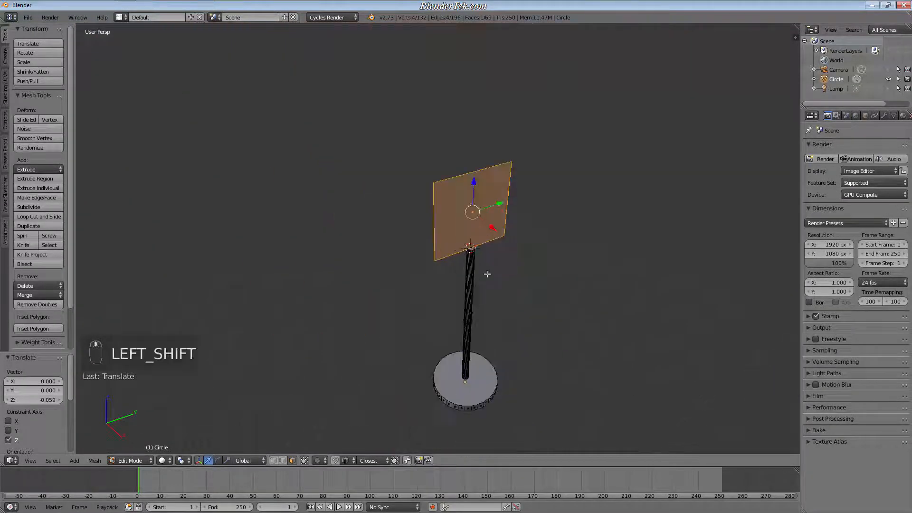
middle_click_drag(468, 239, 456, 358, "shift")
scroll(457, 278, "down", 4)
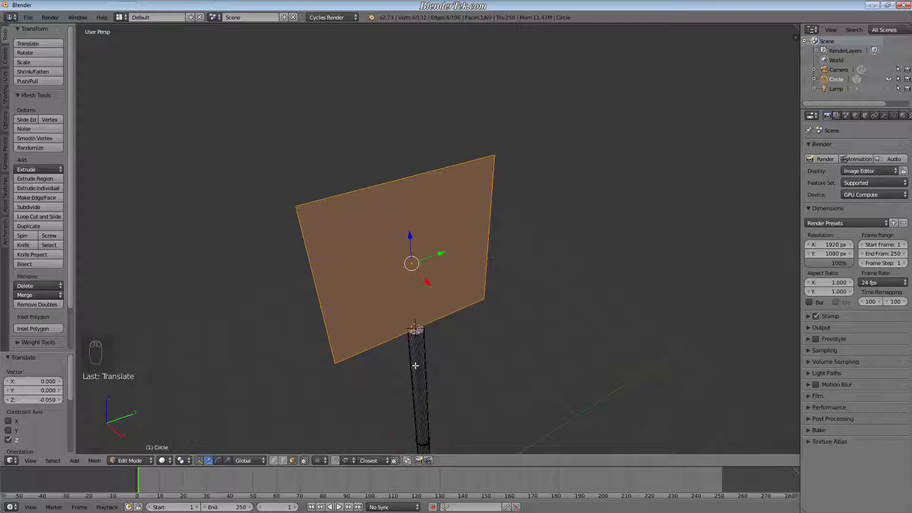
scroll(404, 337, "up", 5)
scroll(391, 309, "down", 3)
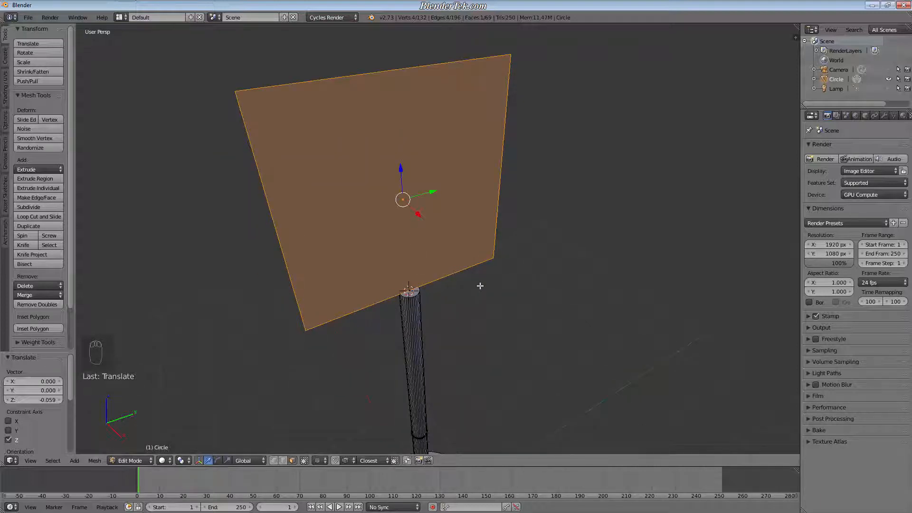
Move the upright plane -0.1 along the global X axis.
key("g")
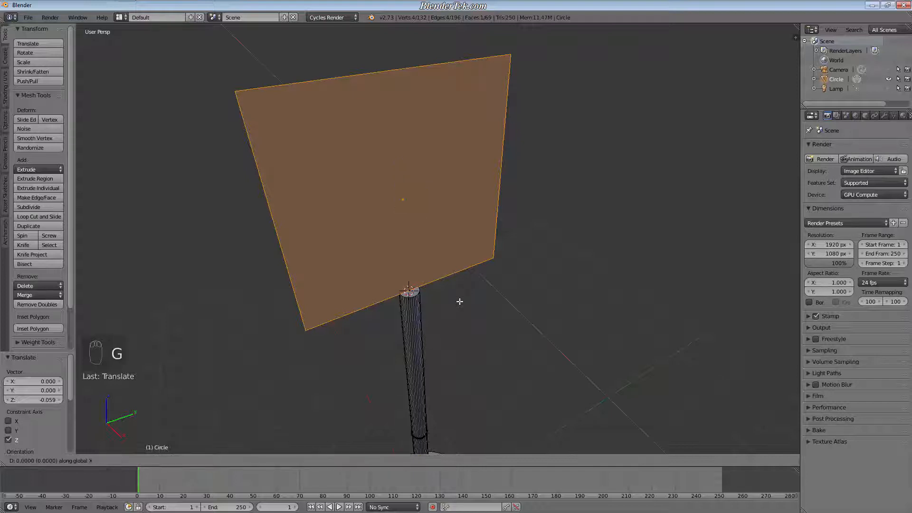
key("x")
type("-0.1")
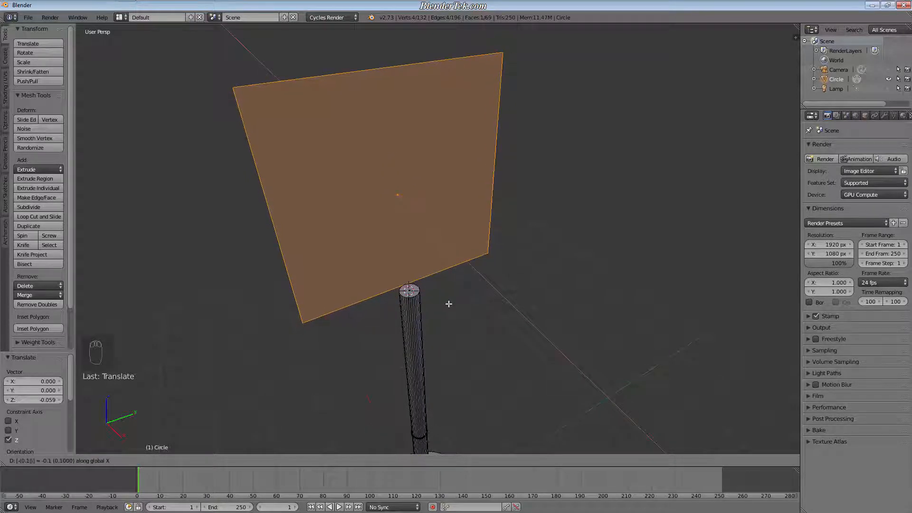
key("Return")
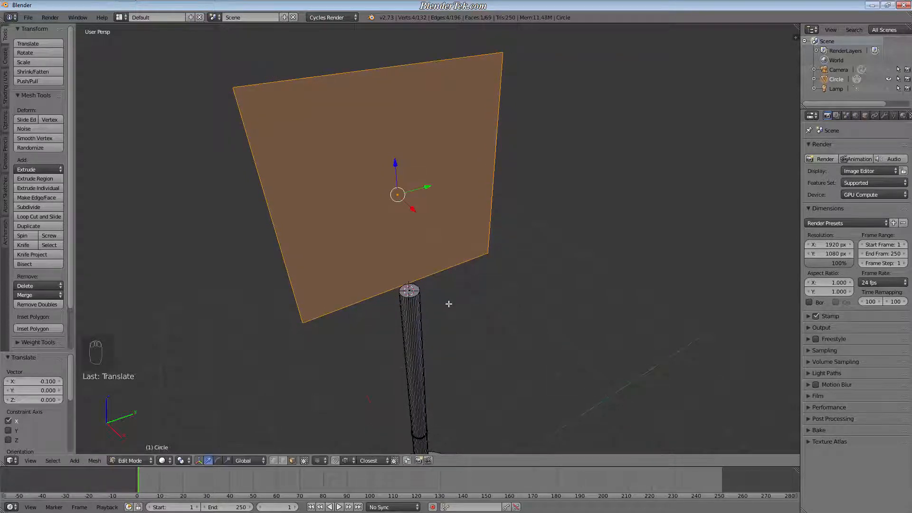
Extrude the upright plane 0.2 along the X axis into a solid panel and deselect everything.
key("e")
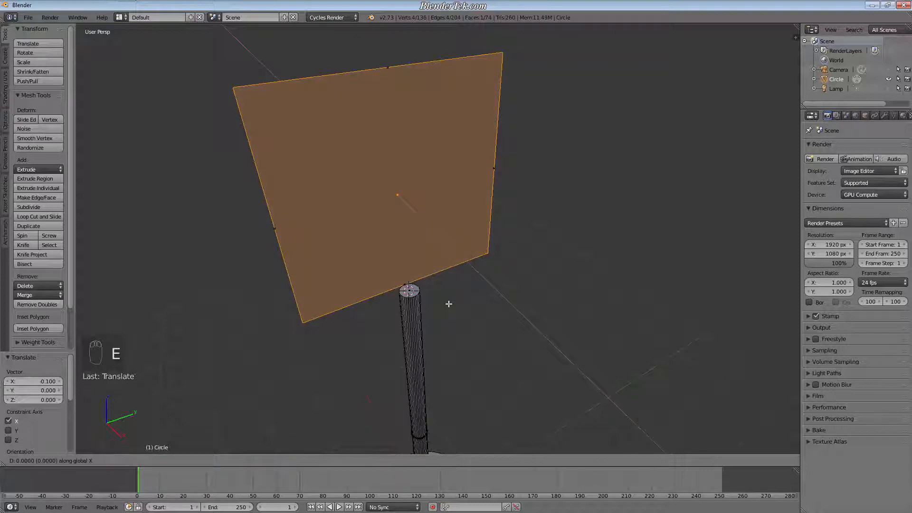
type("0.2")
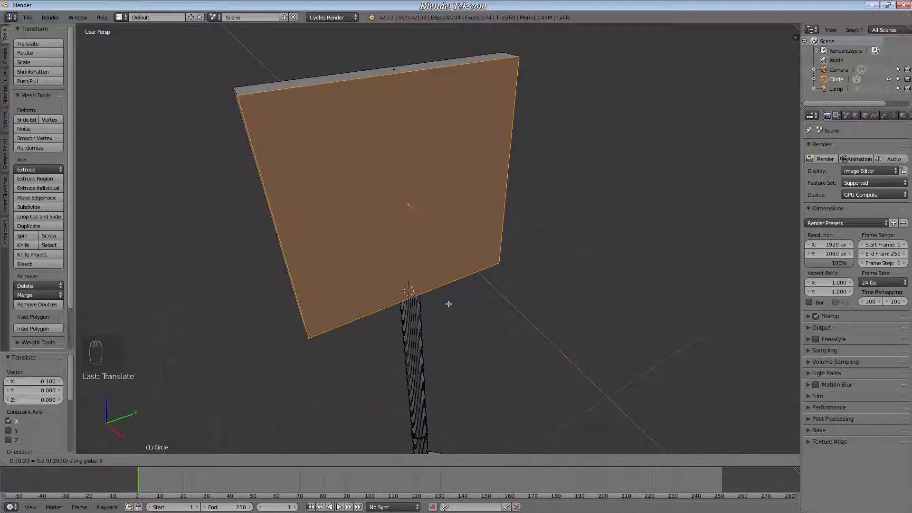
key("Return")
key("a")
Inspect from below and from a distance how the thickened panel's underside sits over the pole's top.
middle_click_drag(415, 421, 361, 284)
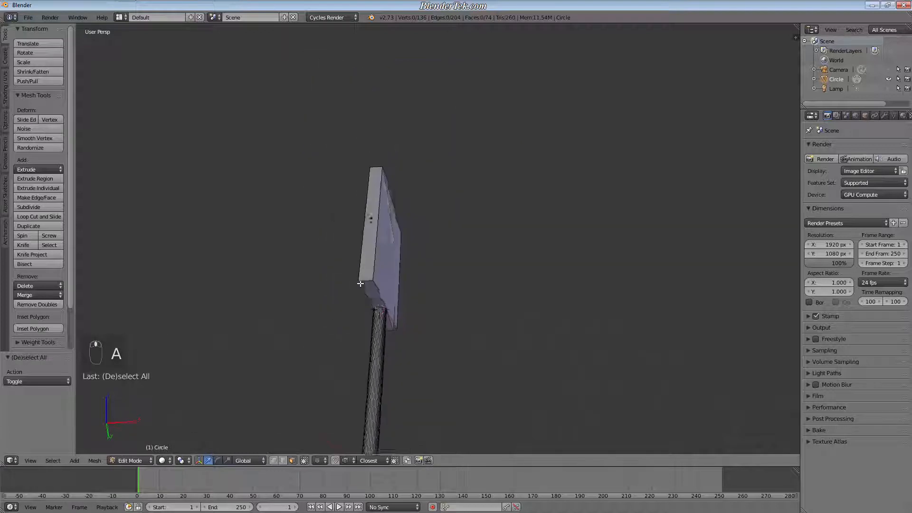
scroll(360, 284, "up", 8)
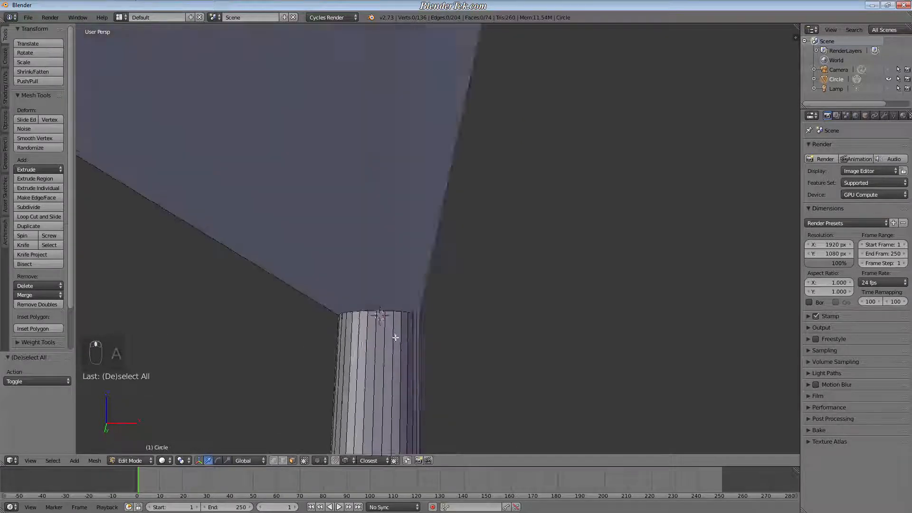
middle_click_drag(395, 338, 400, 427)
scroll(370, 305, "up", 7)
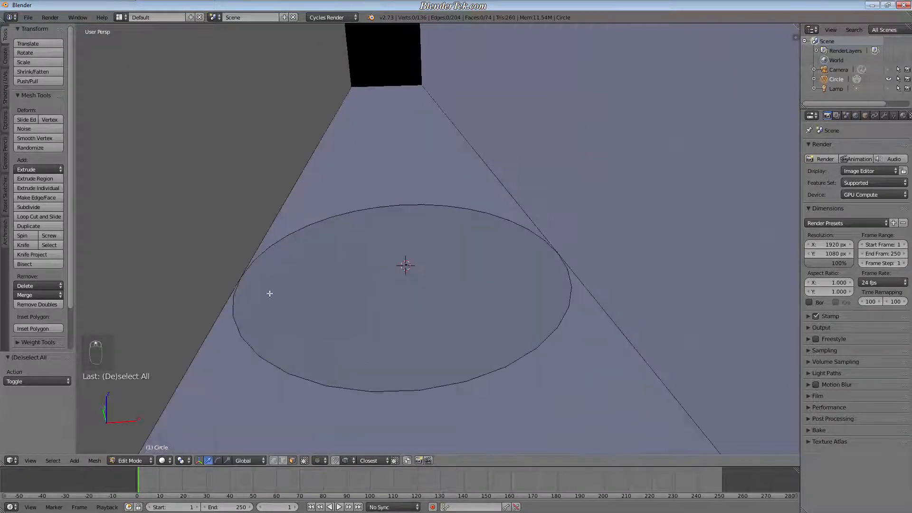
middle_click_drag(400, 288, 343, 303)
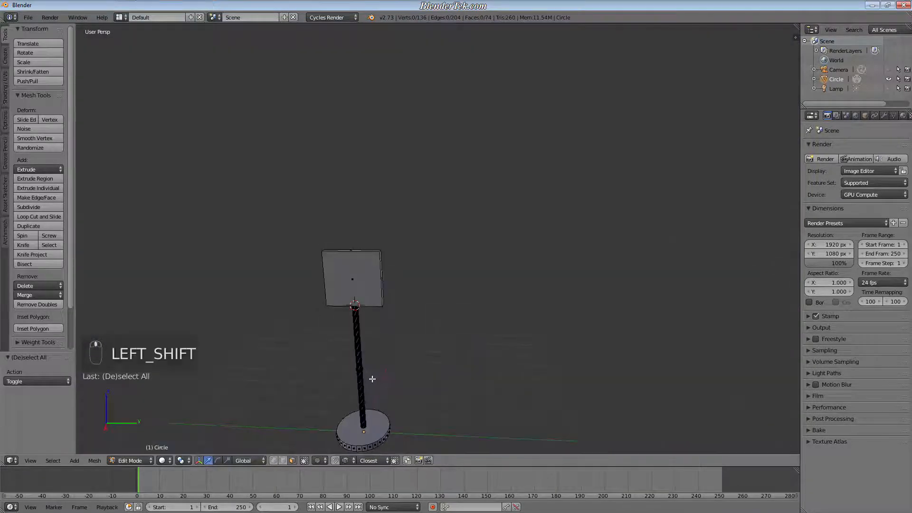
middle_click_drag(370, 379, 450, 321, "shift")
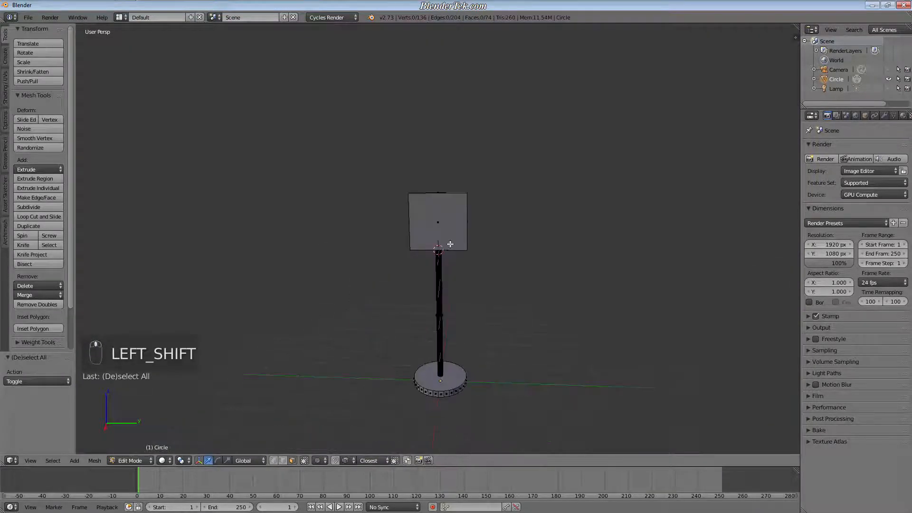
scroll(442, 253, "up", 8)
scroll(470, 260, "down", 8)
Switch the viewport to the right orthographic view and frame the panel with the top of the pole.
key("KP_1")
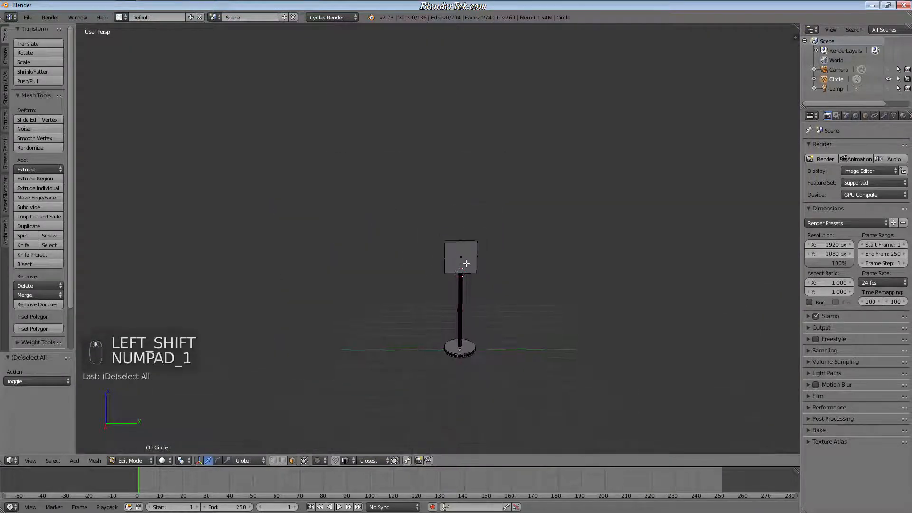
key("KP_3")
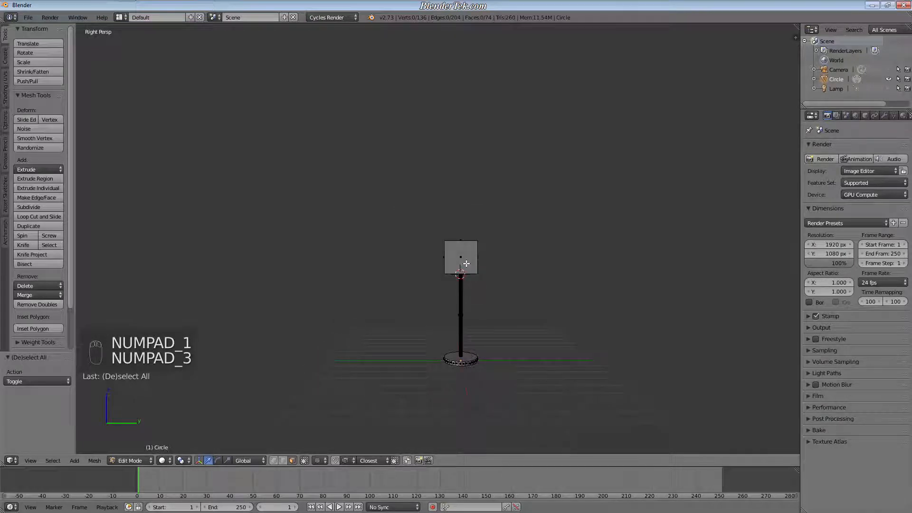
key("KP_5")
scroll(466, 277, "up", 9)
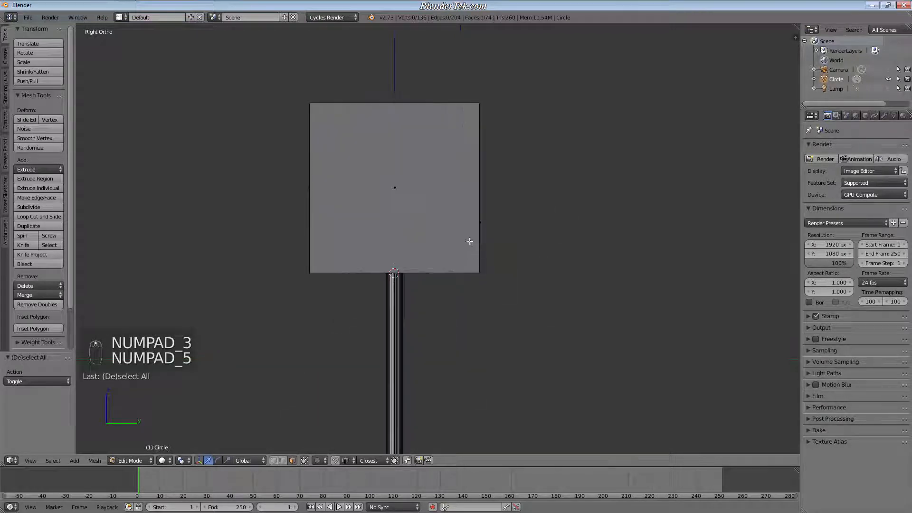
middle_click_drag(495, 206, 503, 271, "shift")
scroll(535, 285, "down", 4)
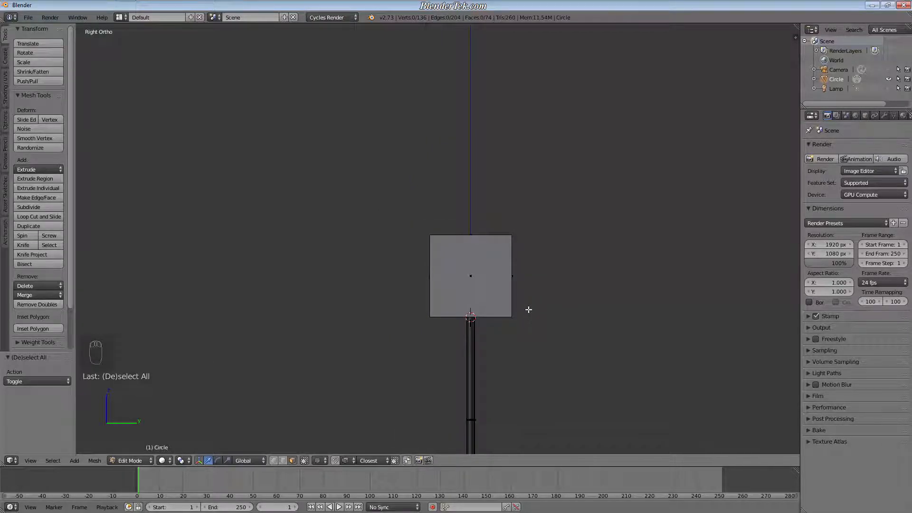
scroll(559, 350, "up", 4)
Select the panel's front face and extend the selection to all geometry linked to it.
right_click(396, 200)
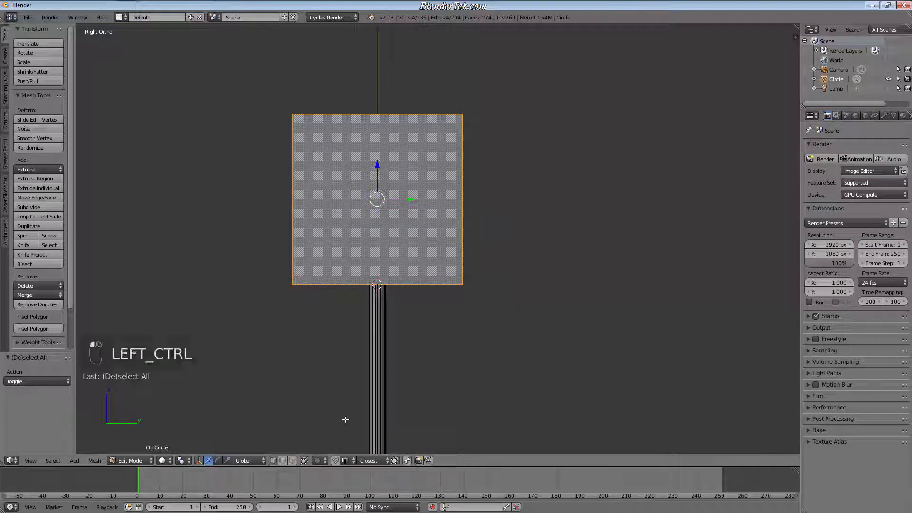
key("ctrl+l")
scroll(463, 361, "down", 4)
middle_click_drag(393, 351, 543, 255)
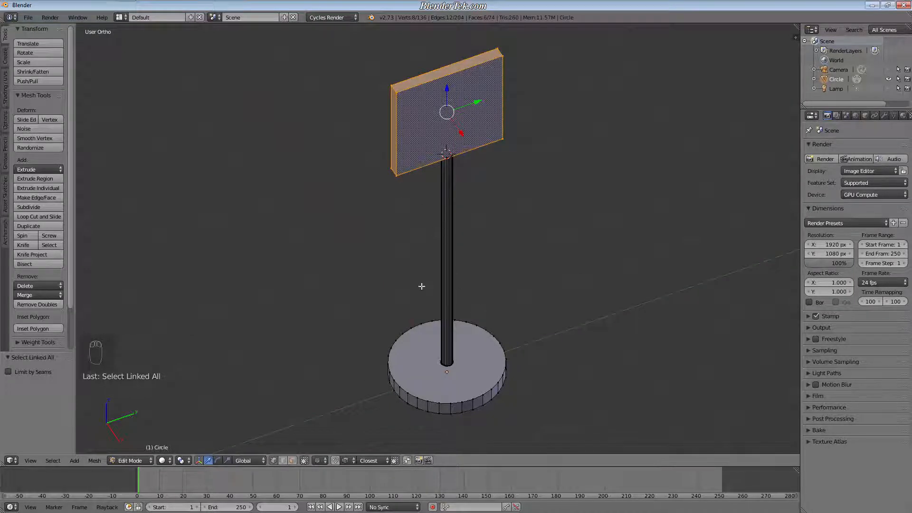
scroll(463, 218, "down", 2)
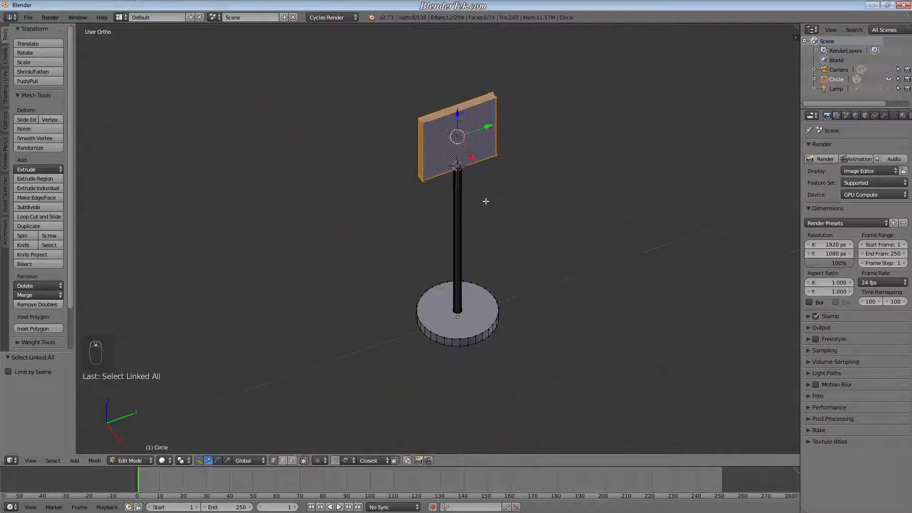
middle_click_drag(485, 200, 341, 421, "shift")
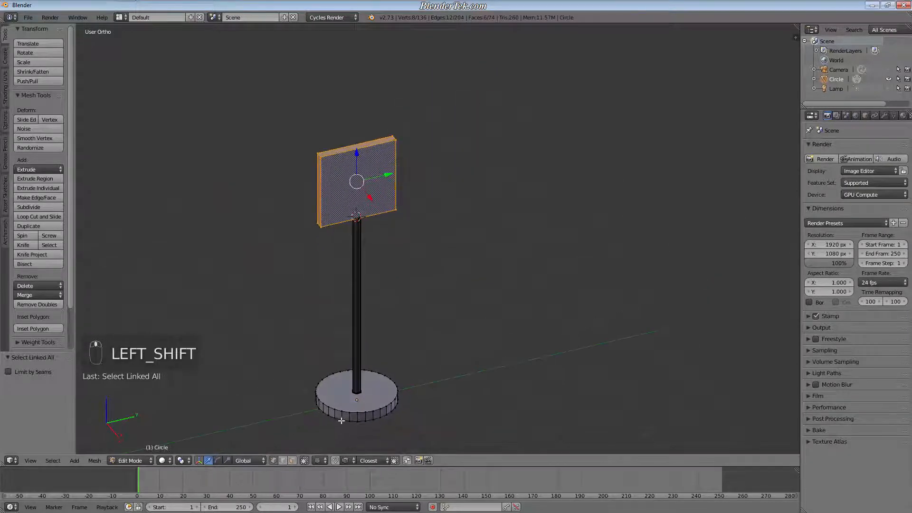
Select all geometry linked to the pole and try moving it freely away from the base.
right_click(353, 393)
key("ctrl+l")
key("g")
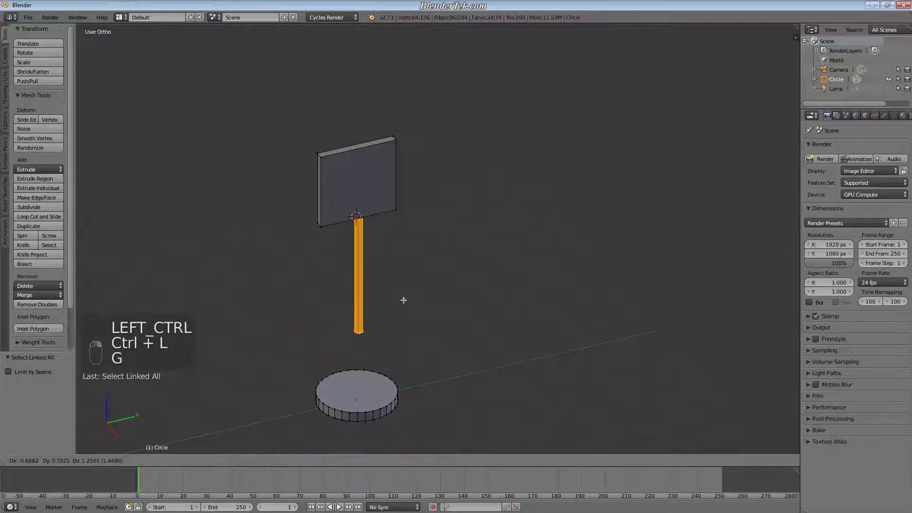
left_click(351, 362)
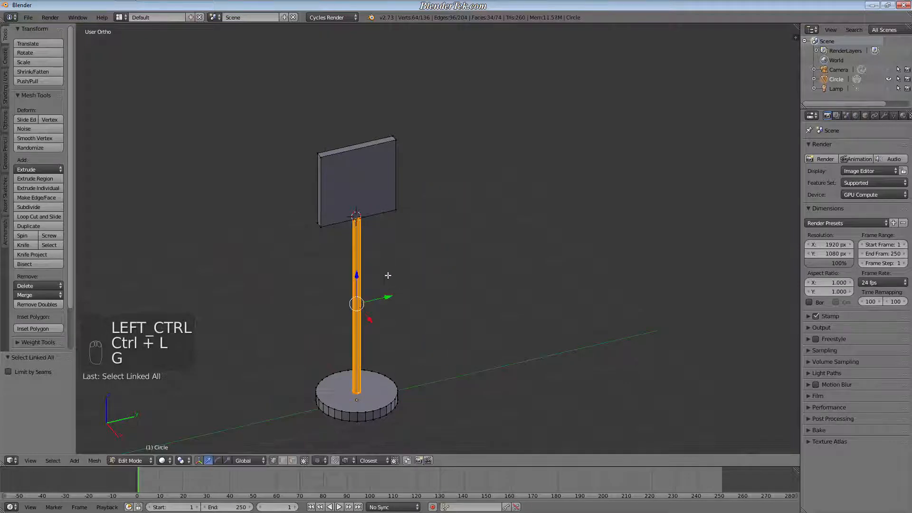
Select a lower corner vertex of the panel and extend the selection to the whole linked panel in the right view.
right_click(335, 243)
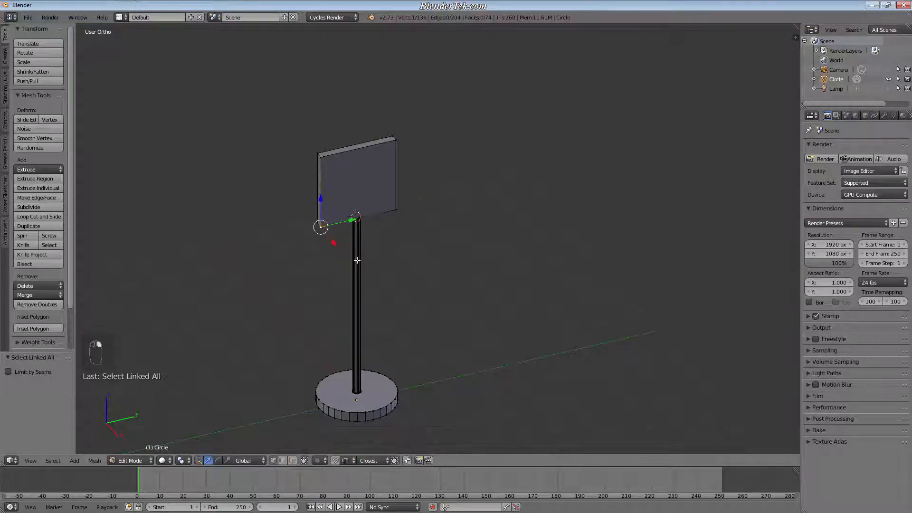
key("KP_3")
middle_click_drag(282, 255, 465, 267, "shift")
scroll(454, 226, "up", 2)
scroll(444, 227, "down", 2)
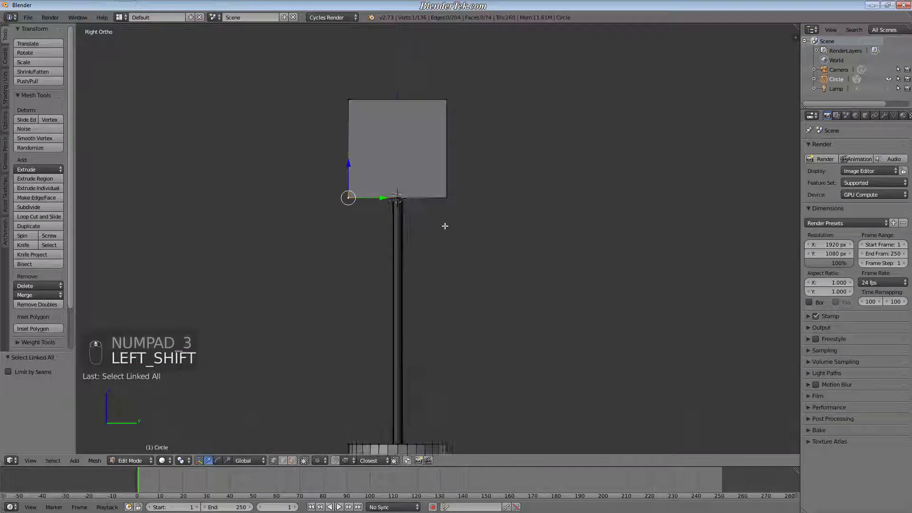
middle_click_drag(418, 141, 422, 176, "shift")
key("ctrl+l")
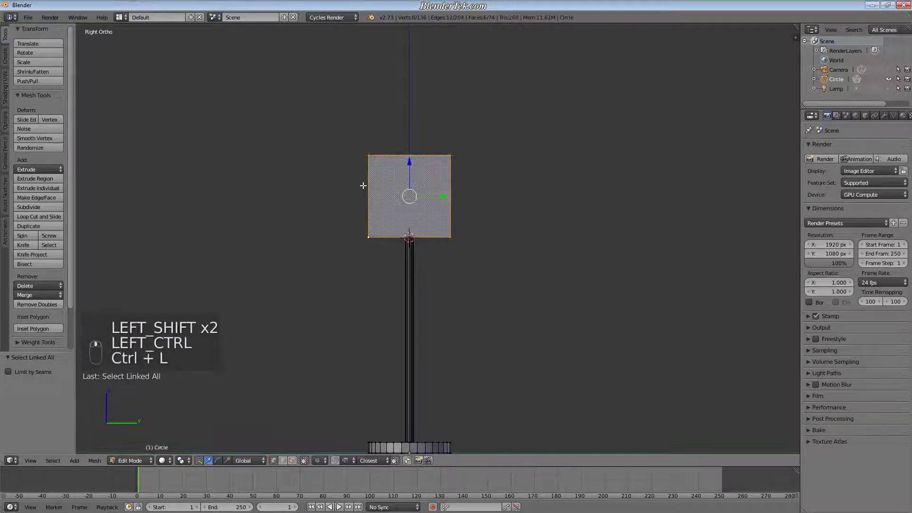
Try scaling the panel freely along the Y axis to about 0.76 and undo the scaling.
scroll(435, 221, "up", 4)
scroll(435, 223, "up", 2)
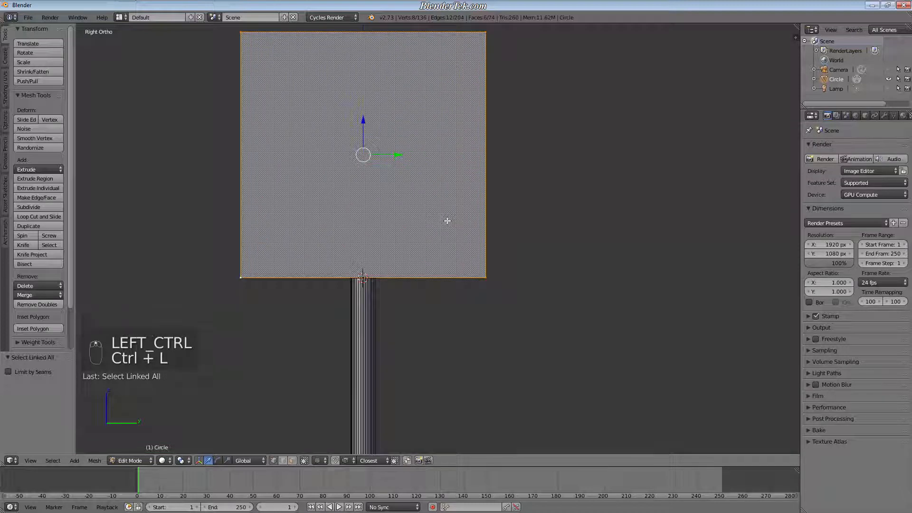
key("s")
key("y")
left_click(388, 232)
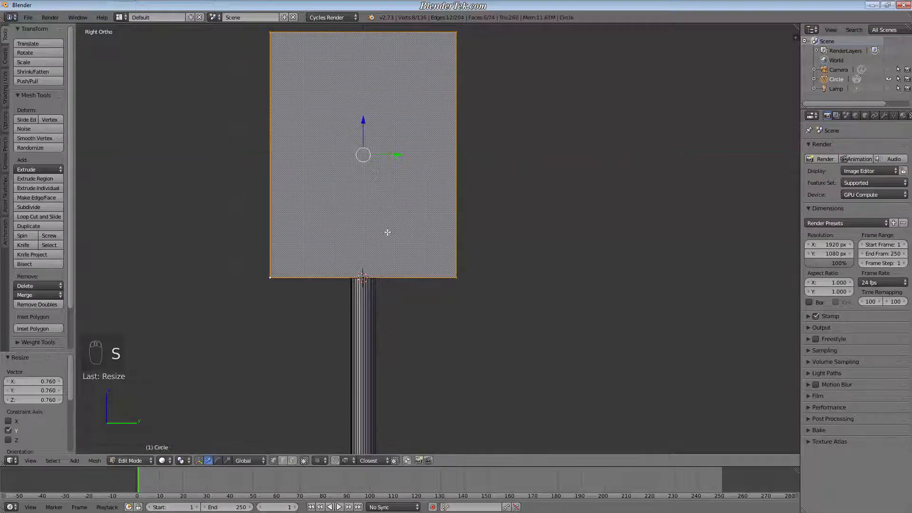
key("ctrl+z")
Scale the panel along the global Y axis by 0.75.
type("sy")
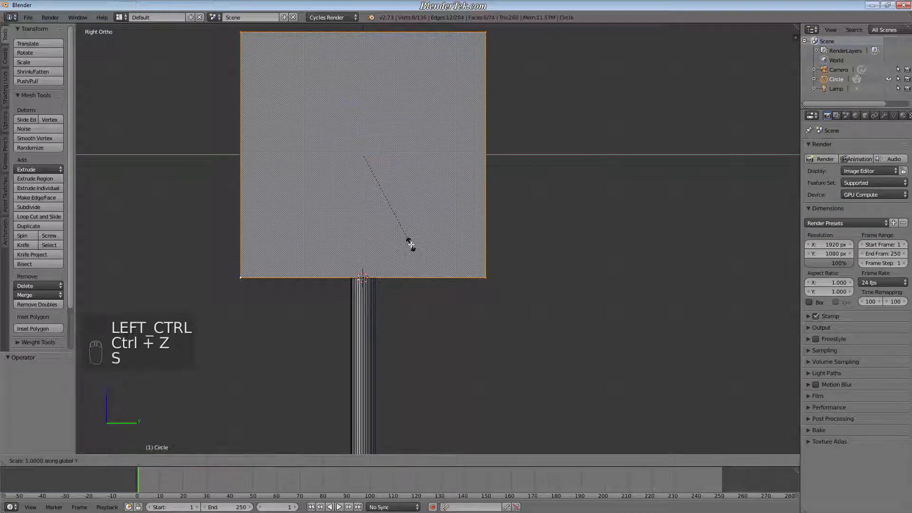
type("0.75")
key("Return")
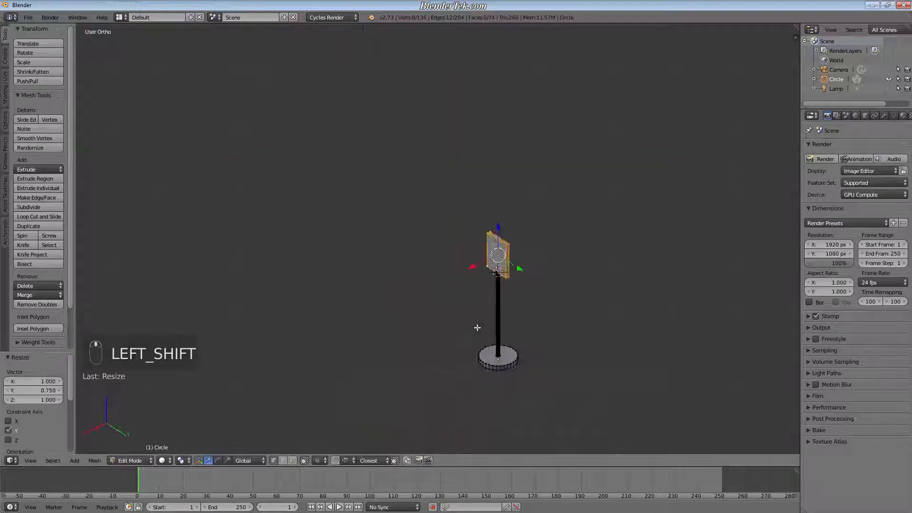
Set the pivot point to the 3D cursor at the top of the pole.
middle_click_drag(477, 327, 435, 299)
scroll(513, 304, "up", 7)
scroll(495, 294, "down", 3)
middle_click_drag(503, 285, 538, 291)
scroll(538, 290, "down", 3)
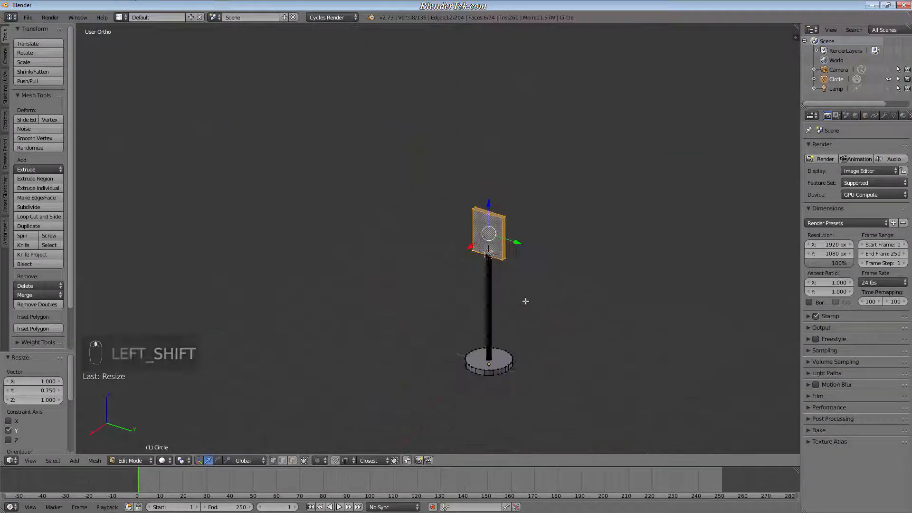
scroll(523, 295, "up", 1)
scroll(494, 247, "up", 5)
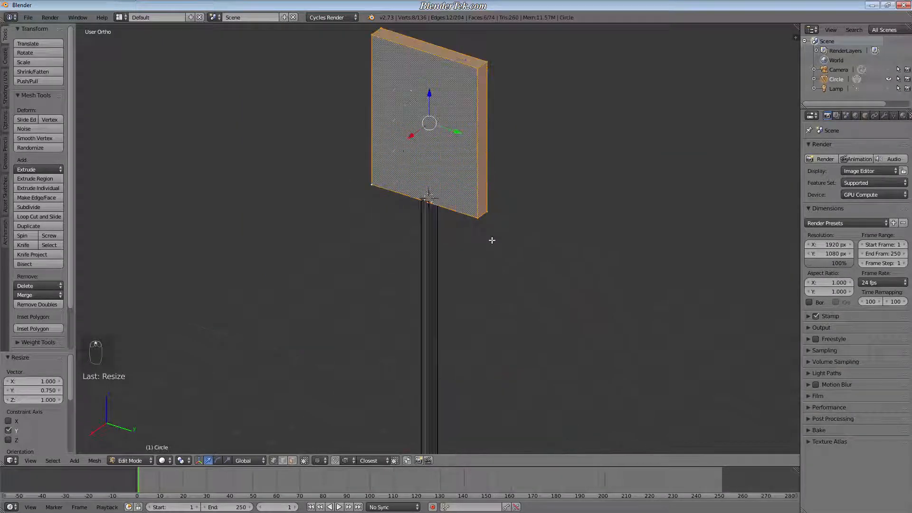
left_click(185, 461)
left_click(202, 439)
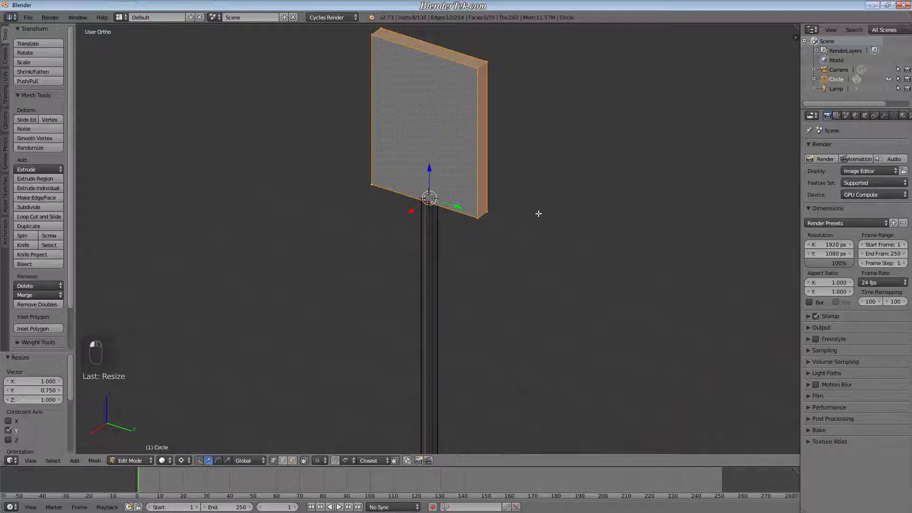
Scale the panel by 1.5 along Y and Z only, keeping its X thickness locked.
key("s")
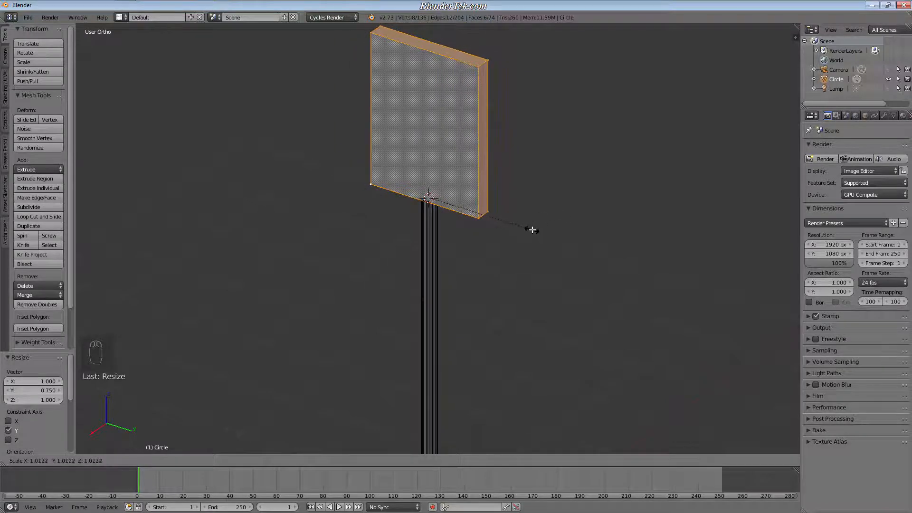
key("shift+x")
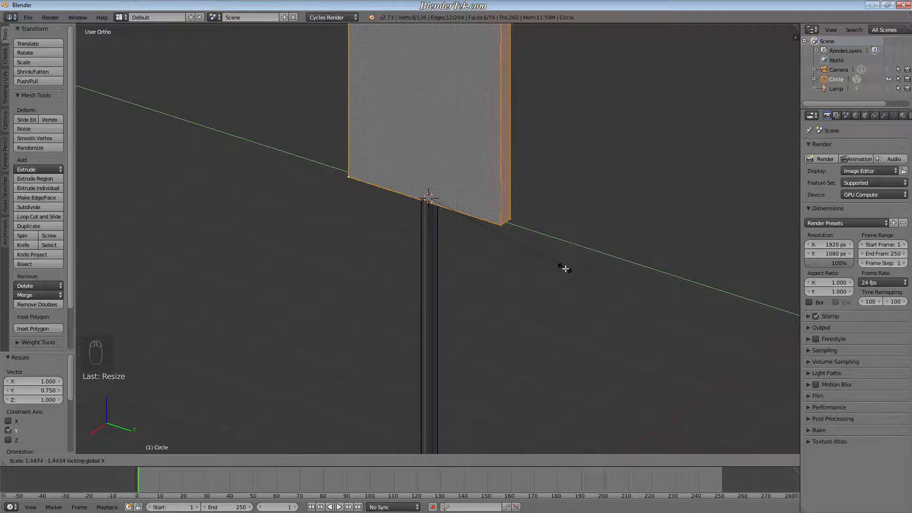
type("1.5")
key("Return")
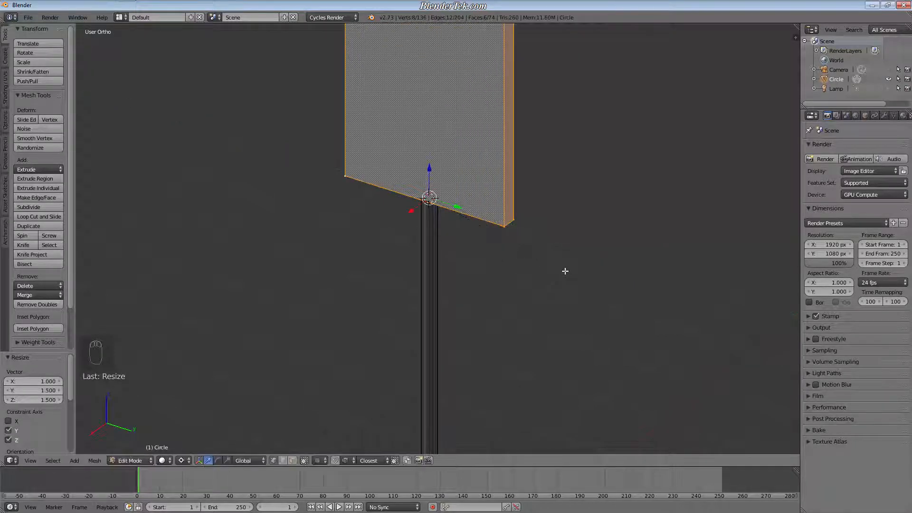
Deselect all geometry and review the proportions of the enlarged panel, pole and base together.
scroll(539, 279, "down", 5)
middle_click_drag(627, 315, 570, 218)
scroll(547, 240, "up", 2)
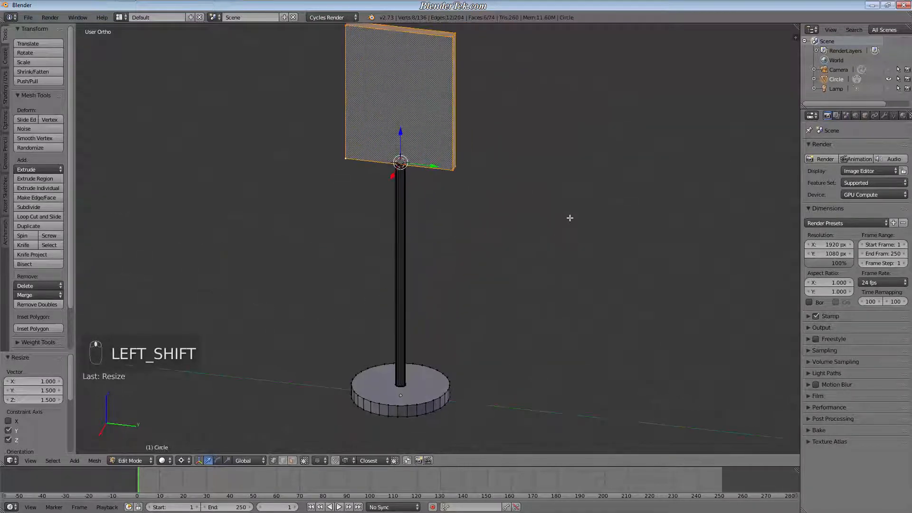
middle_click_drag(582, 251, 556, 317, "shift")
scroll(559, 285, "down", 3)
key("a")
scroll(566, 294, "up", 3)
middle_click_drag(576, 246, 560, 272, "shift")
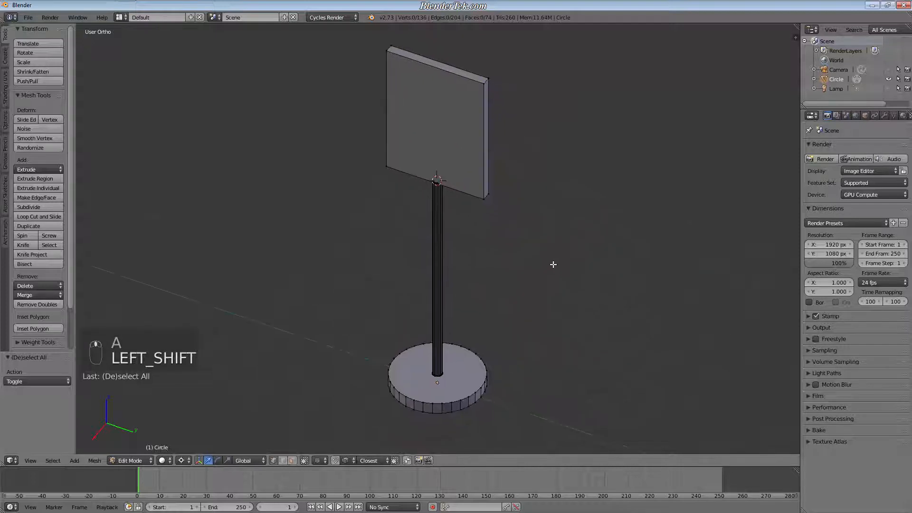
key("a")
key("a")
key("Tab")
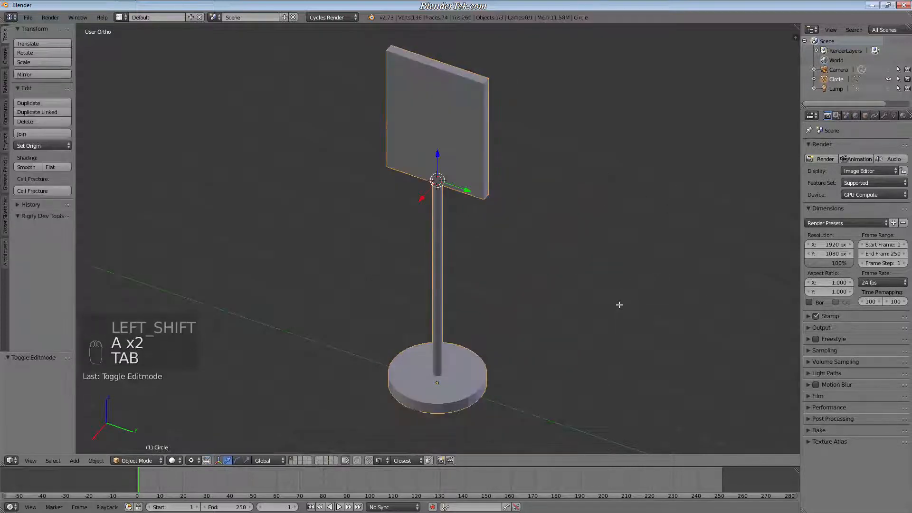
key("Tab")
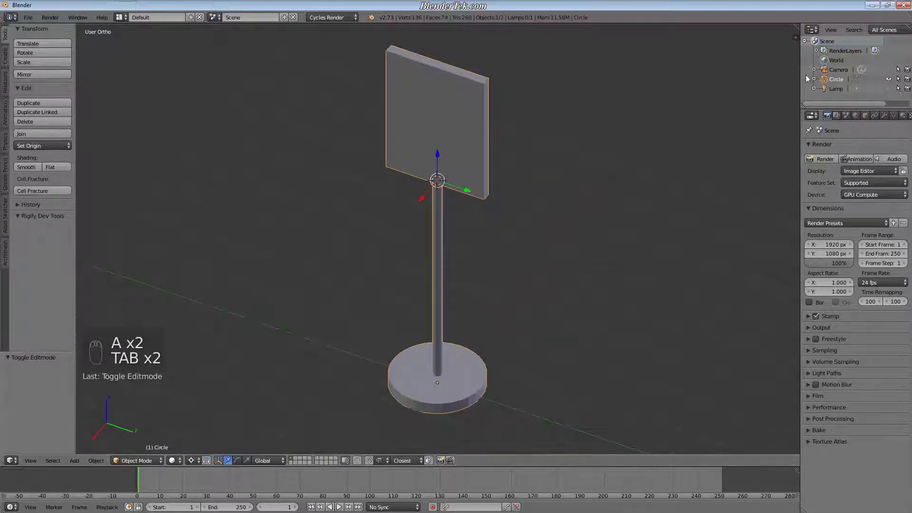
key("Tab")
Set up a UV/Image Editor beside the 3D view, with the tool shelf hidden and the Render Result image unlinked.
left_click_drag(797, 26, 483, 100)
key("t")
key("t")
left_click(494, 460)
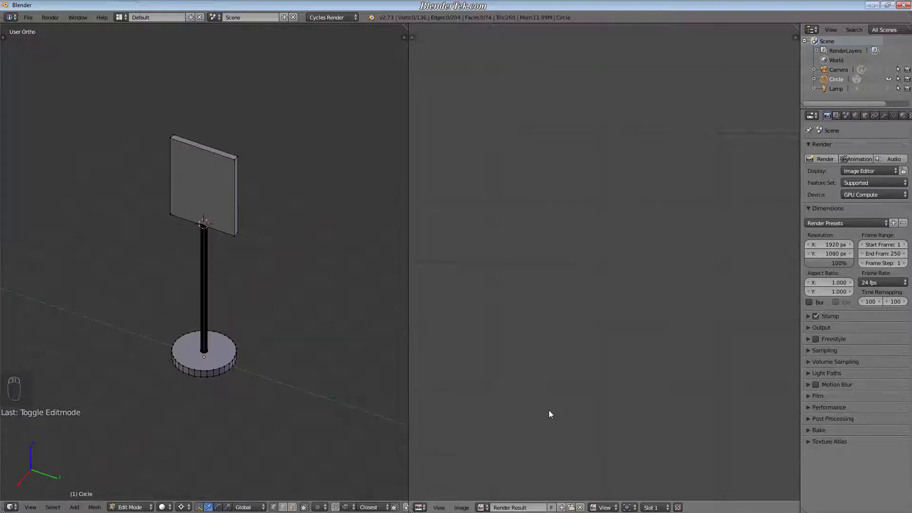
left_click(580, 507)
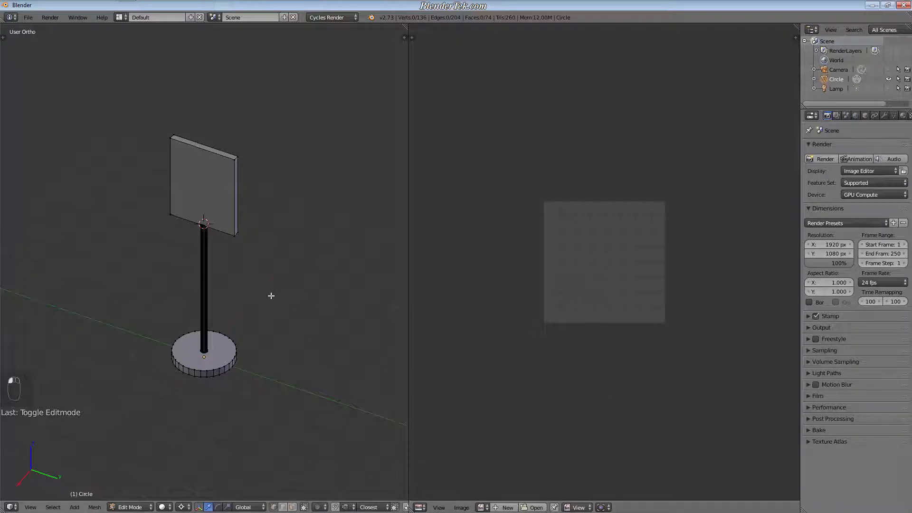
Try a Smart UV Project on the whole mesh with an angle limit of 66 and inspect the resulting islands.
middle_click_drag(275, 263, 301, 299, "shift")
scroll(301, 299, "up", 1)
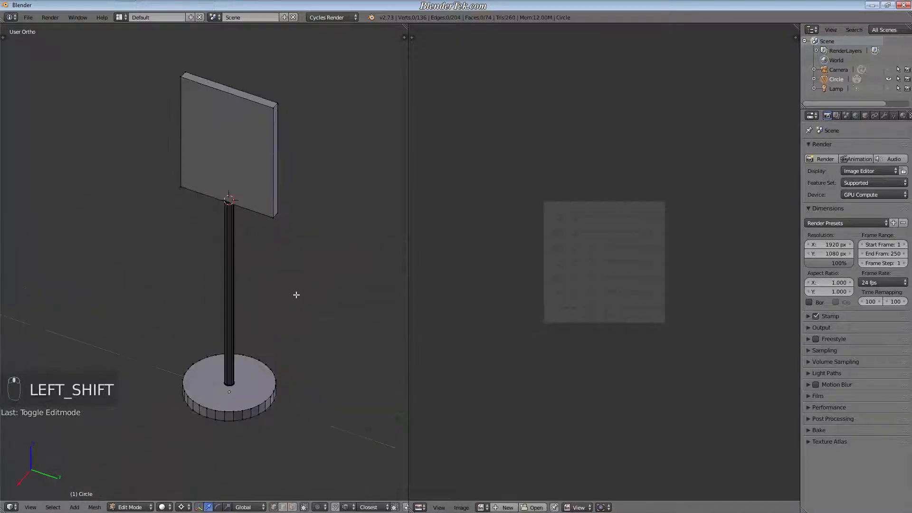
scroll(304, 304, "up", 1)
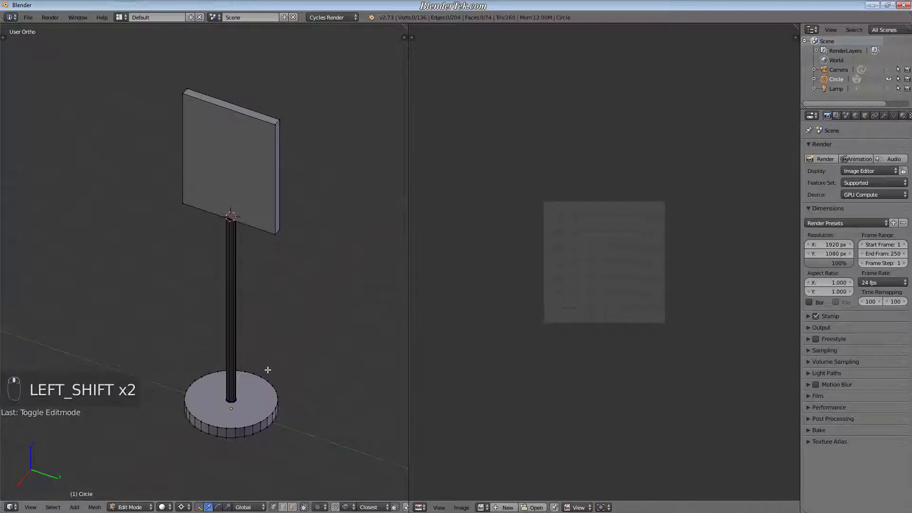
scroll(268, 370, "up", 3)
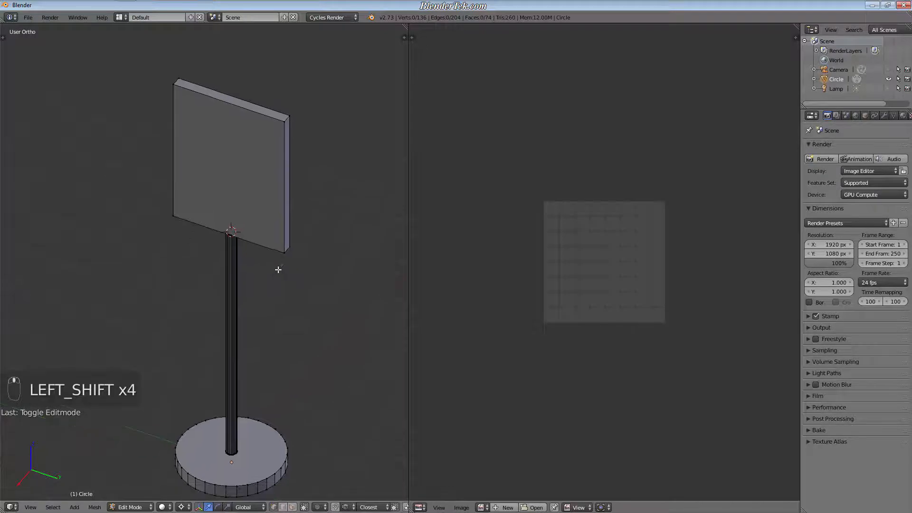
key("a")
key("u")
left_click(265, 375)
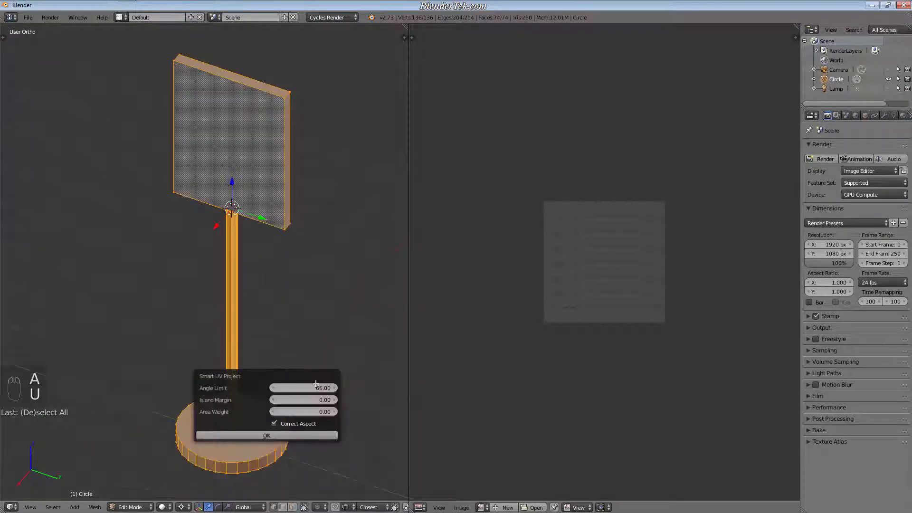
left_click(314, 435)
scroll(654, 300, "up", 4)
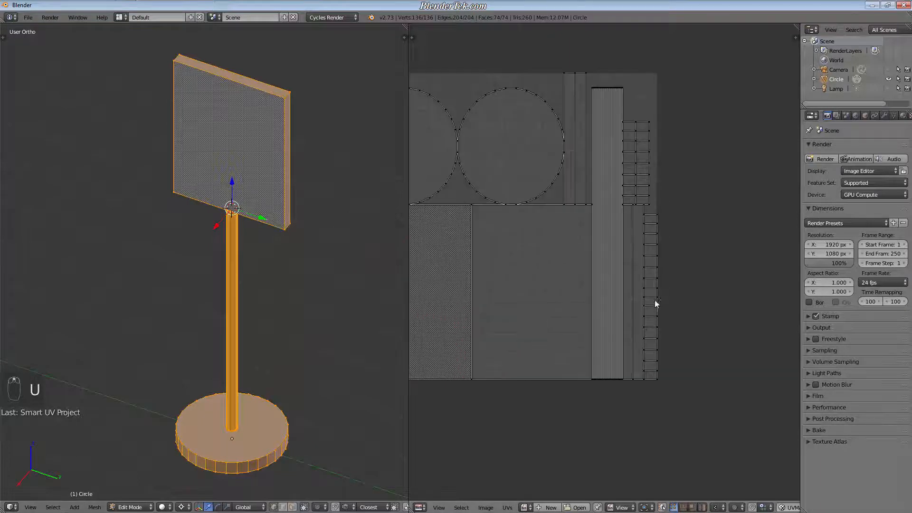
scroll(607, 335, "up", 6)
scroll(583, 338, "down", 10)
Undo the Smart UV Project and deselect all geometry.
middle_click_drag(261, 327, 310, 349, "shift")
key("ctrl+z")
key("a")
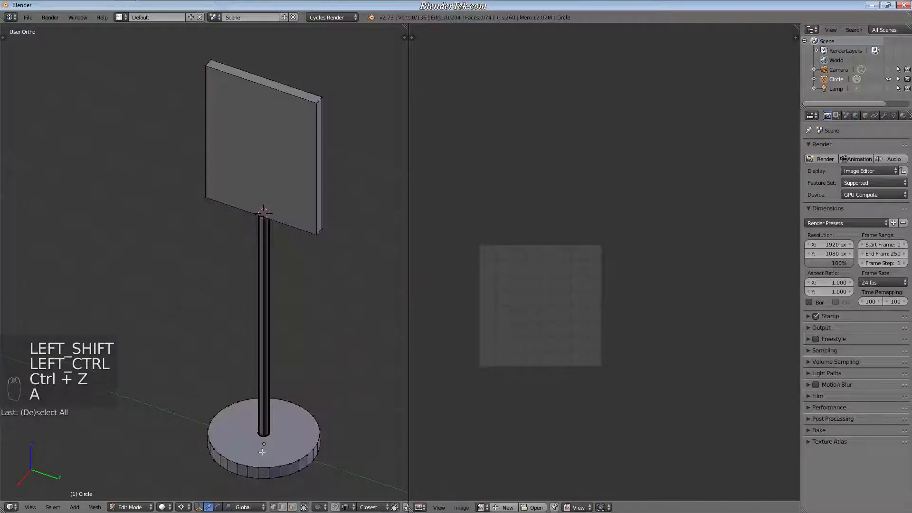
Mark the edge loop around the top rim of the disc base as a seam.
middle_click_drag(262, 452, 305, 373, "shift")
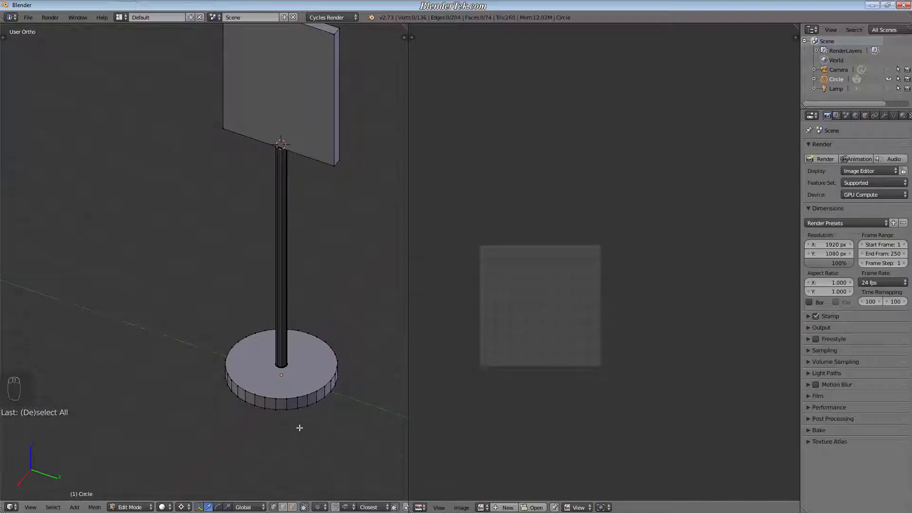
scroll(300, 425, "up", 5)
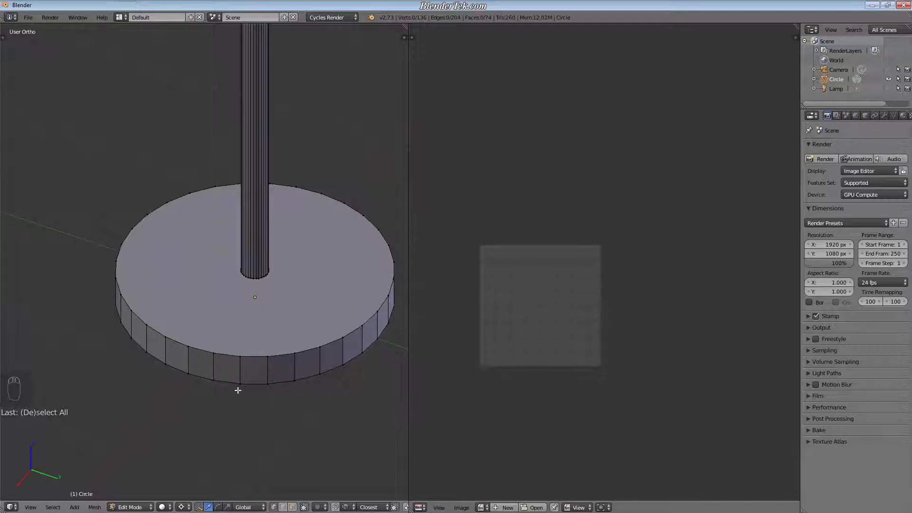
right_click(231, 353, "alt")
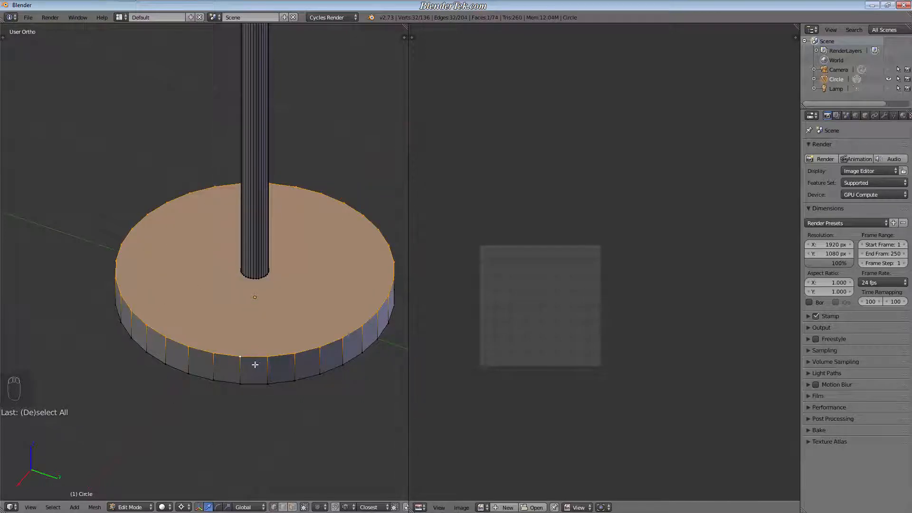
key("ctrl+e")
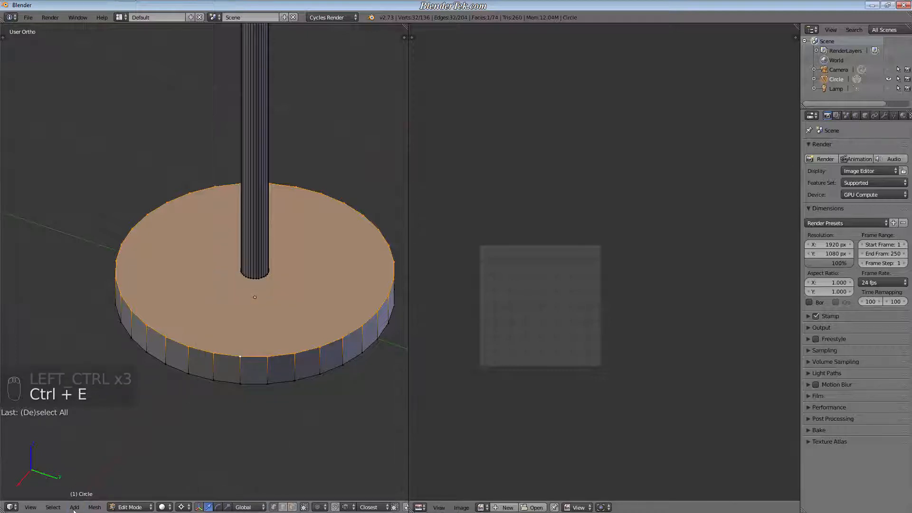
key("ctrl+e")
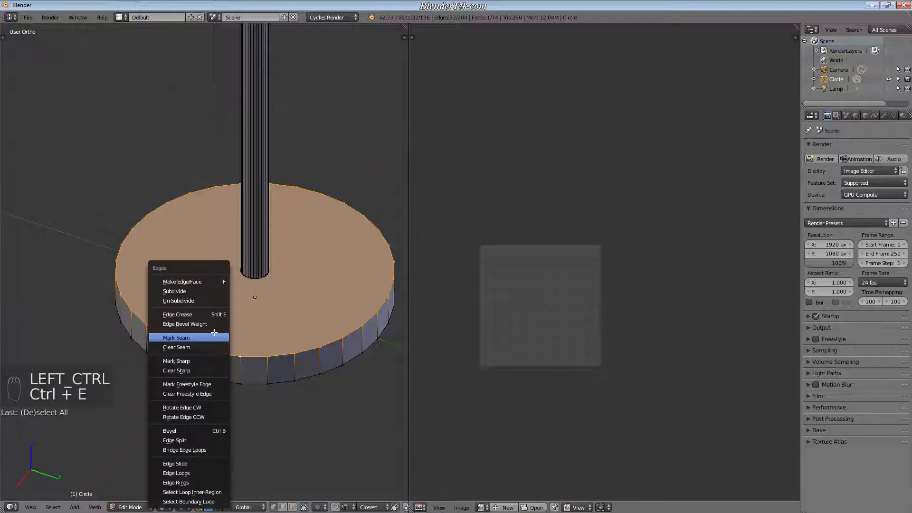
left_click(210, 338)
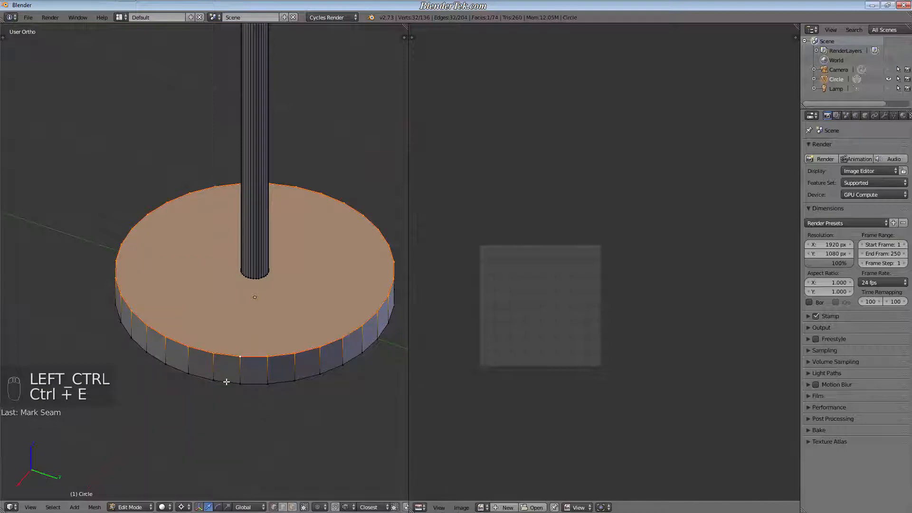
Mark the edge loop around the bottom rim of the disc base as a seam.
left_click(227, 383, "alt")
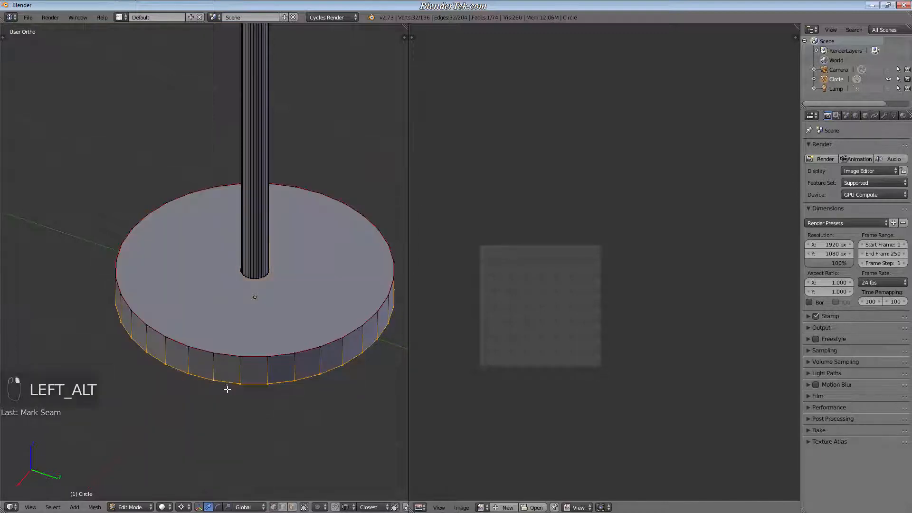
key("ctrl+e")
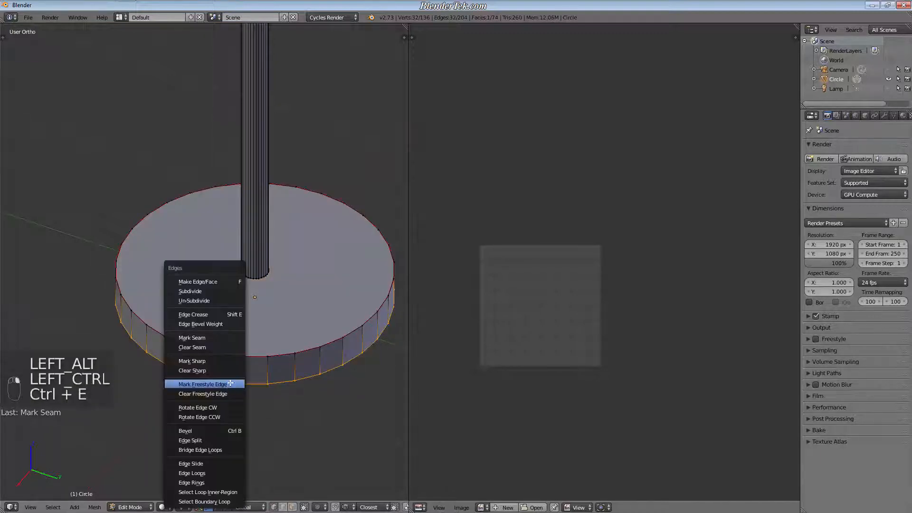
left_click(231, 337)
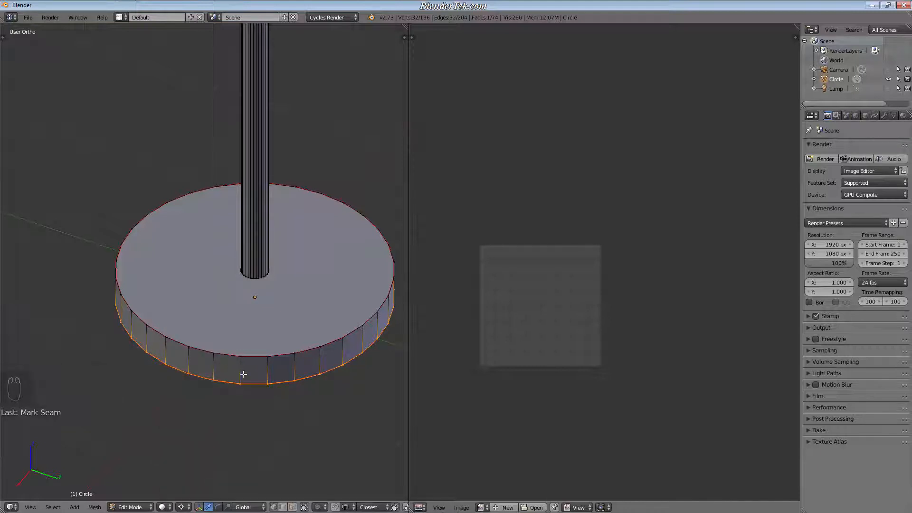
Mark one vertical edge on the side wall of the disc base as a seam.
right_click(240, 357)
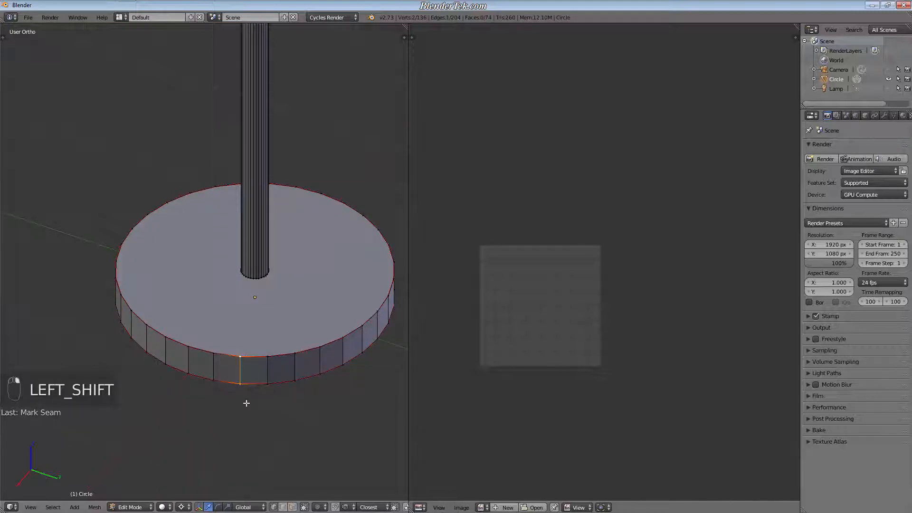
key("ctrl+e")
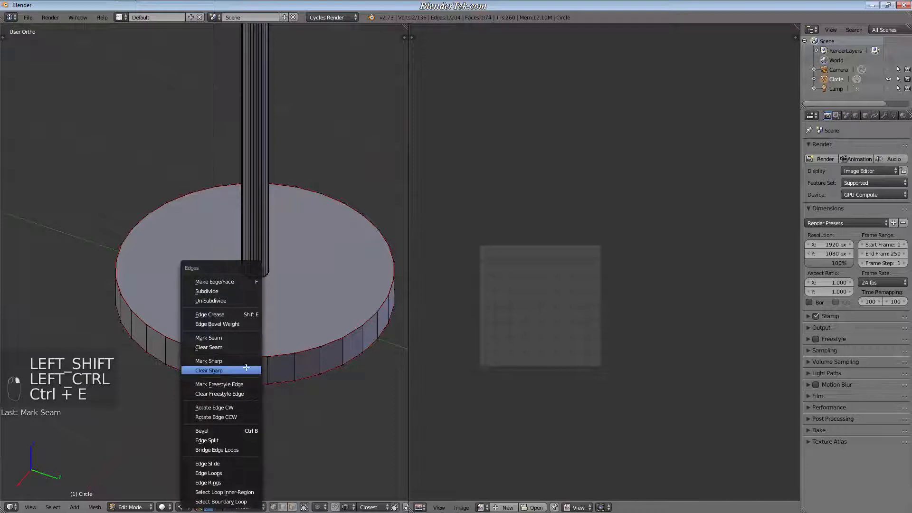
left_click(249, 334)
Unwrap the whole mesh using the marked seams.
key("a")
key("a")
key("a")
key("u")
left_click(233, 319)
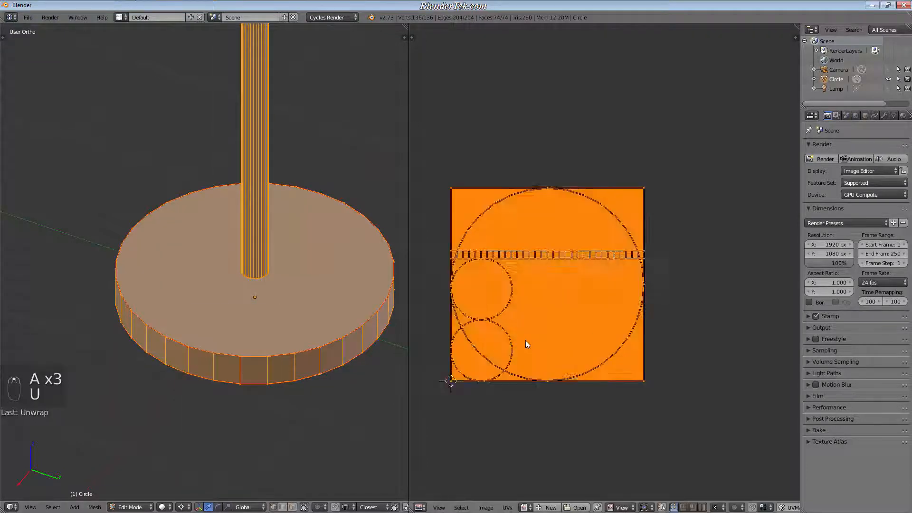
Examine the unwrapped UV layout, focusing on the circular islands and the strip from the base's side wall.
scroll(526, 340, "up", 3)
key("a")
scroll(586, 308, "down", 3)
middle_click_drag(584, 310, 597, 331, "shift")
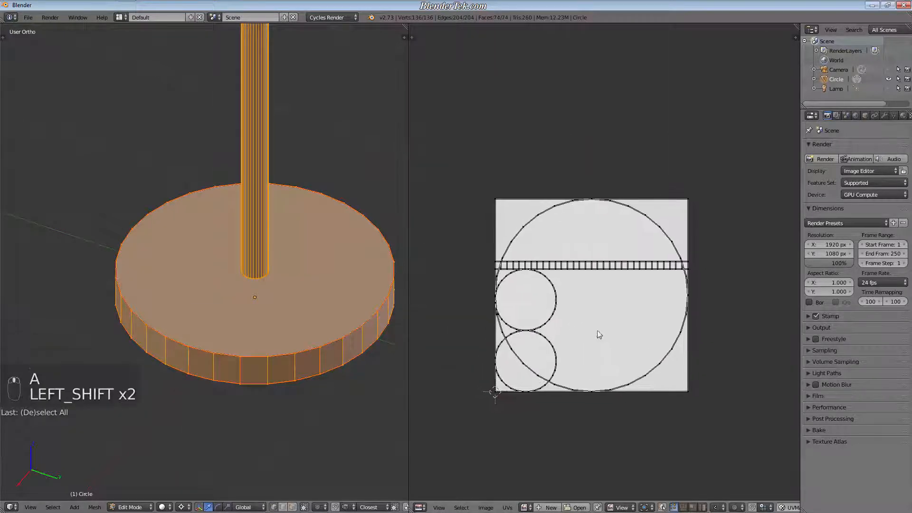
scroll(601, 329, "up", 2)
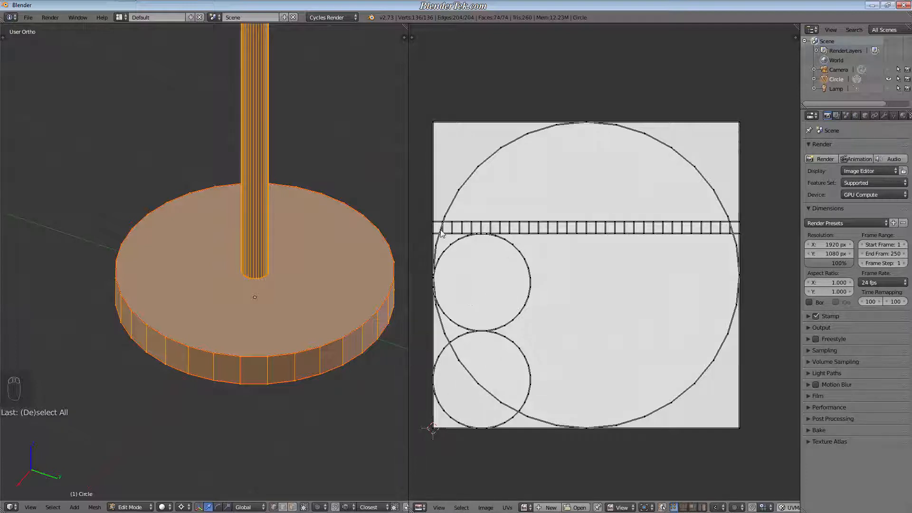
scroll(547, 219, "up", 15)
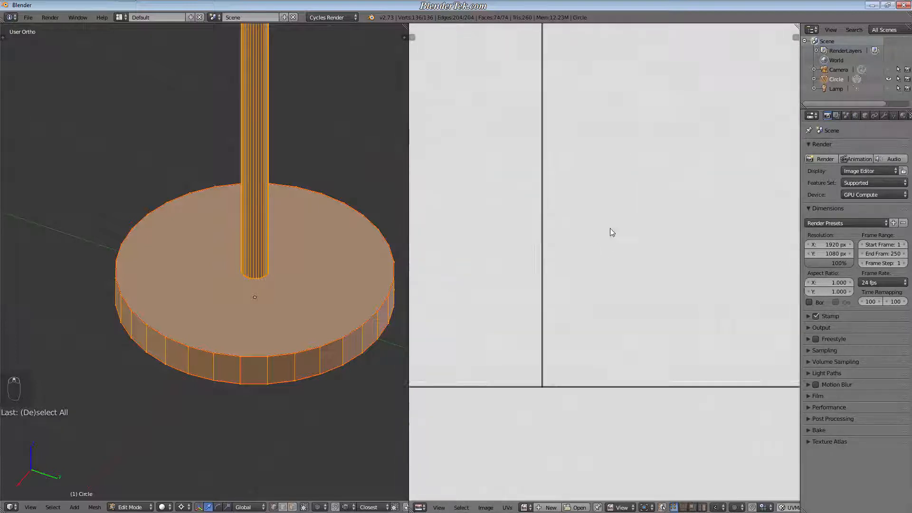
scroll(601, 250, "down", 6)
scroll(601, 250, "down", 15)
scroll(282, 203, "down", 5)
Undo the unwrap of the whole mesh and deselect all geometry.
middle_click_drag(282, 204, 346, 307, "shift")
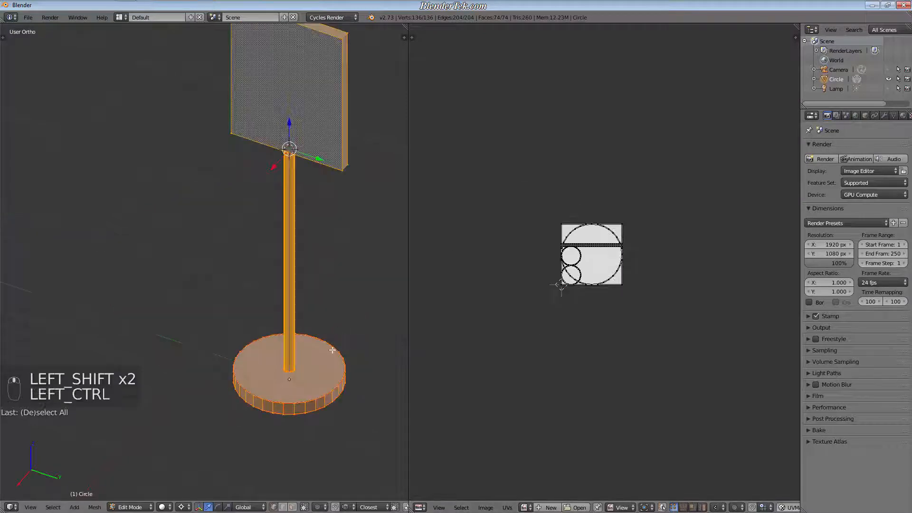
key("ctrl+z")
key("ctrl+z")
key("a")
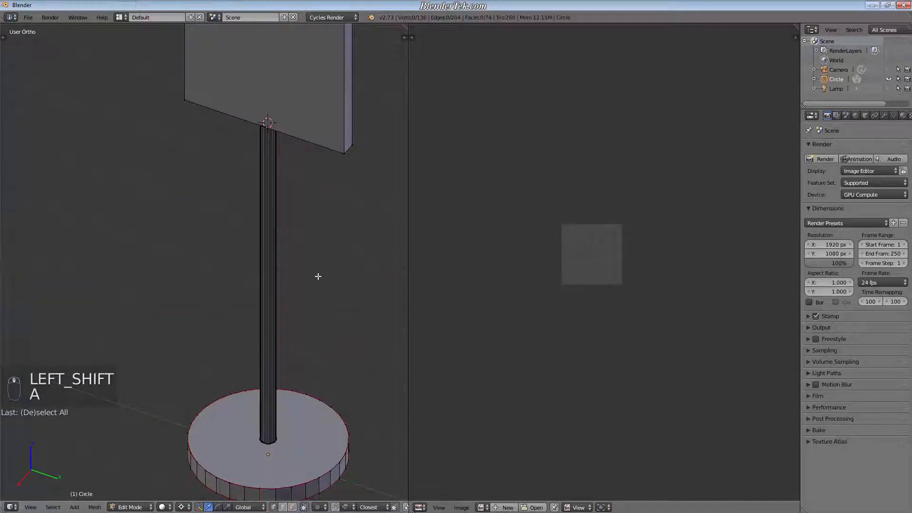
Select all geometry linked to the disc base and hide it.
scroll(312, 328, "down", 2)
scroll(312, 328, "up", 3)
right_click(309, 411)
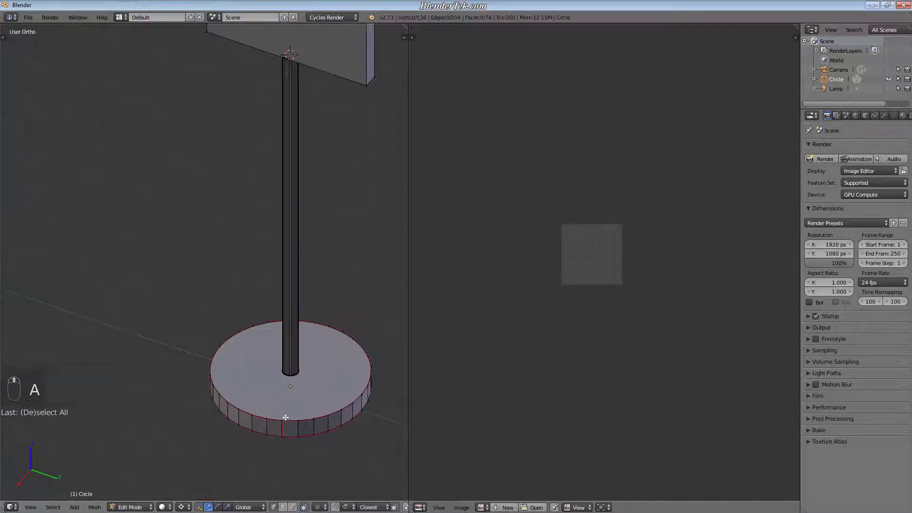
key("ctrl+l")
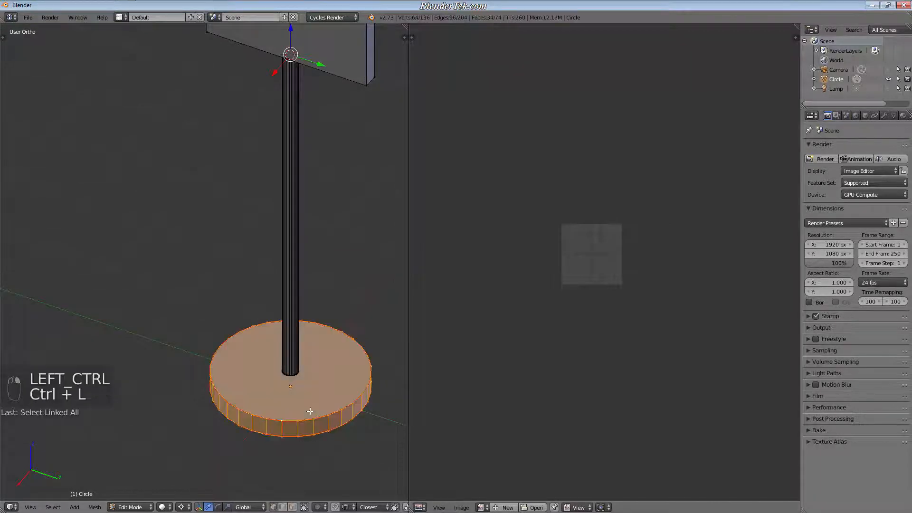
key("h")
Select all geometry linked to the rectangular panel and hide it, leaving only the pole.
middle_click_drag(321, 274, 308, 338, "shift")
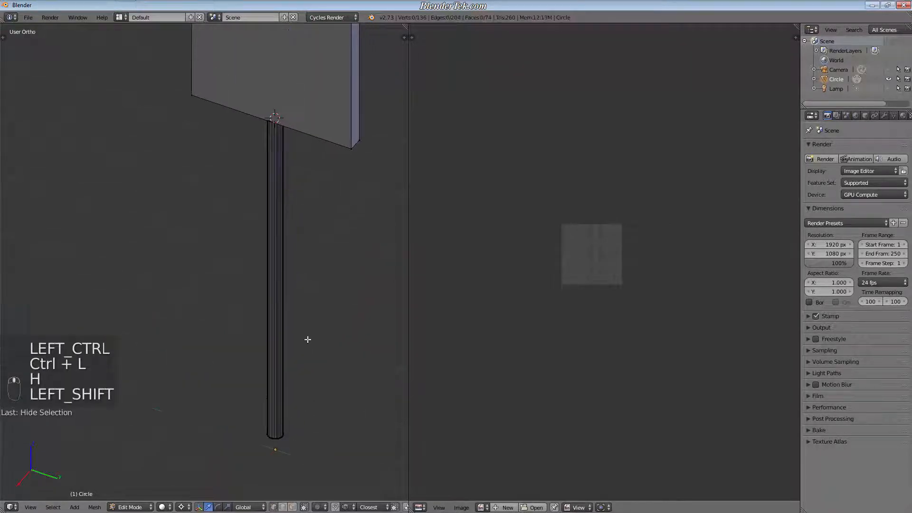
right_click(352, 151)
key("ctrl+l")
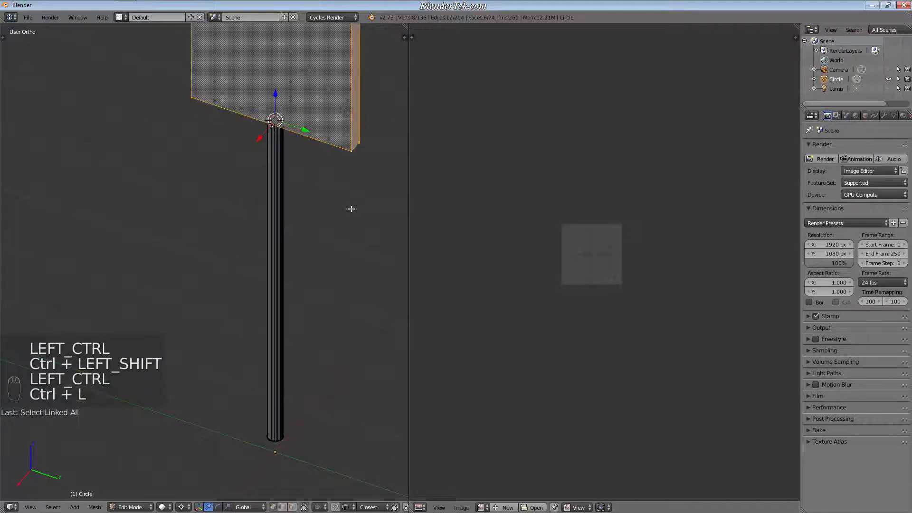
key("h")
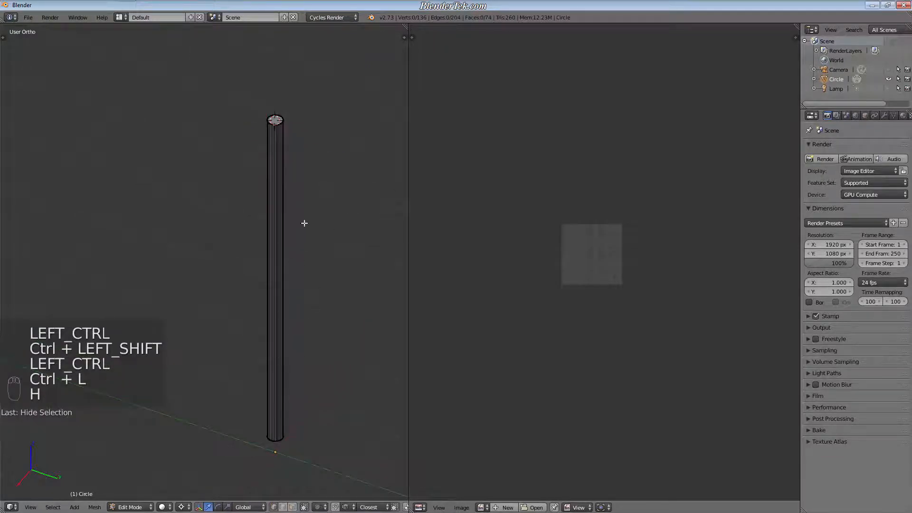
Mark the edge loop around the pole's top rim as a seam and deselect it.
middle_click_drag(304, 223, 299, 259)
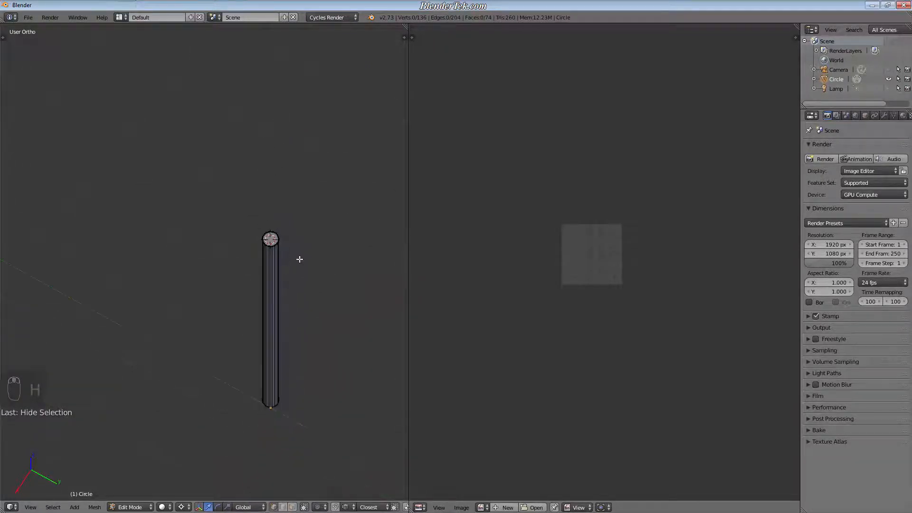
scroll(299, 259, "up", 8)
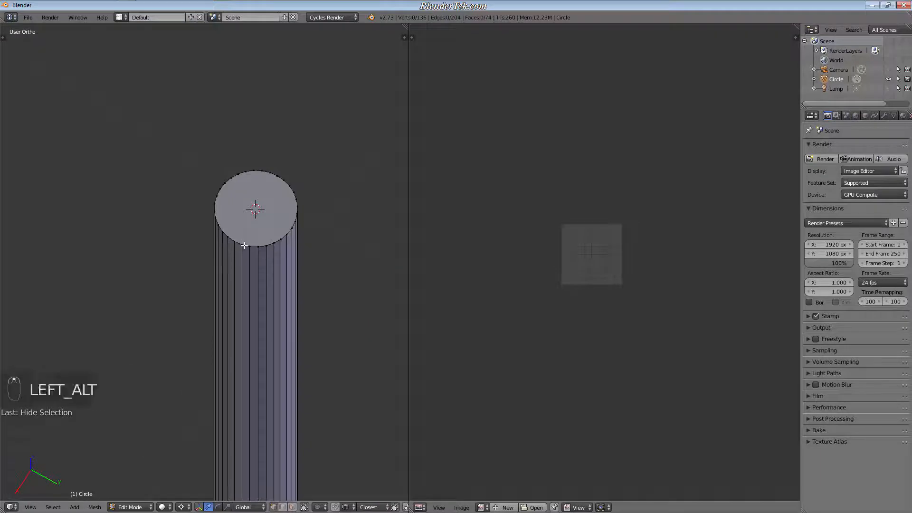
left_click(244, 245, "alt")
scroll(326, 305, "down", 6)
middle_click_drag(326, 306, 314, 227, "shift")
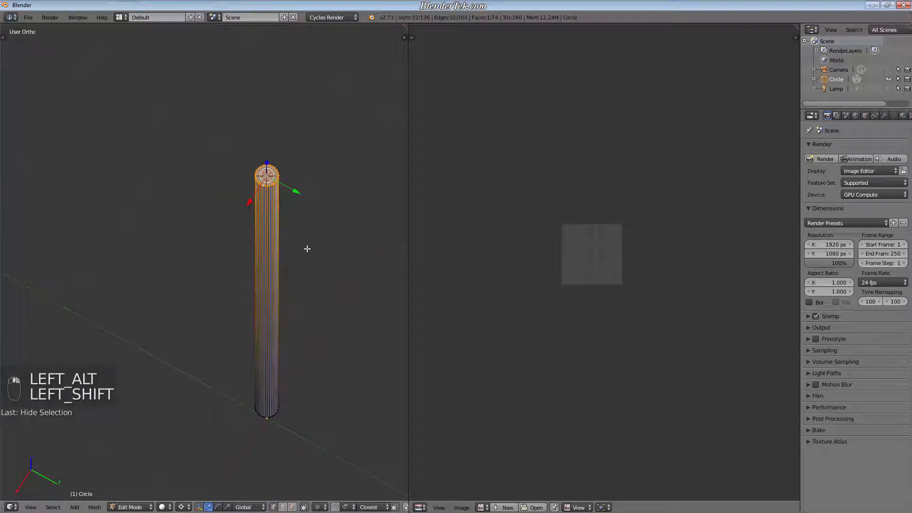
key("ctrl+e")
left_click(300, 250)
key("a")
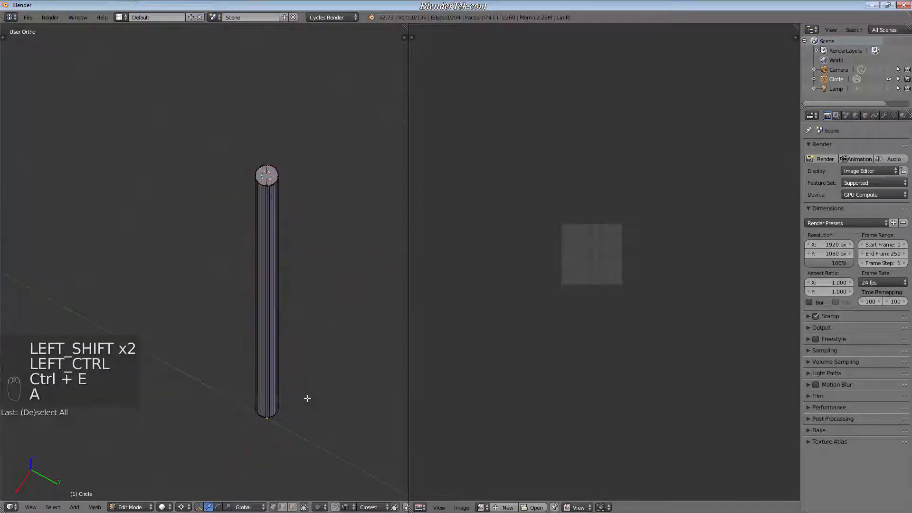
Mark the edge loop around the pole's bottom rim as a seam and deselect it.
scroll(259, 414, "up", 2)
left_click(251, 420, "alt")
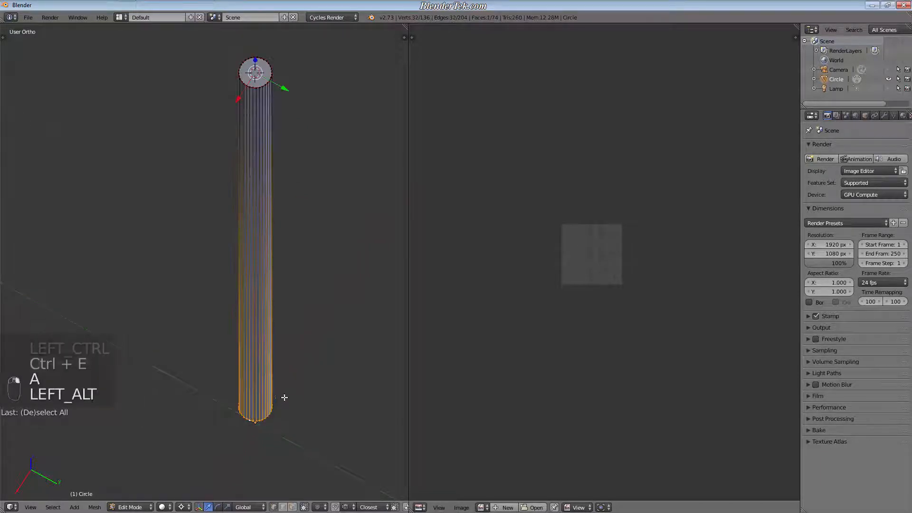
key("ctrl+e")
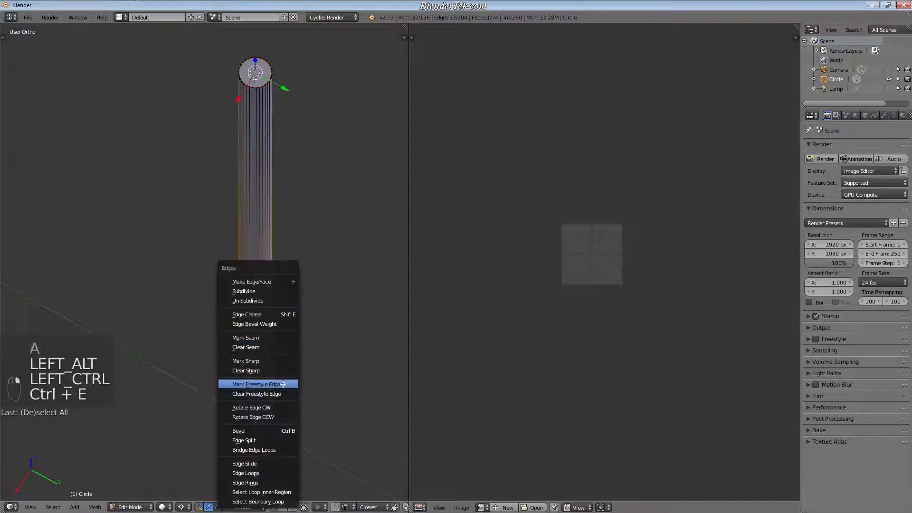
left_click(280, 338)
key("a")
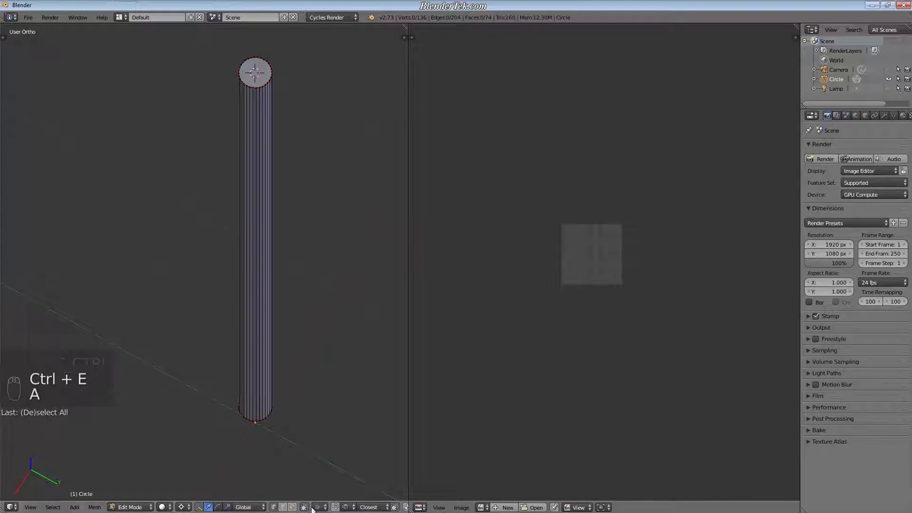
Switch to edge selection and mark one vertical edge along the pole's side as a seam.
key("ctrl+Tab")
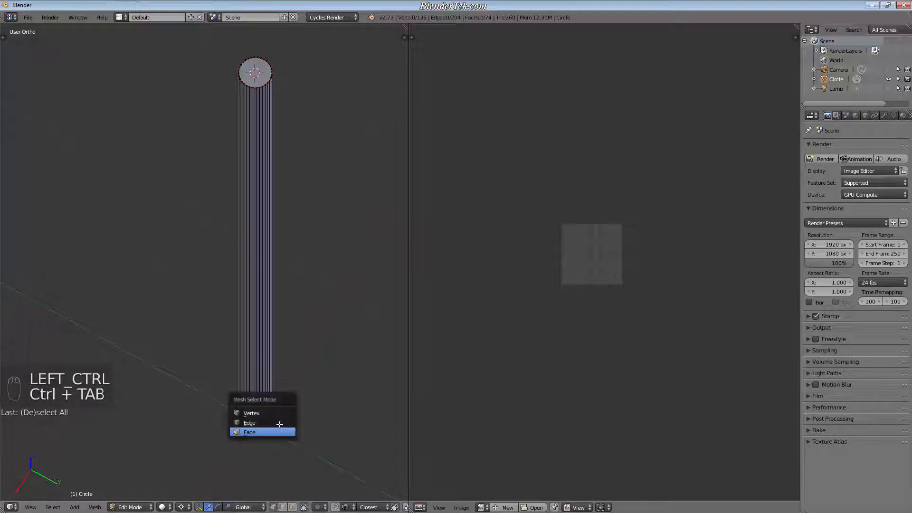
left_click(277, 425)
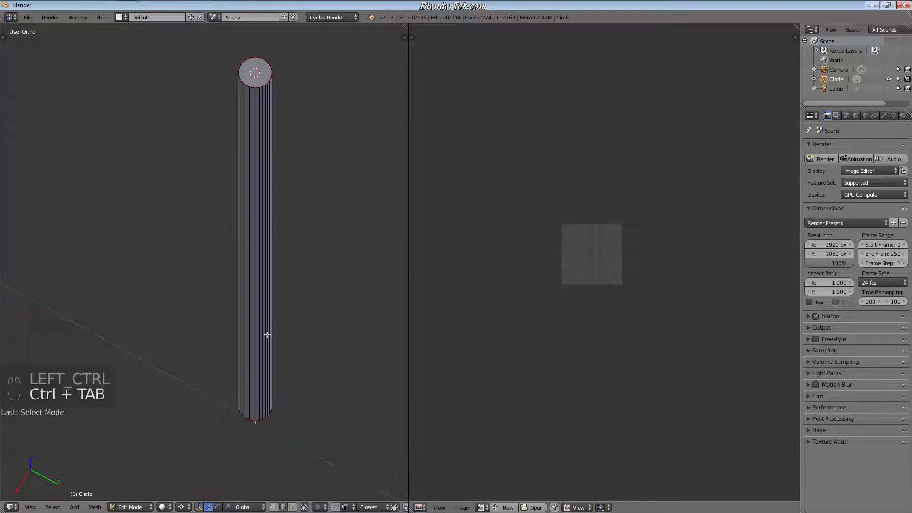
left_click(257, 262)
key("ctrl+e")
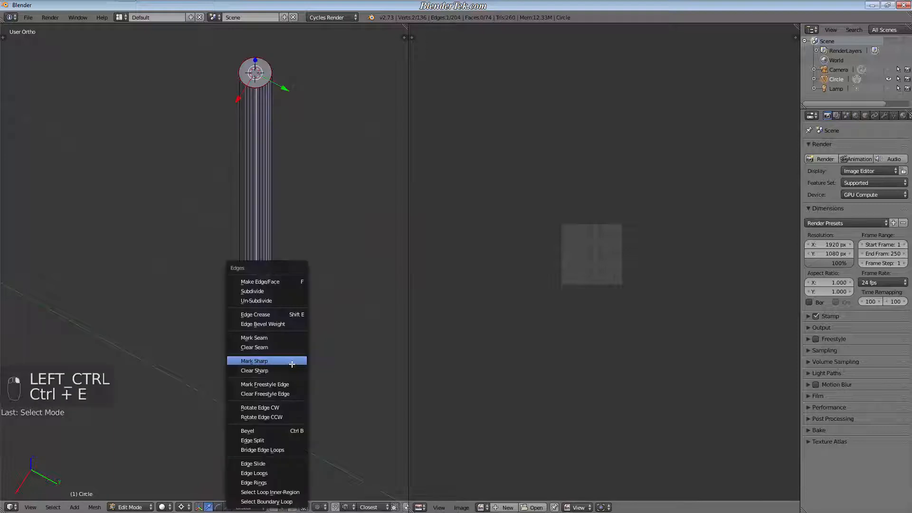
left_click(288, 339)
key("a")
Select all of the pole's geometry and unwrap it.
key("a")
key("a")
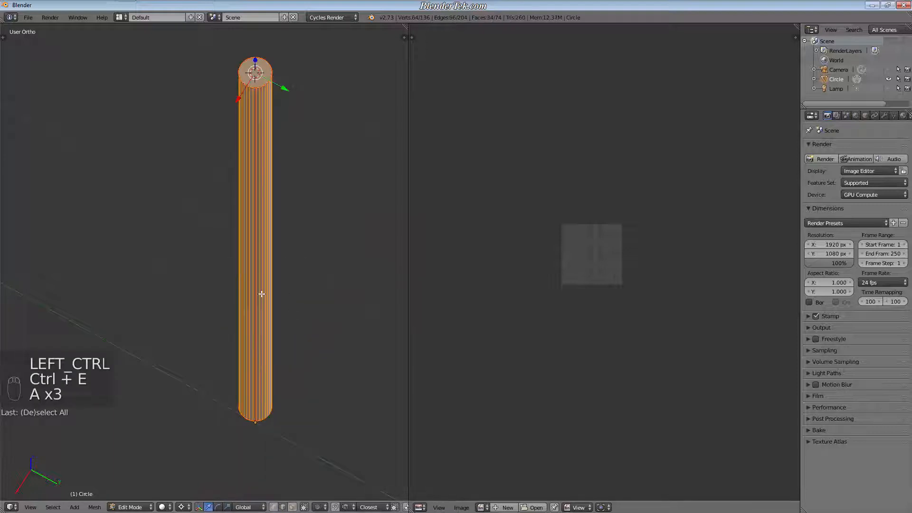
key("u")
left_click(261, 294)
Examine the pole's UV layout, checking the cap islands and the upper border of the side-wall island.
scroll(646, 277, "up", 9)
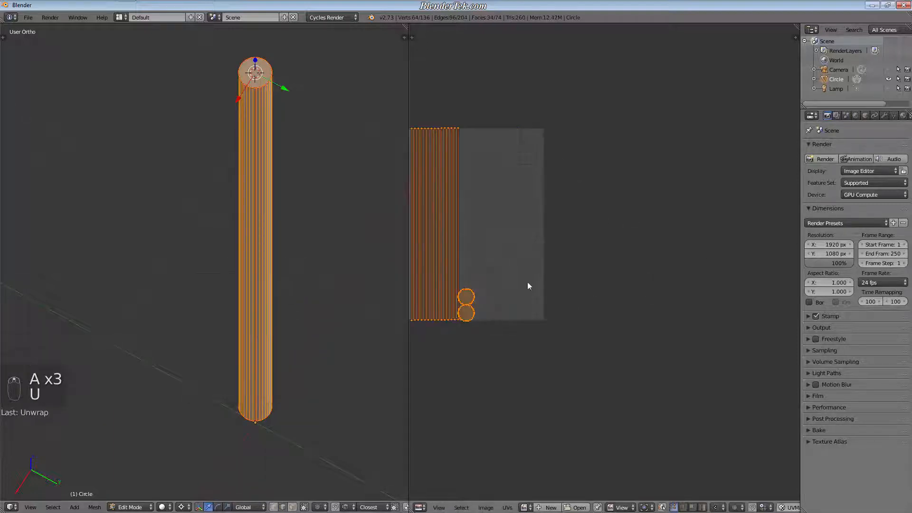
middle_click_drag(591, 293, 798, 339, "shift")
scroll(682, 330, "down", 3)
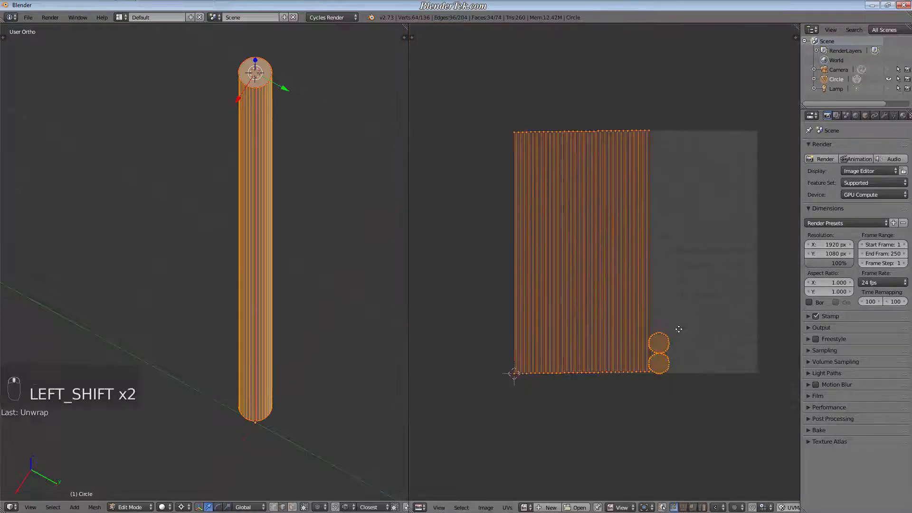
middle_click_drag(678, 328, 682, 346, "shift")
scroll(683, 351, "up", 1)
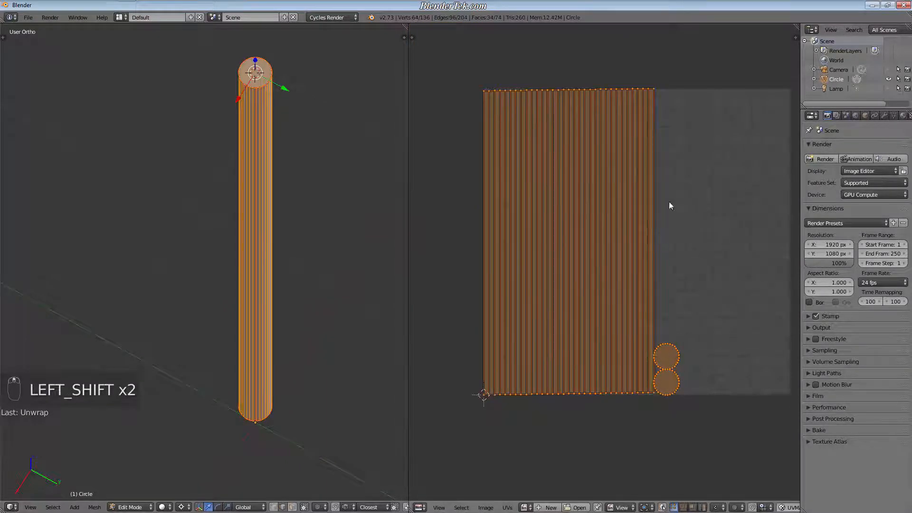
scroll(650, 94, "up", 15)
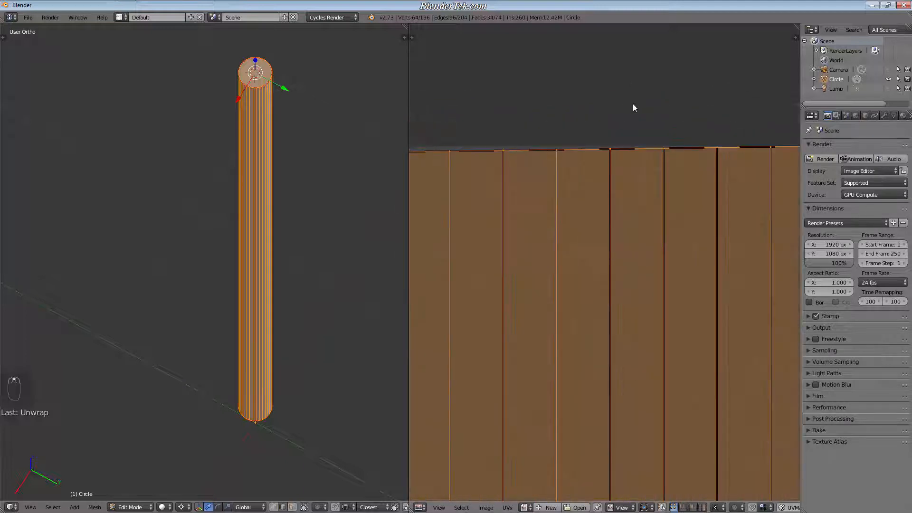
scroll(660, 208, "down", 12)
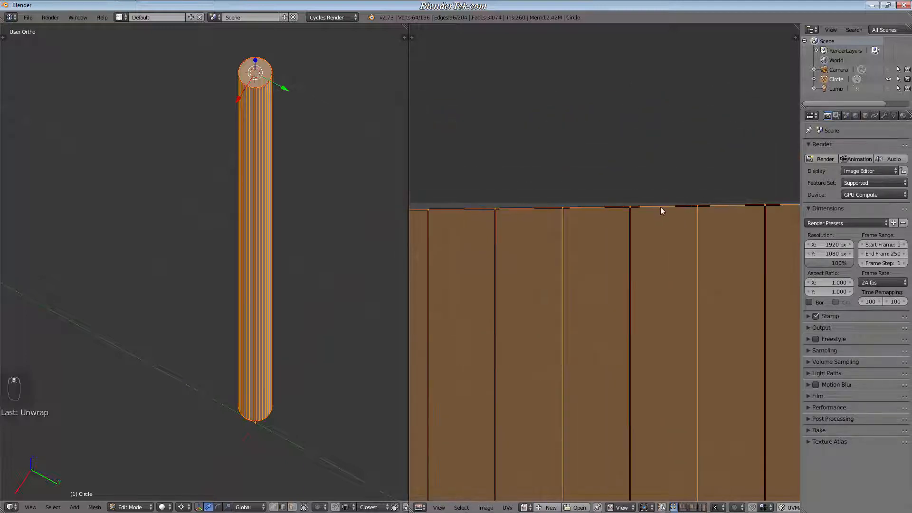
scroll(642, 216, "up", 6)
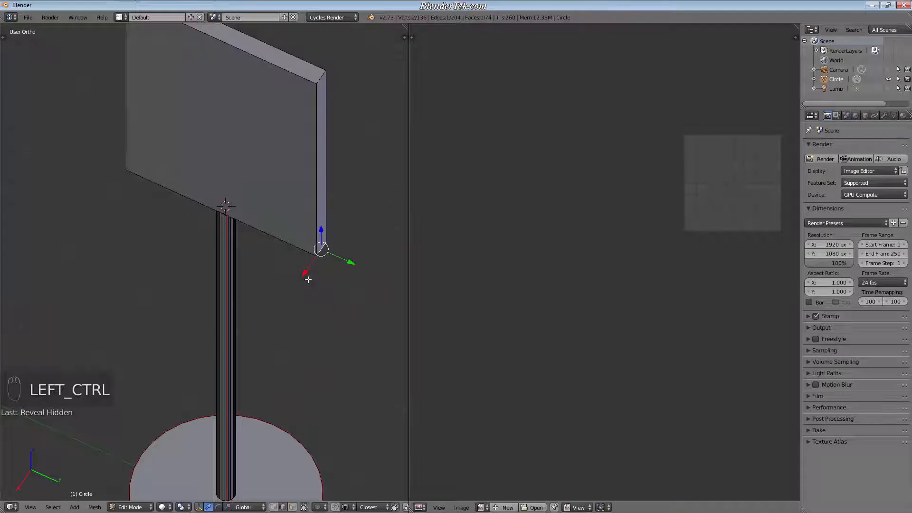
Select all geometry linked to the rectangular panel, invert the selection and hide the pole and base.
key("ctrl+l")
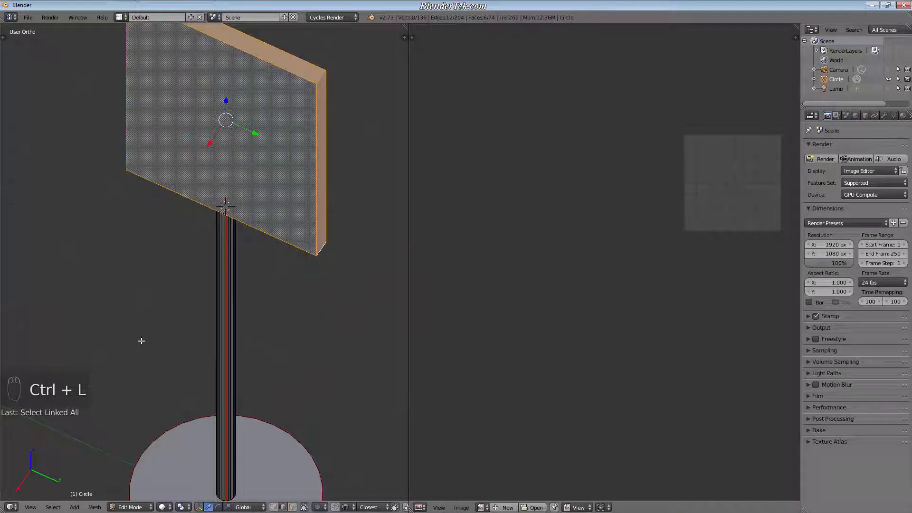
left_click(52, 507)
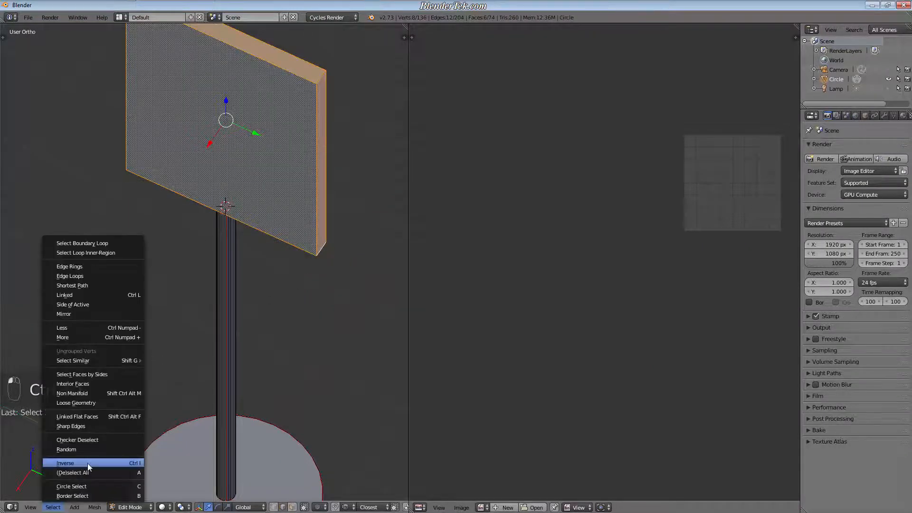
left_click(86, 472)
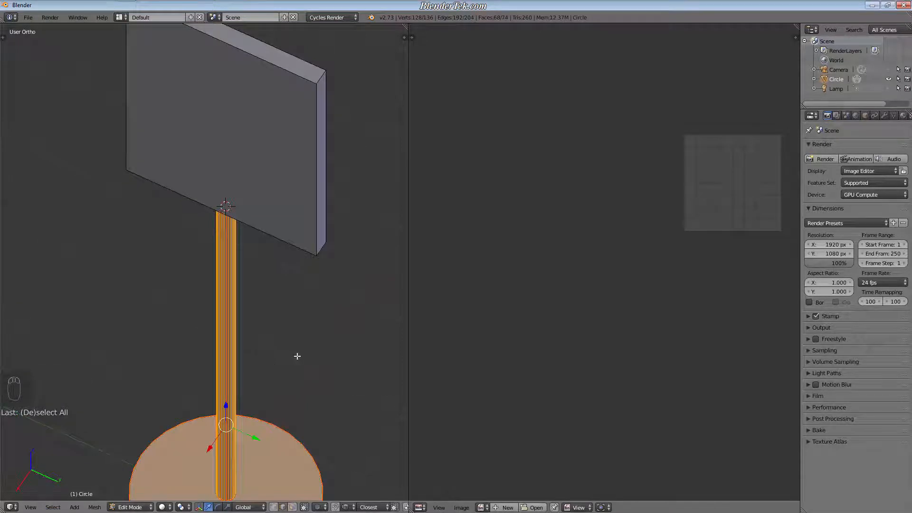
key("h")
scroll(308, 214, "up", 1)
middle_click_drag(318, 215, 324, 162, "shift")
Mark the top edge, one vertical edge and the bottom edge of the panel's front face as seams.
key("a")
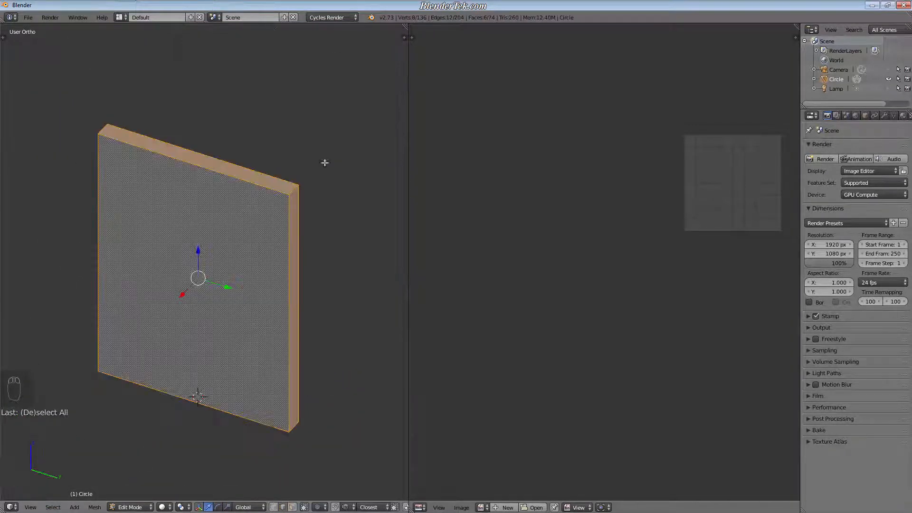
right_click(221, 176)
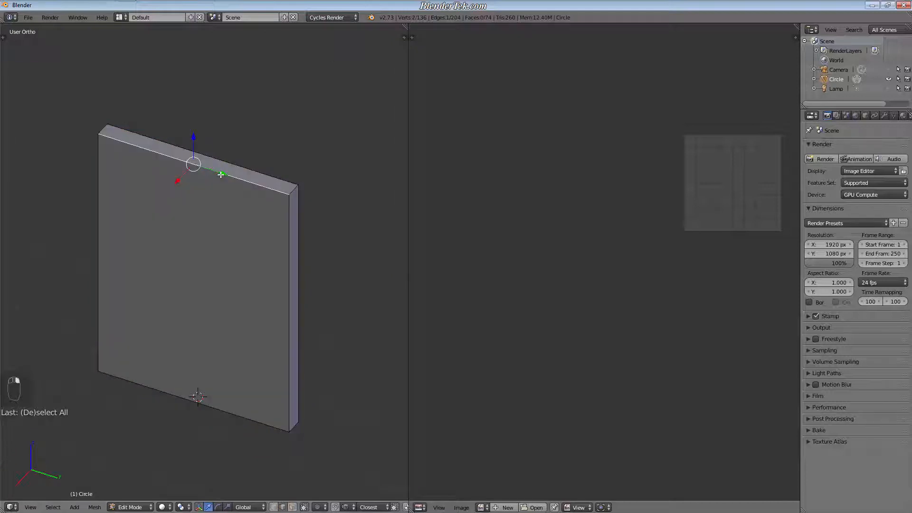
right_click(291, 246, "shift")
right_click(172, 394, "shift")
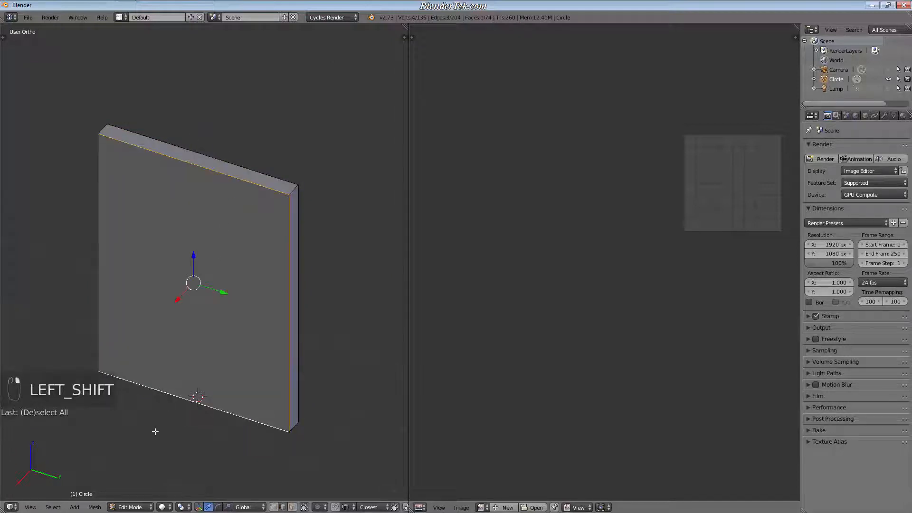
key("ctrl+e")
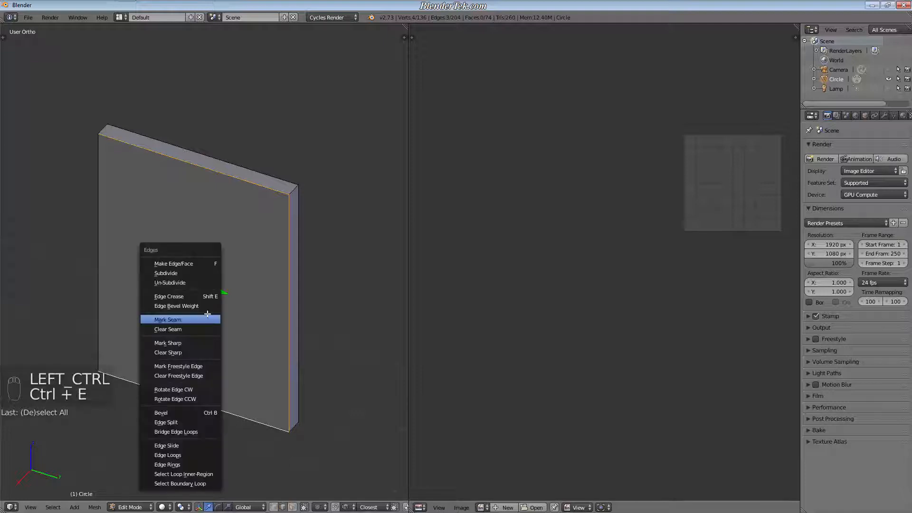
left_click(207, 319)
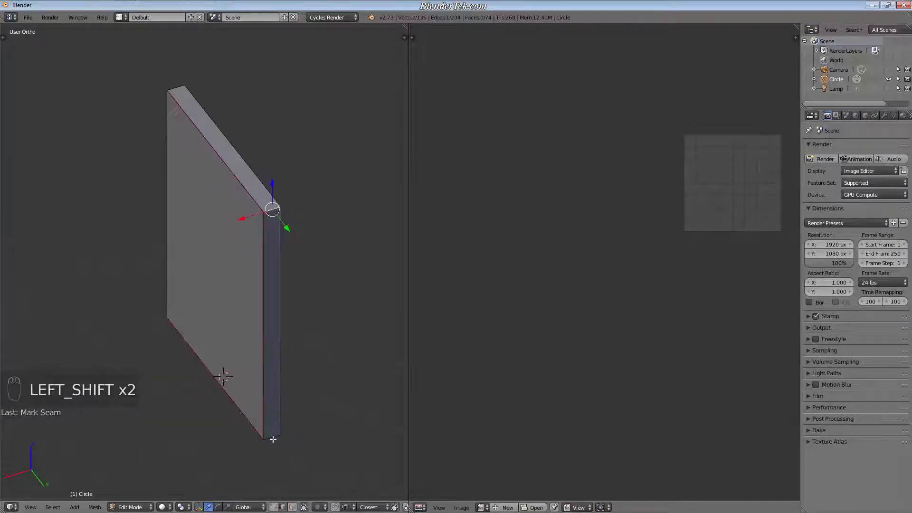
right_click(273, 439, "shift")
middle_click_drag(291, 401, 315, 362)
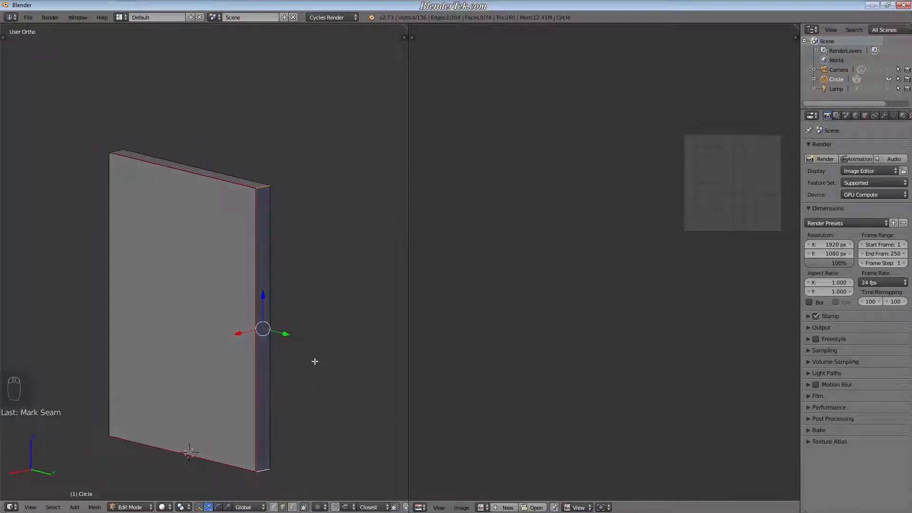
right_click(271, 467)
Mark the top edge, the vertical edge on the same side and the bottom edge of the panel's back face as seams.
middle_click_drag(273, 468, 282, 345)
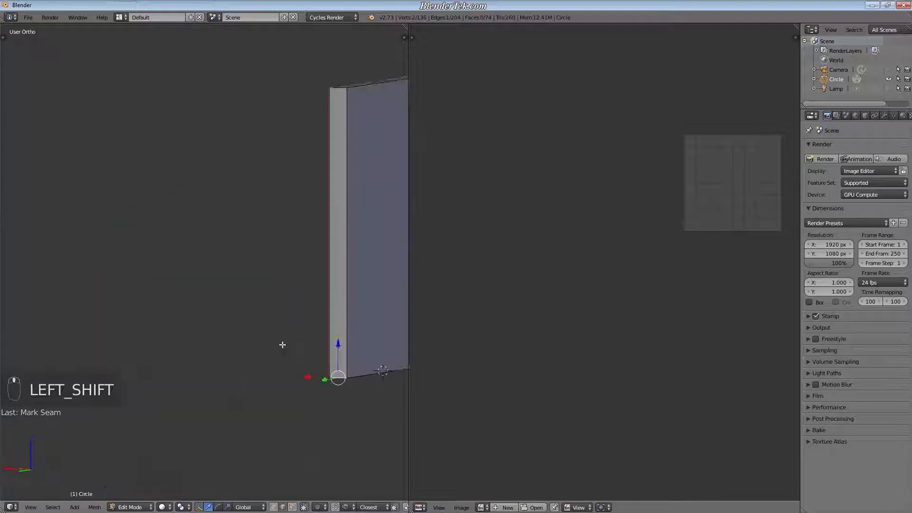
middle_click_drag(381, 234, 228, 323, "shift")
right_click(231, 179)
right_click(195, 228, "shift")
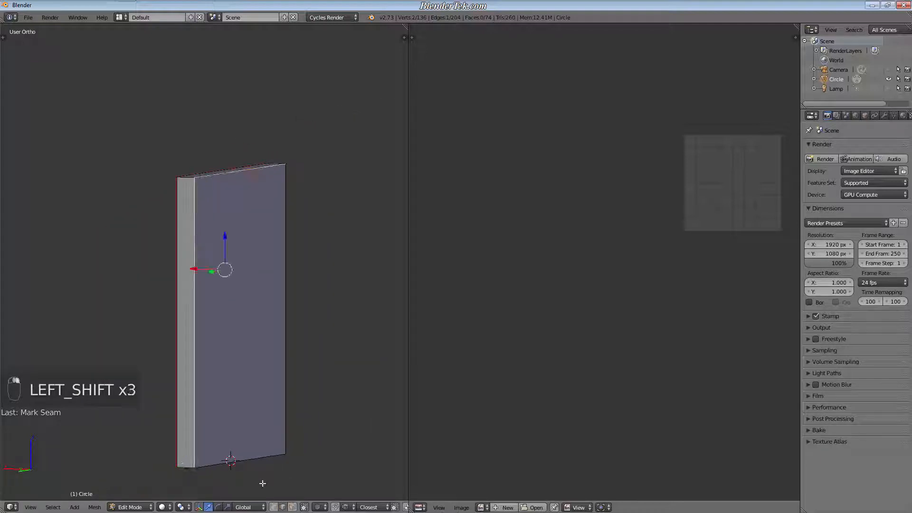
right_click(249, 460, "shift")
key("ctrl+e")
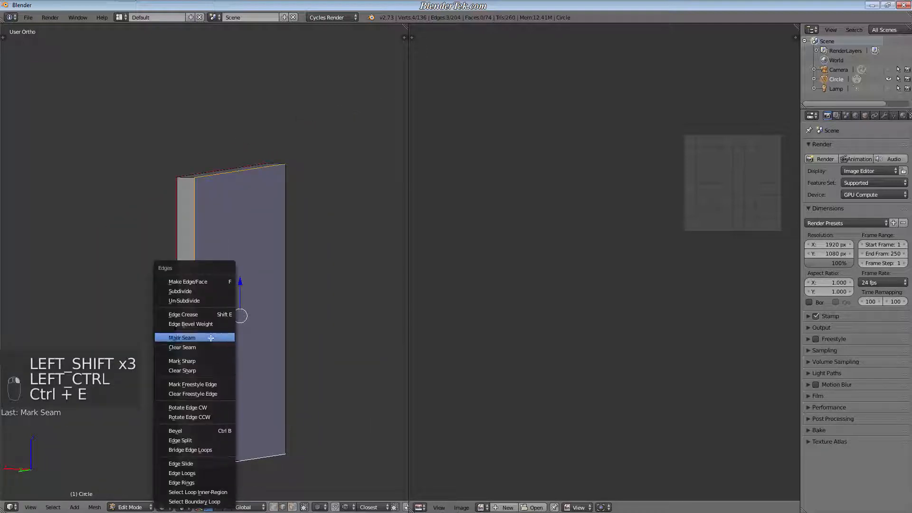
left_click(211, 337)
Try unwrapping the entire panel with the current seams and inspect the resulting UV islands.
mouse_move(228, 340)
middle_mouse_down()
mouse_move(248, 342)
mouse_move(252, 358)
mouse_move(295, 369)
mouse_move(255, 363)
mouse_move(230, 323)
middle_mouse_up()
key("a")
key("a")
key("a")
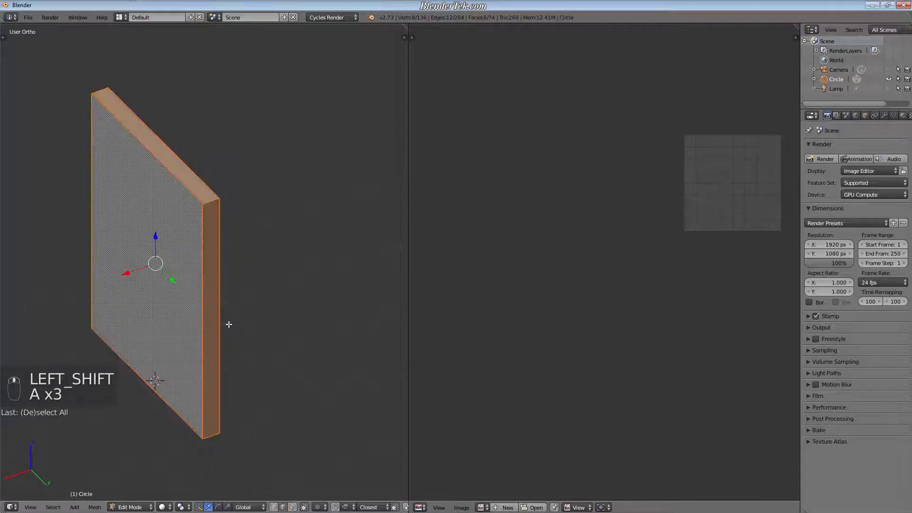
key("u")
left_click(246, 301)
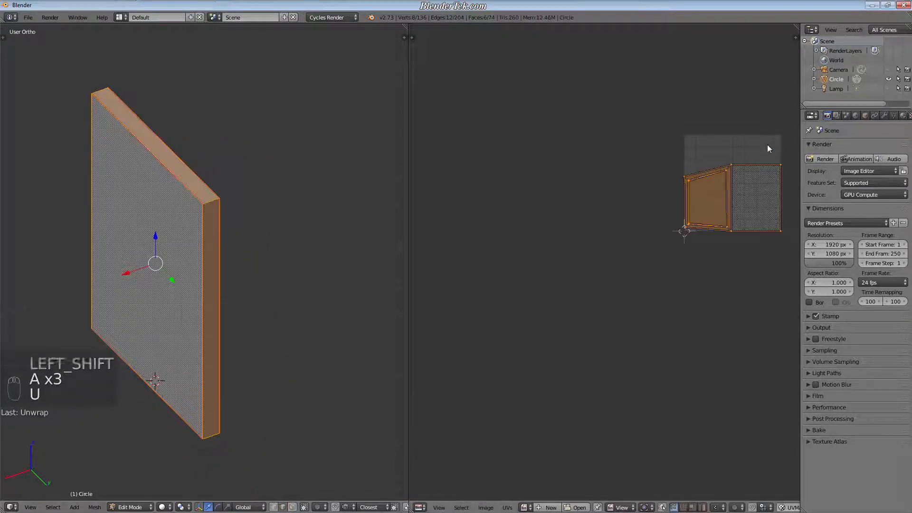
scroll(760, 166, "up", 6)
middle_click_drag(740, 208, 558, 229, "shift")
scroll(597, 215, "down", 3)
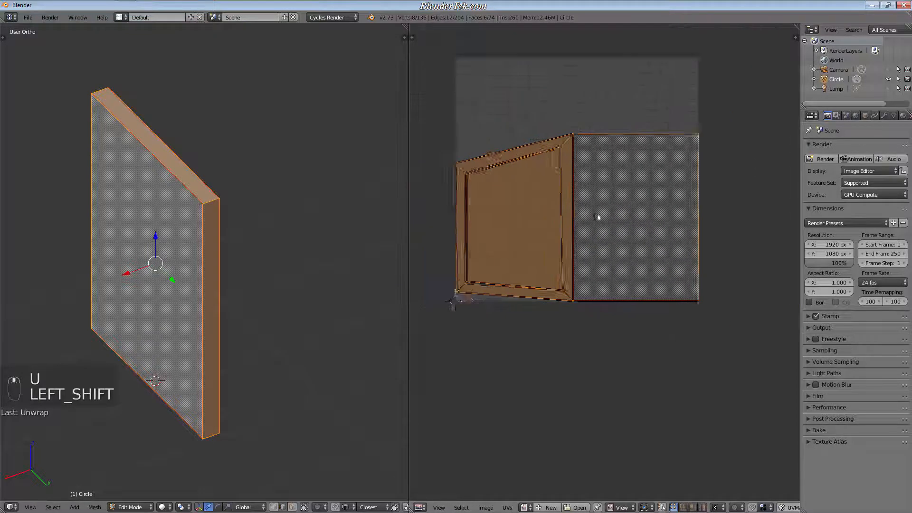
middle_click_drag(623, 228, 643, 248, "shift")
scroll(628, 202, "up", 2)
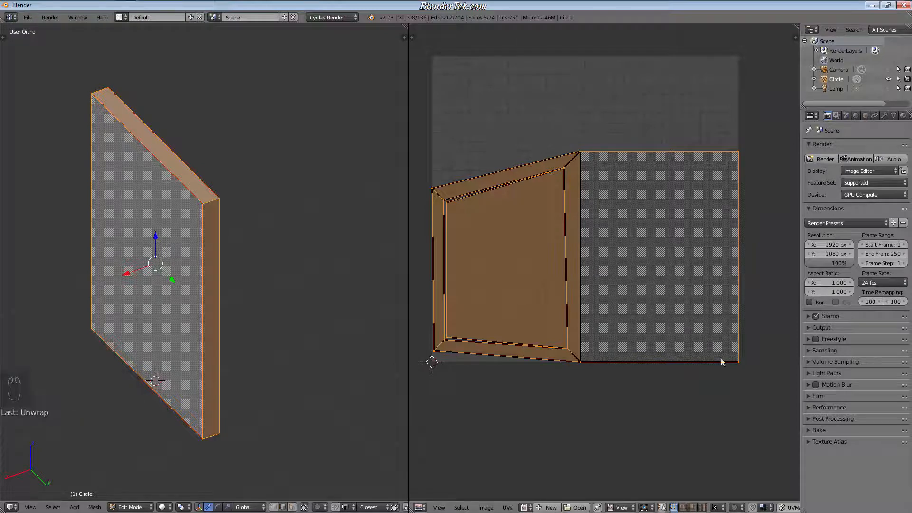
Undo the unwrap of the panel.
key("a")
key("ctrl+z")
key("ctrl+z")
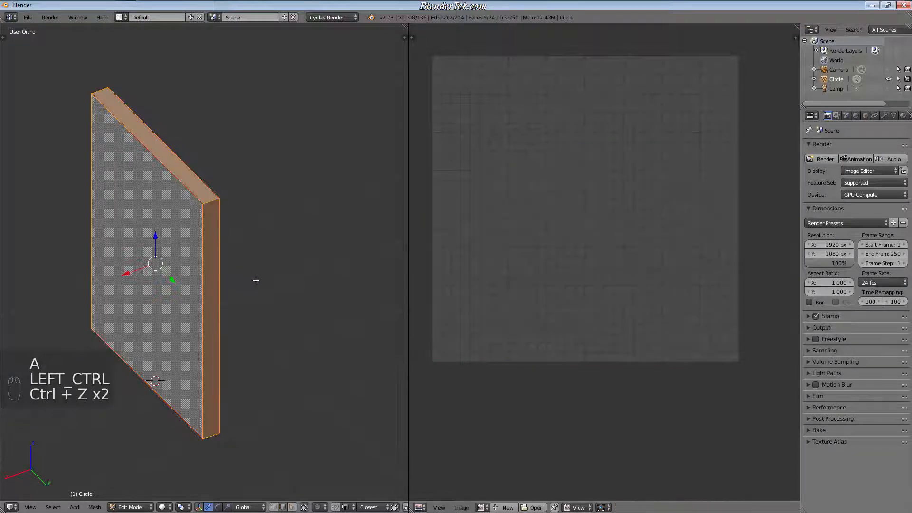
Mark the short edge across the panel's thickness at its top corner as a seam.
scroll(249, 249, "up", 3)
right_click(209, 190, "shift")
scroll(210, 190, "down", 3)
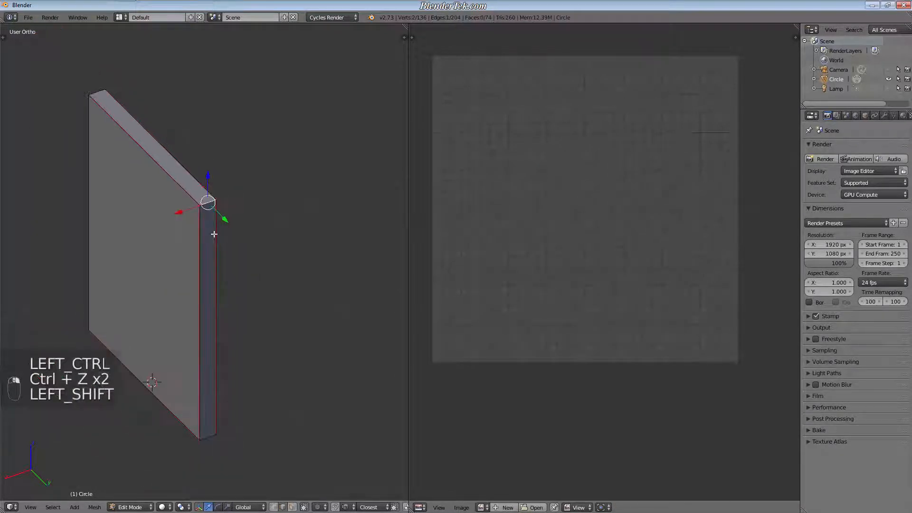
key("ctrl+e")
left_click(210, 235)
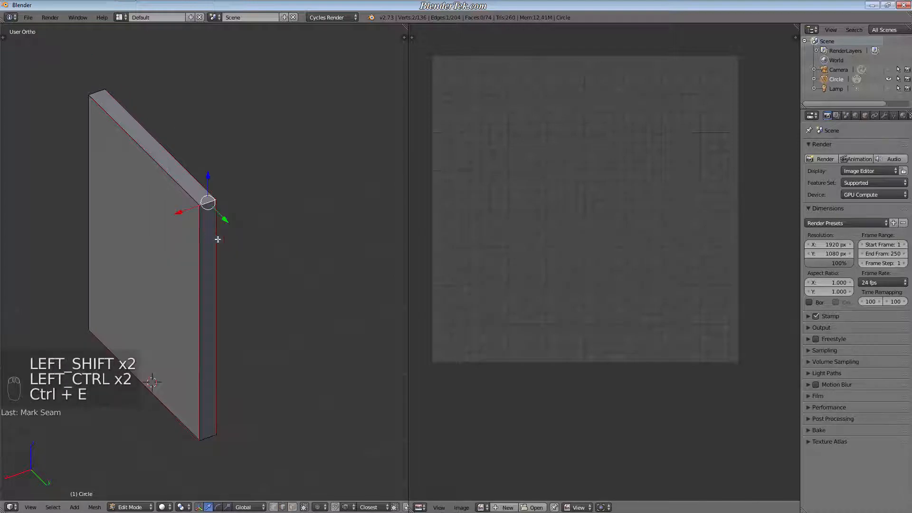
Test-unwrap the whole panel with the added corner seam, inspect its UV layout, and undo the unwrap.
key("a")
key("a")
key("a")
key("y")
key("a")
key("a")
key("a")
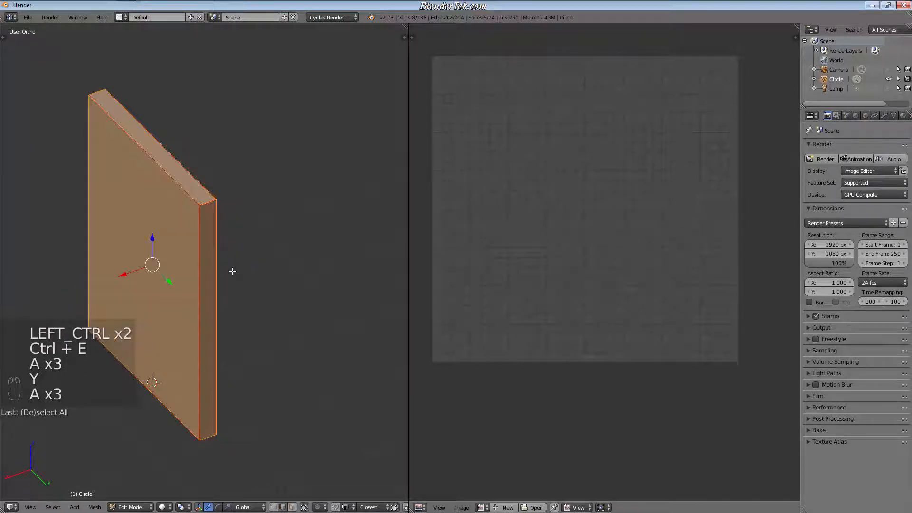
key("u")
left_click(232, 268)
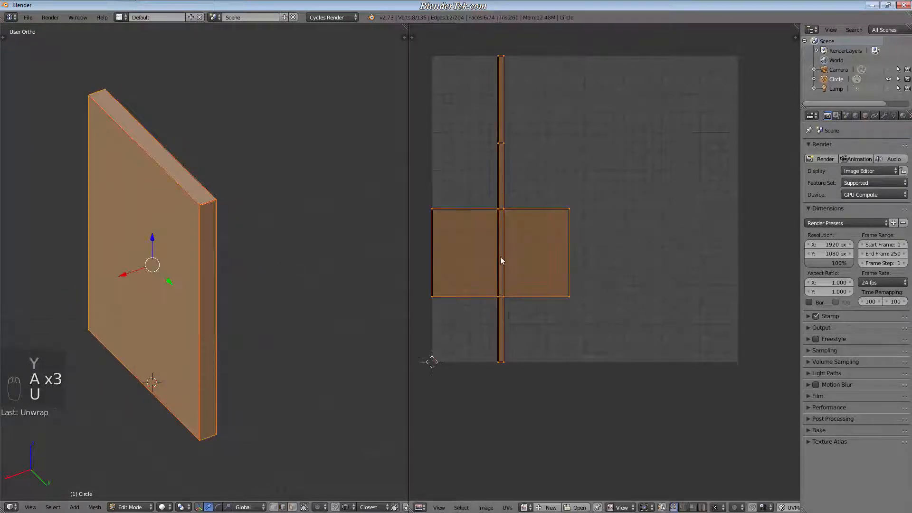
scroll(499, 264, "up", 3)
middle_click_drag(556, 288, 629, 312, "shift")
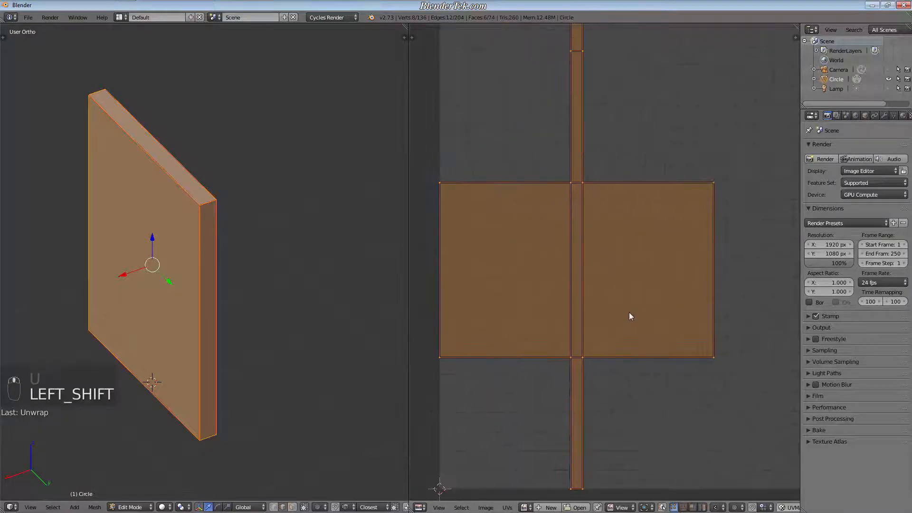
scroll(627, 312, "down", 2)
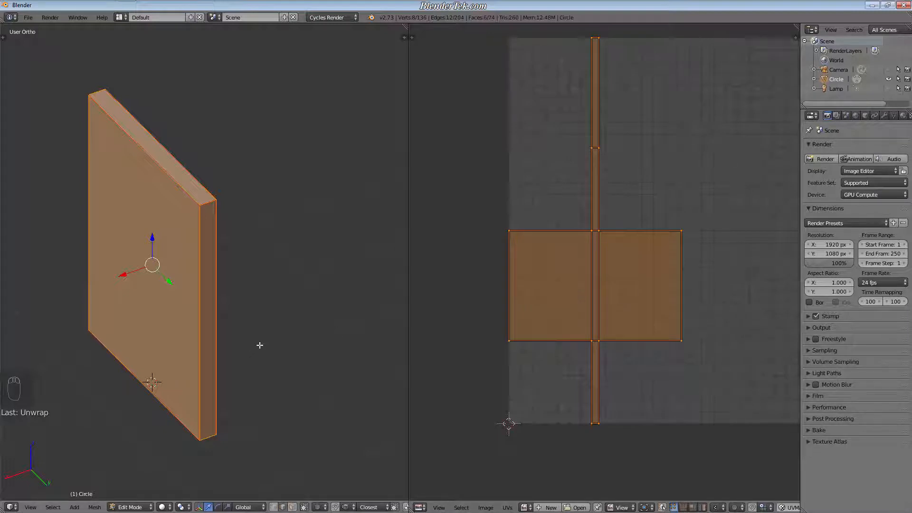
key("ctrl+z")
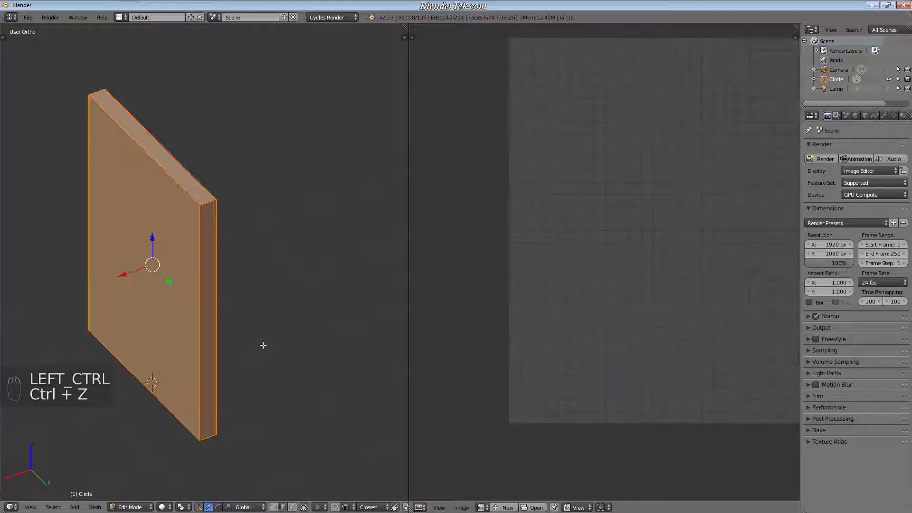
Reveal the hidden base and pole, and unwrap the entire sign along its marked seams.
key("alt+j")
key("alt+h")
scroll(265, 342, "down", 3)
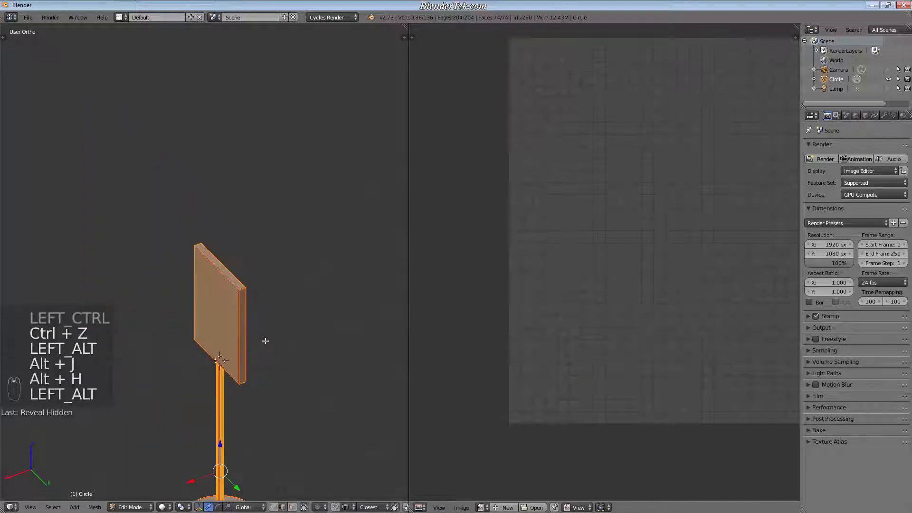
middle_click_drag(265, 342, 306, 234, "shift")
key("a")
key("a")
key("a")
key("u")
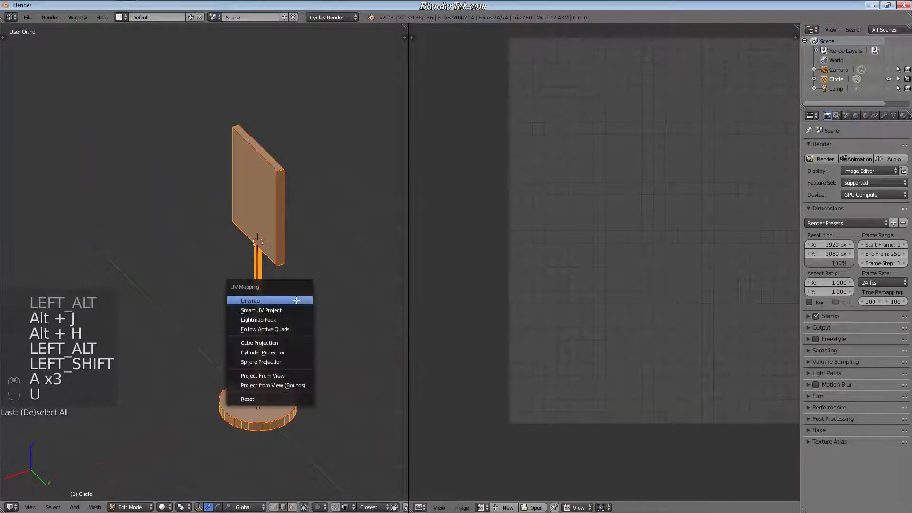
left_click(296, 297)
middle_click_drag(300, 297, 295, 316, "shift")
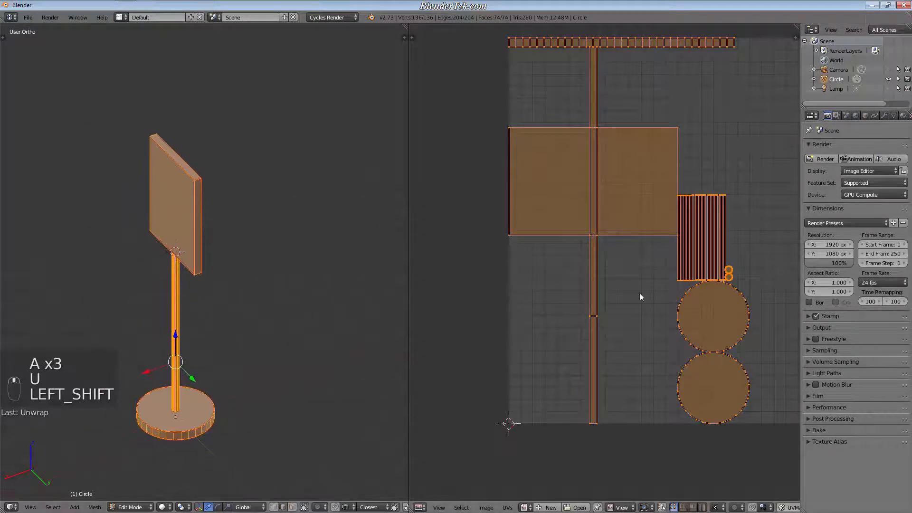
Examine the sign's UV layout up close, including the pole's strips, its small end caps and the disc islands.
middle_click_drag(640, 296, 566, 318, "shift")
scroll(570, 296, "down", 1)
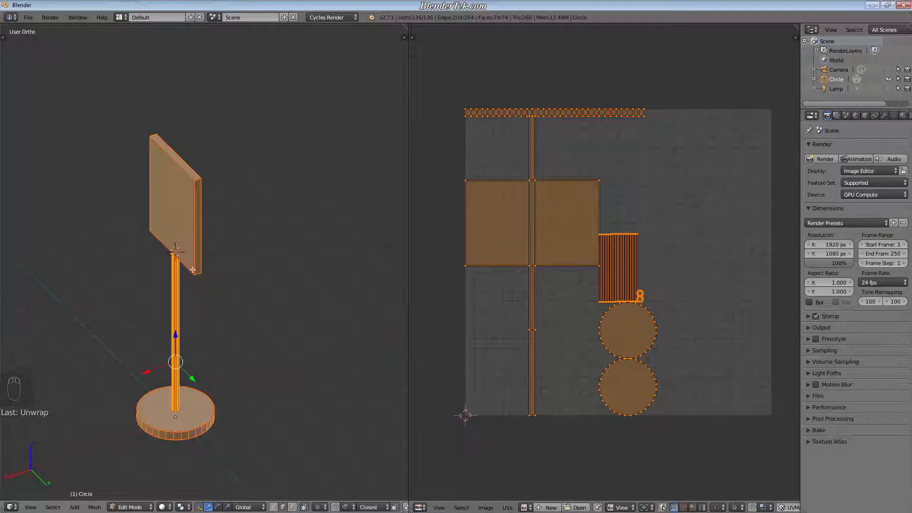
scroll(665, 299, "up", 10)
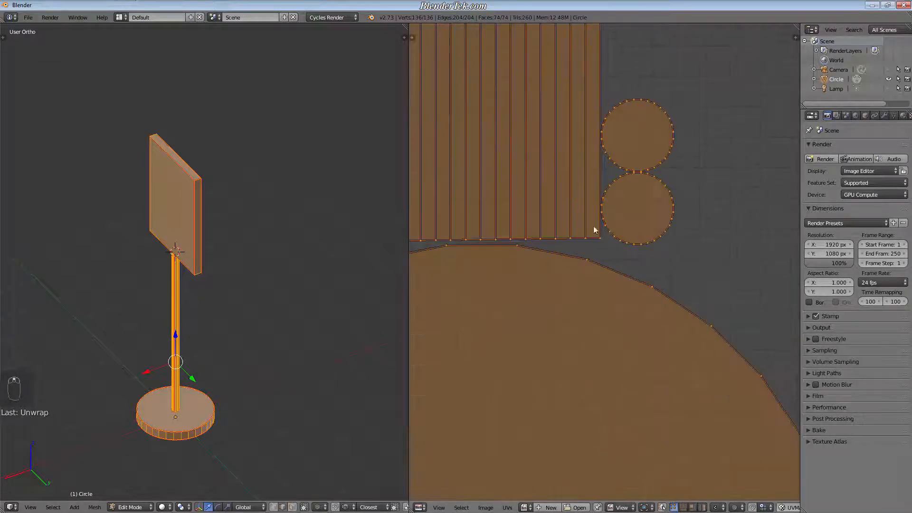
scroll(594, 231, "up", 4)
scroll(694, 73, "down", 5)
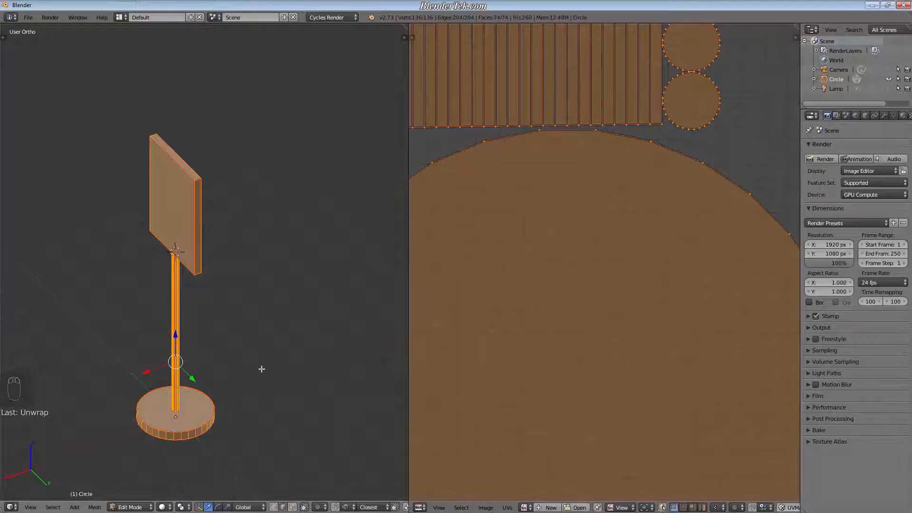
scroll(261, 369, "down", 3)
scroll(606, 321, "down", 6)
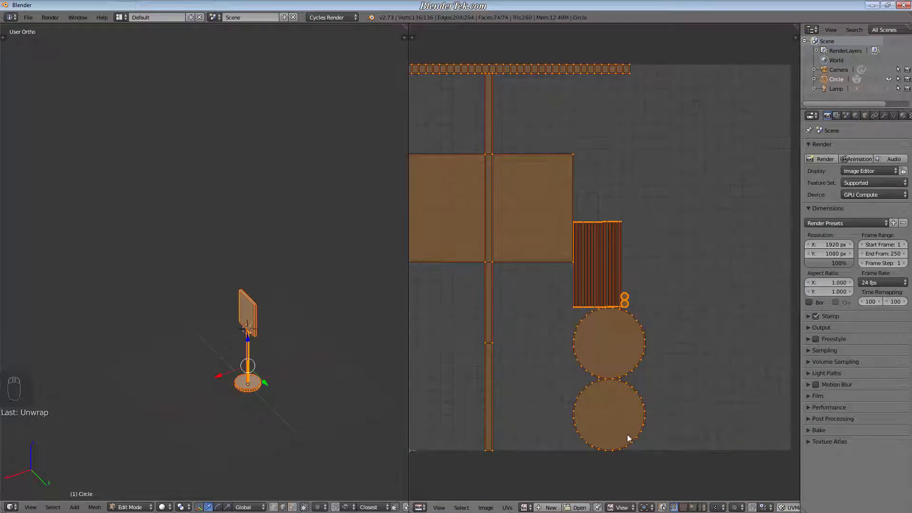
scroll(637, 421, "down", 3)
scroll(633, 430, "up", 3)
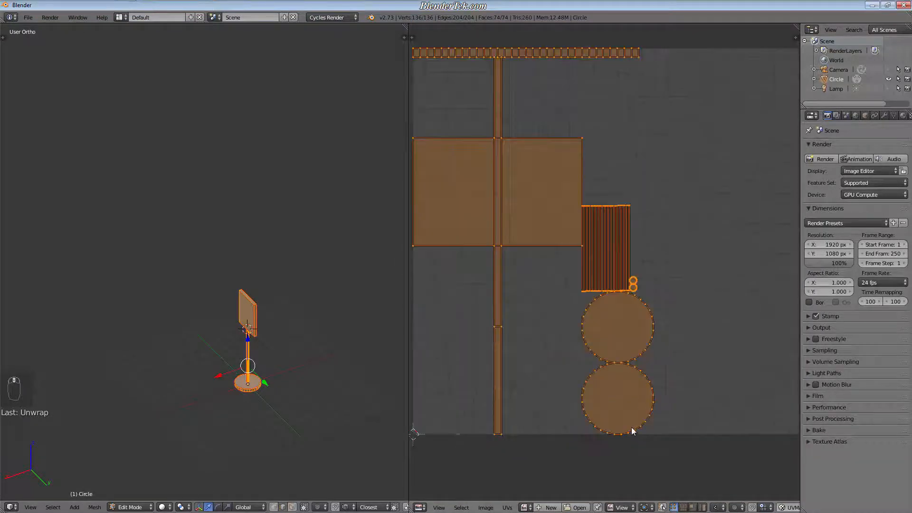
scroll(649, 435, "down", 2)
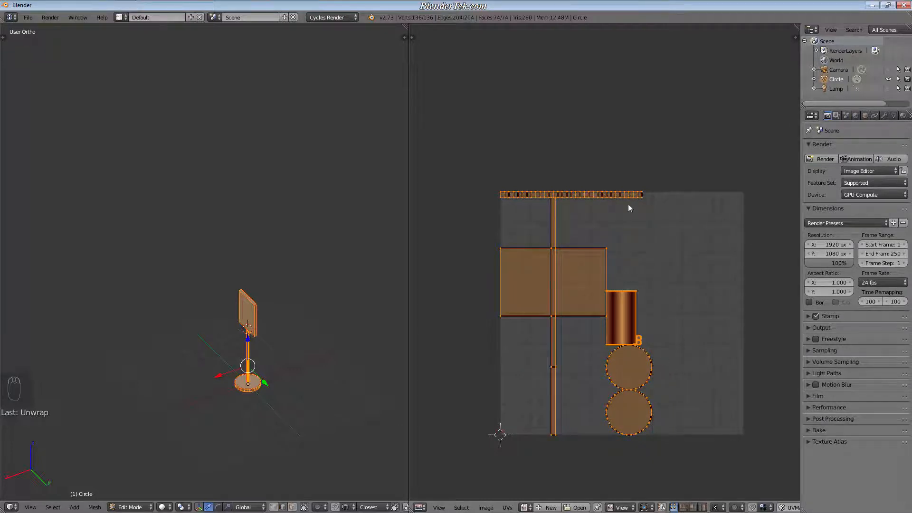
Select only the panel's linked geometry and move its UV island just outside the left edge of the UV square.
scroll(252, 321, "up", 10)
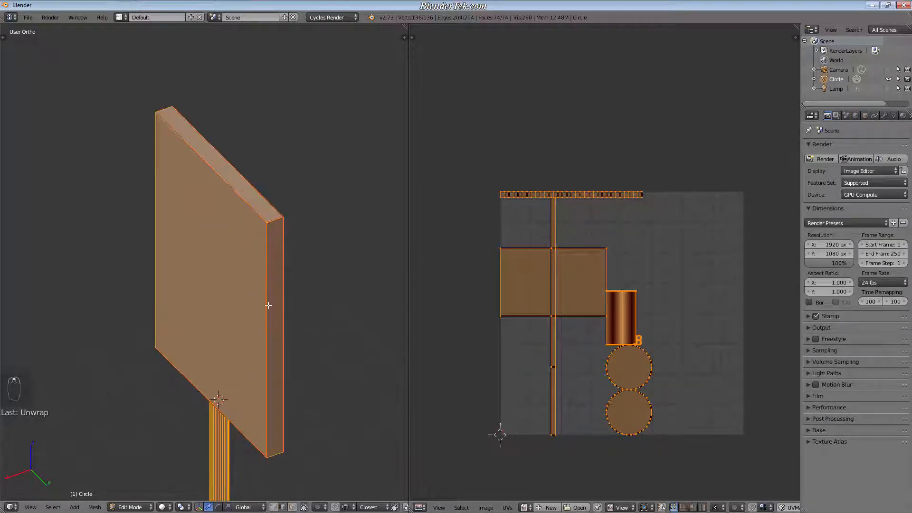
key("a")
key("ctrl+l")
key("g")
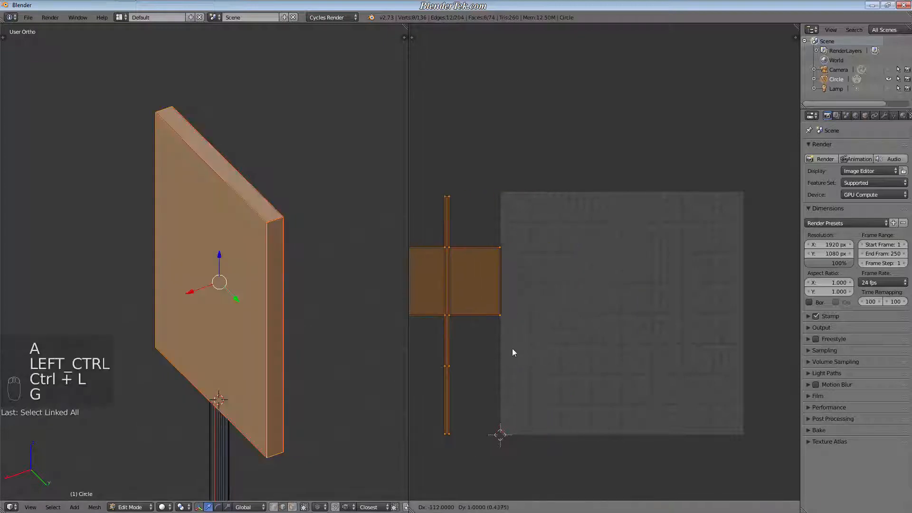
left_click(510, 354)
Select only the pole's linked geometry and move its UV islands outside the UV square, beyond its upper right corner.
middle_click_drag(336, 385, 347, 120, "shift")
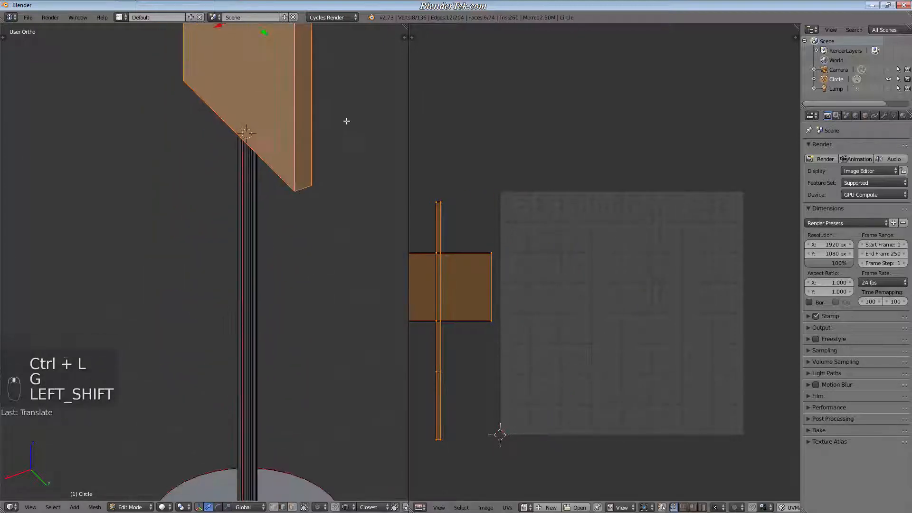
right_click(250, 263)
key("ctrl+l")
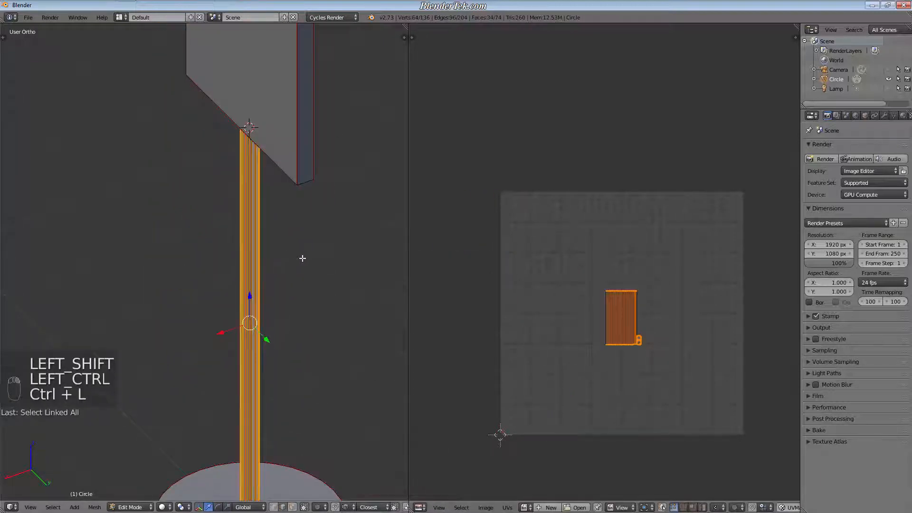
scroll(399, 274, "down", 1)
scroll(436, 288, "down", 3)
key("g")
left_click(633, 211)
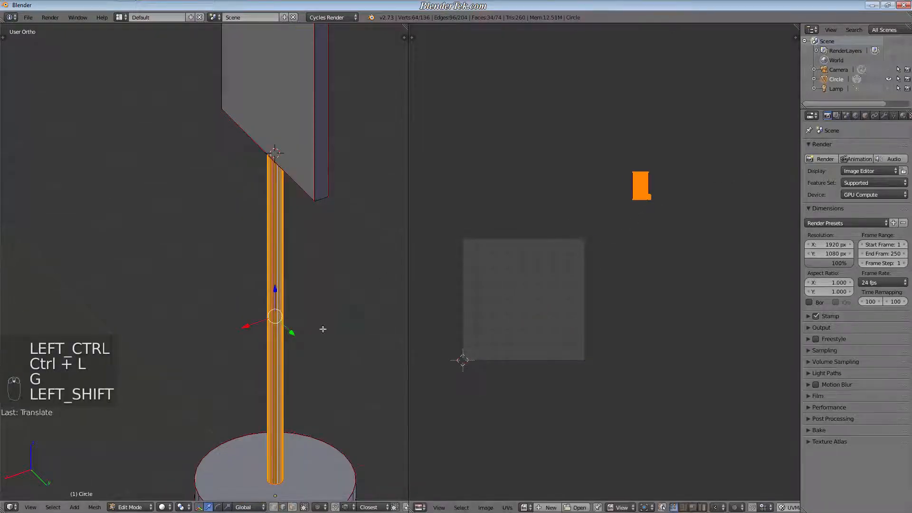
Isolate the disc base's UV islands and select its top face in face mode to identify the matching circle.
middle_click_drag(287, 497, 319, 407, "shift")
right_click(305, 385)
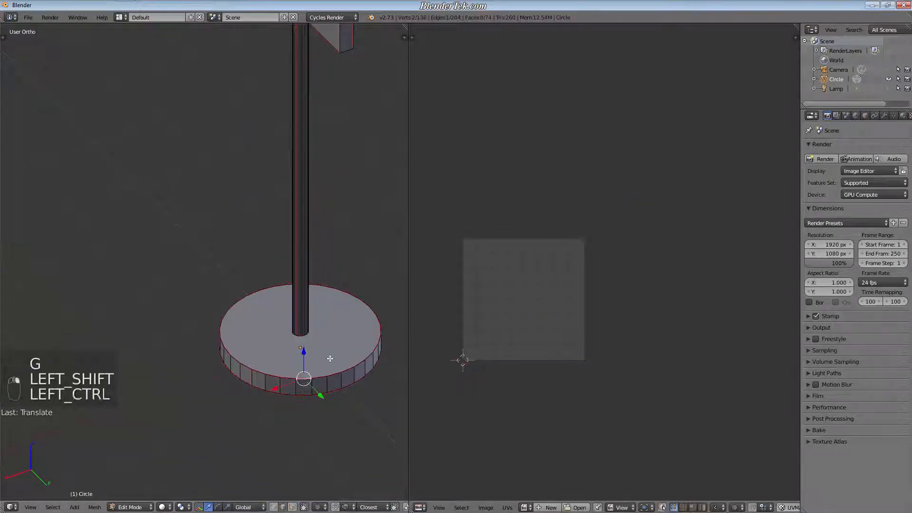
key("ctrl+l")
scroll(549, 320, "up", 4)
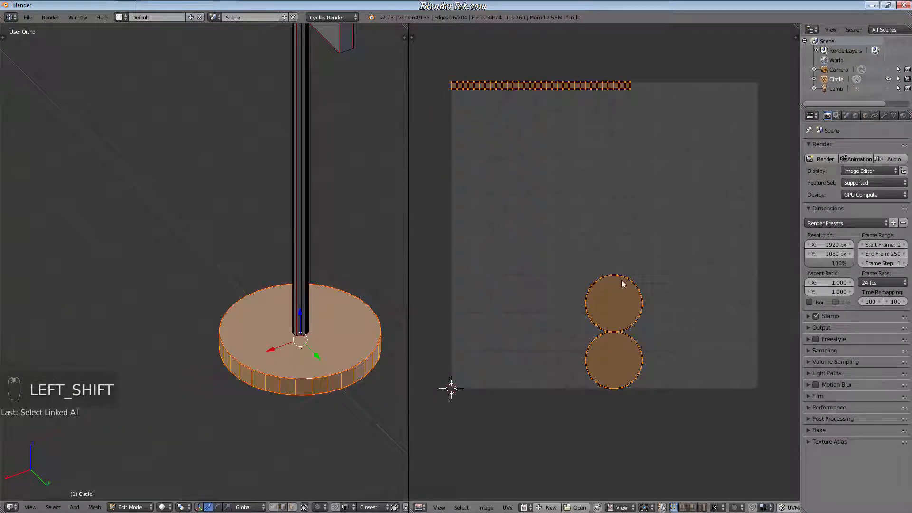
right_click(617, 275)
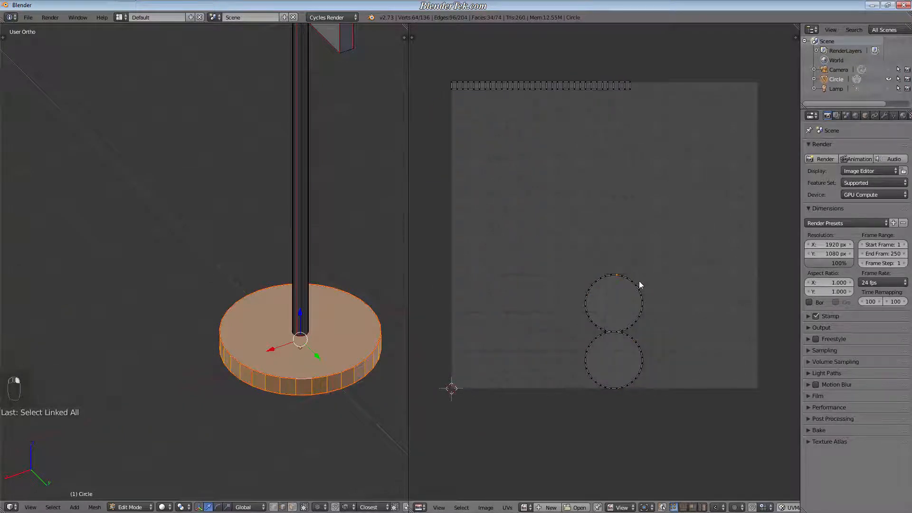
left_click(291, 507)
right_click(311, 342)
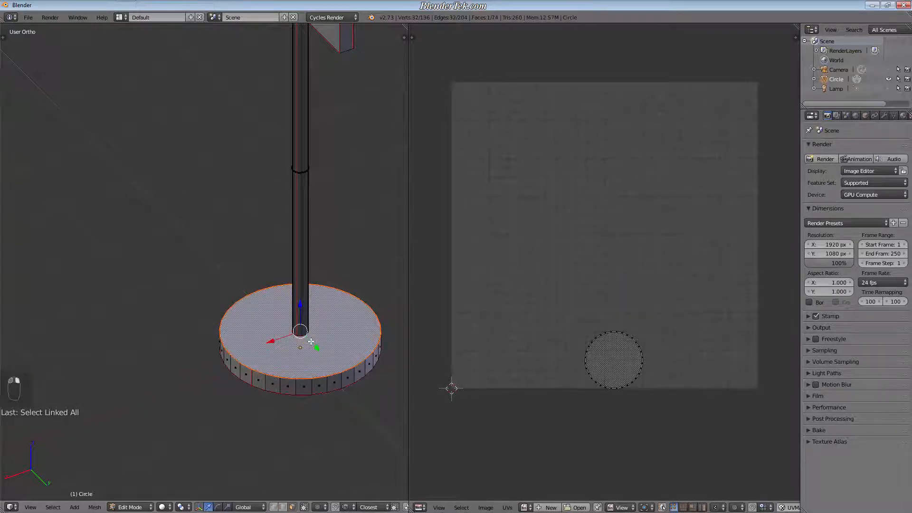
With the entire sign selected and a wider UV editor, use island selection to move the disc's top-face circle above the other circle.
key("a")
key("a")
key("a")
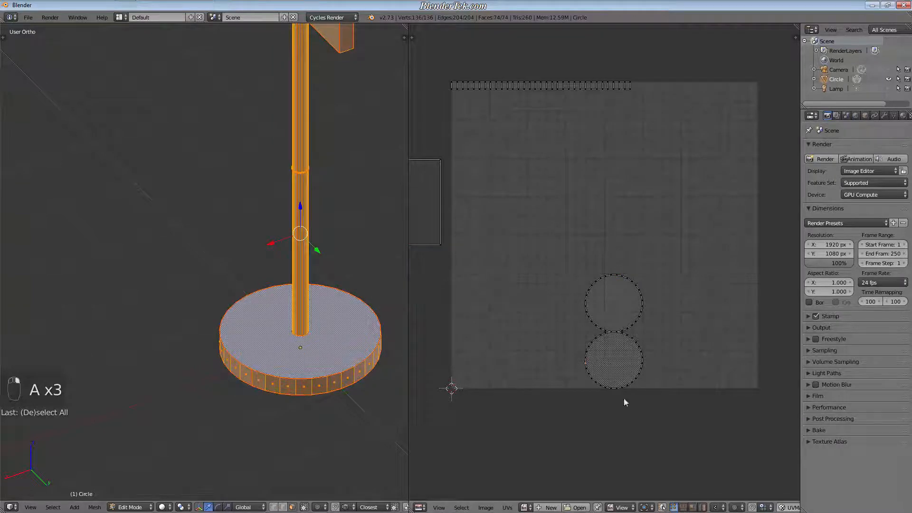
left_click(702, 507)
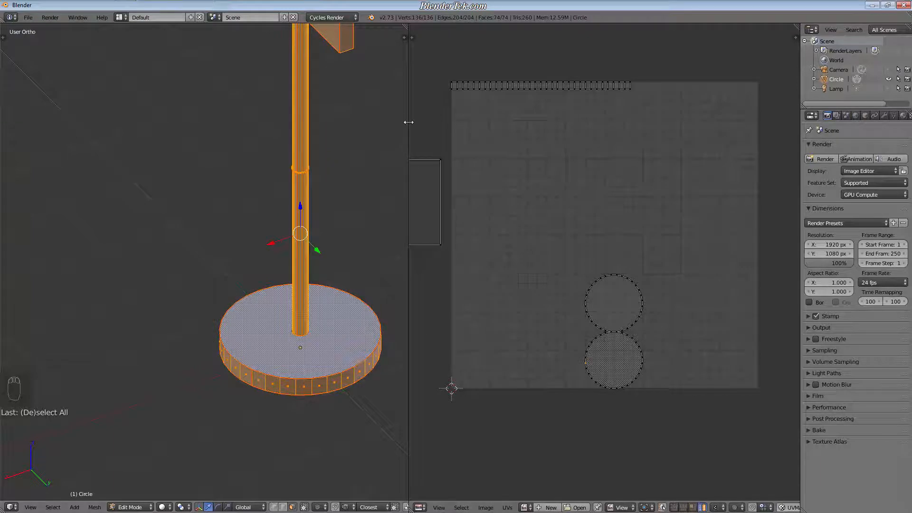
left_click_drag(409, 123, 259, 157)
right_click(549, 375)
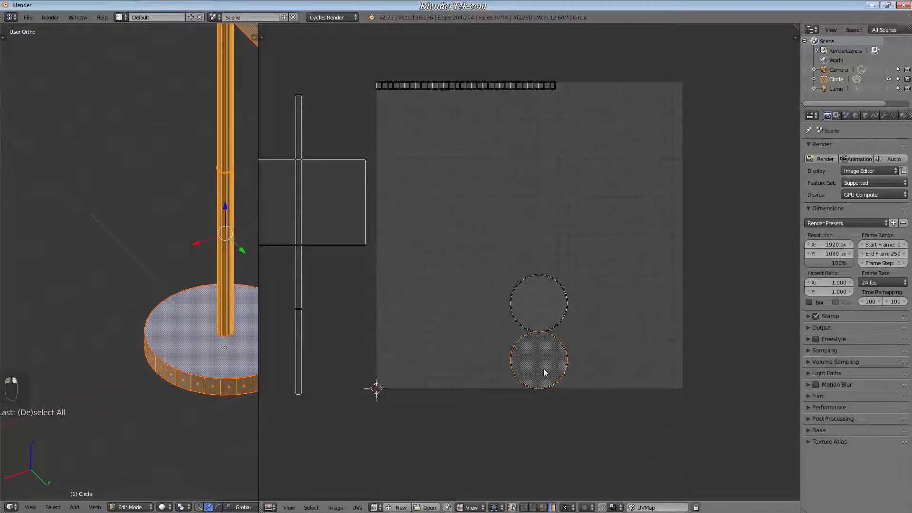
key("g")
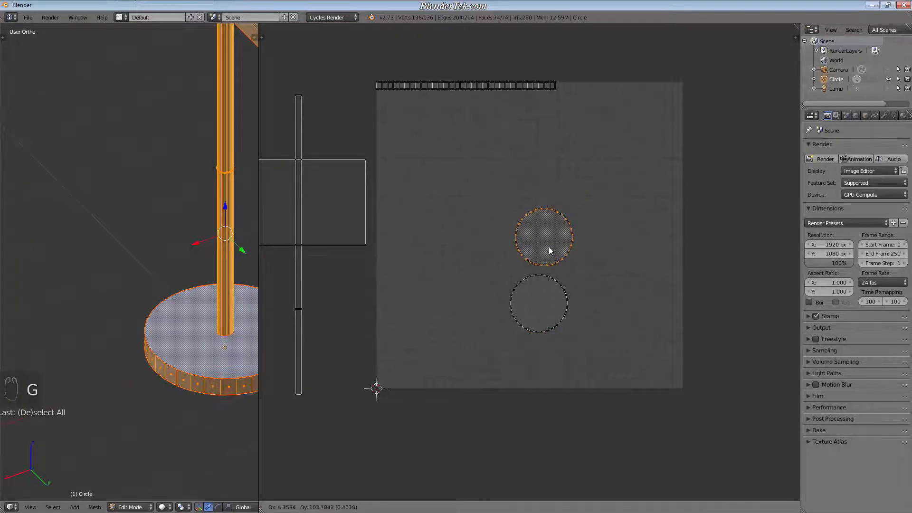
left_click(547, 252)
Select the disc's other UV circle, and check which circle belongs to the top face before reselecting the whole mesh.
right_click(535, 303)
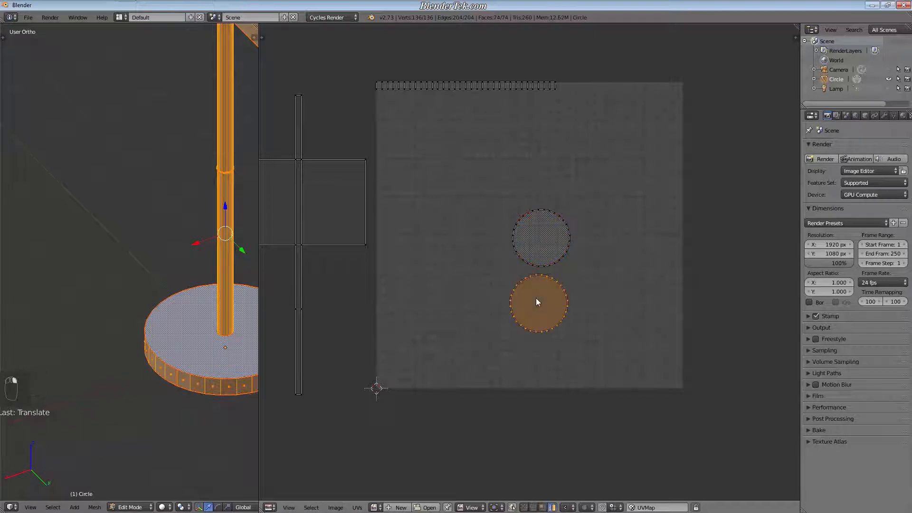
key("a")
right_click(199, 329)
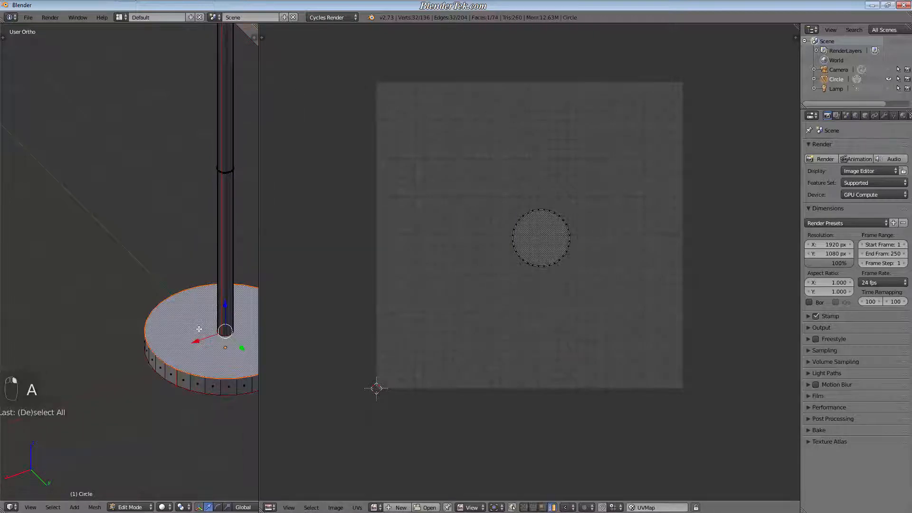
key("a")
key("a")
middle_click_drag(446, 272, 457, 304, "shift")
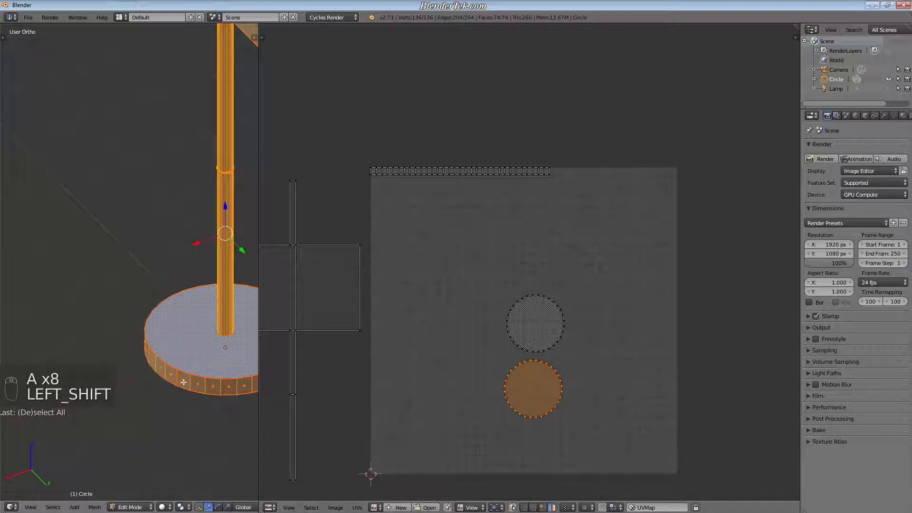
Select individual side faces of the disc base to locate them in the UV layout.
right_click(161, 367)
right_click(171, 375)
right_click(184, 379)
right_click(228, 387)
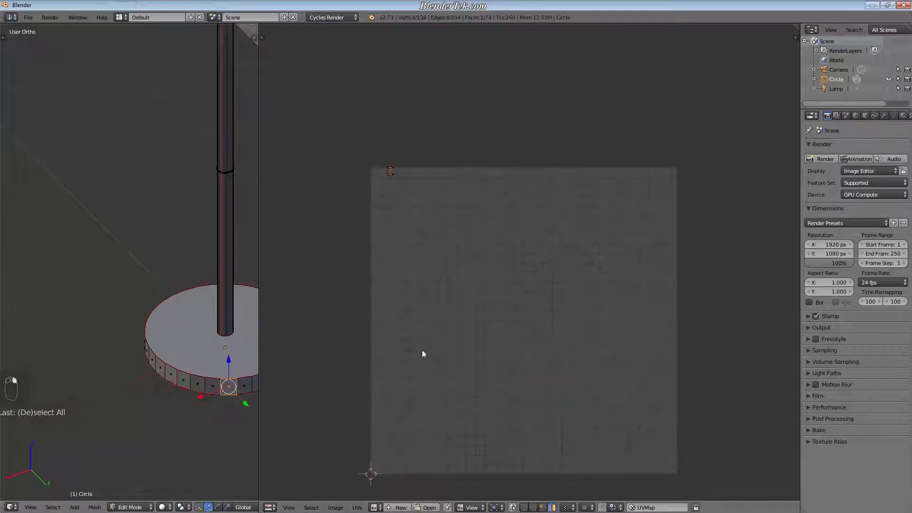
Reselect the entire mesh and box-select the UV strip of the disc's side faces.
key("a")
key("a")
key("a")
key("a")
key("a")
key("a")
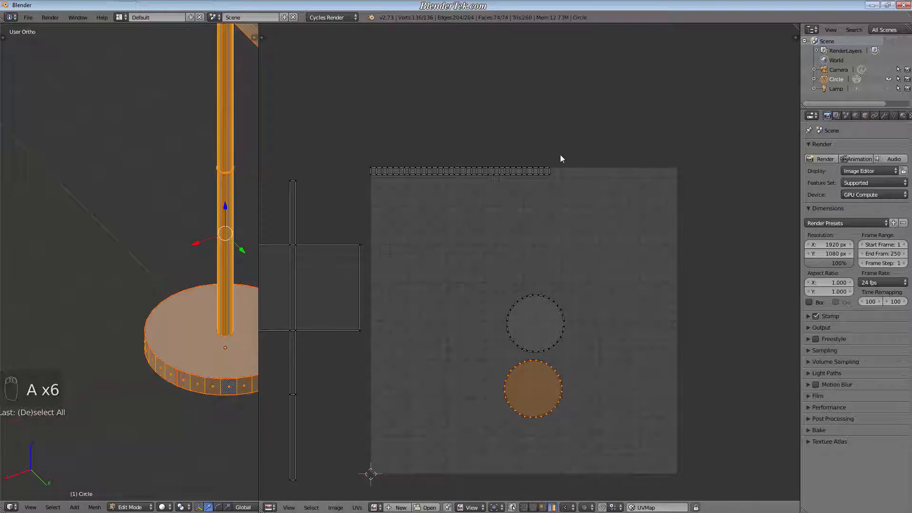
key("b")
left_click_drag(568, 139, 363, 212)
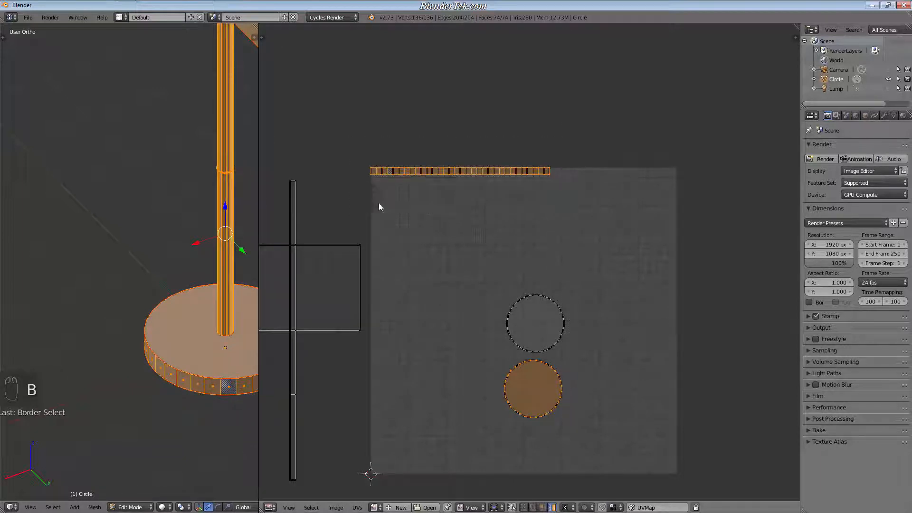
Deselect the disc's lower UV circle so only the strip of side faces stays selected.
middle_click_drag(558, 339, 570, 288, "shift")
key("g")
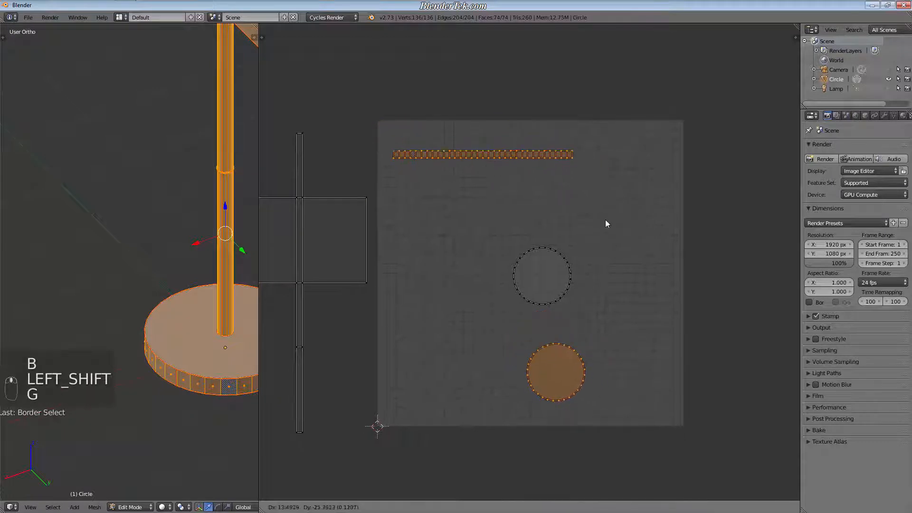
right_click(568, 360)
key("c")
middle_click(545, 349)
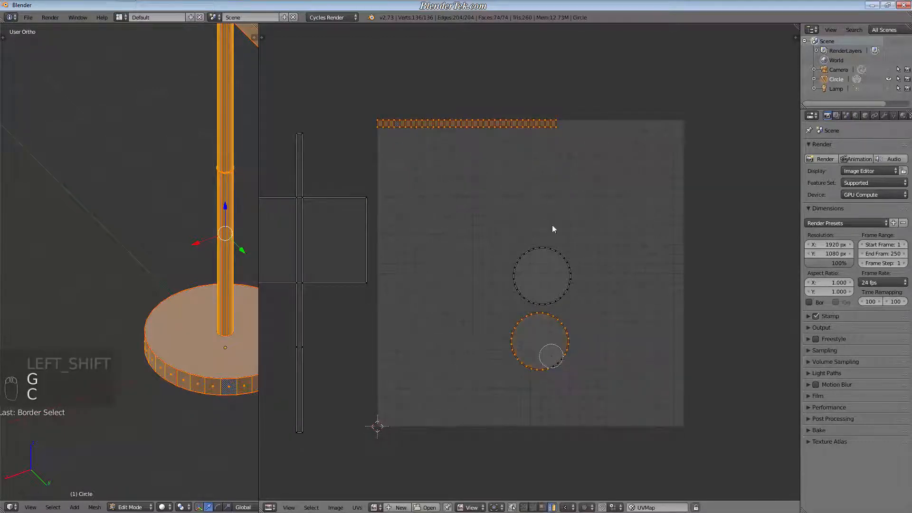
right_click(555, 350)
Move the disc's side-face strip near the circles, rotate it 90° and place it upright beside them.
key("g")
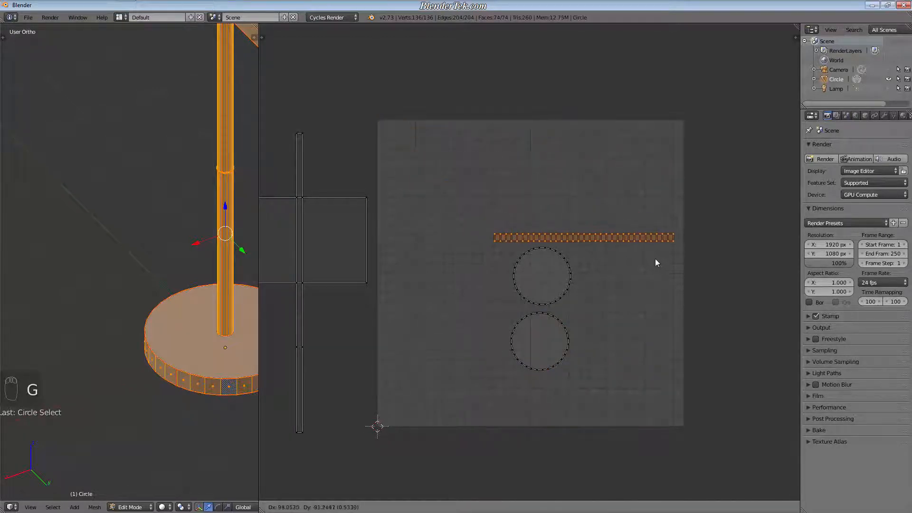
left_click(643, 400)
type("r90")
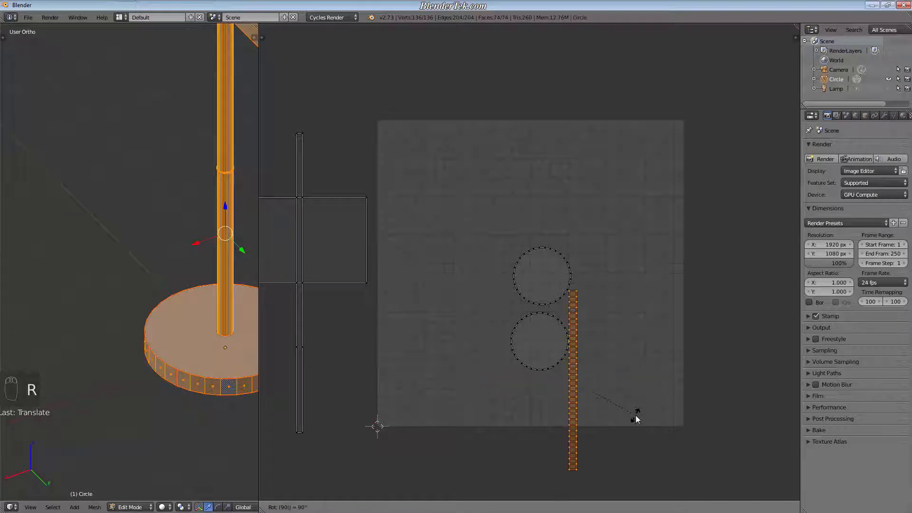
key("Return")
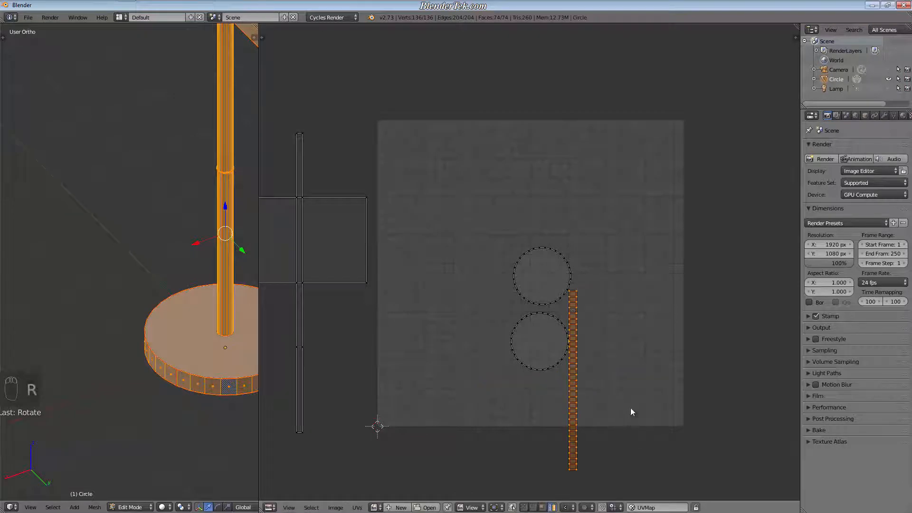
key("g")
left_click(620, 398)
In UV vertex selection mode, select the strip's top-right corner vertex and set the snap element to Vertex.
scroll(620, 398, "up", 5)
scroll(474, 387, "up", 7)
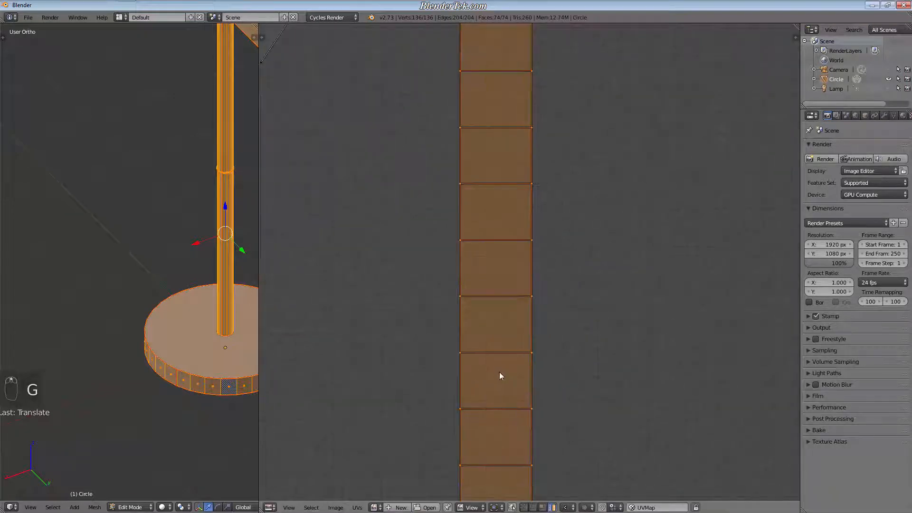
scroll(559, 404, "down", 10)
scroll(591, 412, "down", 2)
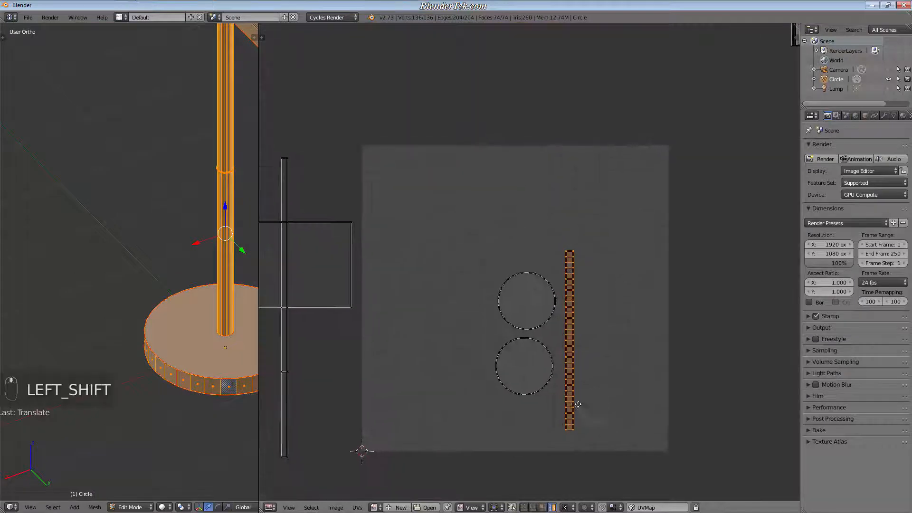
middle_click_drag(576, 408, 522, 379, "shift")
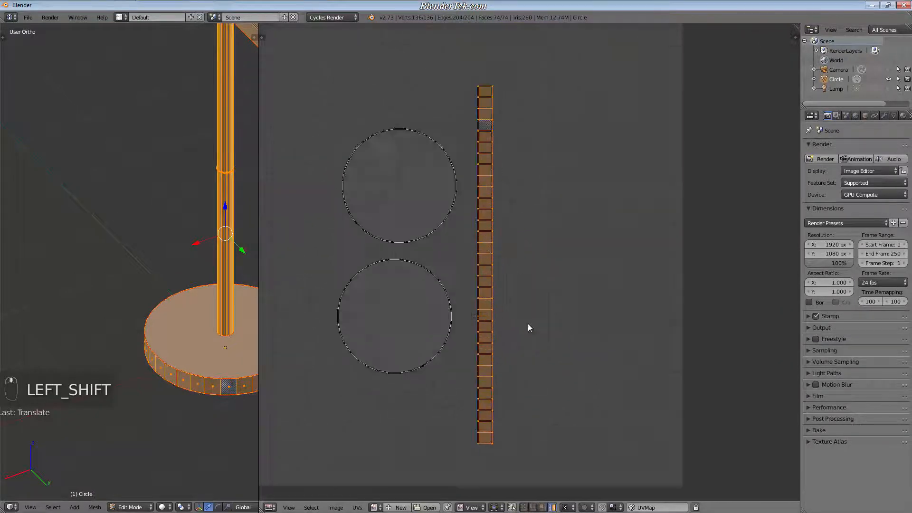
right_click(494, 84)
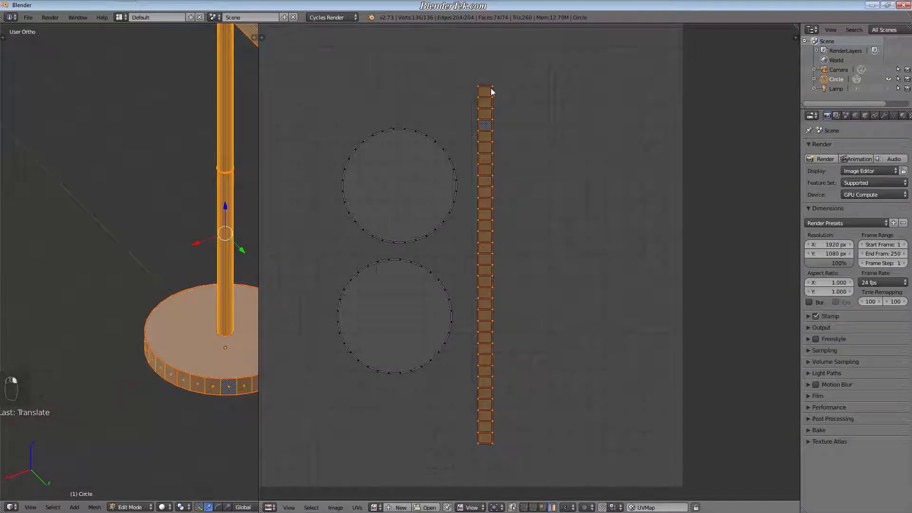
left_click(524, 507)
right_click(492, 87)
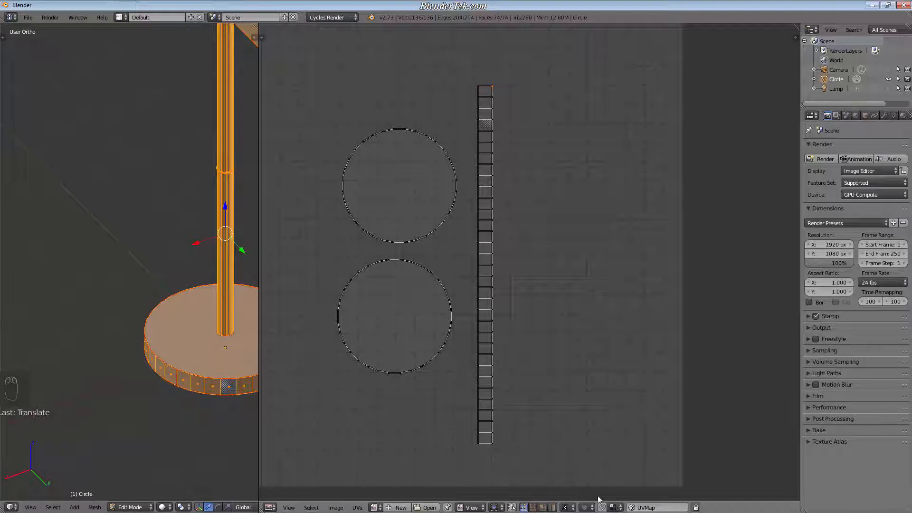
left_click(614, 508)
left_click(627, 486)
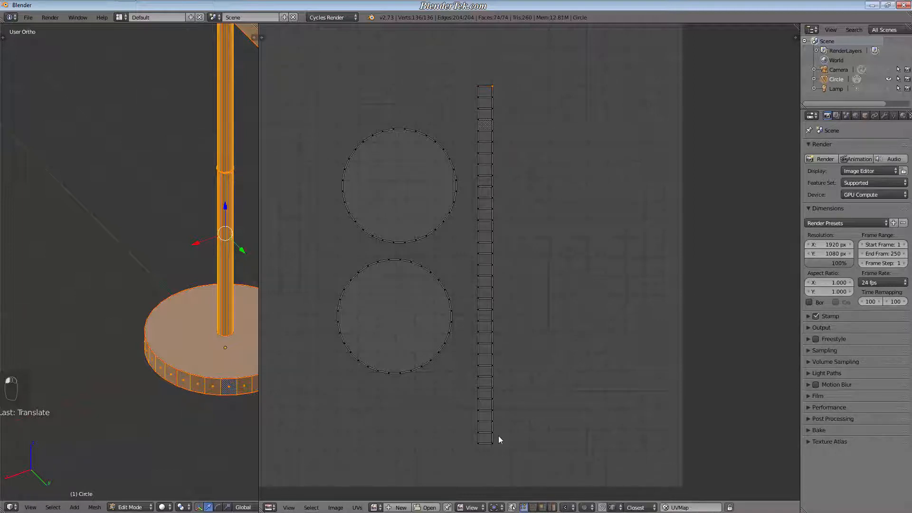
Move the strip's top-right corner along X only, snapping it in line with the bottom-right corner.
key("g")
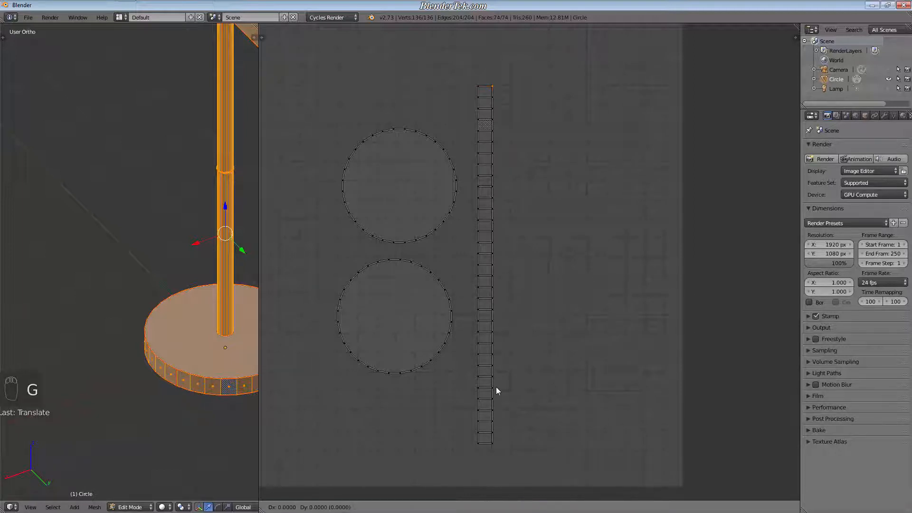
key("x")
key("ctrl")
left_click(491, 444)
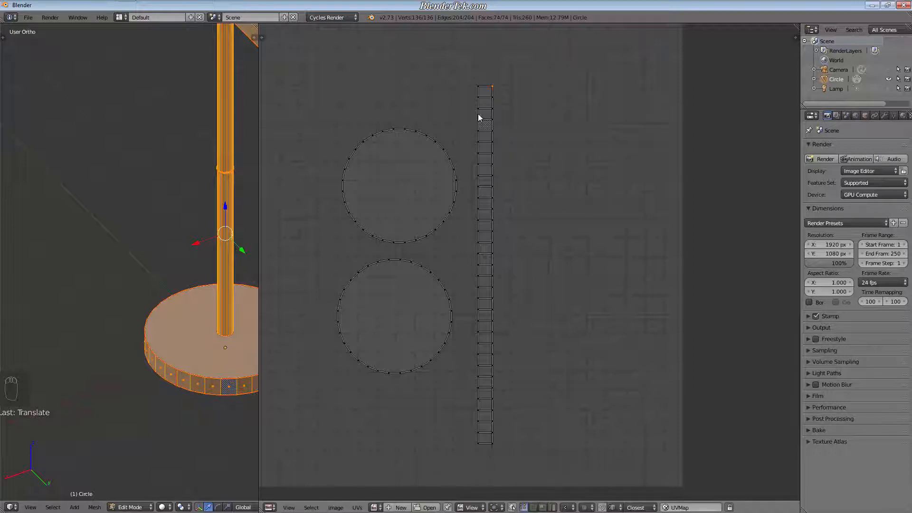
Snap the strip's top-left corner along X to the bottom-left corner and along Y to the top-right corner.
key("g")
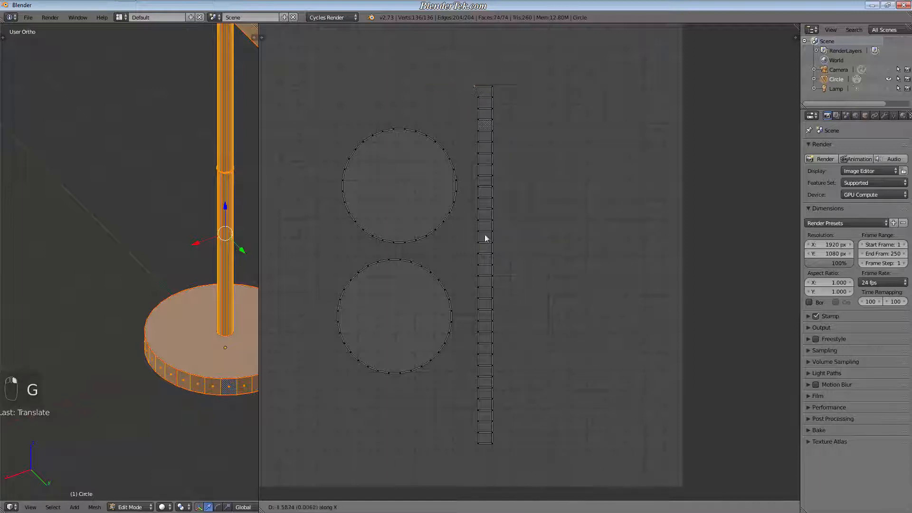
left_click(478, 444)
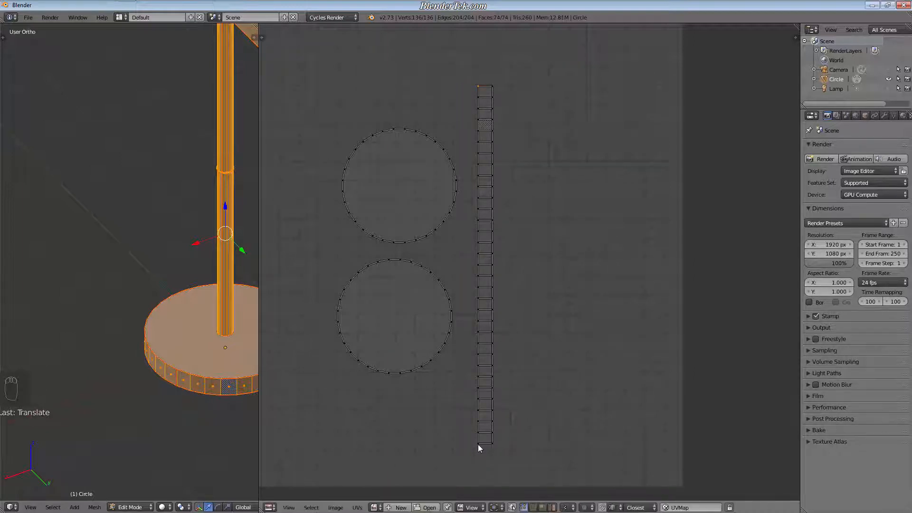
scroll(508, 61, "up", 12)
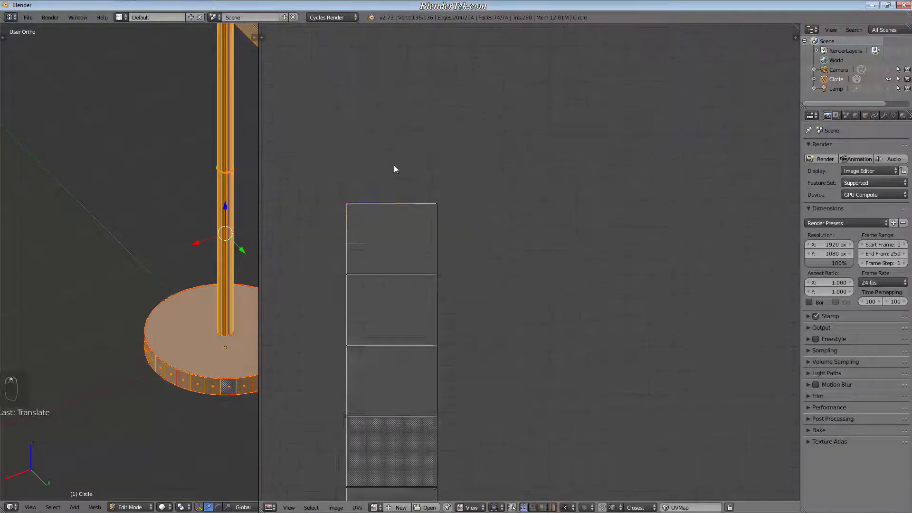
scroll(494, 257, "down", 2)
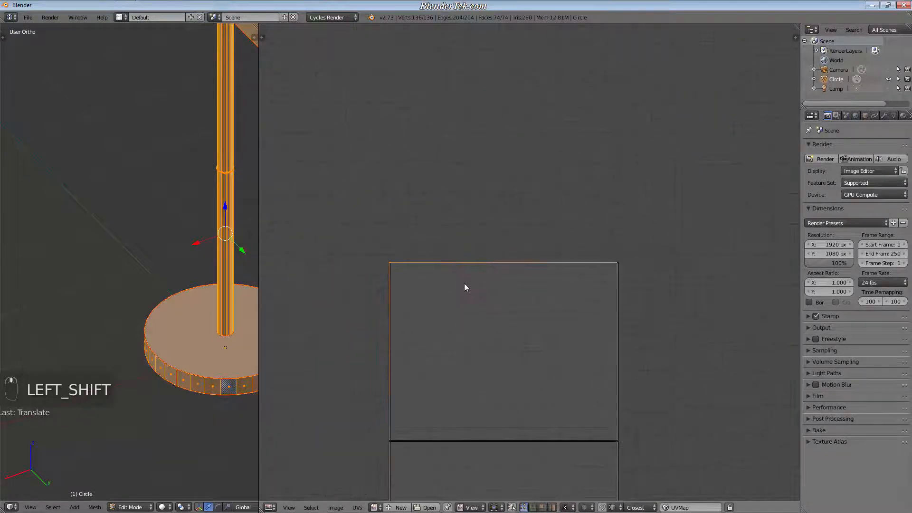
key("g")
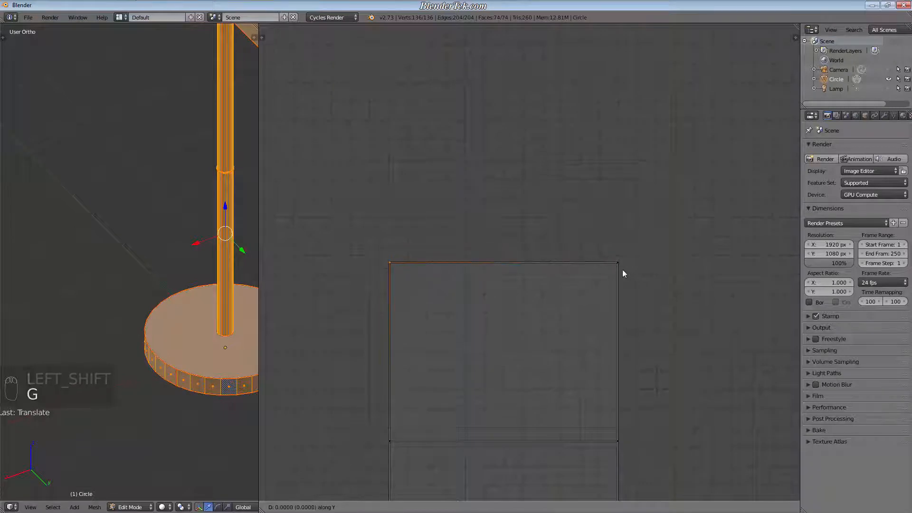
left_click(616, 262)
Select the strip's bottom-left corner vertex and snap it along Y level with the bottom-right corner.
scroll(603, 452, "down", 15)
middle_click_drag(574, 286, 409, 234, "shift")
scroll(560, 280, "up", 10)
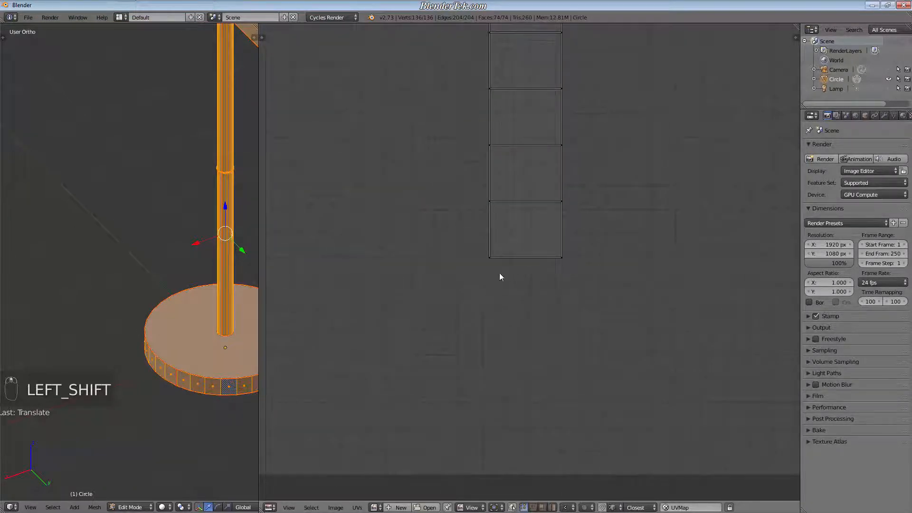
right_click(491, 263, "shift")
key("g")
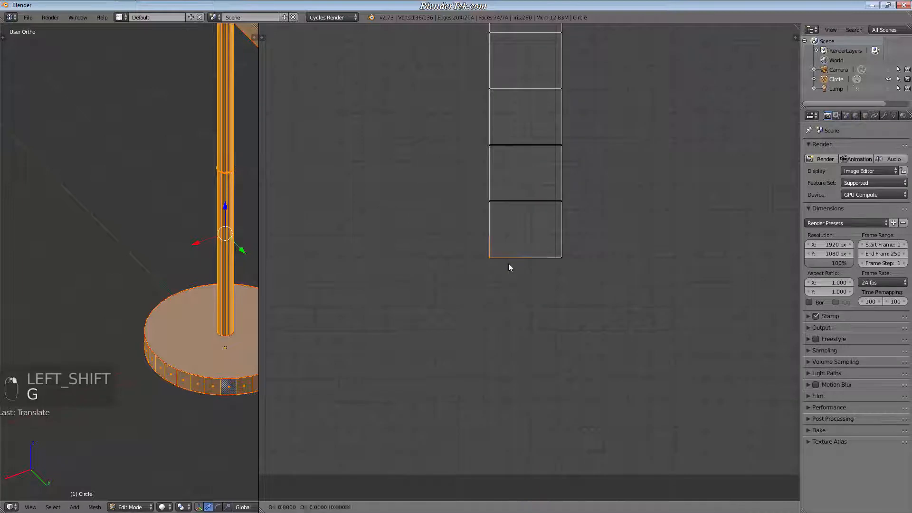
left_click(560, 259)
Select the whole side-face strip as a linked island and scale it down to about the combined height of both circles.
scroll(637, 157, "down", 11)
middle_click_drag(697, 132, 567, 326, "shift")
scroll(570, 325, "up", 1)
scroll(575, 303, "up", 1)
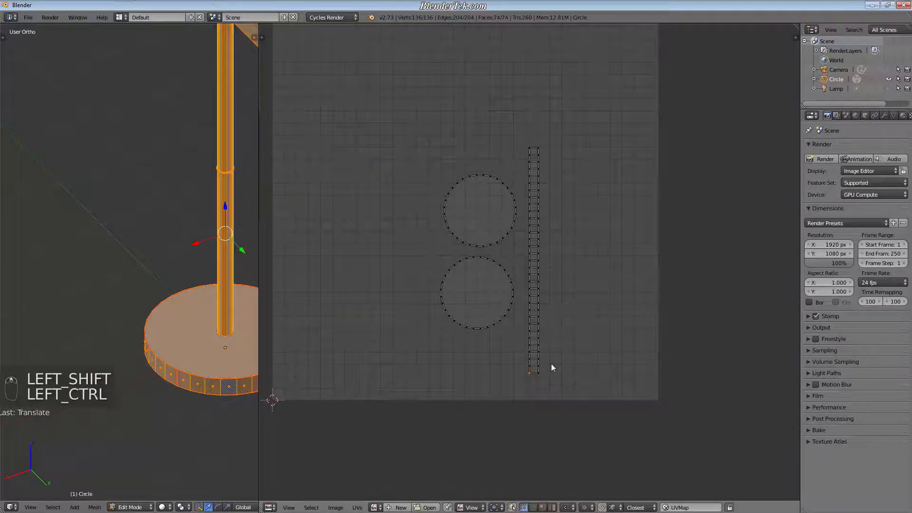
key("ctrl+l")
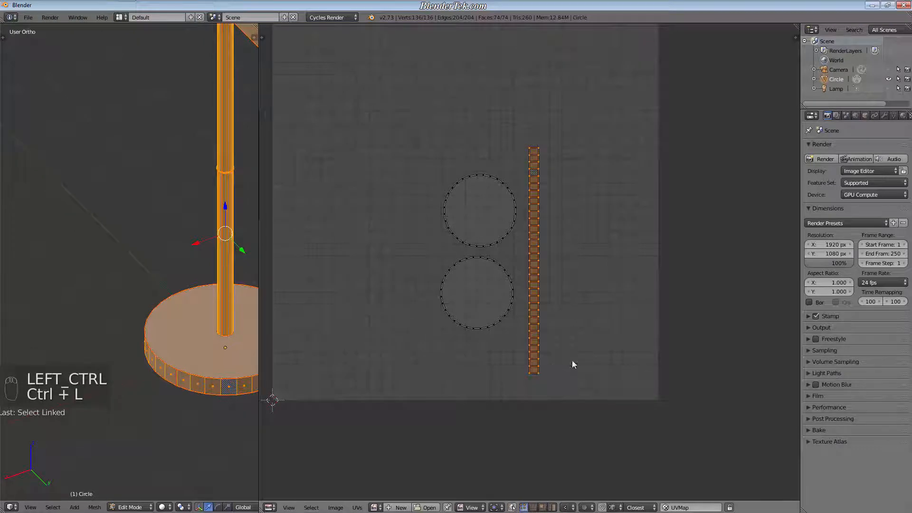
key("s")
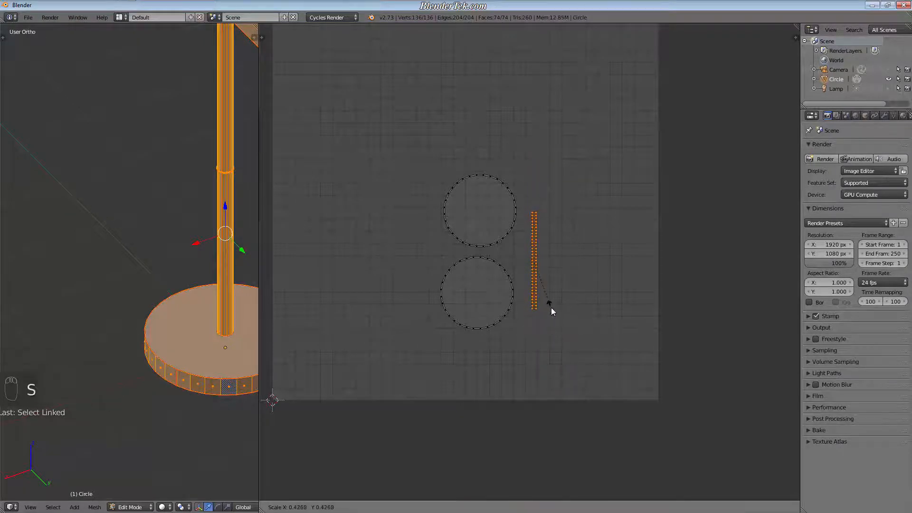
left_click(569, 334)
Move the side-face strip close beside the two circles and scale it down slightly more.
key("g")
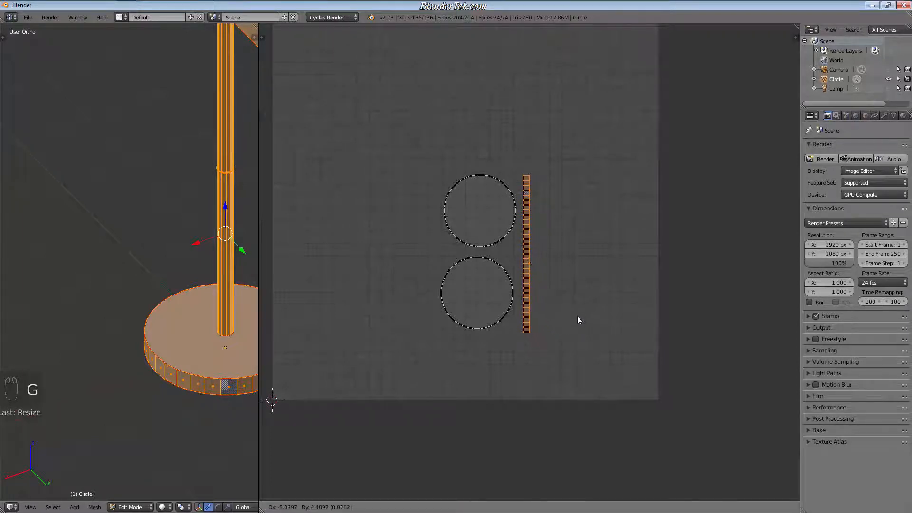
left_click(580, 317)
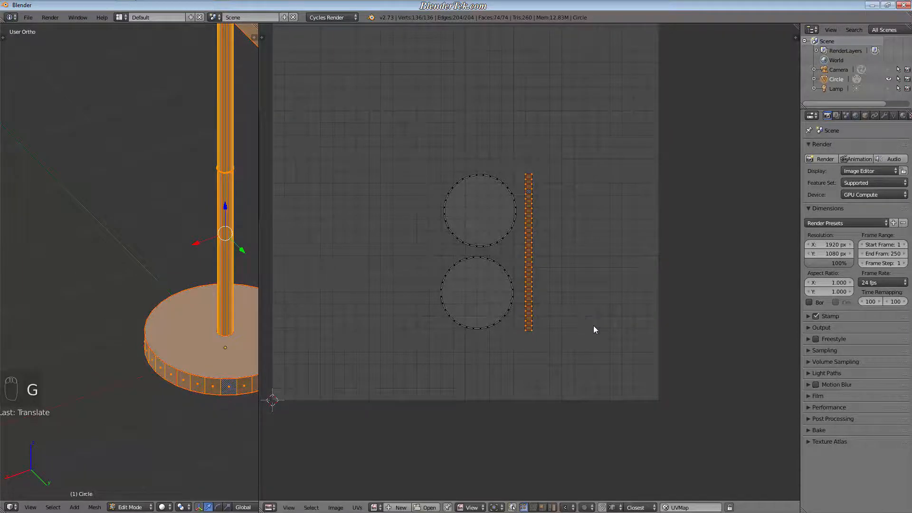
key("s")
left_click(587, 317)
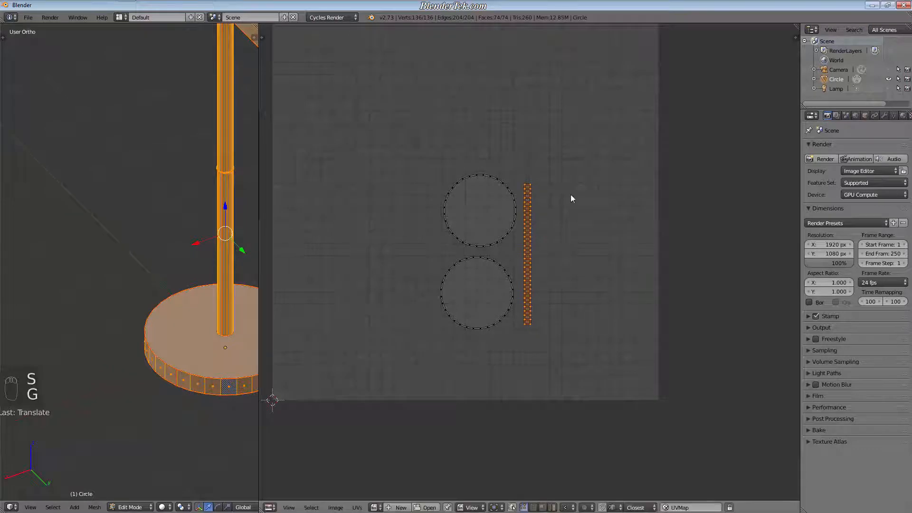
Box-select both disc circles and the side strip, and move them together into the lower-right corner of the UV square.
key("a")
key("b")
left_click_drag(655, 106, 402, 389)
key("g")
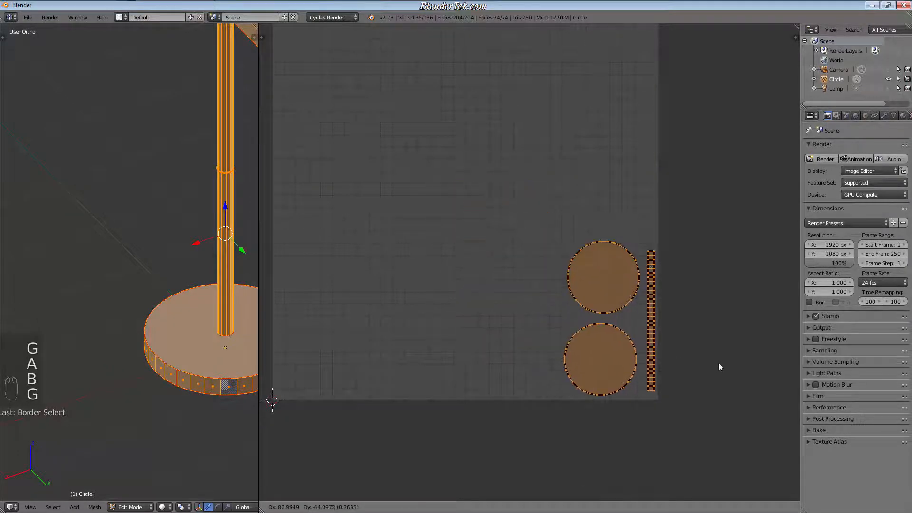
left_click(717, 364)
Box-select the pole's side-face island and its two end circles, move them into the UV square, and clear the selection.
scroll(529, 253, "down", 5)
middle_click_drag(519, 197, 534, 301, "shift")
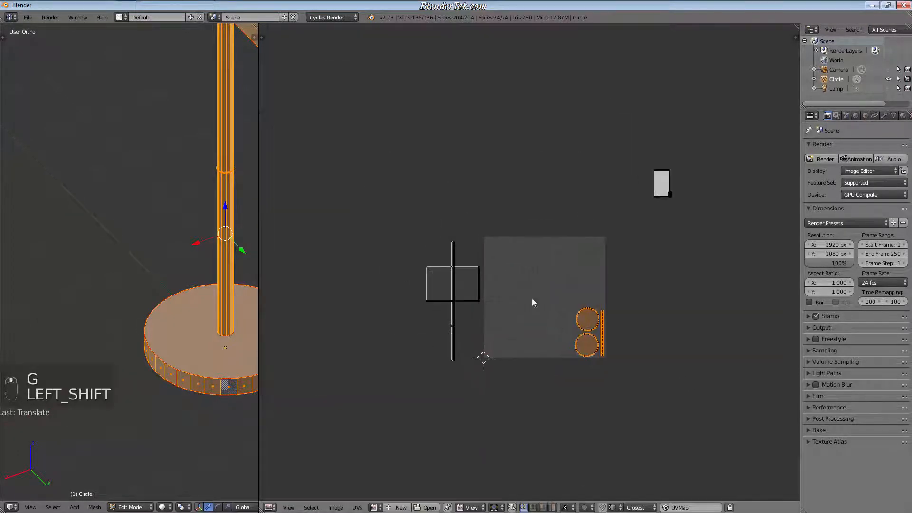
scroll(677, 229, "up", 2)
key("a")
key("b")
left_click_drag(700, 94, 615, 210)
key("g")
left_click(497, 381)
scroll(482, 354, "up", 11)
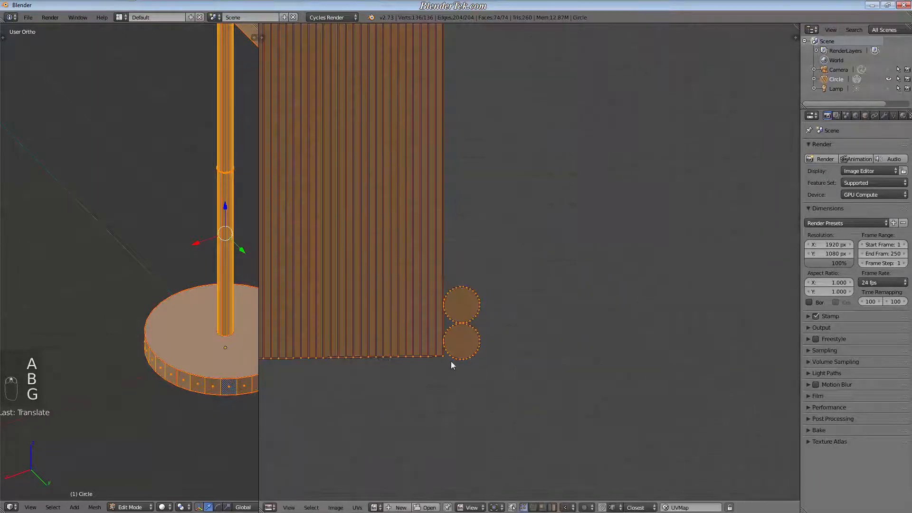
middle_click_drag(516, 364, 649, 391, "shift")
key("a")
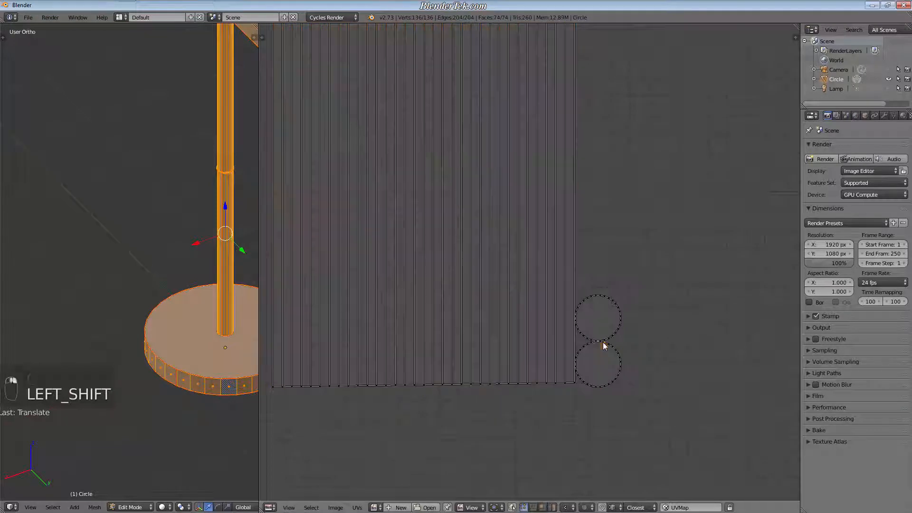
In the 3D view, select the disc base and the sign panel as linked geometry and hide each, leaving only the pole.
middle_click_drag(225, 361, 162, 294, "shift")
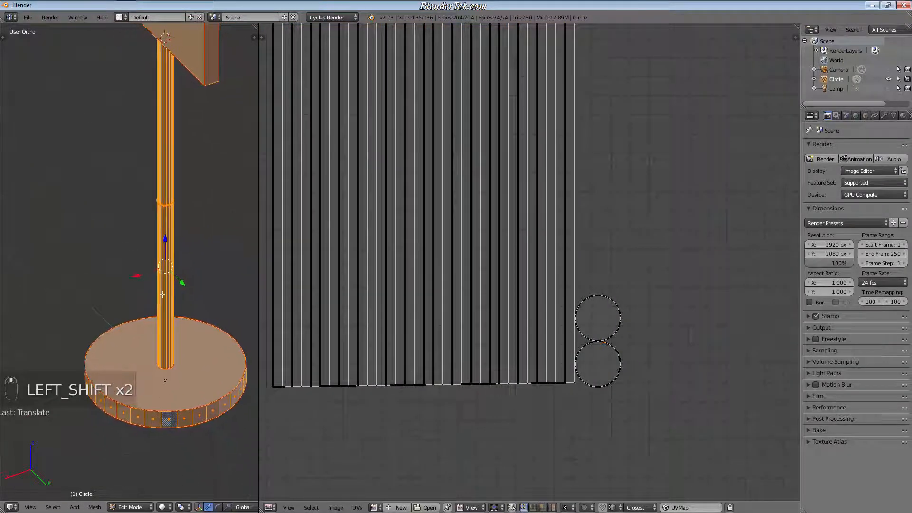
right_click(152, 382)
key("ctrl+l")
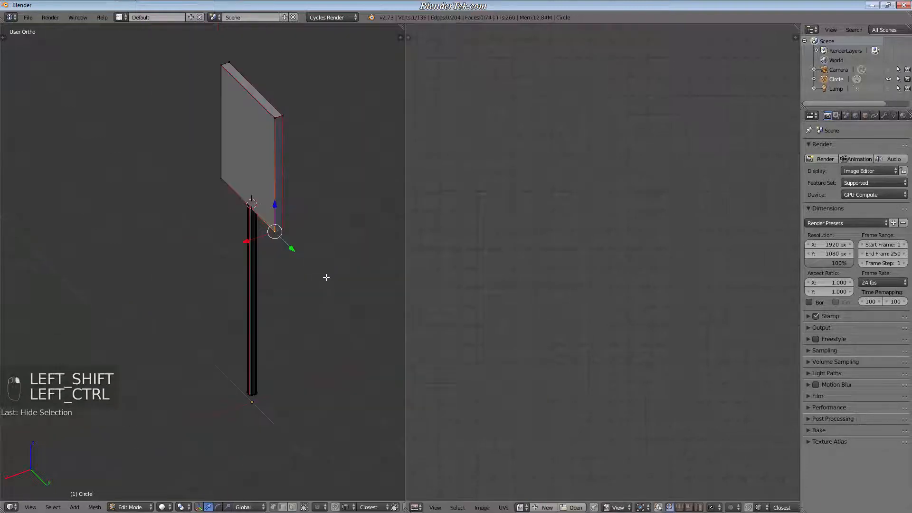
key("ctrl+l")
key("h")
scroll(326, 277, "up", 2)
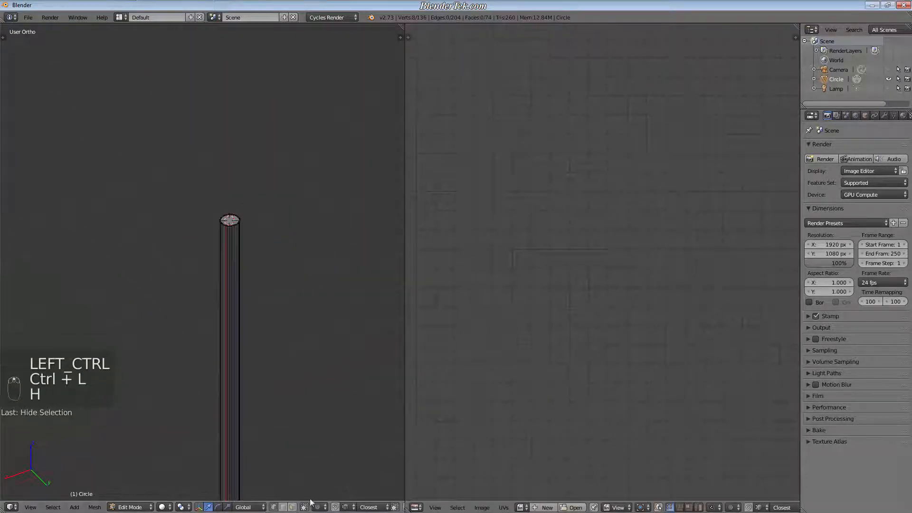
Select the pole's top face and examine its matching circle in the UV layout.
right_click(232, 222)
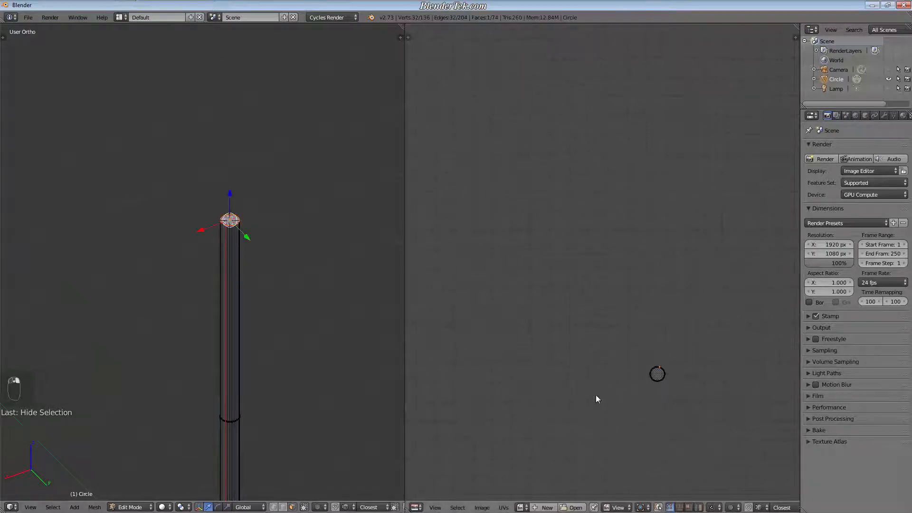
scroll(681, 418, "down", 5)
middle_click_drag(681, 418, 596, 310, "shift")
scroll(601, 310, "up", 4)
scroll(560, 278, "up", 6)
middle_click_drag(246, 428, 270, 218, "shift")
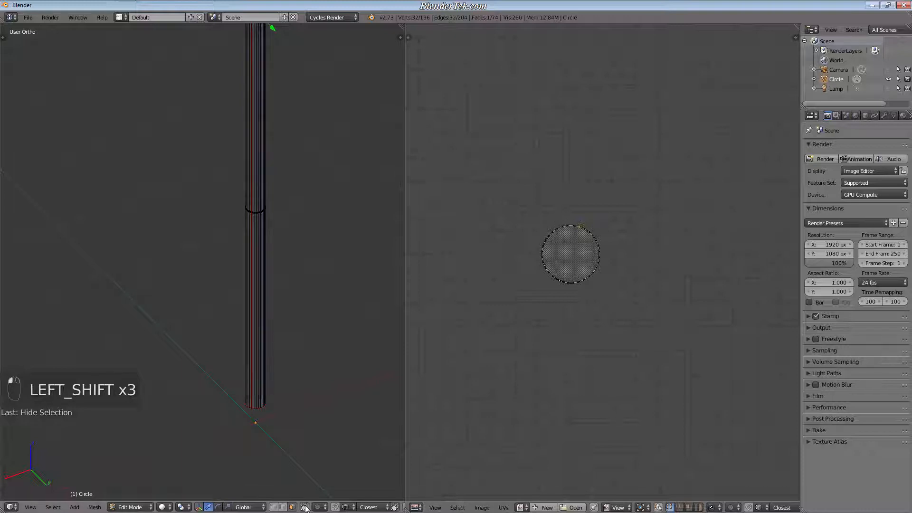
Select the pole's bottom face to identify its circle in the UV layout, and select the whole pole again.
right_click(256, 405)
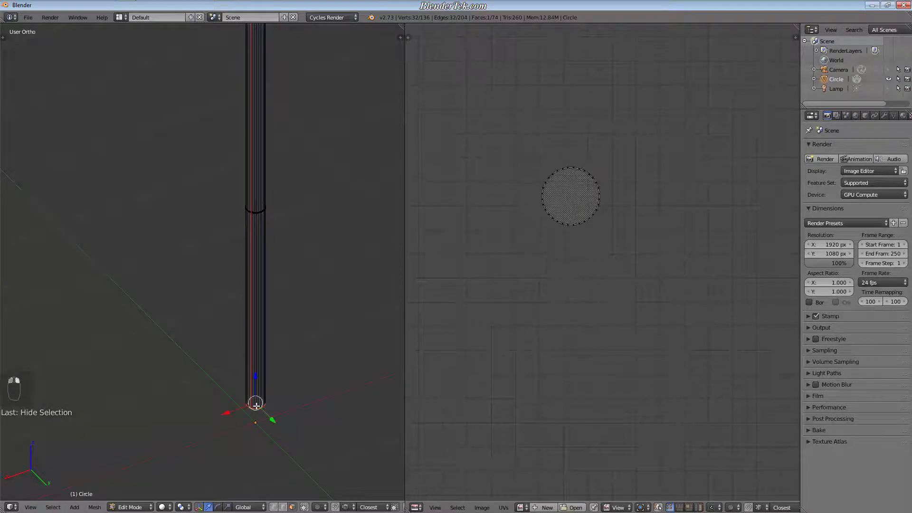
scroll(320, 305, "down", 3)
middle_click_drag(320, 306, 316, 312, "shift")
key("a")
key("a")
key("a")
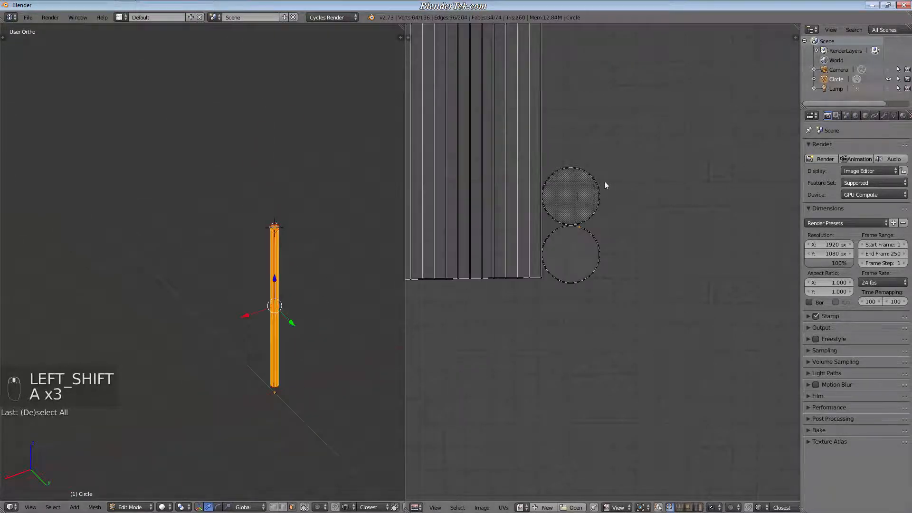
Select the top face's circle as a UV island and move it above the bottom face's circle.
middle_click_drag(553, 186, 637, 278, "shift")
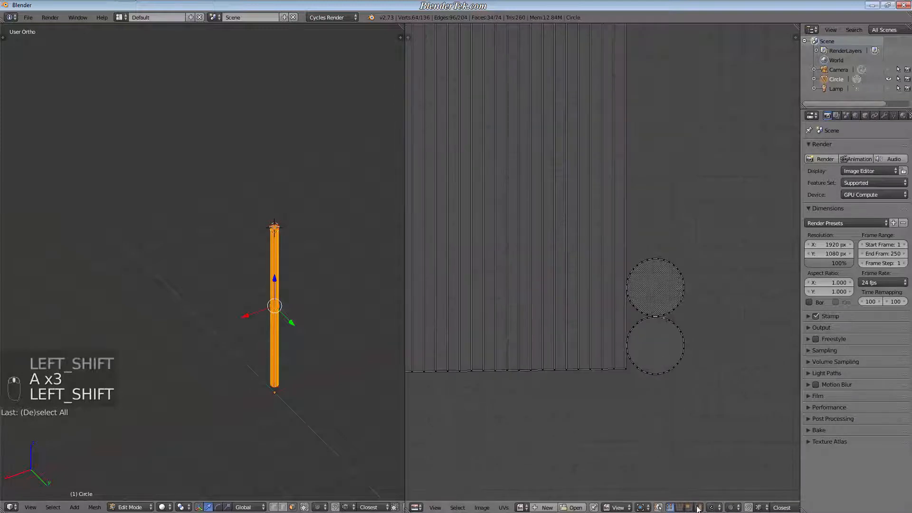
right_click(655, 344)
key("g")
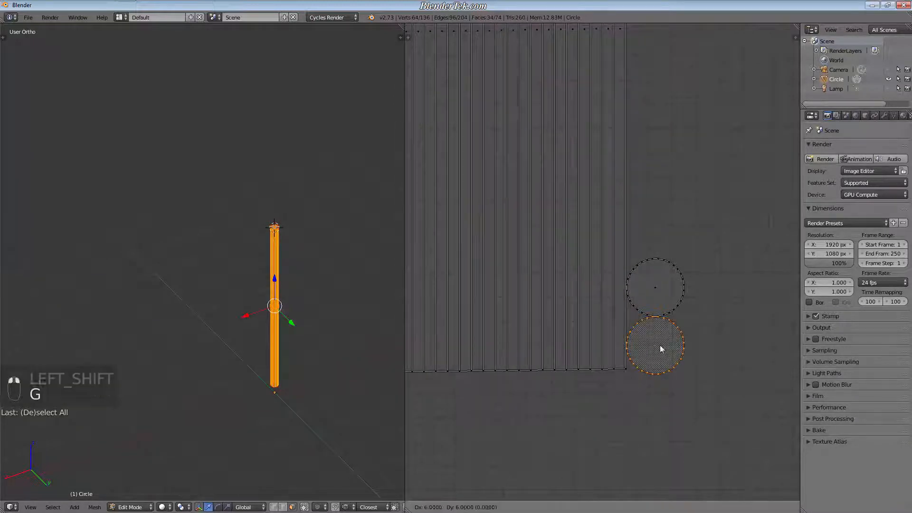
left_click(654, 223)
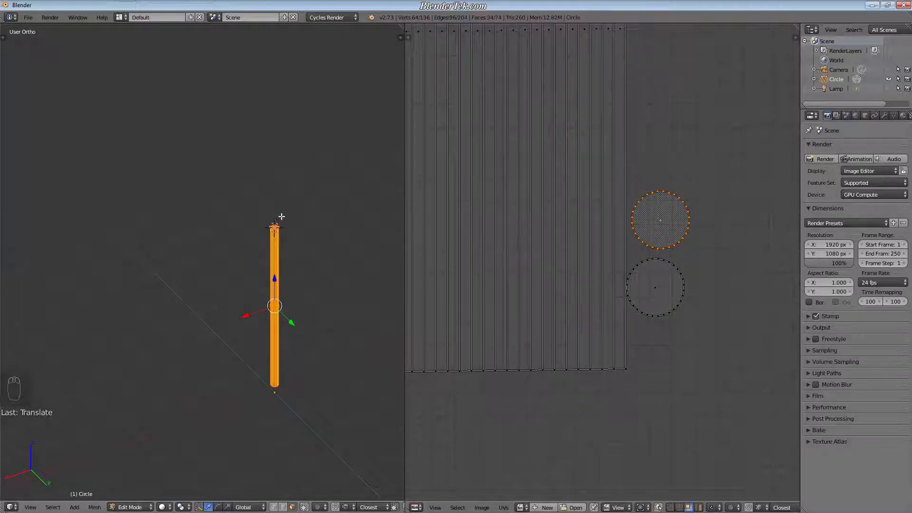
Select only the pole's top face to check its moved circle, and reselect the whole pole.
key("a")
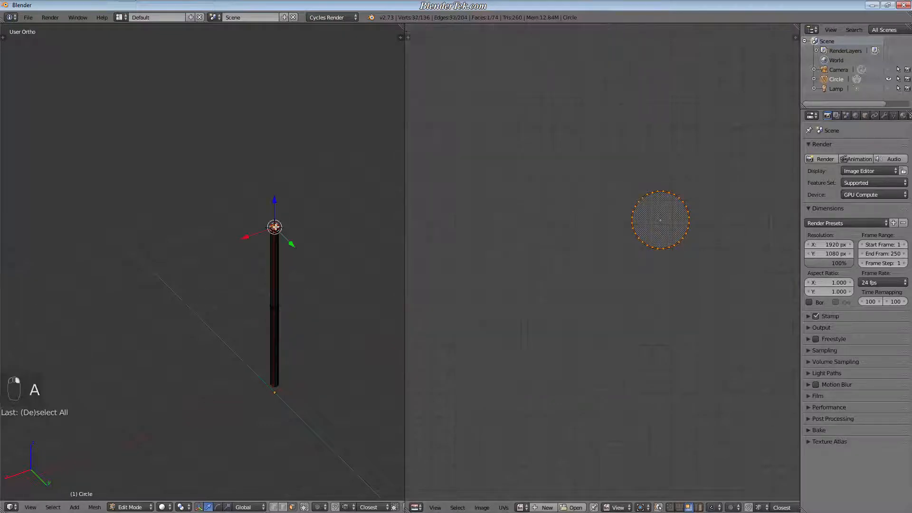
key("a")
key("a")
key("a")
scroll(705, 321, "down", 3)
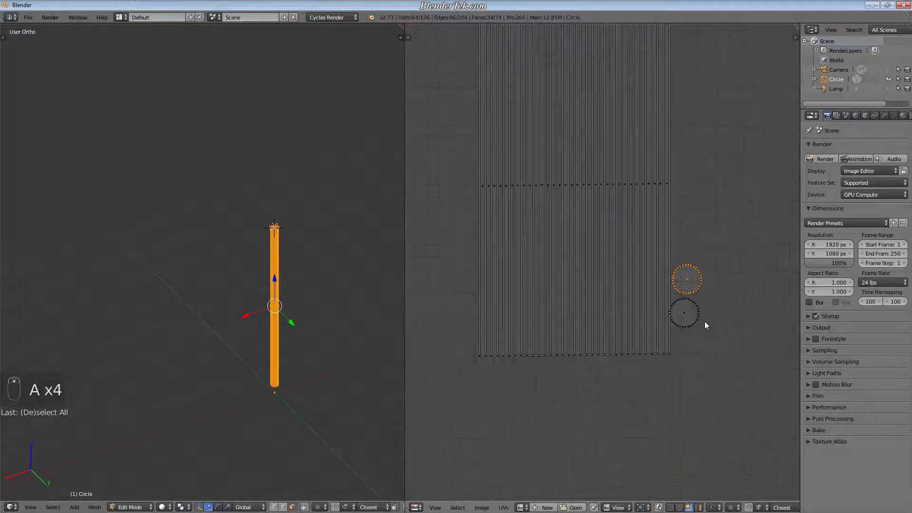
Move the bottom face's circle slightly so it sits below the top face's circle, clear of the side-face island.
scroll(705, 321, "up", 4)
right_click(670, 305)
key("g")
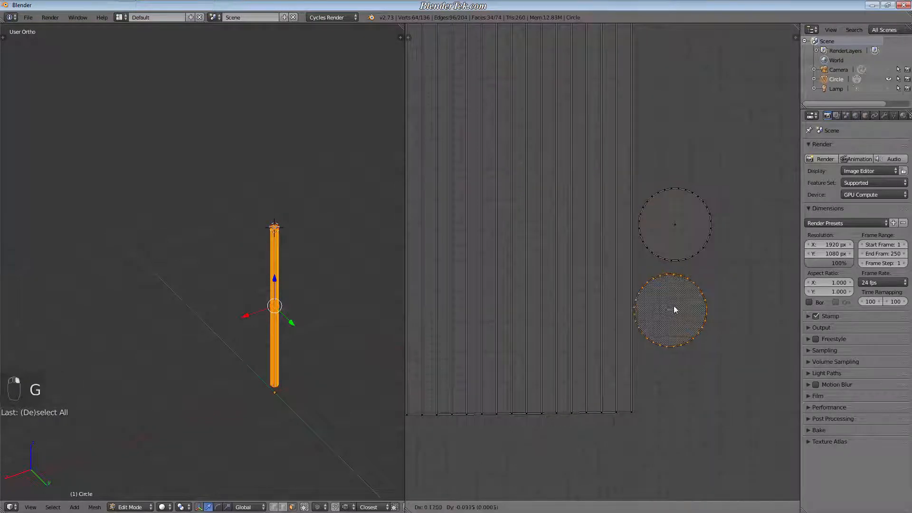
left_click(680, 308)
Add the top face's circle to the selection and move both circles well away from the pole's side-face island.
scroll(687, 373, "down", 5)
scroll(639, 238, "down", 5)
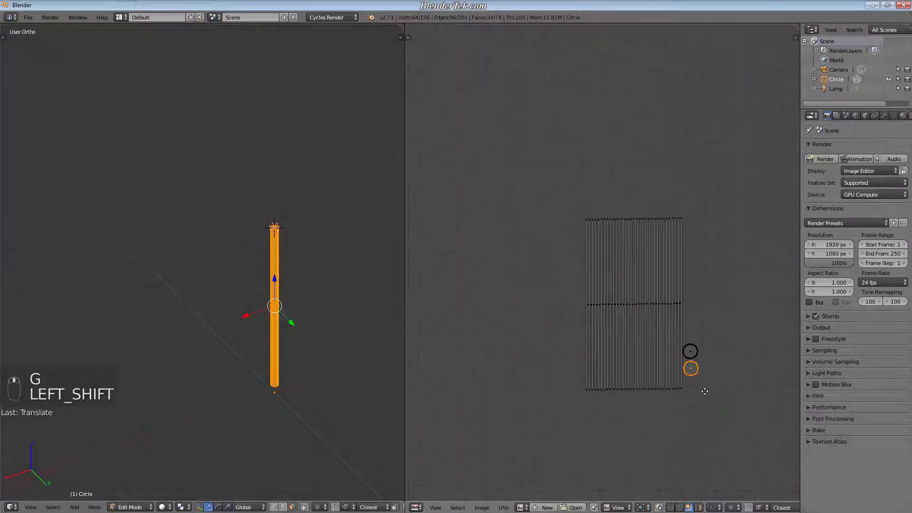
scroll(643, 271, "up", 6)
right_click(578, 301, "shift")
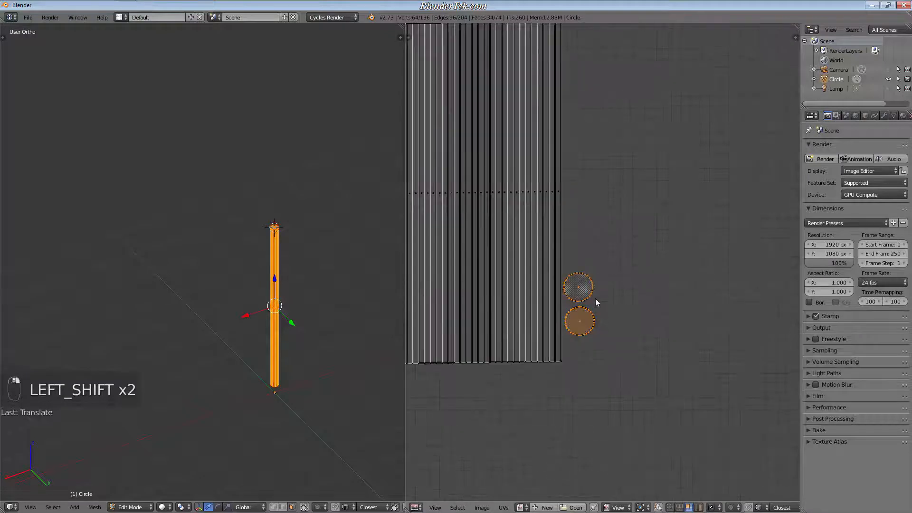
key("g")
left_click(761, 316)
scroll(761, 316, "down", 6)
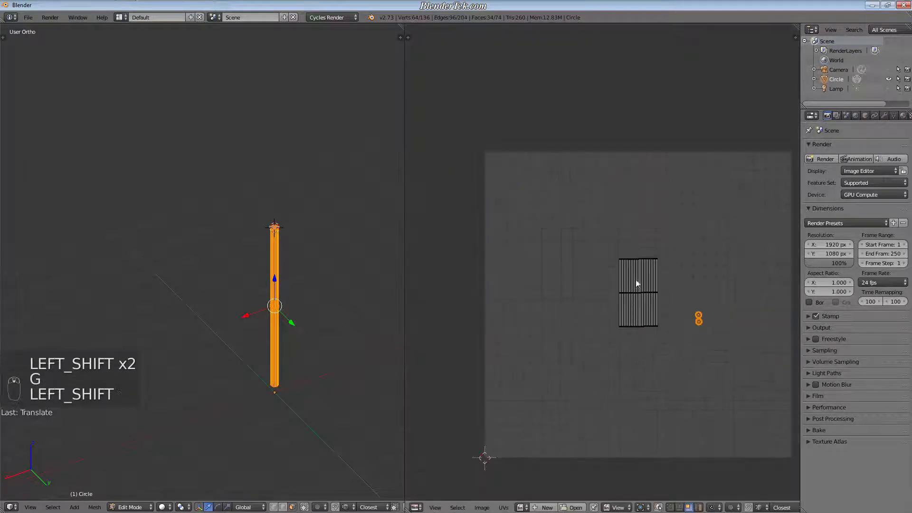
Inspect the pole's side-face island along its end edges and switch the UV selection mode to vertices.
scroll(658, 315, "up", 8)
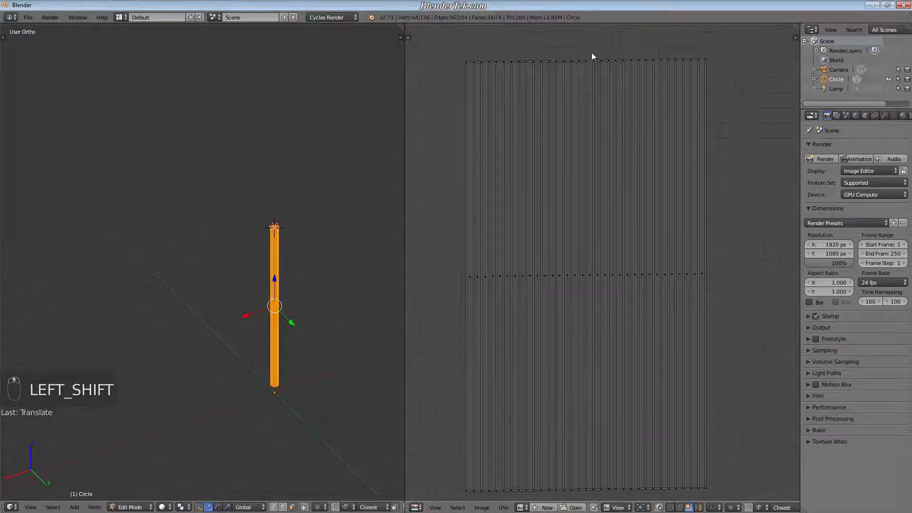
scroll(593, 55, "up", 1)
scroll(653, 371, "down", 5)
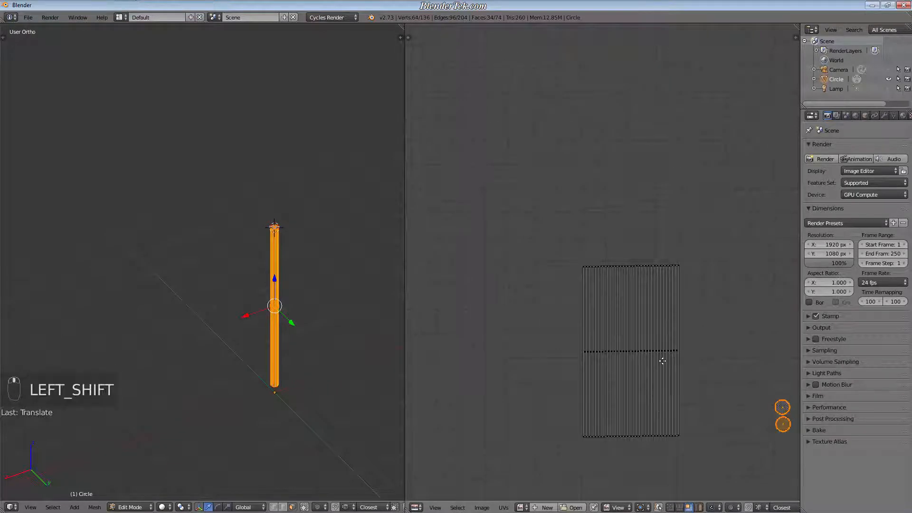
scroll(656, 333, "down", 4, "shift")
scroll(651, 300, "up", 6)
scroll(656, 292, "down", 1)
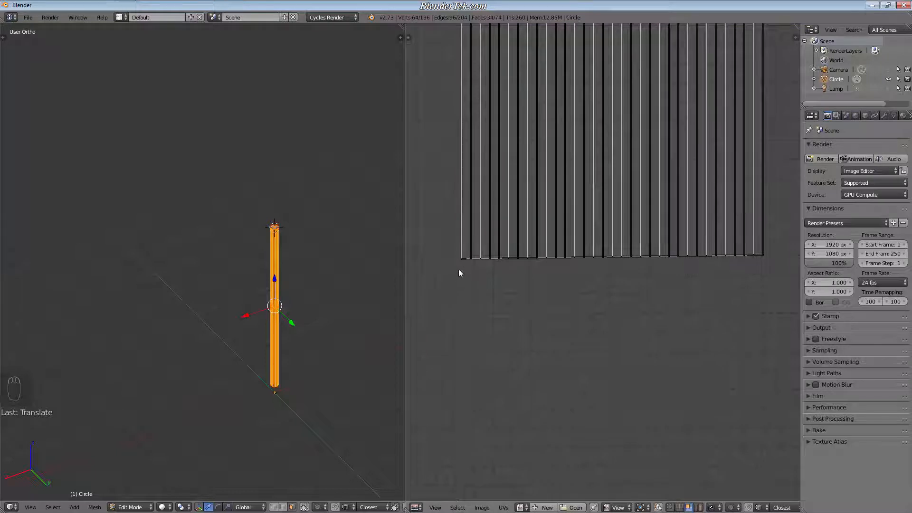
left_click(670, 507)
Examine the corners and end edges of the pole's side-face island up close for straightness.
scroll(765, 260, "up", 4)
scroll(594, 359, "down", 8)
middle_click_drag(563, 337, 660, 338, "shift")
scroll(610, 368, "up", 7)
middle_click_drag(531, 270, 575, 166, "shift")
middle_click_drag(626, 224, 535, 359, "shift")
middle_click_drag(628, 312, 665, 328, "shift")
scroll(682, 258, "down", 11)
middle_click_drag(711, 174, 663, 280, "shift")
scroll(631, 303, "up", 14)
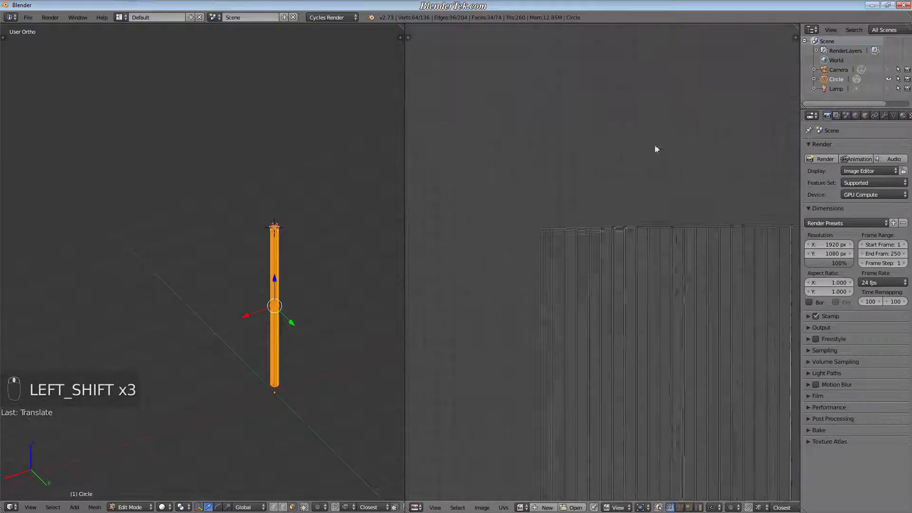
middle_click_drag(656, 148, 666, 346, "shift")
scroll(622, 326, "up", 4)
scroll(684, 330, "down", 15)
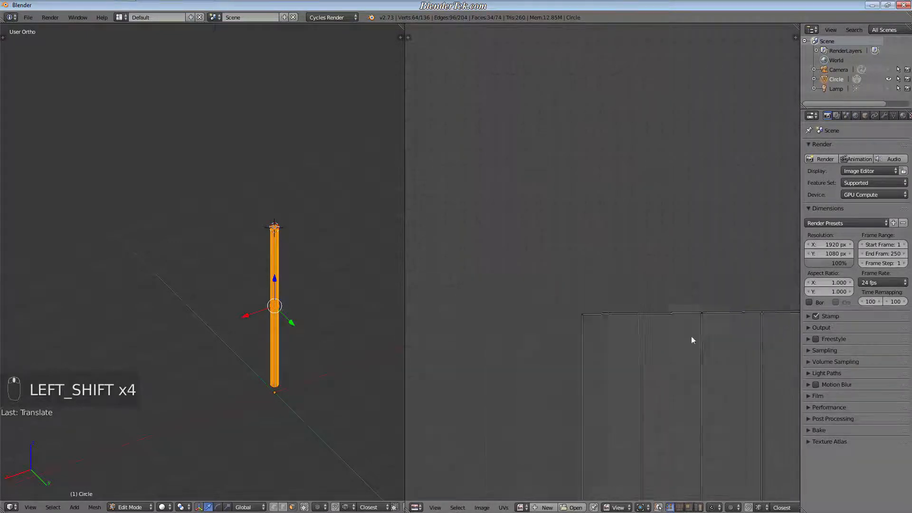
middle_click_drag(713, 326, 508, 300, "shift")
scroll(508, 298, "up", 14)
scroll(537, 255, "up", 5)
scroll(542, 253, "down", 3)
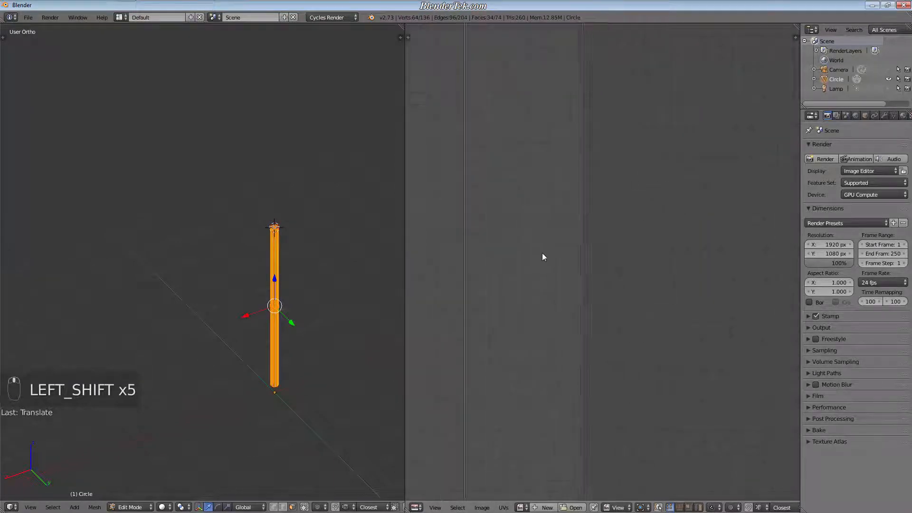
middle_click_drag(541, 225, 553, 333, "shift")
scroll(565, 266, "down", 15)
middle_click_drag(567, 397, 565, 170, "shift")
scroll(564, 317, "up", 11)
middle_click_drag(684, 185, 547, 374, "shift")
scroll(603, 285, "up", 6)
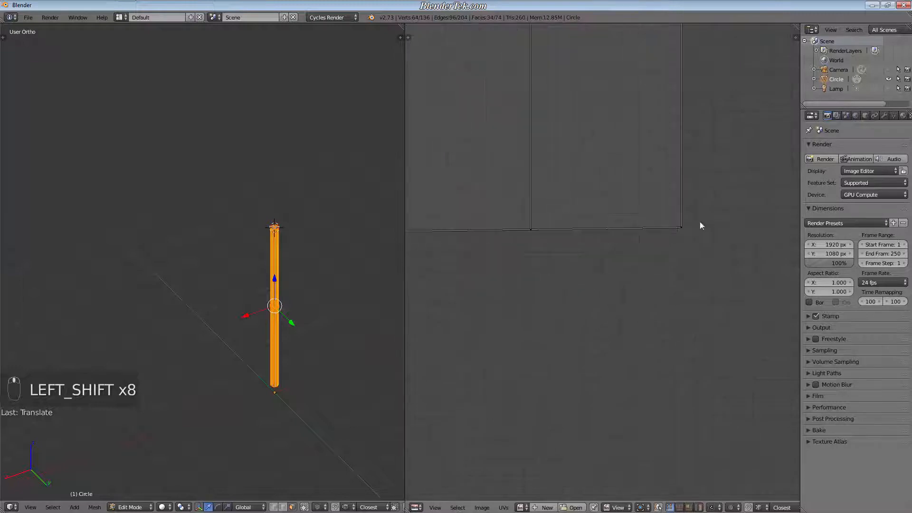
middle_click_drag(701, 225, 708, 337, "shift")
scroll(677, 306, "up", 1)
scroll(667, 327, "down", 3)
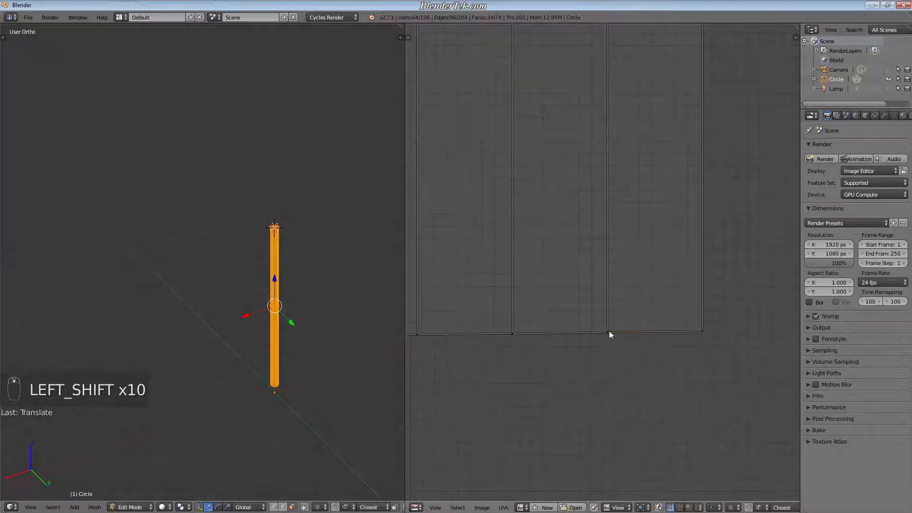
Try levelling the bottom-edge vertex beside the right corner by moving it along Y to the corner vertex, and undo it.
right_click(608, 333, "shift")
key("g")
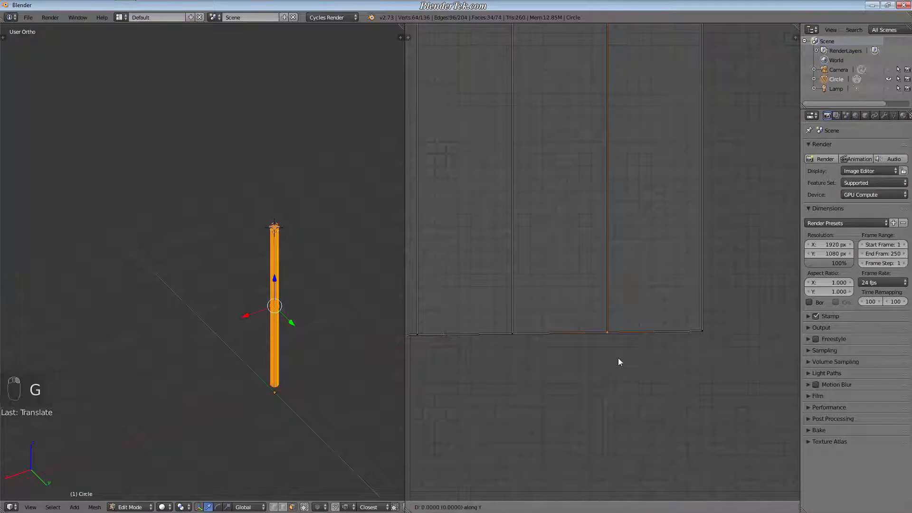
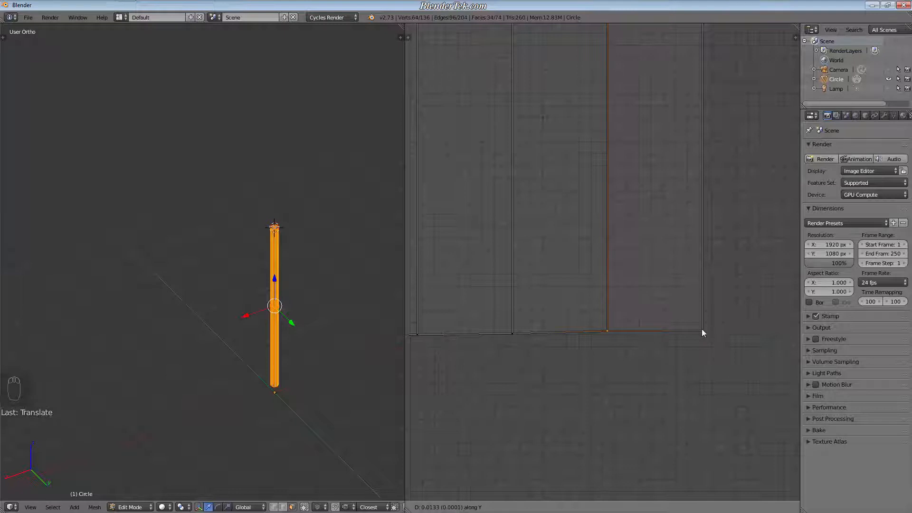
left_click(702, 329)
middle_click_drag(531, 395, 628, 375, "shift")
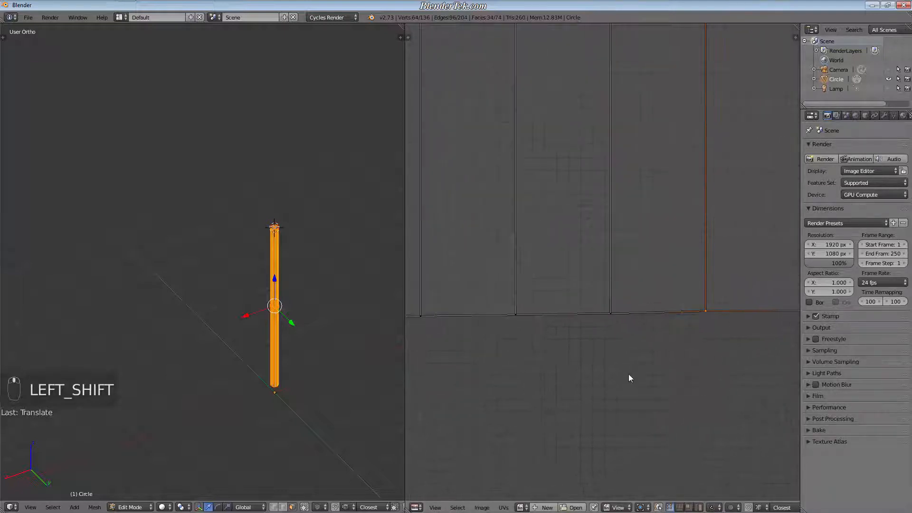
scroll(673, 377, "down", 5)
key("ctrl+z")
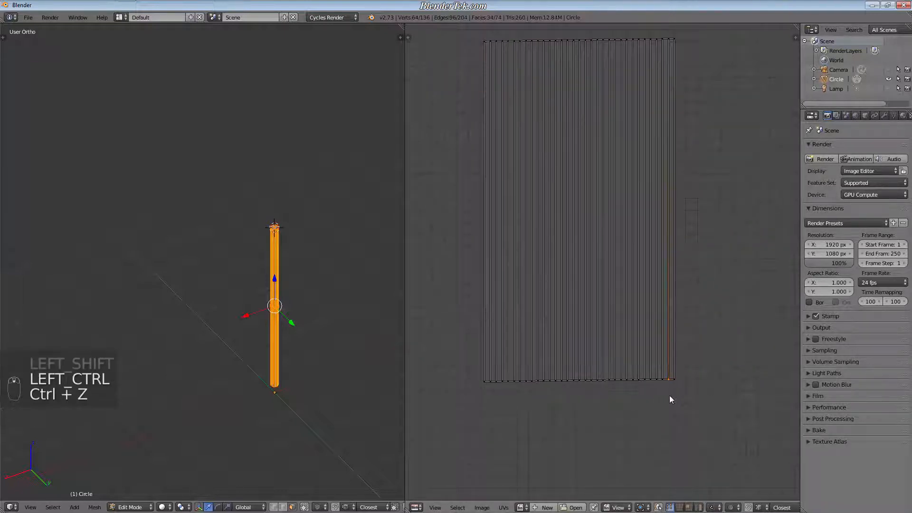
middle_click_drag(670, 398, 718, 317, "ctrl")
key("ctrl+z")
Clear the UV selection and box-select the bottom row of vertices on the side-face island.
key("a")
key("b")
left_click_drag(748, 308, 389, 391)
Try Straighten, Straighten X and Straighten Y on the selected bottom row of vertices.
key("w")
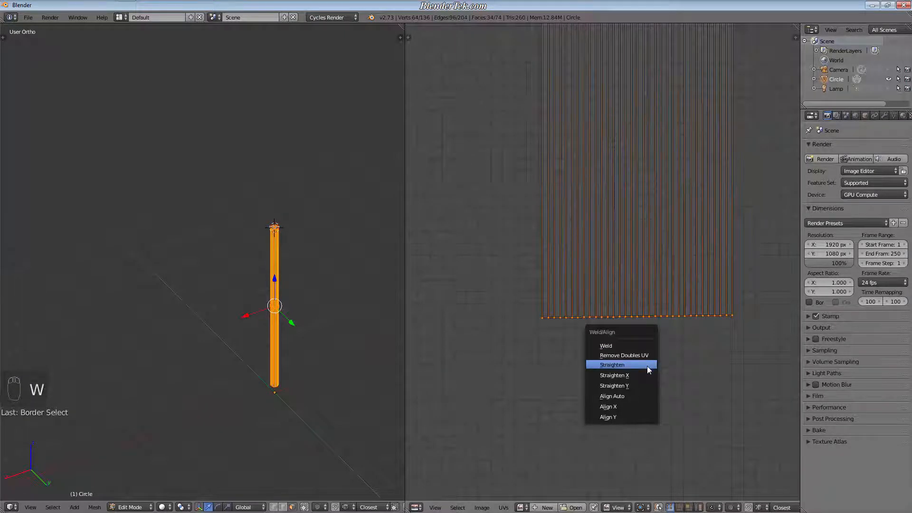
left_click(647, 366)
scroll(679, 359, "up", 3)
scroll(679, 353, "down", 1)
key("w")
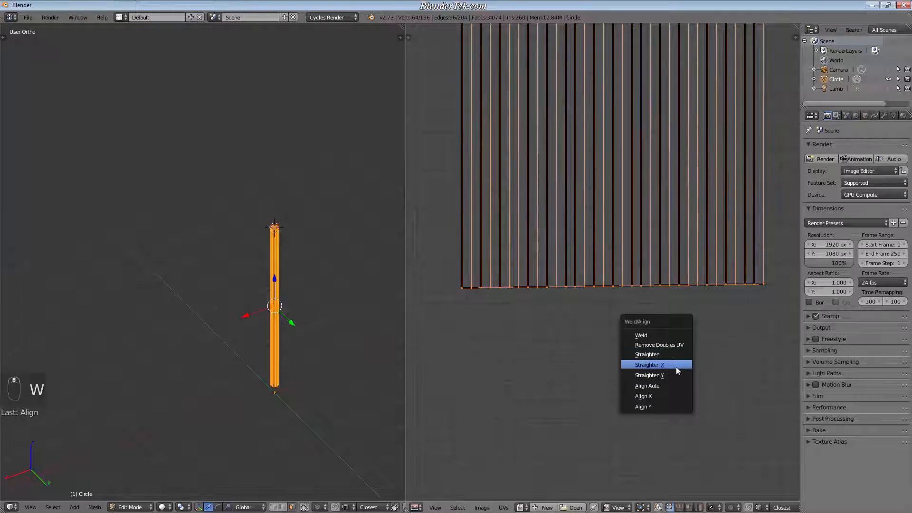
left_click(679, 364)
key("w")
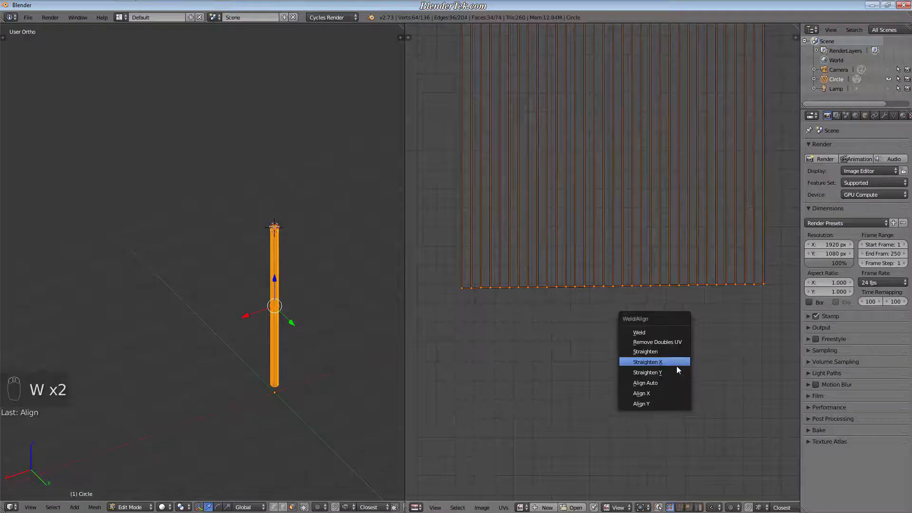
left_click(677, 375)
Try Align X on the bottom row of vertices and undo it.
key("w")
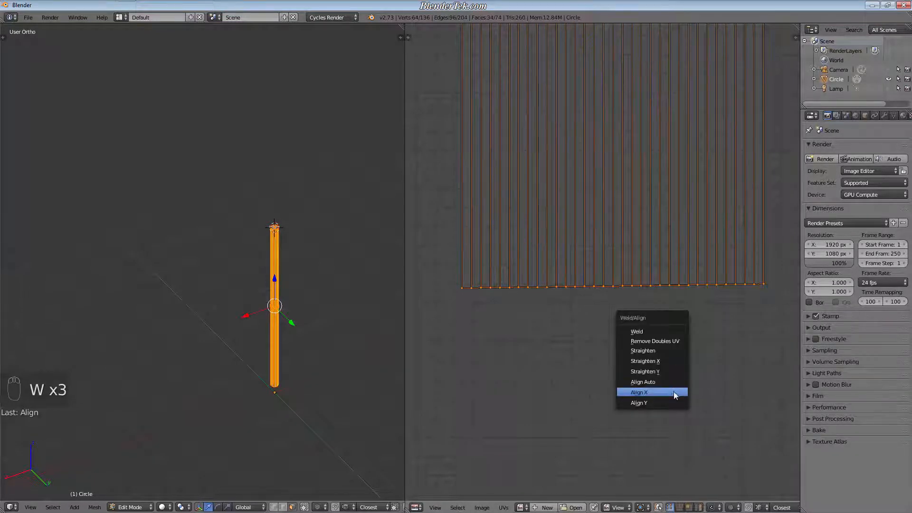
left_click(673, 394)
key("ctrl+z")
Apply Align Y to the bottom row of vertices and inspect the right corner.
key("w")
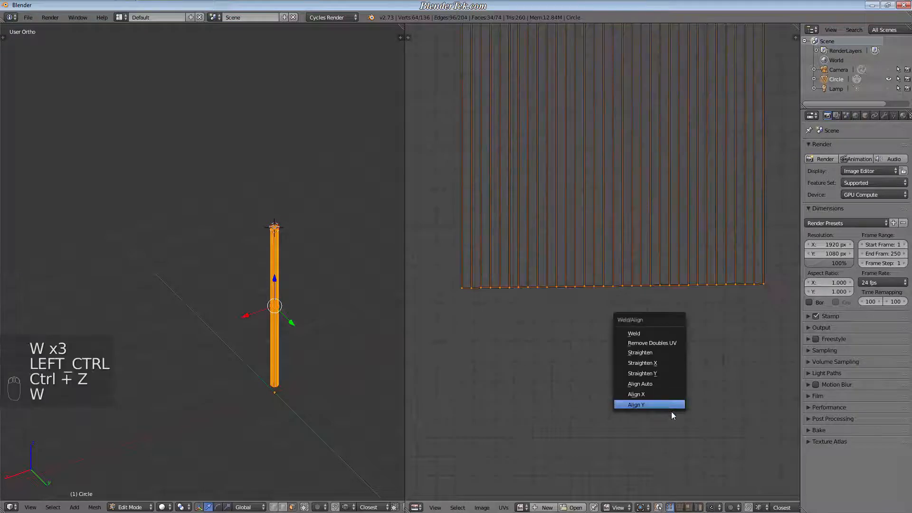
left_click(673, 405)
middle_click_drag(767, 289, 708, 299, "shift")
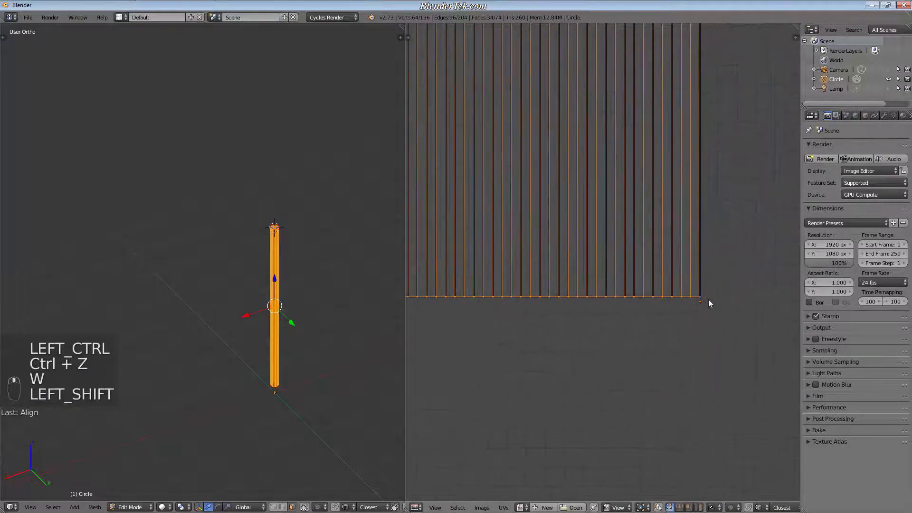
scroll(703, 312, "up", 5)
scroll(690, 264, "down", 6)
Move the island's bottom-right corner vertex along Y, snapping it to the height of the bottom-left corner vertex.
right_click(692, 264)
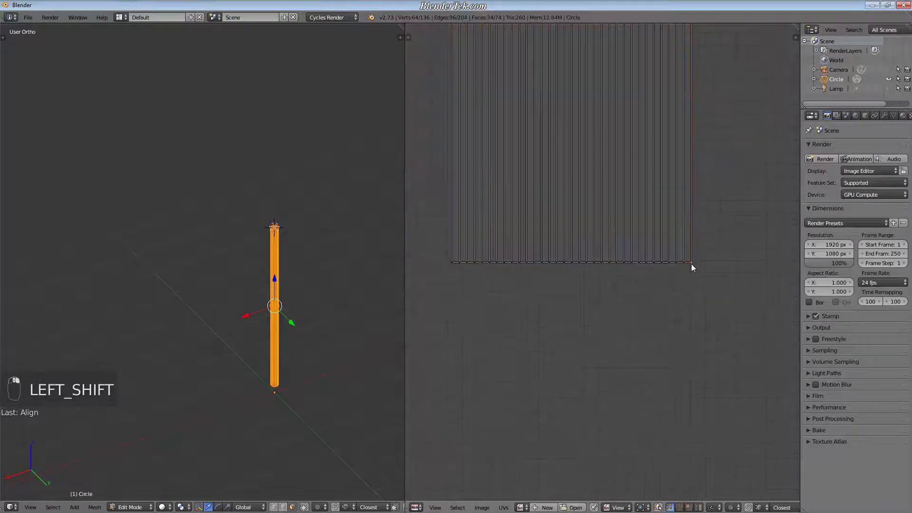
middle_click_drag(595, 310, 641, 339, "shift")
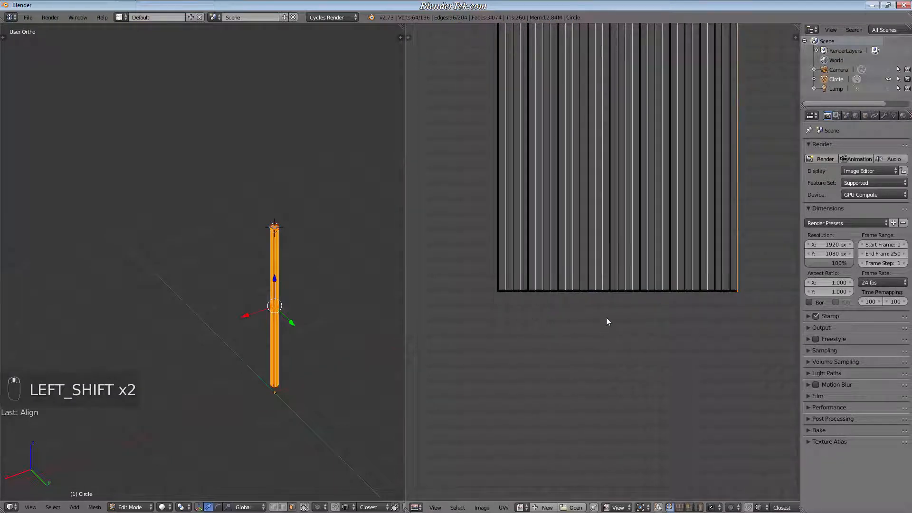
key("g")
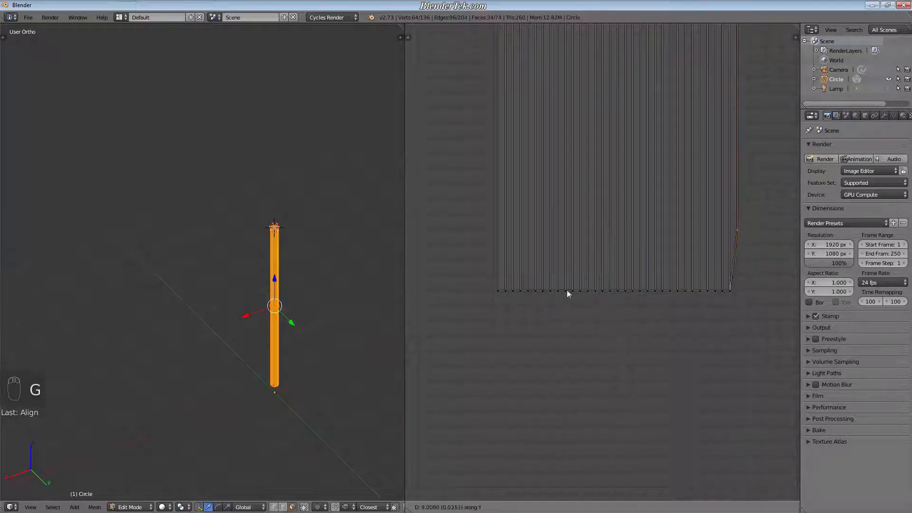
left_click(497, 291, "ctrl")
scroll(746, 291, "up", 9)
scroll(763, 285, "down", 13)
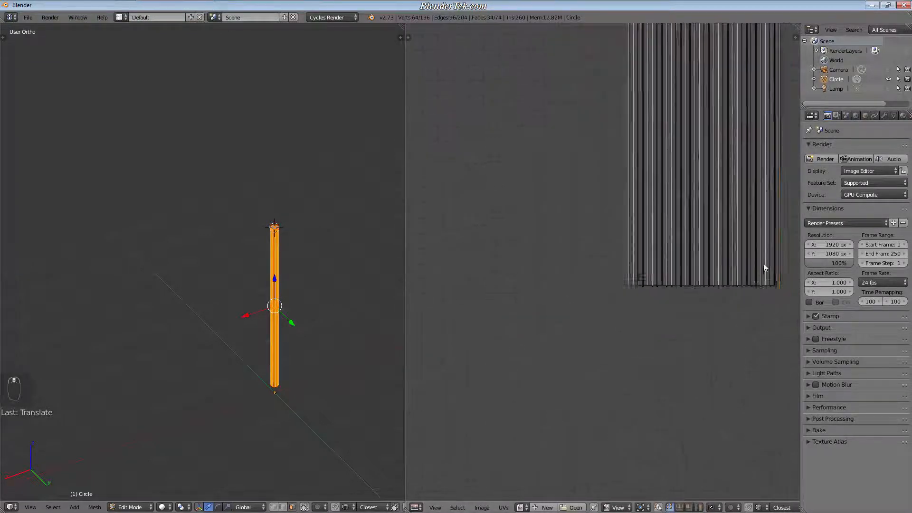
Clear the UV selection and box-select the top row of vertices on the side-face island.
middle_click_drag(724, 282, 643, 370, "shift")
key("a")
scroll(693, 186, "up", 7)
middle_click_drag(693, 186, 740, 241, "shift")
scroll(750, 228, "down", 4)
key("a")
key("b")
right_click(768, 218)
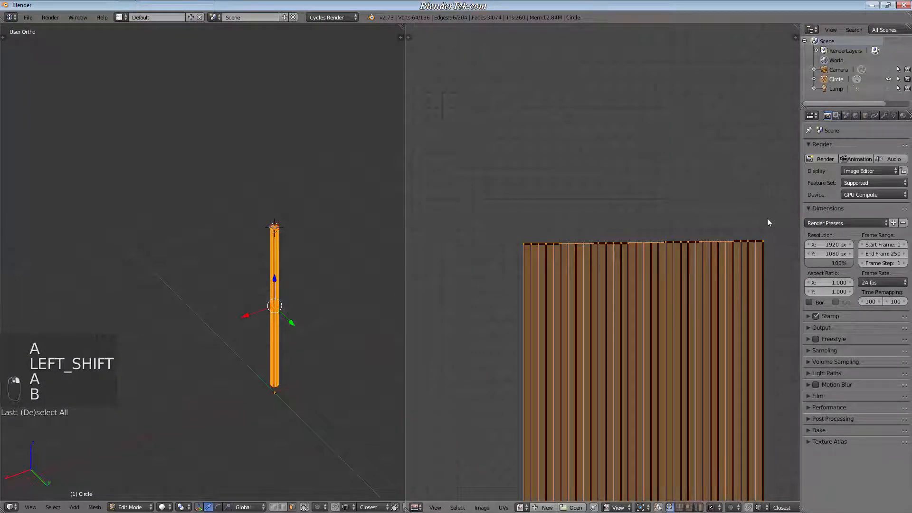
key("a")
key("b")
left_click_drag(769, 208, 460, 250)
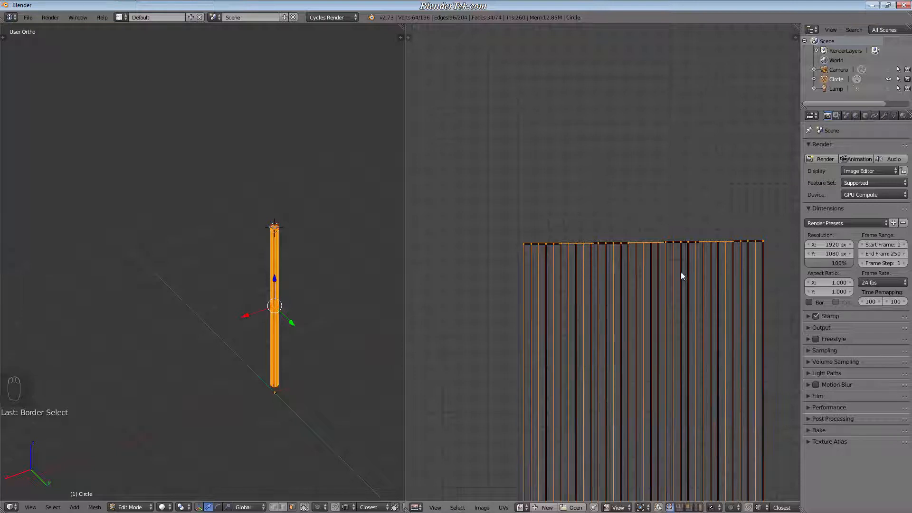
Apply Align Y to the top row of vertices on the side-face island and clear the selection.
key("w")
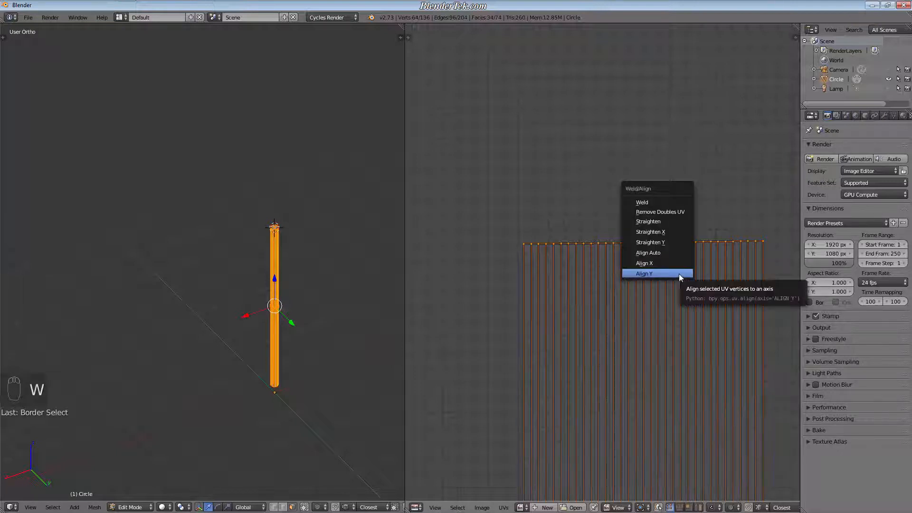
left_click(681, 273)
key("a")
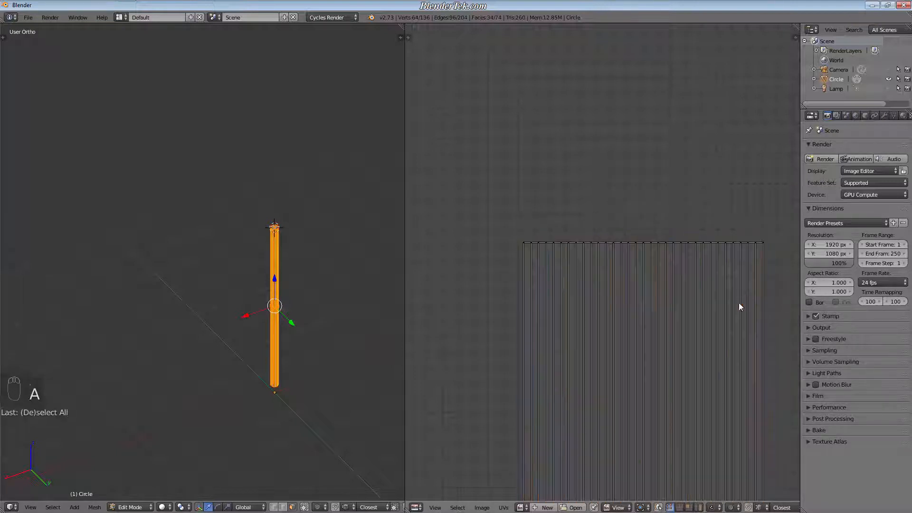
Try moving the whole top row of vertices on the side-face island along Y.
middle_click_drag(745, 340, 707, 212, "shift")
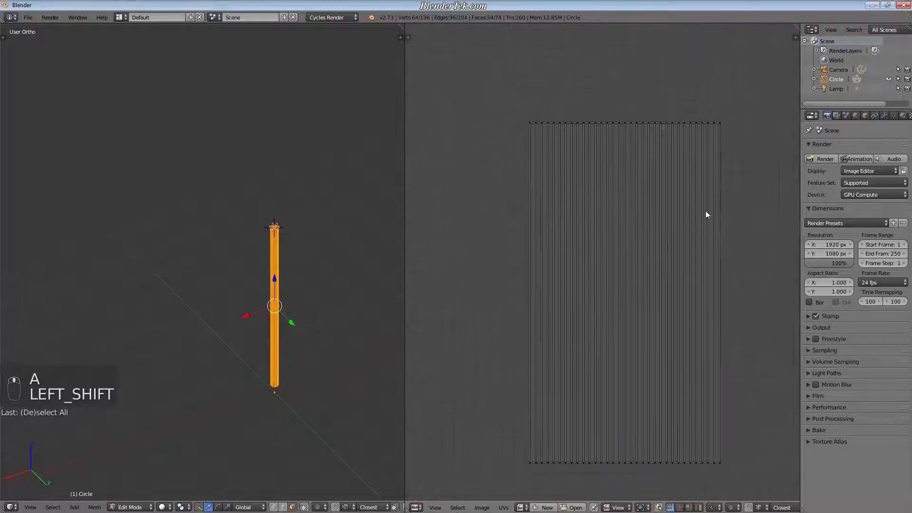
key("a")
key("a")
key("b")
left_click_drag(744, 90, 490, 158)
key("g")
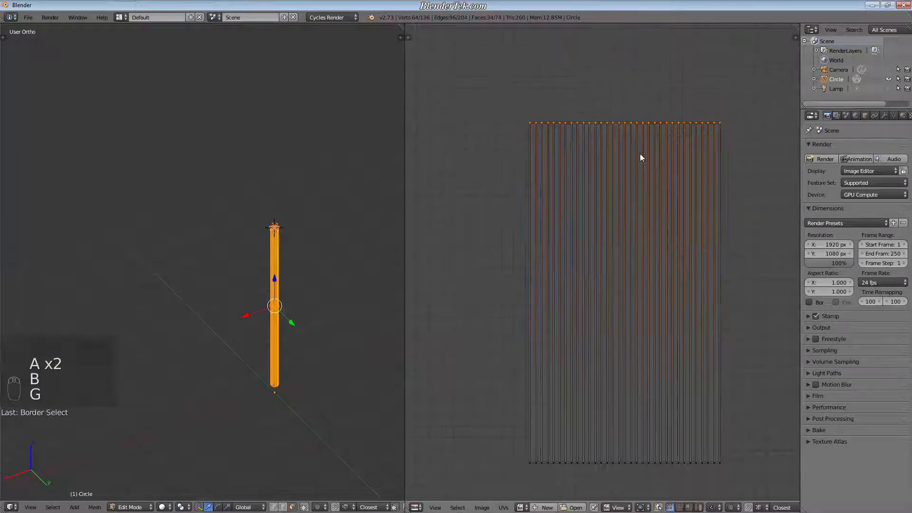
key("y")
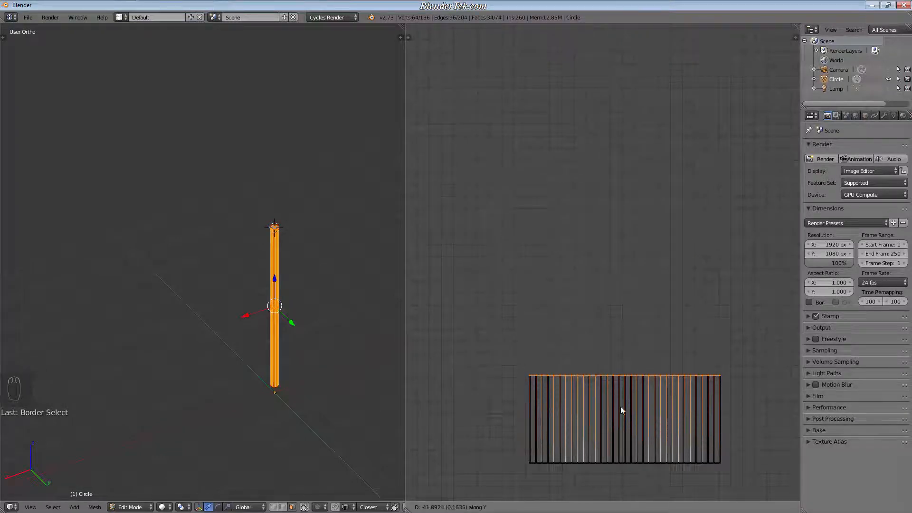
left_click(624, 122)
key("a")
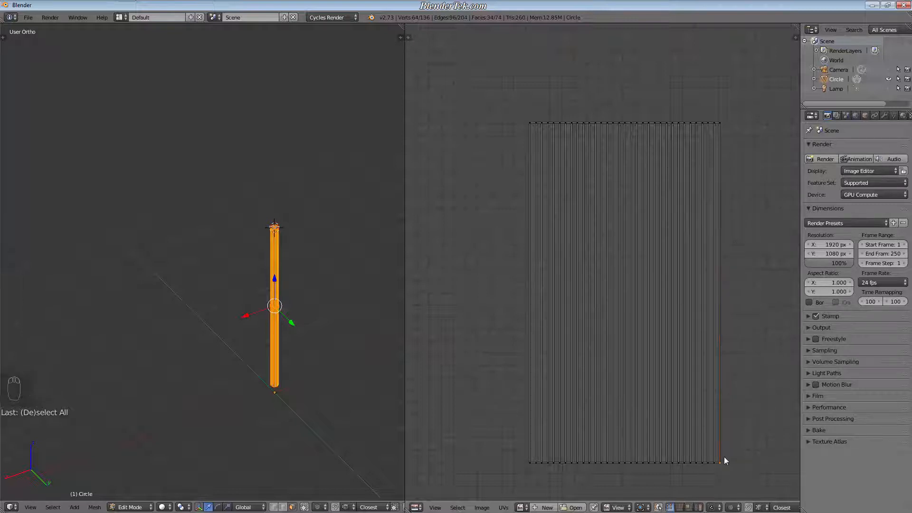
Move the island's bottom-right and bottom-left corner vertices along X, snapping each to the top corner vertex above it.
key("g")
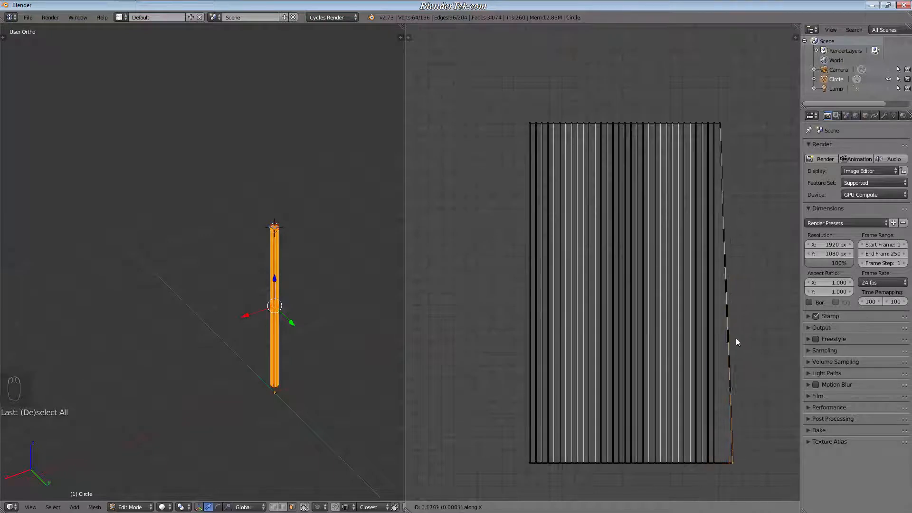
left_click(722, 125)
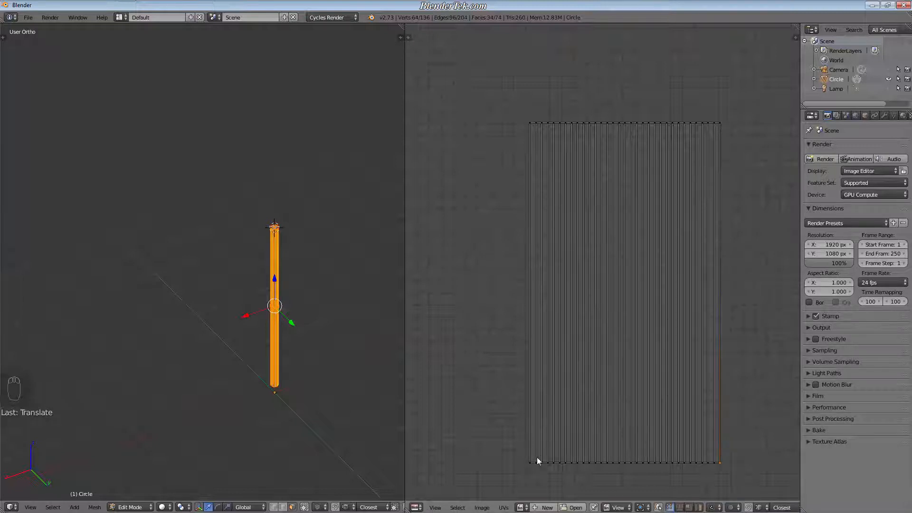
key("g")
key("x")
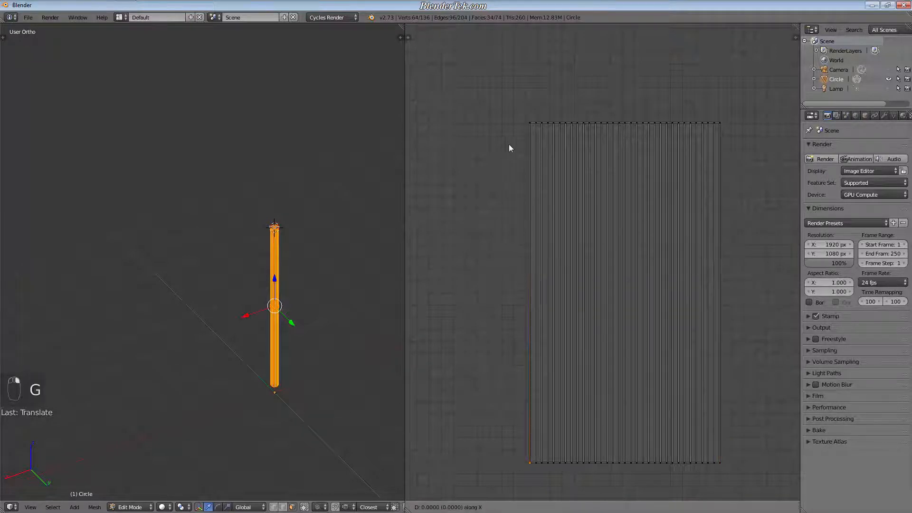
left_click(529, 124)
key("a")
Examine the straightened side-face island and the two small cap circles beside it.
scroll(658, 382, "down", 10)
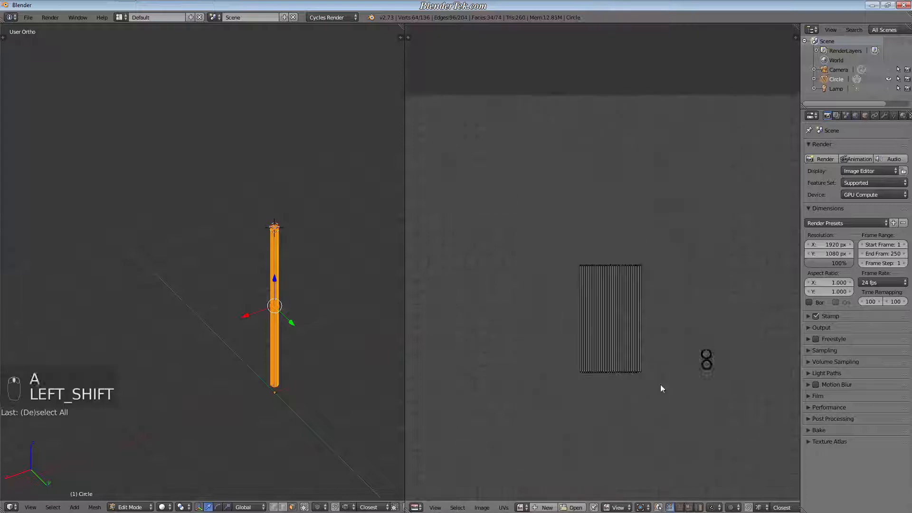
scroll(696, 389, "up", 6)
scroll(663, 326, "up", 3)
middle_click_drag(528, 328, 676, 341, "shift")
scroll(663, 360, "down", 3)
middle_click_drag(663, 373, 626, 353, "shift")
scroll(630, 335, "down", 4)
scroll(651, 335, "up", 3)
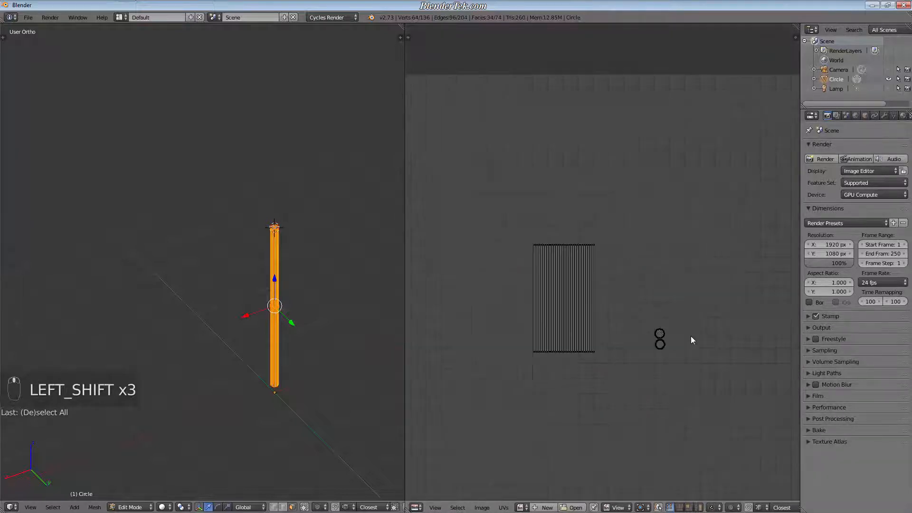
Box-select the pole's two cap circle islands and move them closer to the side-face island.
scroll(668, 332, "up", 2)
scroll(667, 333, "up", 1)
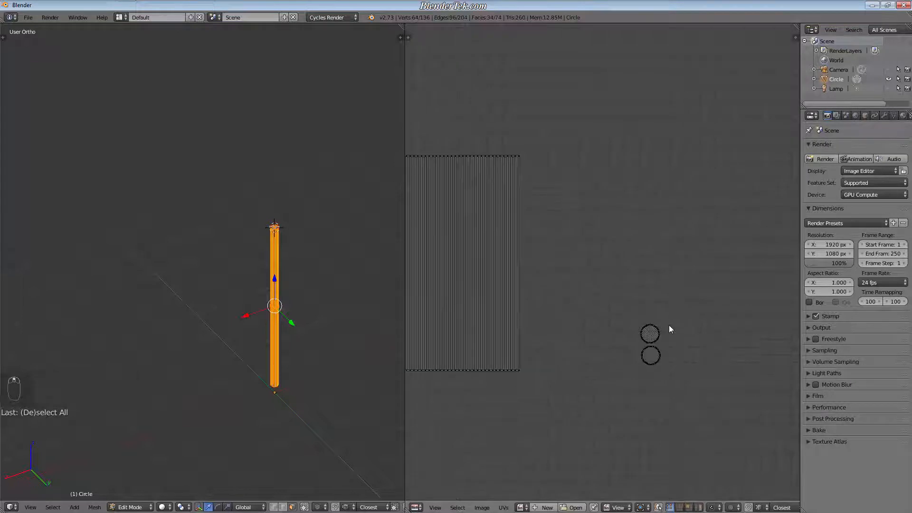
key("b")
left_click_drag(676, 312, 625, 391)
middle_click_drag(625, 391, 690, 397, "shift")
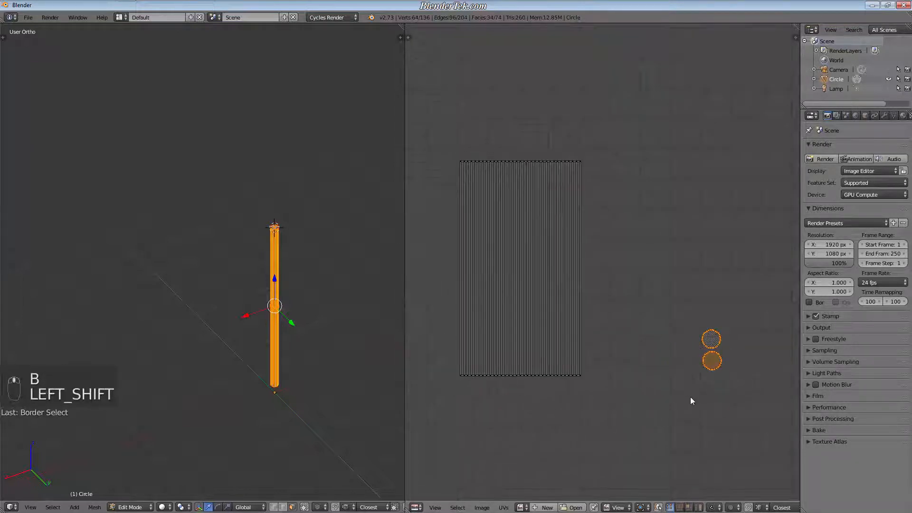
key("g")
left_click(633, 394)
Scale down the two cap circles and place them beside the bottom-right corner of the side-face island.
key("s")
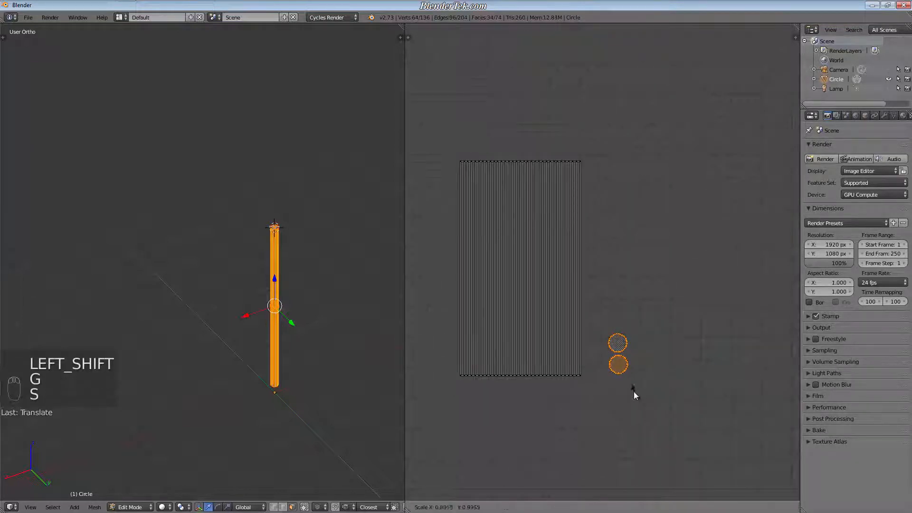
left_click(630, 385)
key("g")
left_click(637, 391)
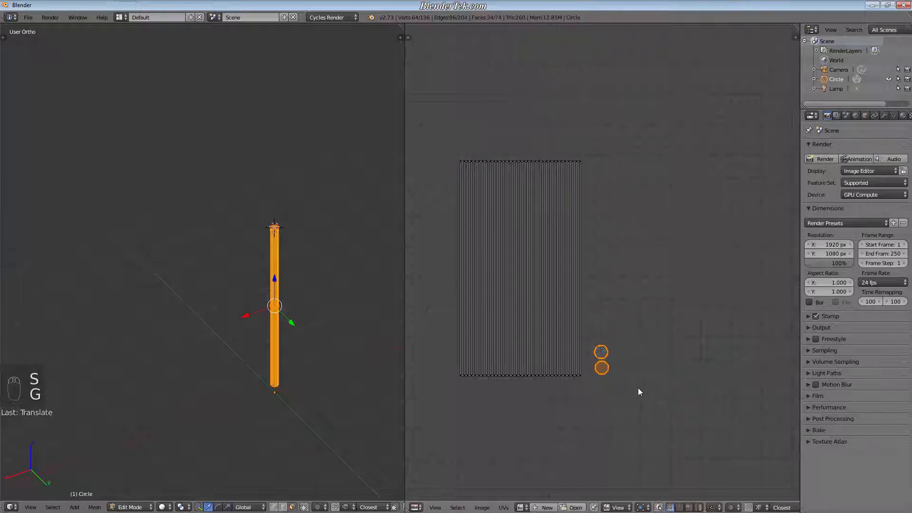
Select all of the pole's UV islands and move them together to the right edge of the UV square.
scroll(637, 406, "down", 4)
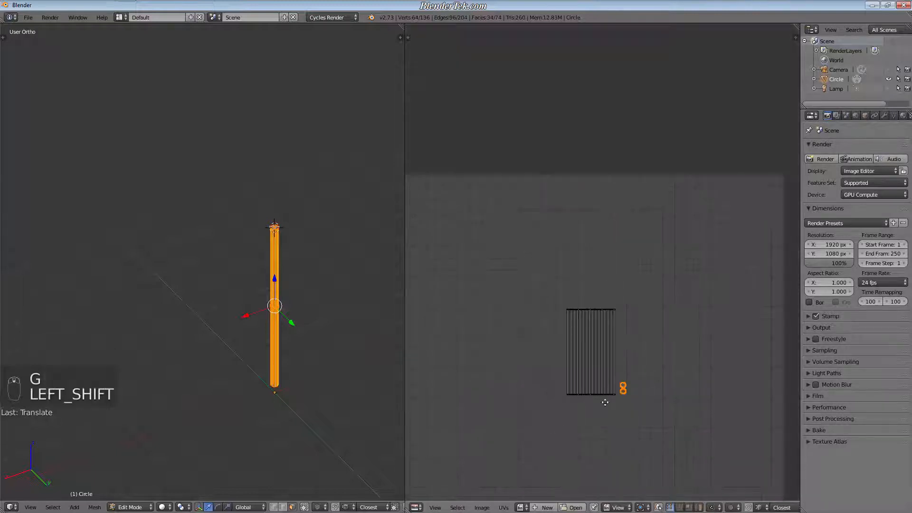
middle_click_drag(603, 401, 632, 286, "shift")
scroll(631, 285, "down", 2)
key("a")
key("b")
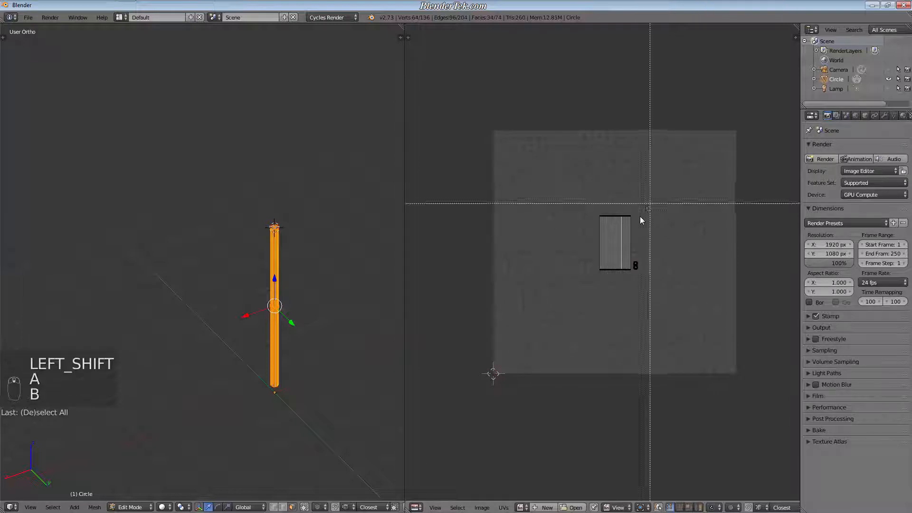
left_click_drag(650, 200, 566, 292)
key("g")
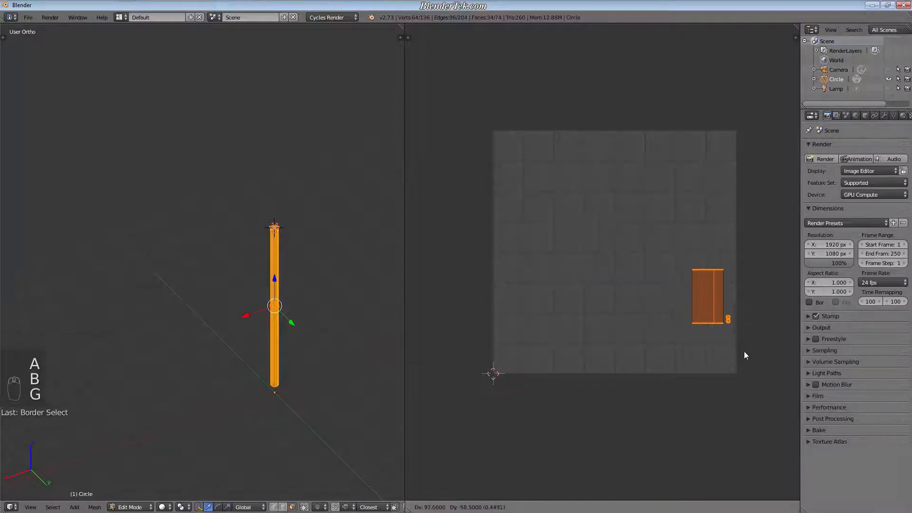
left_click(749, 338)
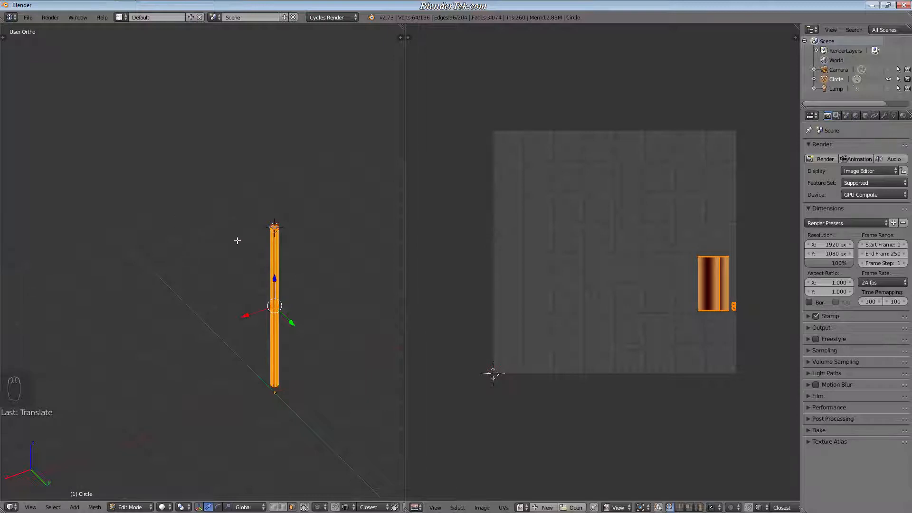
Reveal the hidden sign geometry and move the pole's UV islands up above the base disc's circles.
key("alt+h")
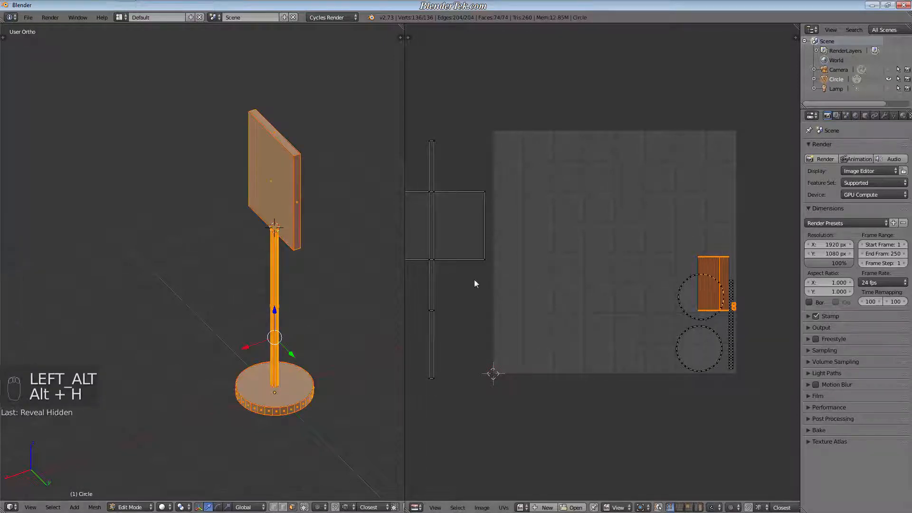
key("g")
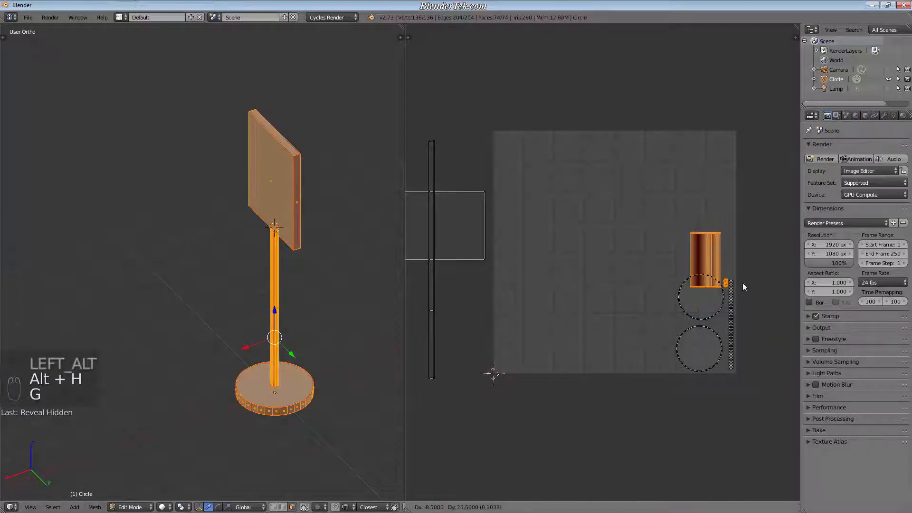
left_click(749, 281)
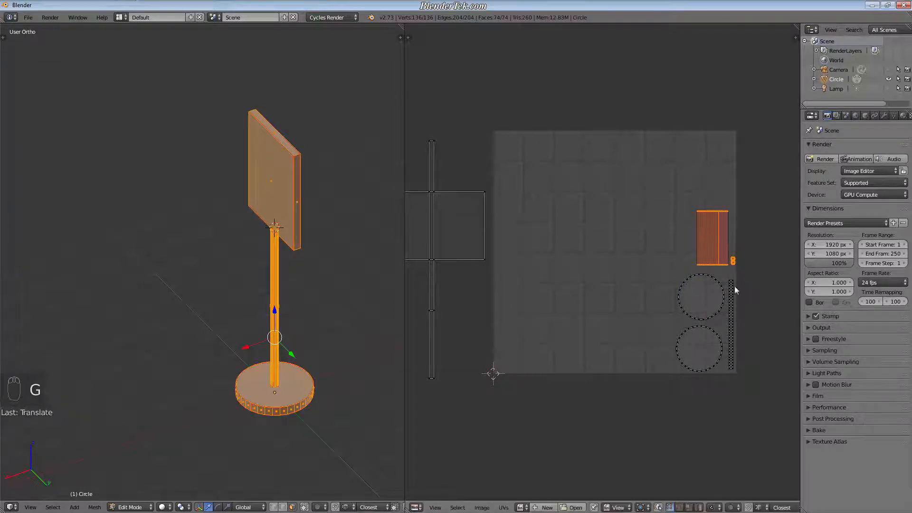
Select the sign panel's entire linked UV island and move it inside the UV square.
middle_click_drag(425, 226, 473, 247, "shift")
right_click(499, 229)
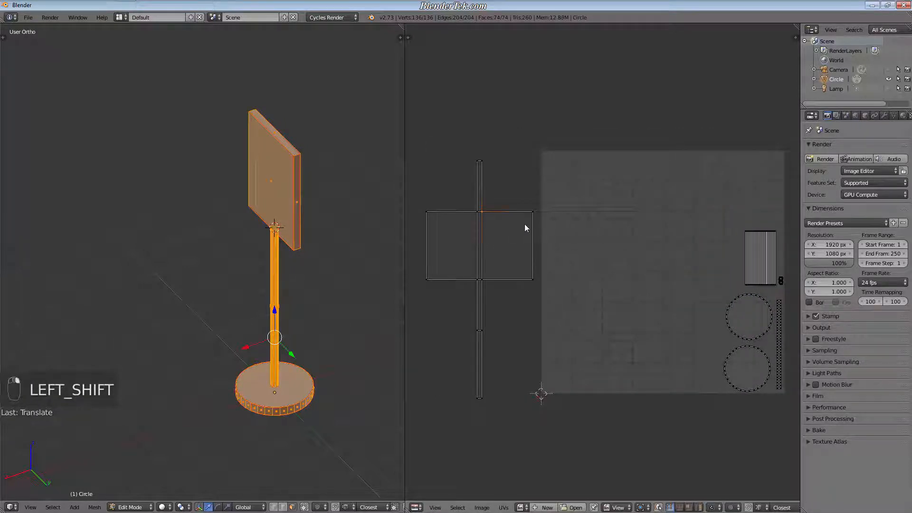
key("ctrl+l")
key("g")
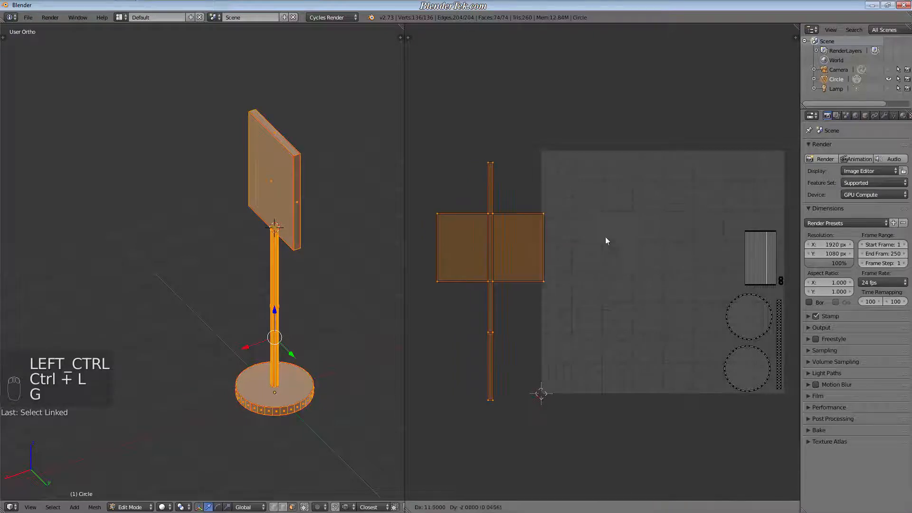
left_click(674, 233)
Try to align the panel island's bottom-right corner vertex along X with its top-right corner vertex.
scroll(674, 257, "up", 6)
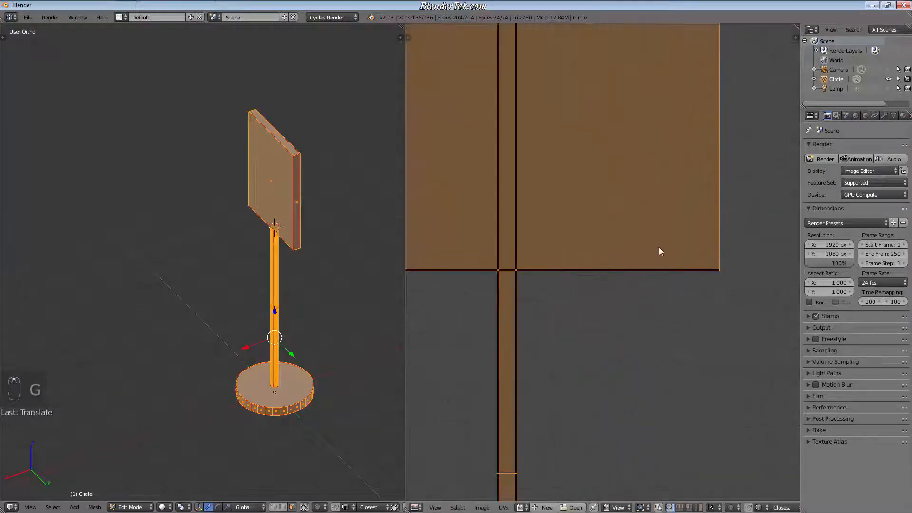
scroll(660, 247, "down", 2)
middle_click_drag(663, 230, 659, 287, "shift")
key("a")
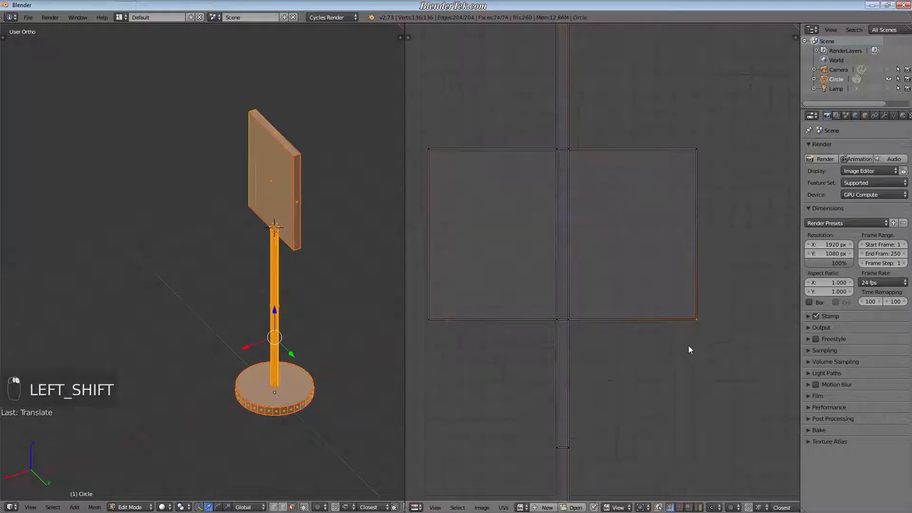
key("g")
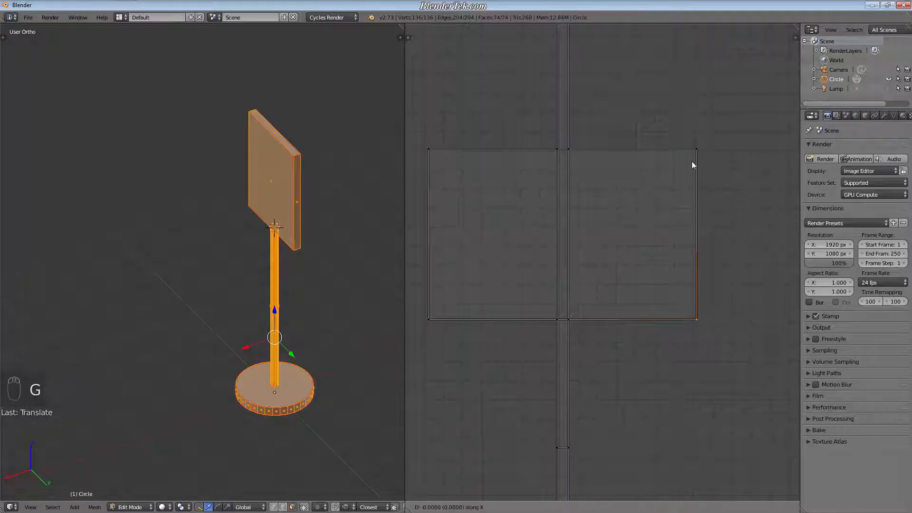
right_click(698, 149)
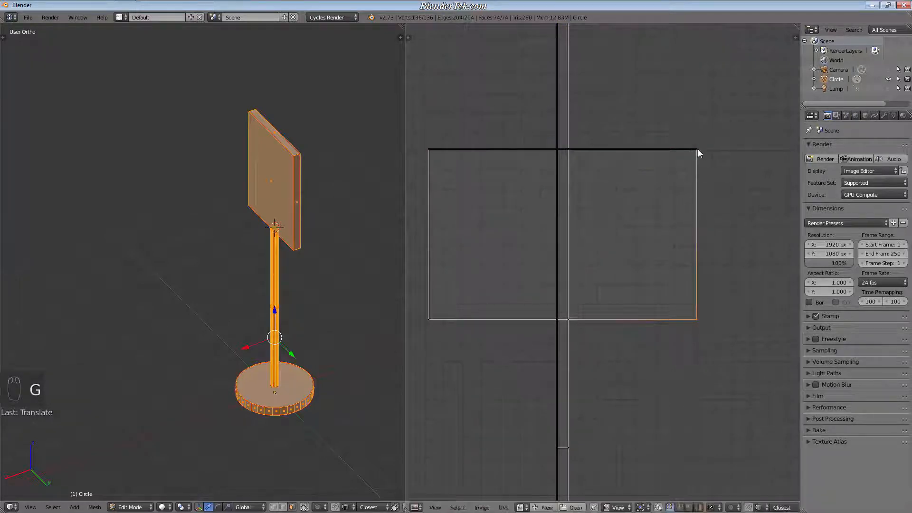
Select the whole panel island, apply Straighten, Straighten X and Straighten Y to it, and clear the selection.
scroll(641, 156, "down", 5)
scroll(641, 176, "up", 3)
scroll(655, 196, "down", 1)
key("a")
key("b")
left_click_drag(702, 49, 487, 501)
key("w")
left_click(561, 322)
key("w")
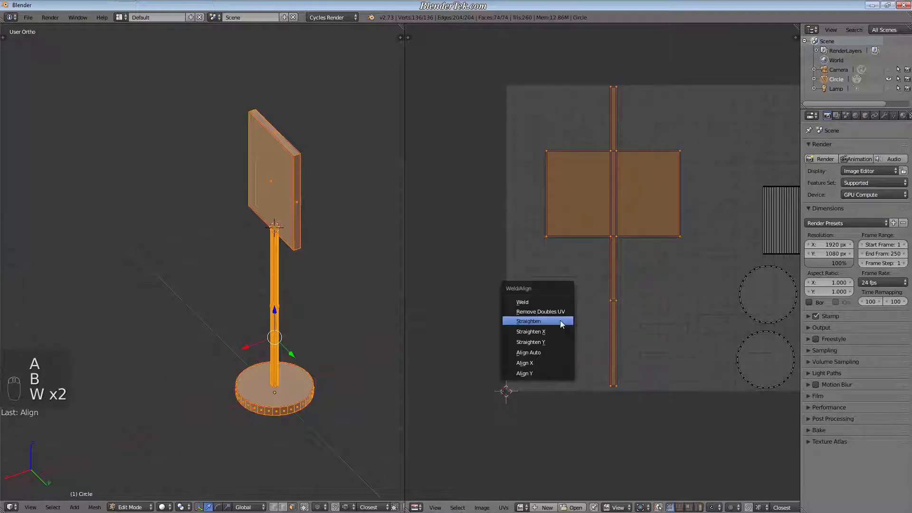
left_click(557, 332)
key("w")
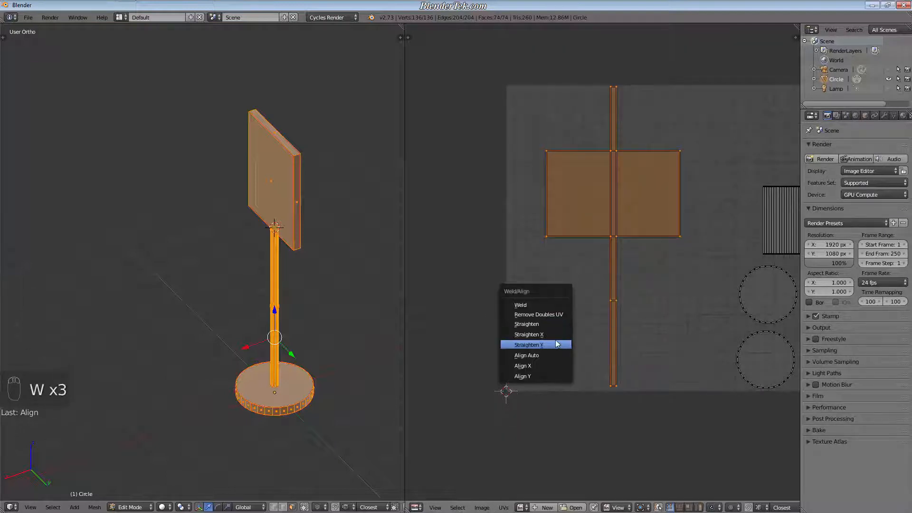
key("a")
middle_click_drag(642, 384, 543, 412, "shift")
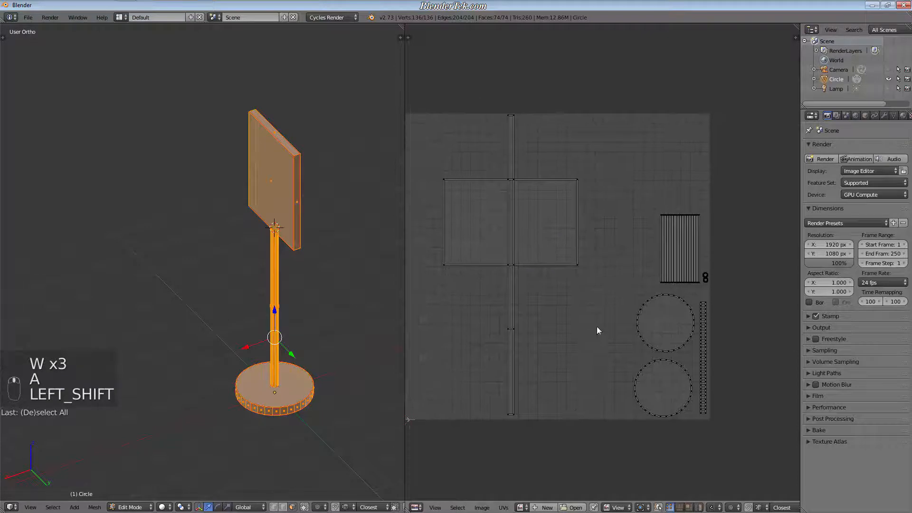
scroll(589, 315, "down", 2)
scroll(560, 358, "up", 2)
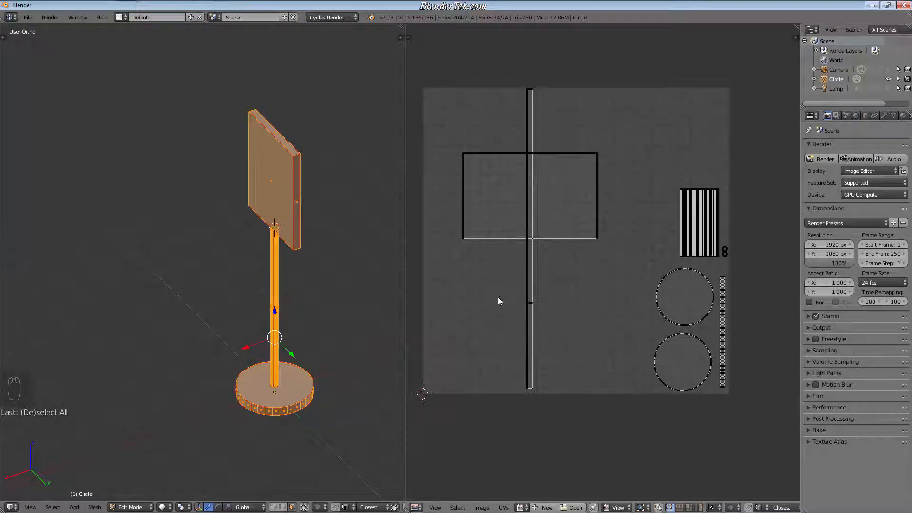
key("b")
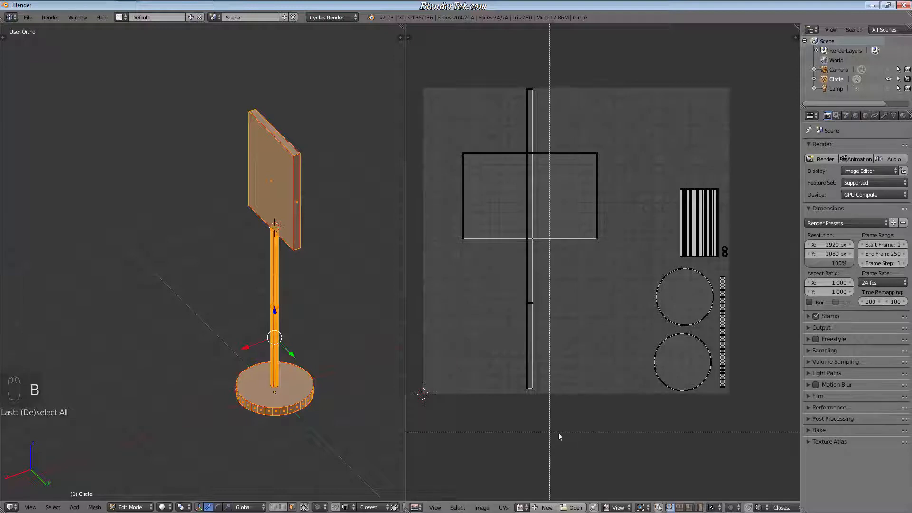
left_click_drag(561, 431, 480, 252)
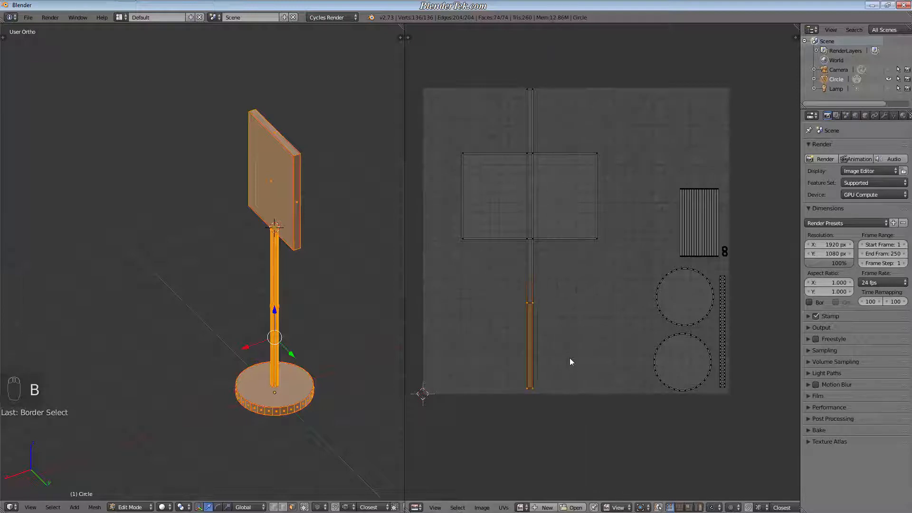
key("g")
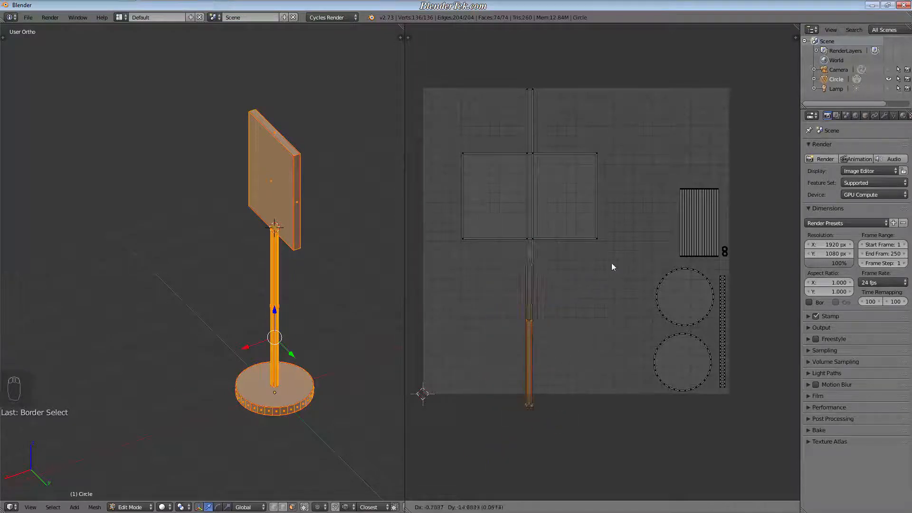
left_click(589, 291)
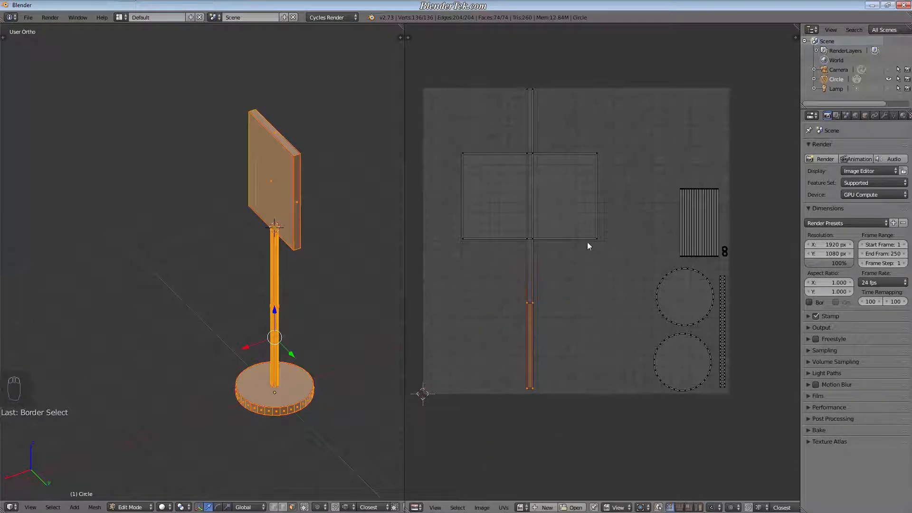
Switch the UV selection to faces and select the large face on the left half of the panel island.
right_click(462, 238)
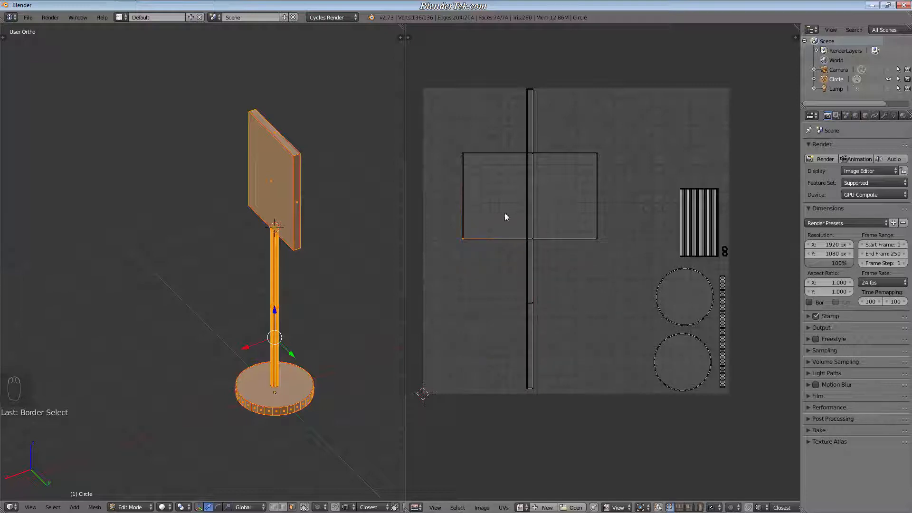
right_click(525, 239, "shift")
left_click(690, 507)
right_click(498, 202)
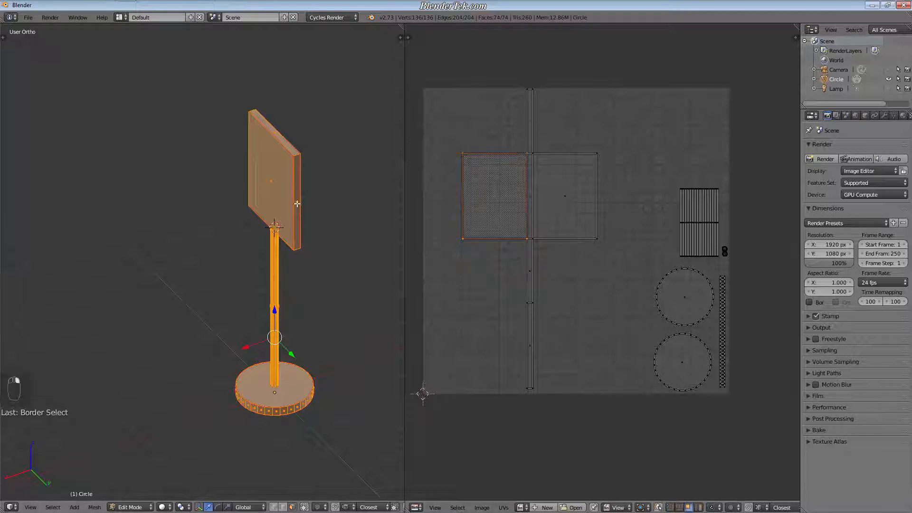
Examine which UV face belongs to the panel's large front face, with the whole mesh reselected, and select the island's left large face.
scroll(275, 185, "up", 4)
right_click(259, 176)
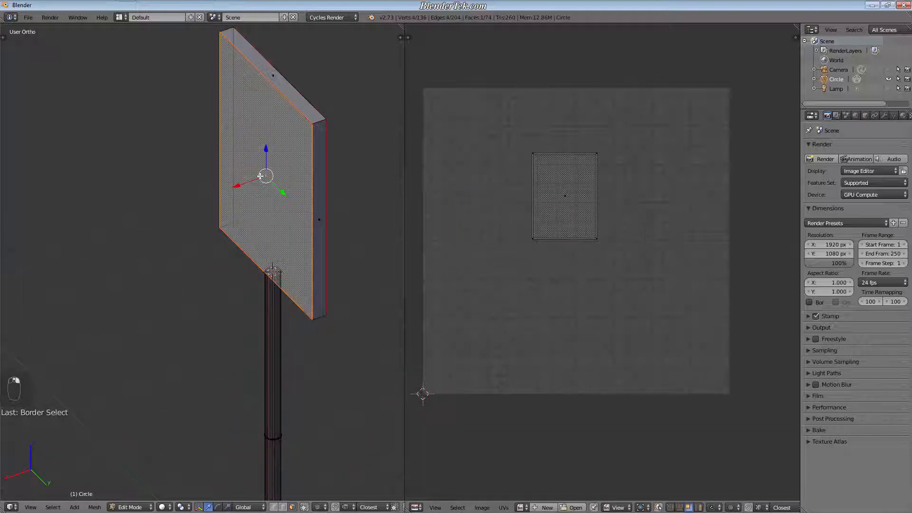
key("a")
key("a")
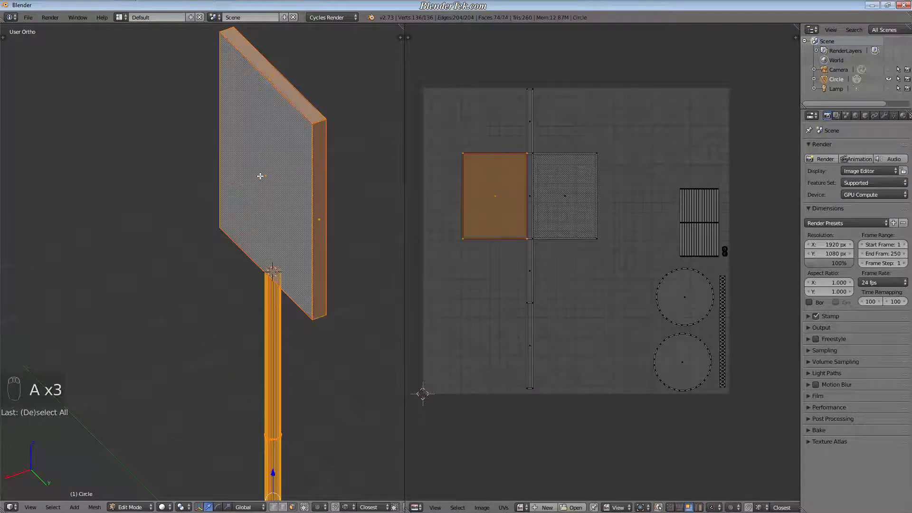
key("a")
key("a")
key("a")
right_click(565, 201)
right_click(484, 204)
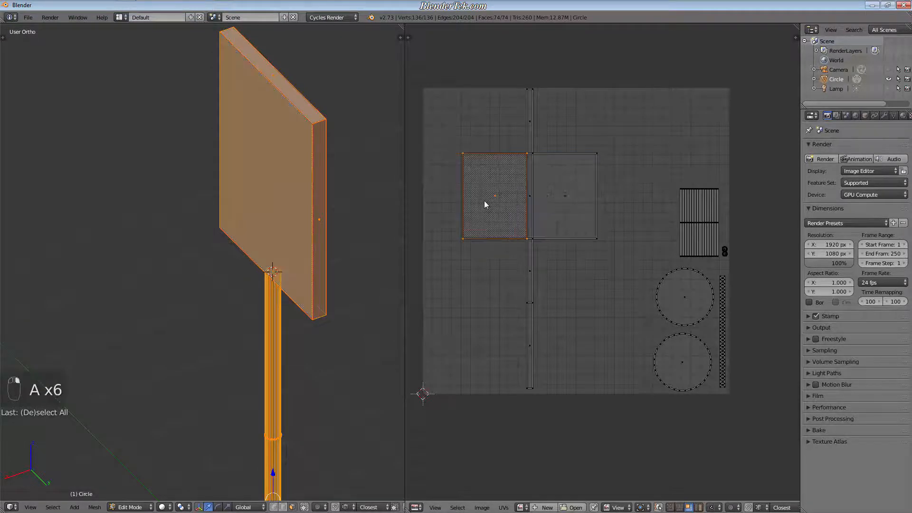
key("g")
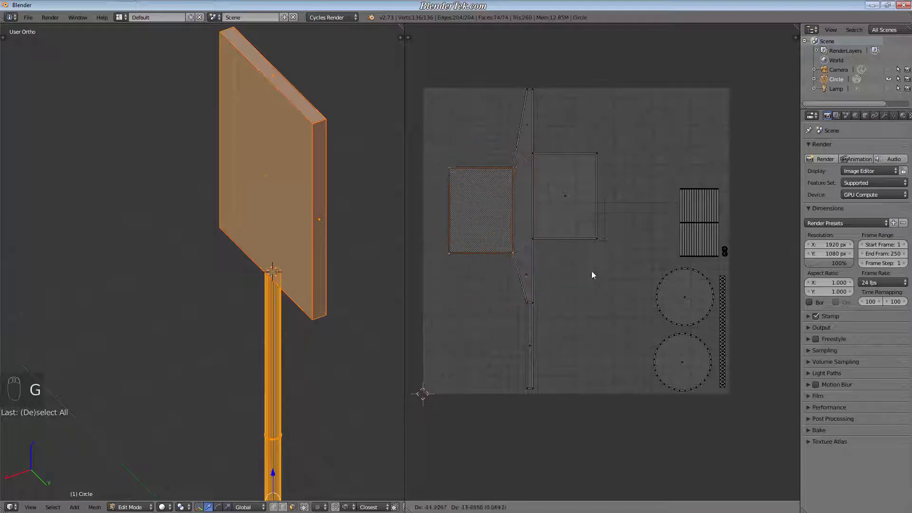
left_click(580, 273)
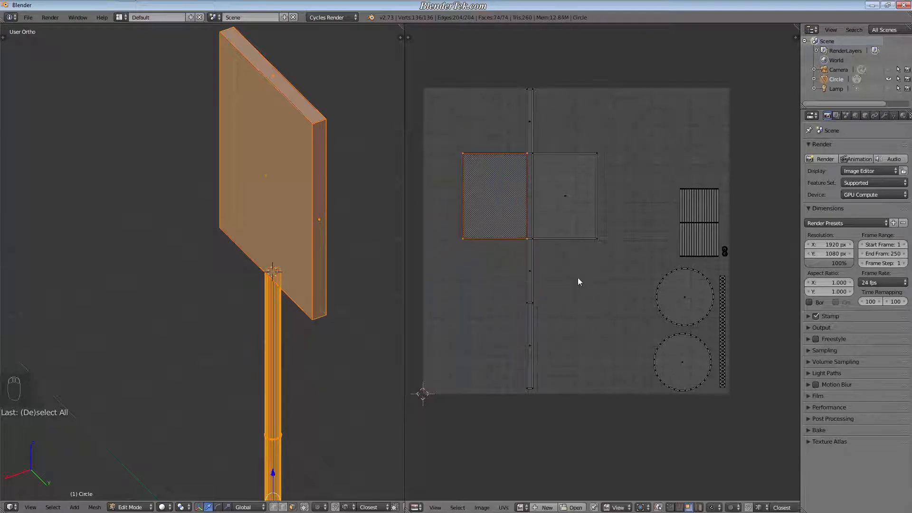
key("s")
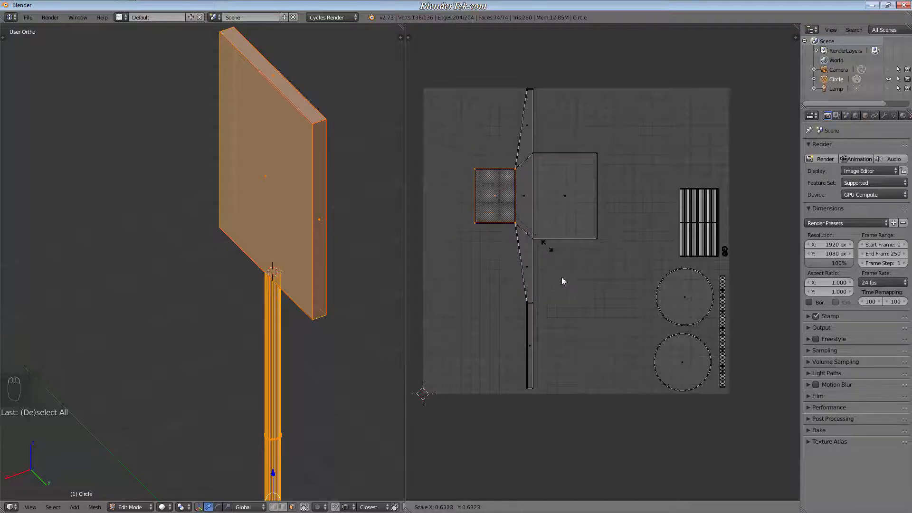
left_click(590, 326)
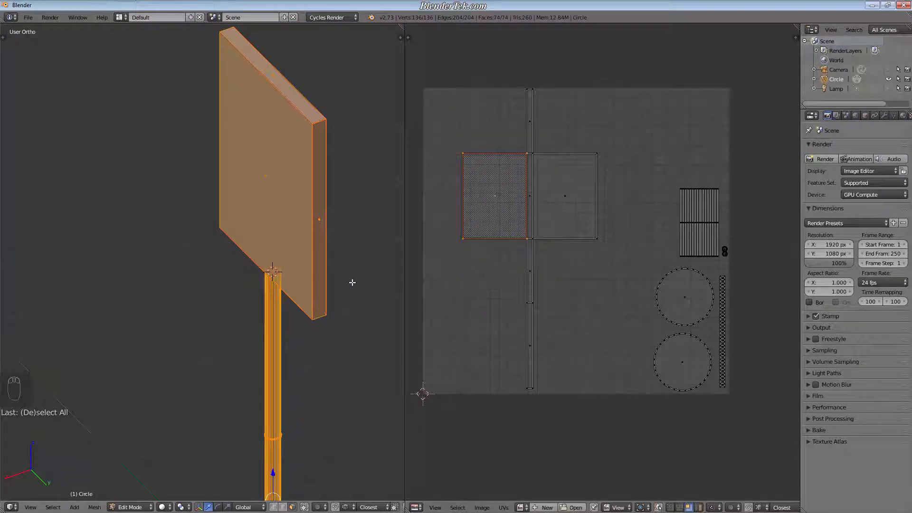
Compare the panel's large face in the model with its UV layout and clear the mesh selection.
middle_click_drag(554, 255, 550, 321, "shift")
scroll(543, 275, "up", 4)
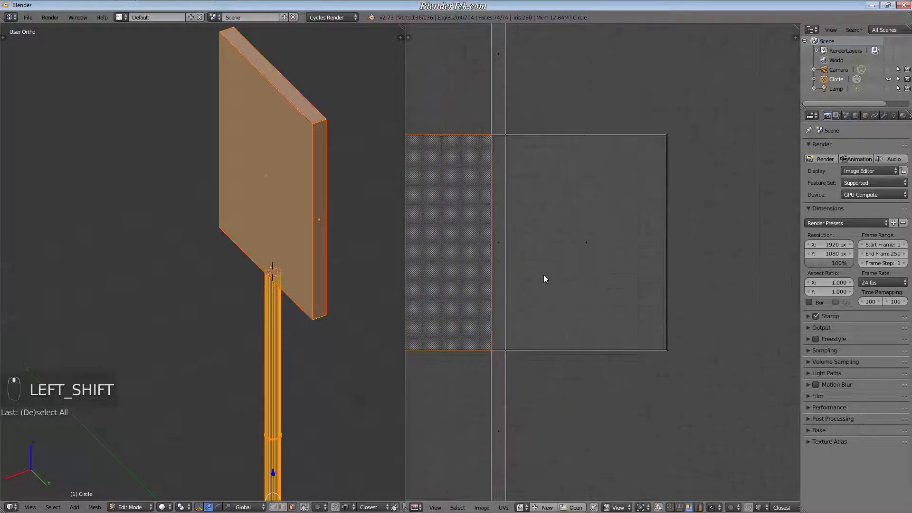
scroll(274, 151, "up", 1)
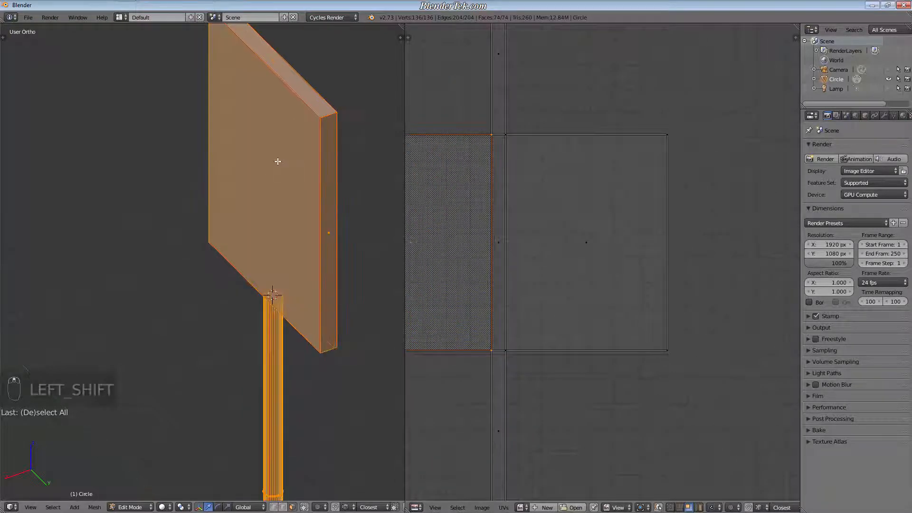
middle_click_drag(316, 210, 300, 283, "shift")
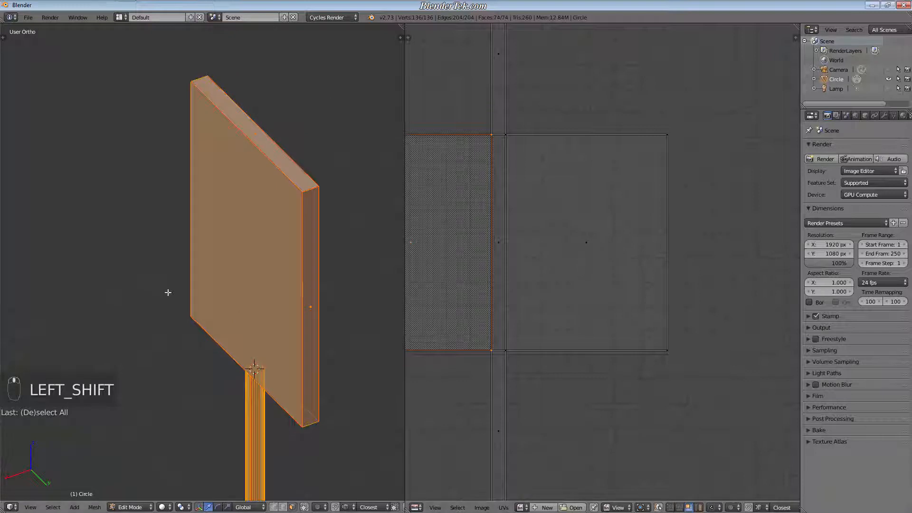
right_click(248, 244)
key("a")
key("a")
key("a")
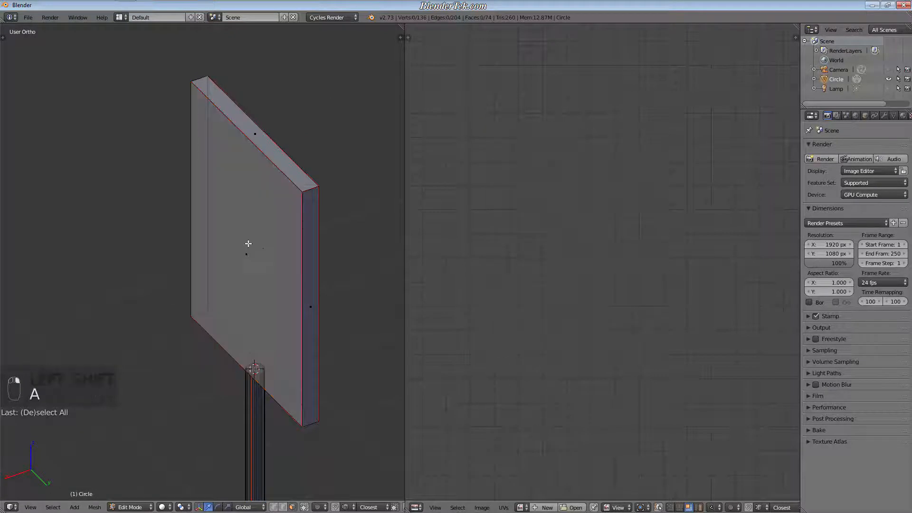
Mark a seam on the vertical edge between the panel's narrow side and its adjoining large face.
middle_click_drag(247, 245, 145, 257)
right_click(157, 259)
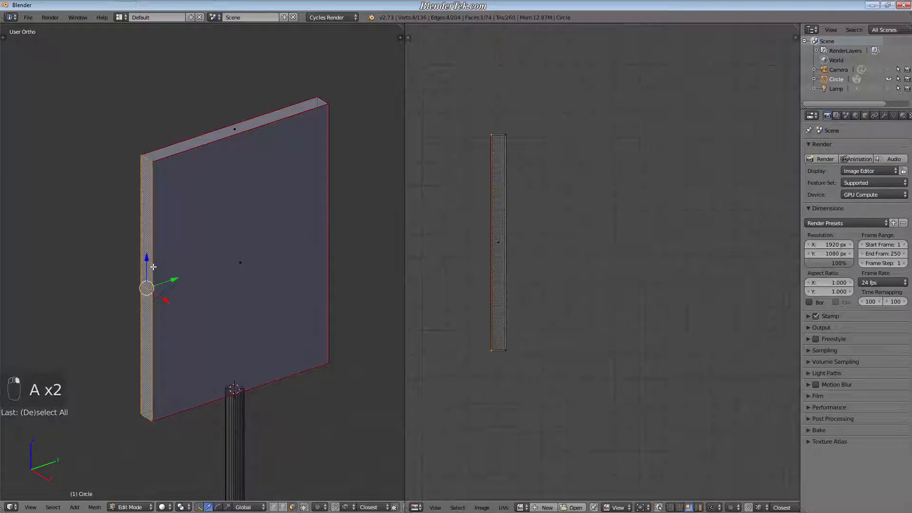
left_click(282, 507)
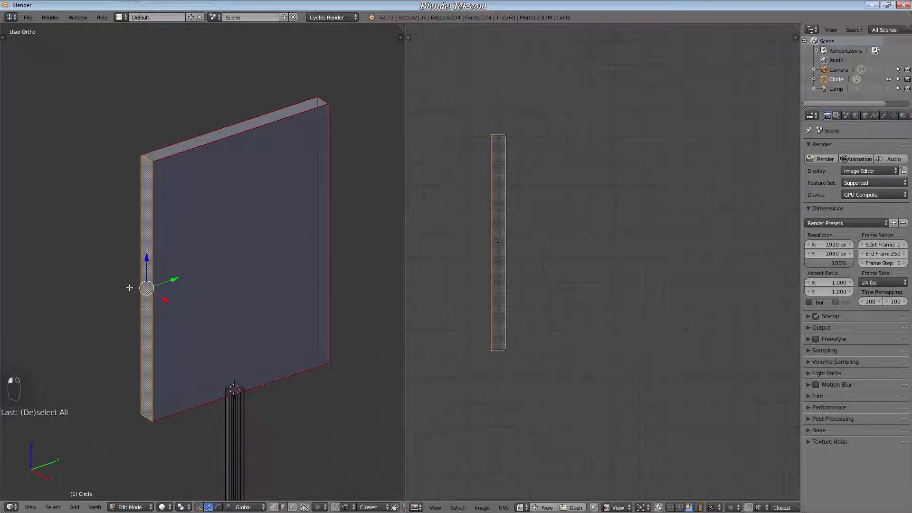
right_click(155, 267)
key("ctrl+e")
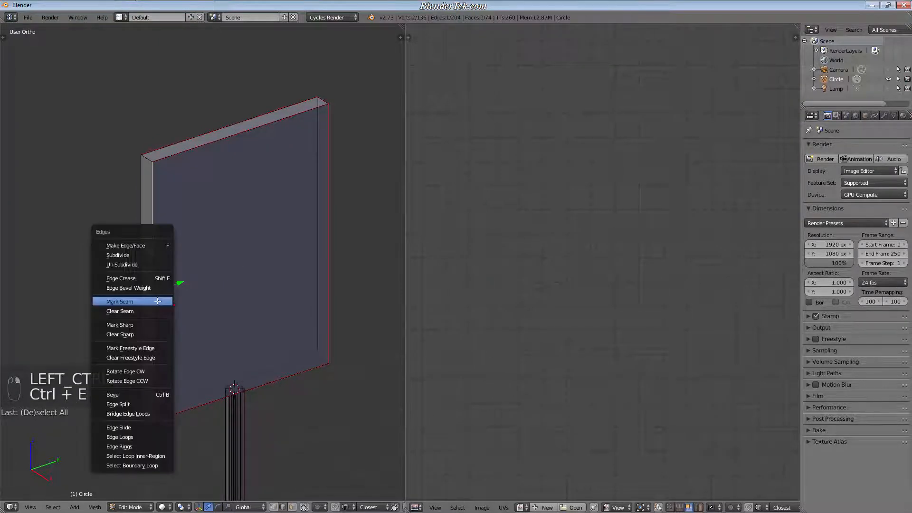
left_click(157, 302)
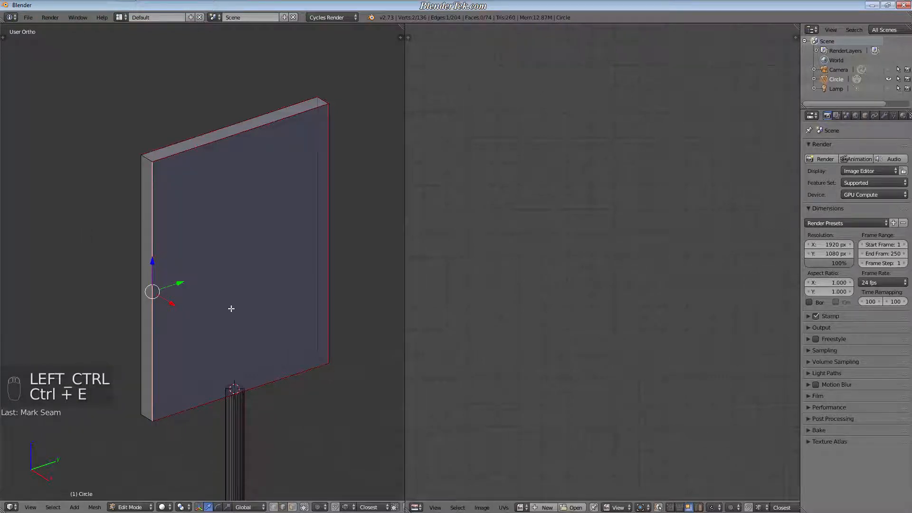
Select all linked geometry of the sign panel and unwrap it again using the new seam.
scroll(231, 308, "down", 1)
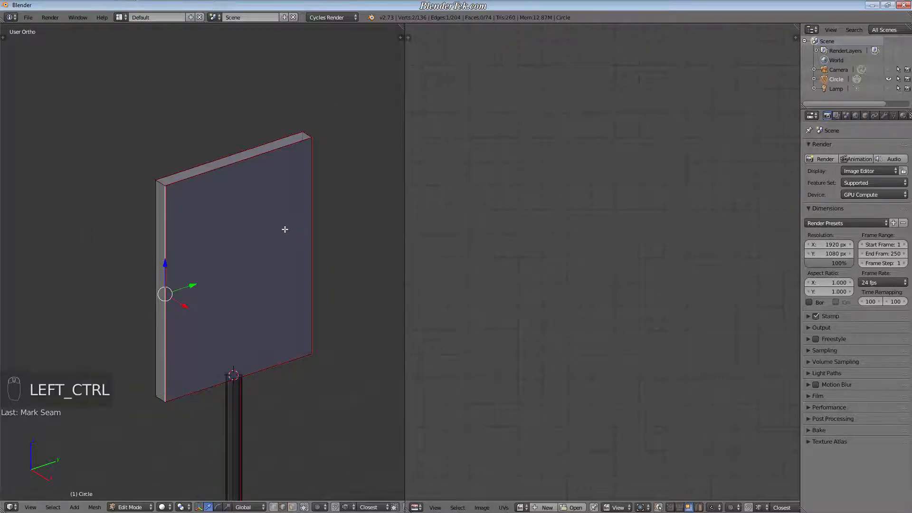
key("ctrl+l")
key("u")
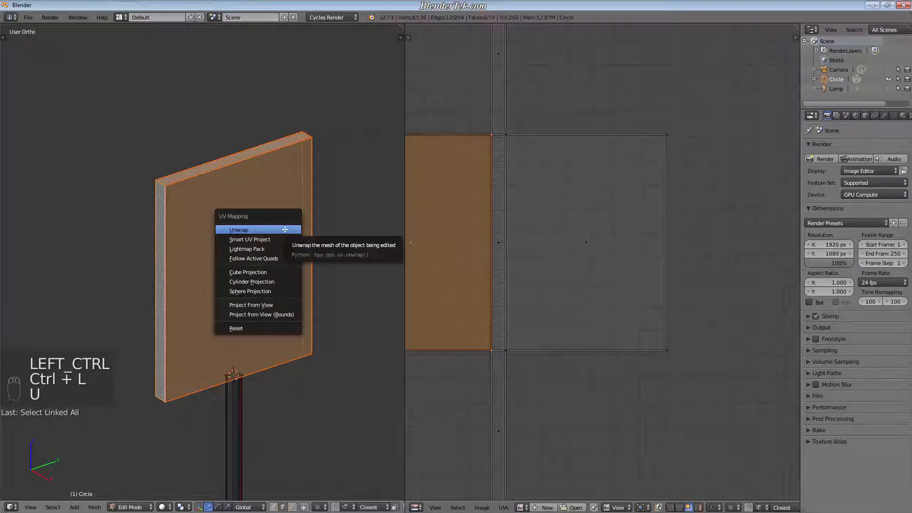
left_click(284, 230)
scroll(540, 423, "down", 5)
middle_click_drag(539, 424, 569, 387, "shift")
scroll(560, 403, "up", 3)
scroll(560, 403, "down", 2)
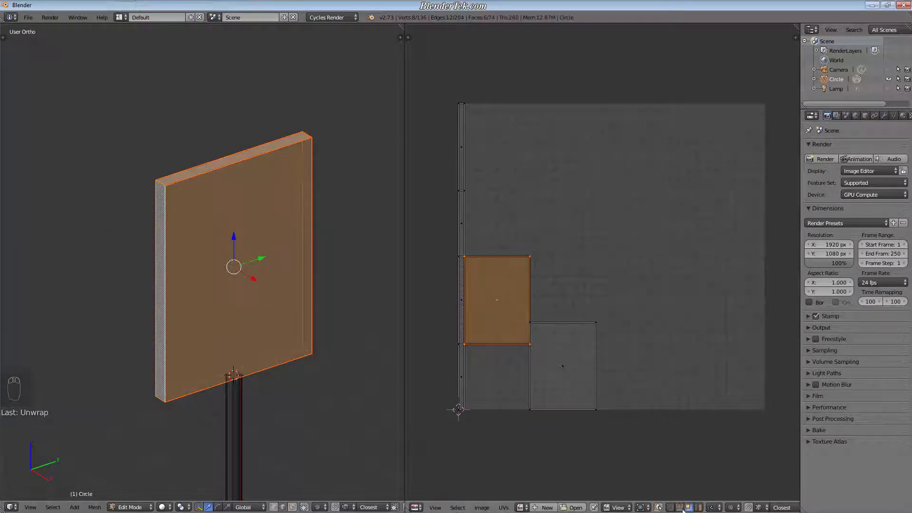
Switch mesh selection to faces, check the panel's large face from the right view, and select the whole mesh again.
scroll(320, 397, "down", 4)
middle_click_drag(320, 397, 304, 337, "shift")
key("KP_3")
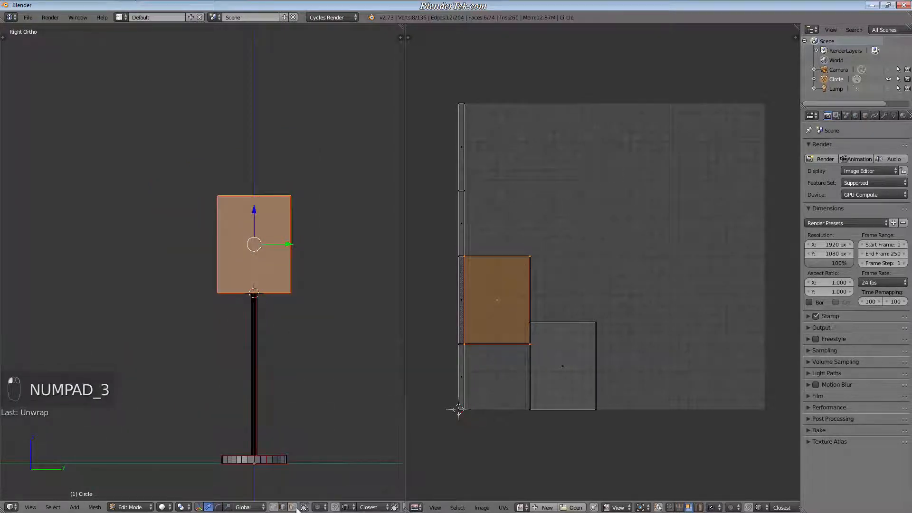
left_click(292, 507)
left_click(247, 222)
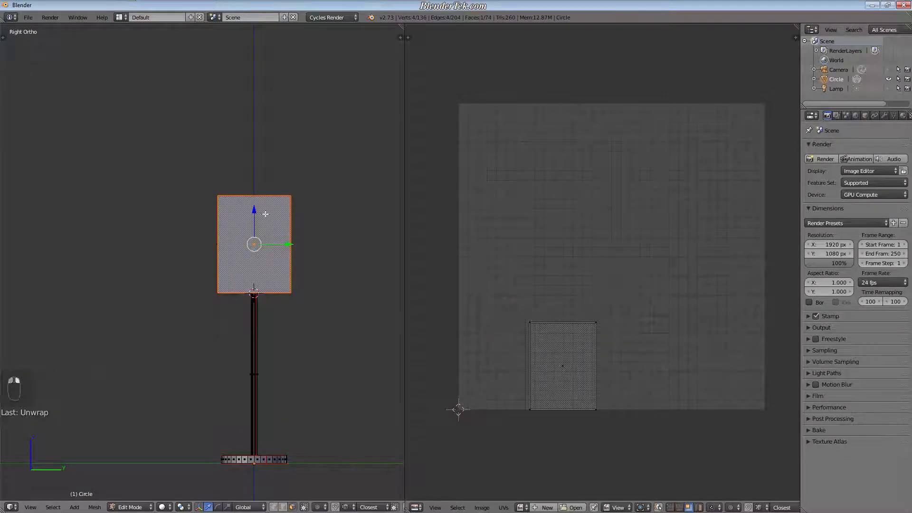
middle_click_drag(304, 223, 307, 266)
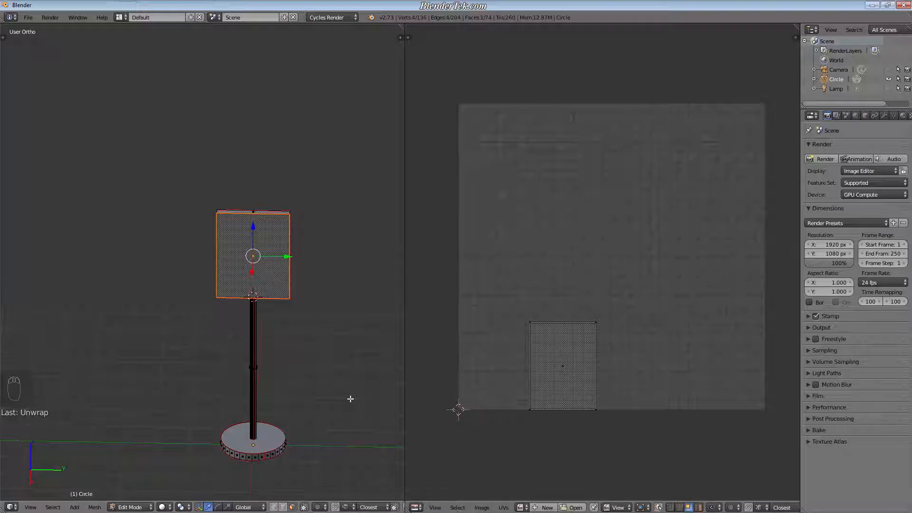
key("a")
key("a")
key("a")
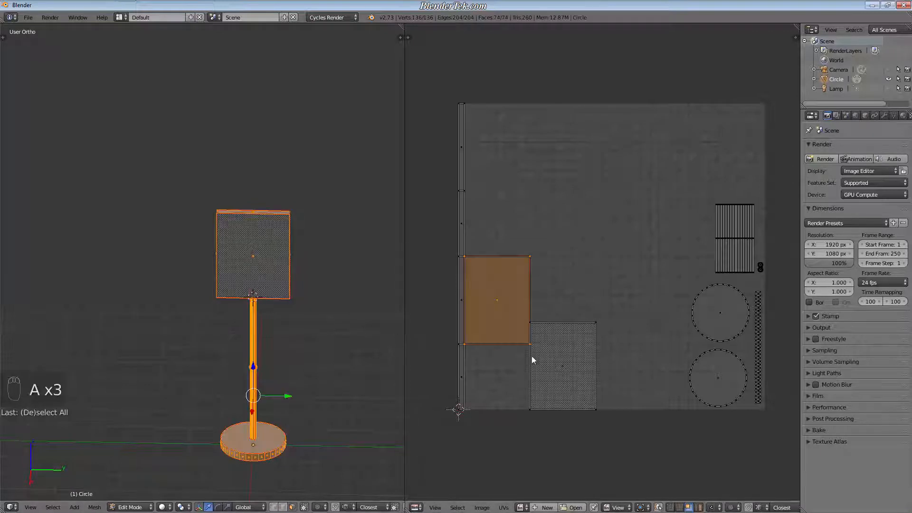
Select the linked UV island of the panel's other large face and side strip, and move it up past the UV square's upper edge.
right_click(582, 375)
right_click(512, 324)
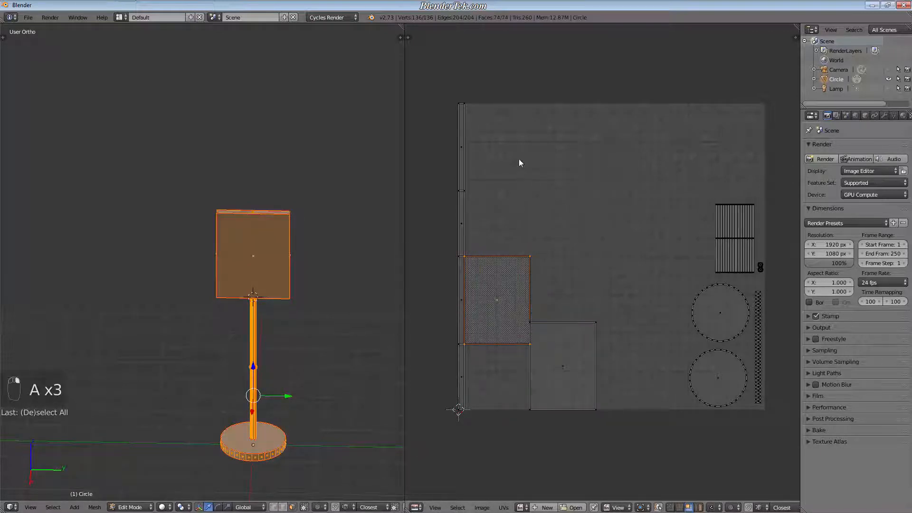
key("ctrl+l")
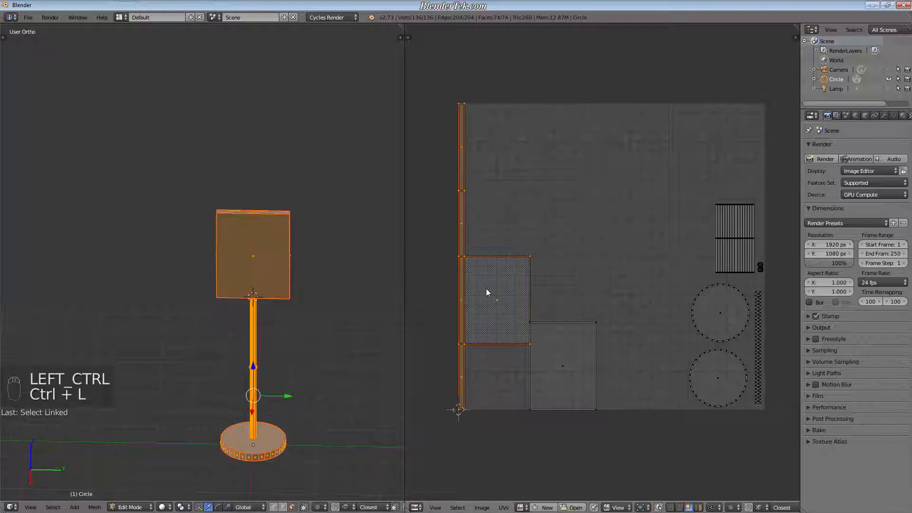
key("g")
left_click(578, 96)
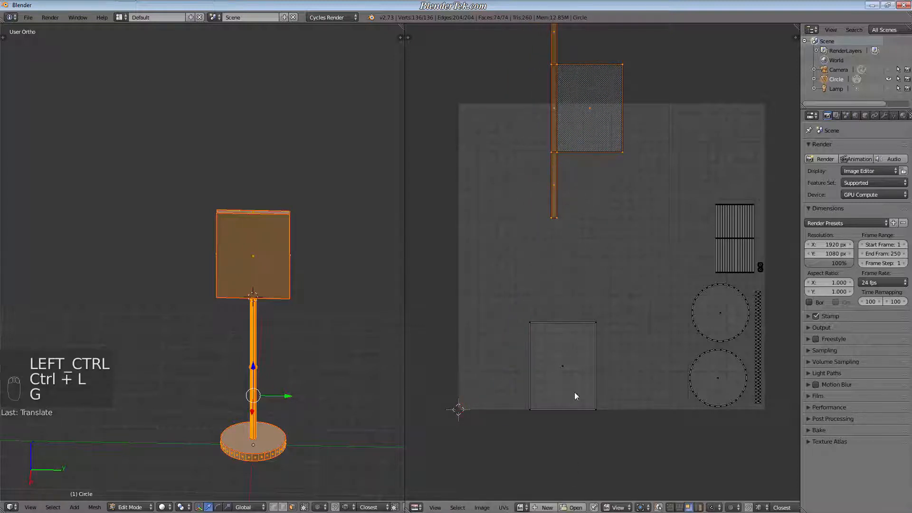
Select the sign panel's separate large-face UV island, enlarge it to about double size and move it up inside the UV square.
right_click(564, 365)
key("s")
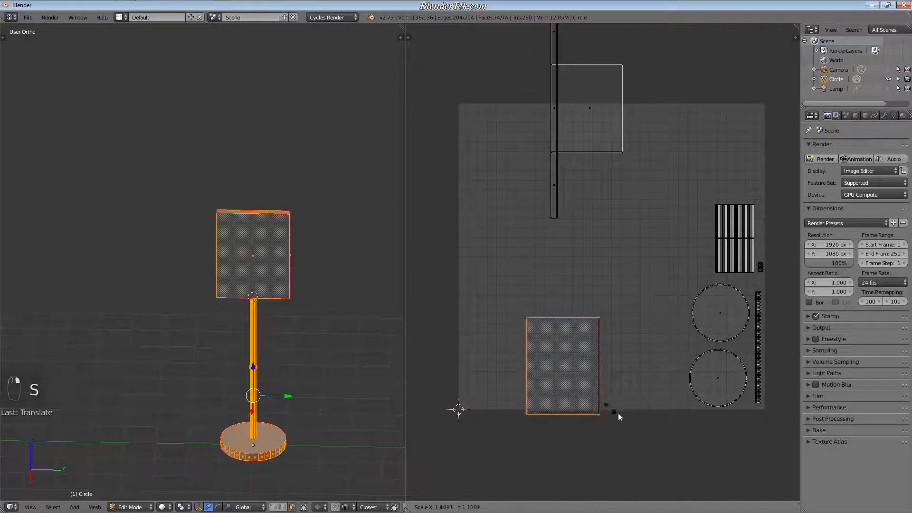
left_click(658, 441)
key("g")
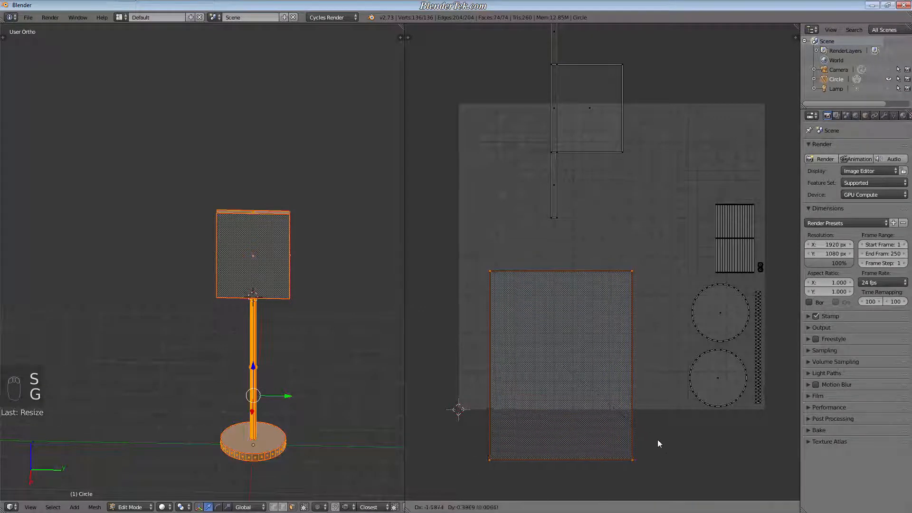
left_click(669, 398)
Rotate the enlarged panel-face island 90 degrees and place it in the UV square's lower-left corner.
type("r90")
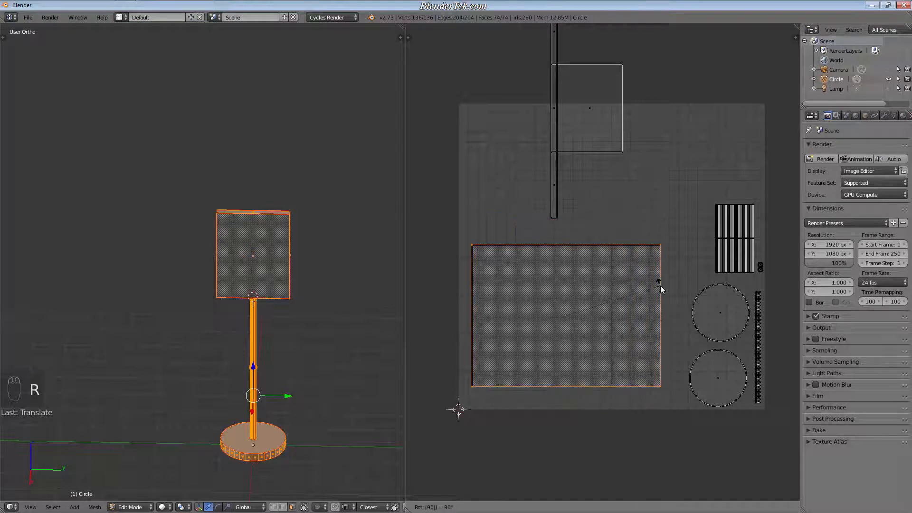
key("Return")
key("g")
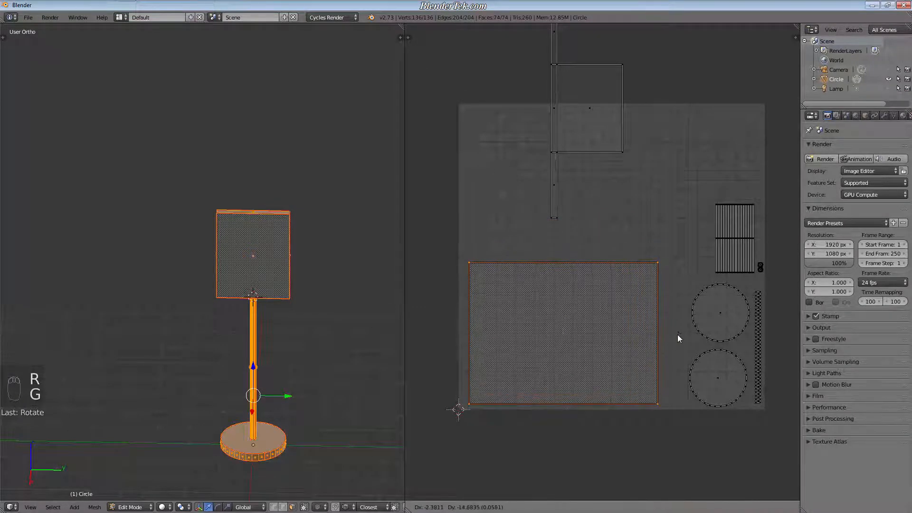
left_click(673, 337)
Select the whole linked island of the other panel face and side strip, and rotate it 90 degrees.
middle_click_drag(647, 186, 636, 301, "shift")
scroll(591, 204, "down", 1)
right_click(582, 212)
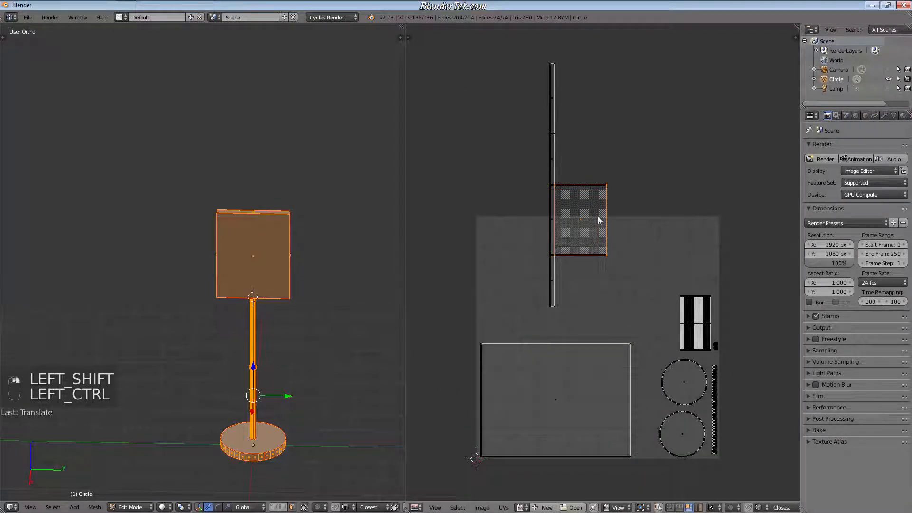
key("ctrl+l")
type("r")
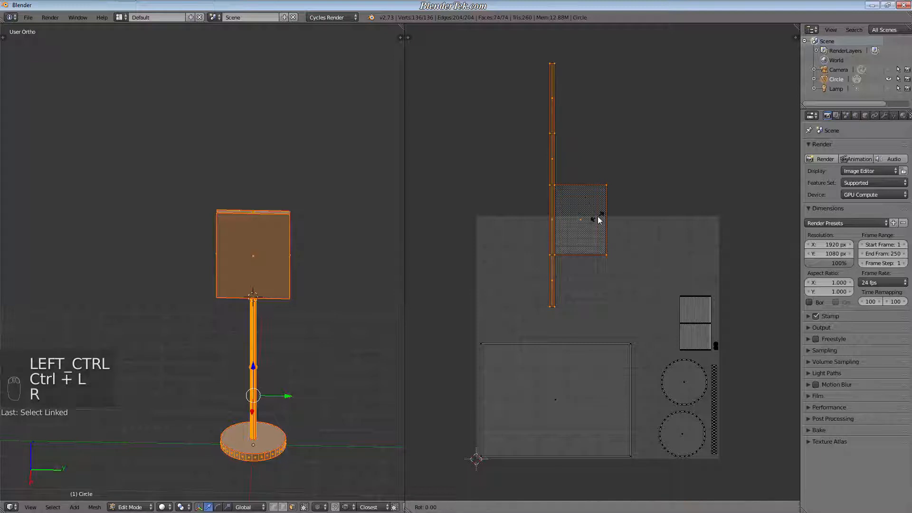
type("90")
key("Return")
Move the face-and-strip island along the UV square's upper edge and shrink it slightly to fit the square's width.
key("g")
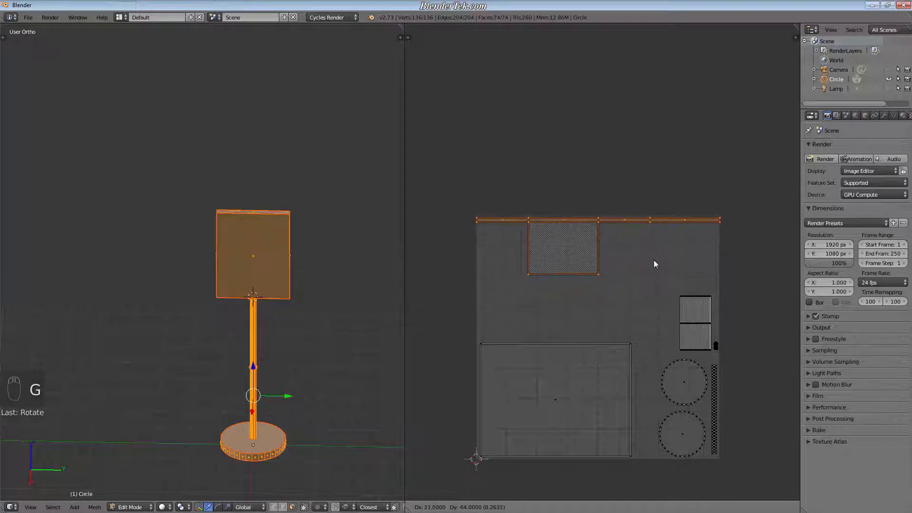
left_click(654, 260)
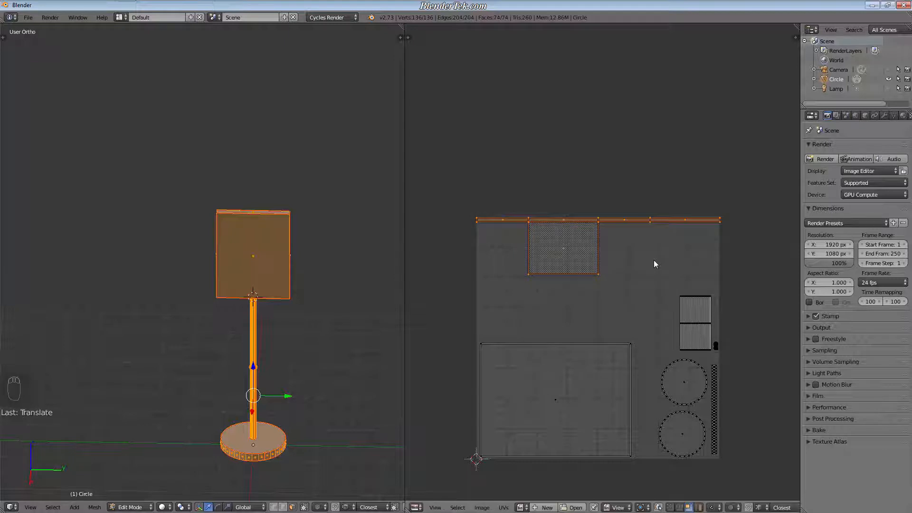
key("s")
left_click(728, 271)
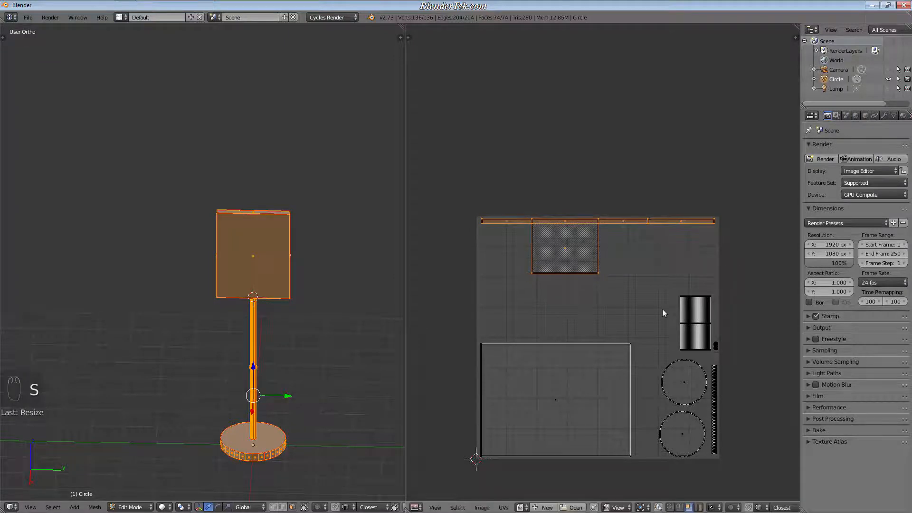
Scale the separate panel-face island up about 1.2 times and fit it back into the UV square's lower-left corner.
right_click(574, 386)
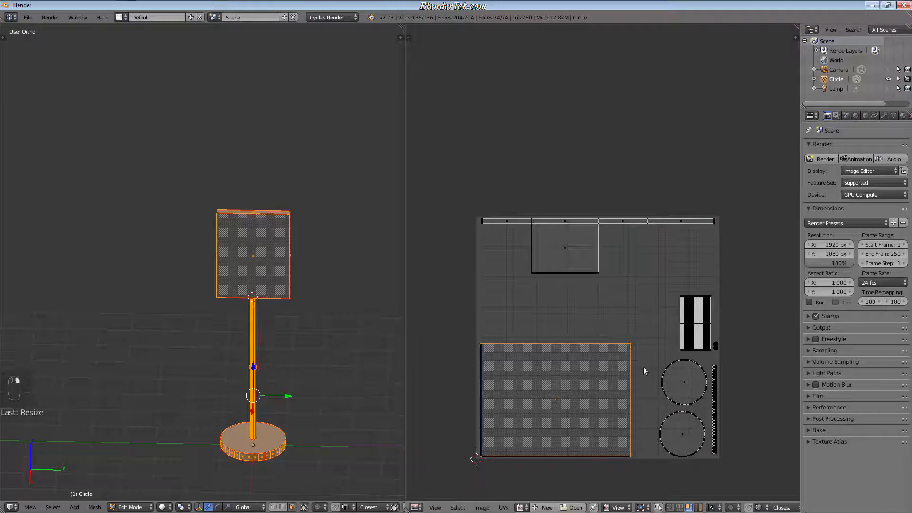
key("s")
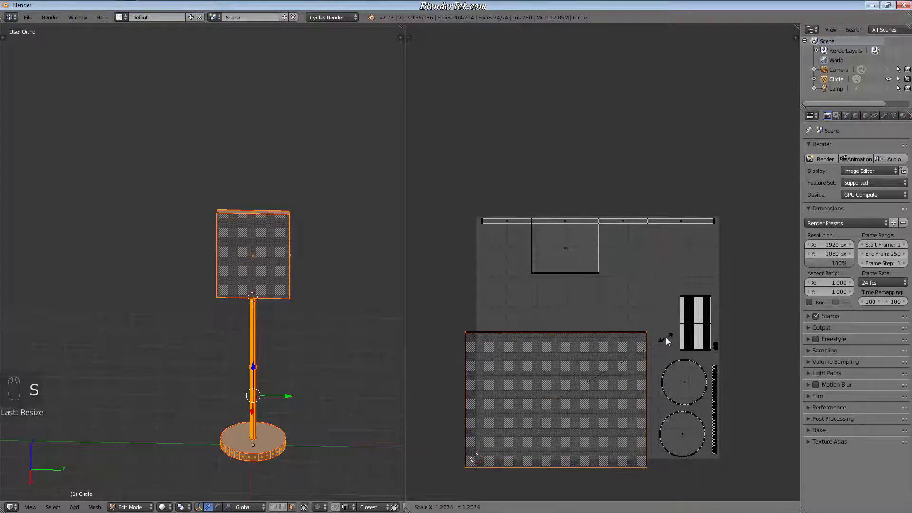
left_click(665, 336)
key("g")
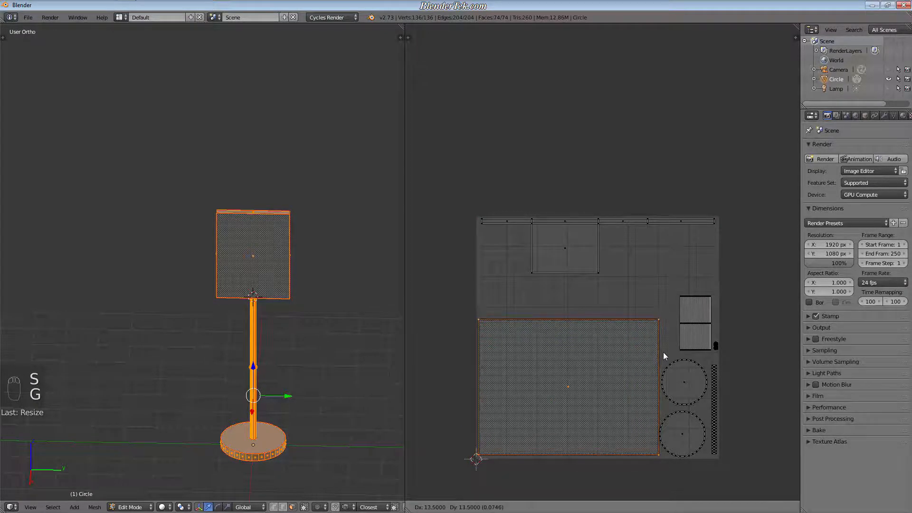
left_click(663, 352)
Select the linked striped island of the pole and move it to the area between the two panel-face islands.
middle_click_drag(720, 326, 698, 327)
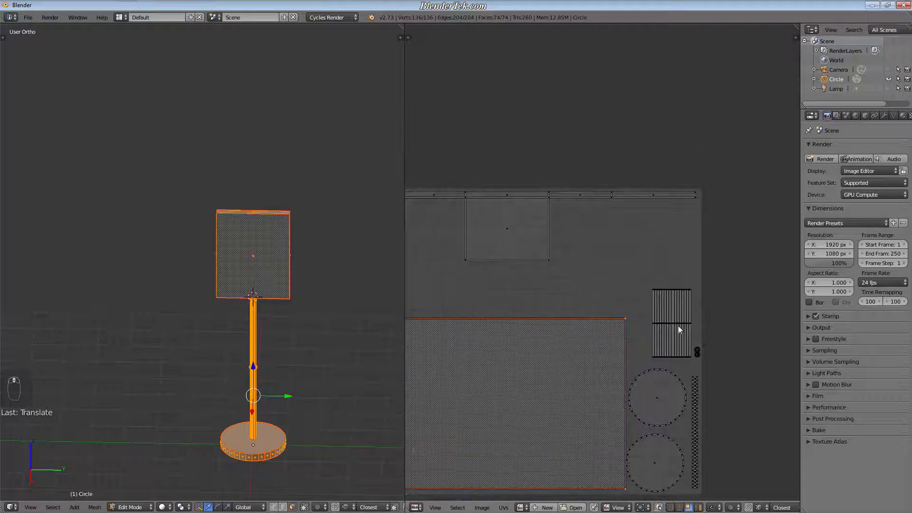
right_click(675, 330)
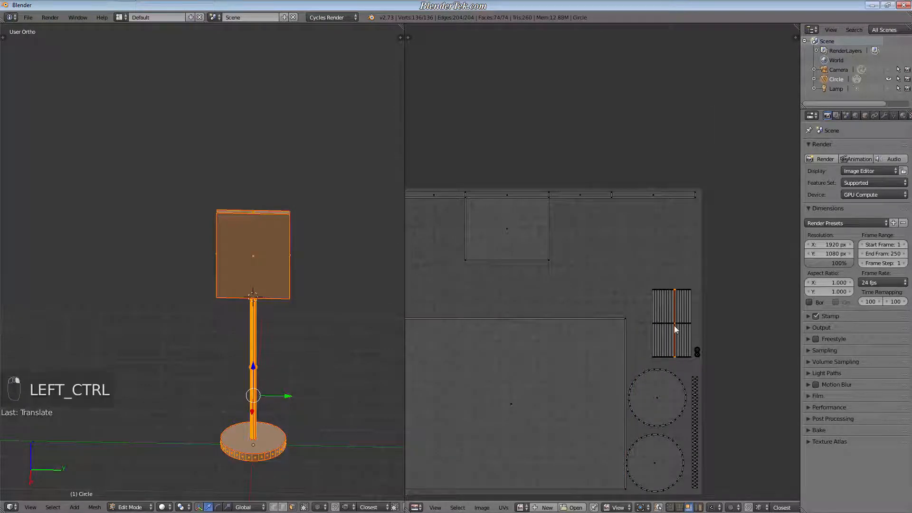
key("ctrl+l")
scroll(716, 329, "down", 1)
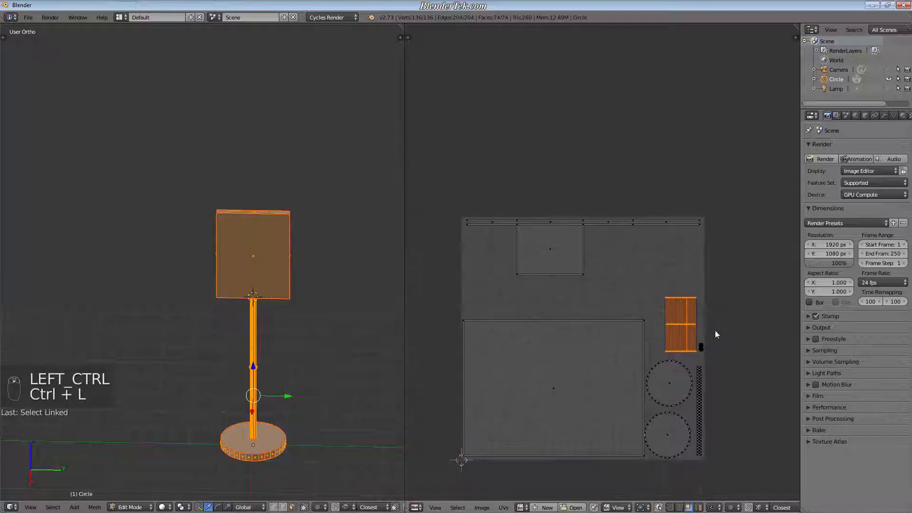
middle_click_drag(715, 330, 748, 349, "shift")
key("g")
left_click(606, 304)
Rotate the pole island 90 degrees and move it to the UV square's left edge, above the large panel face.
type("r")
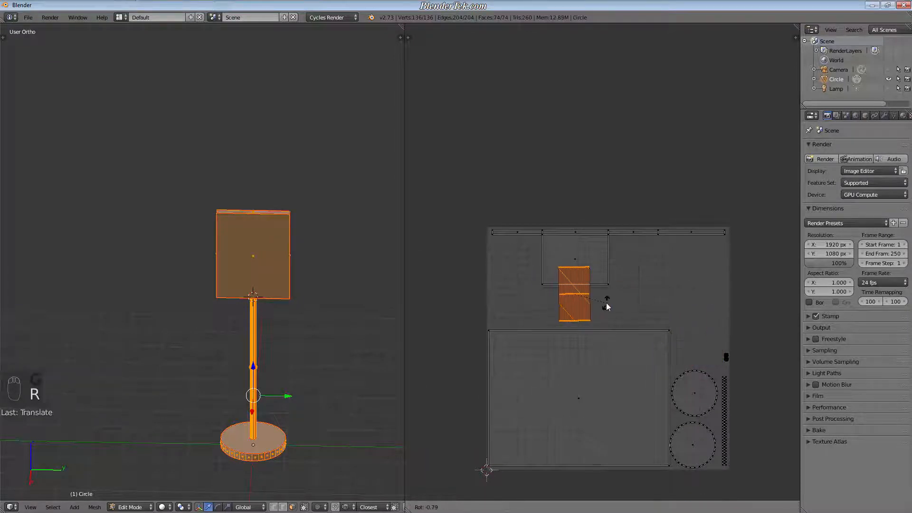
type("90")
key("Return")
key("g")
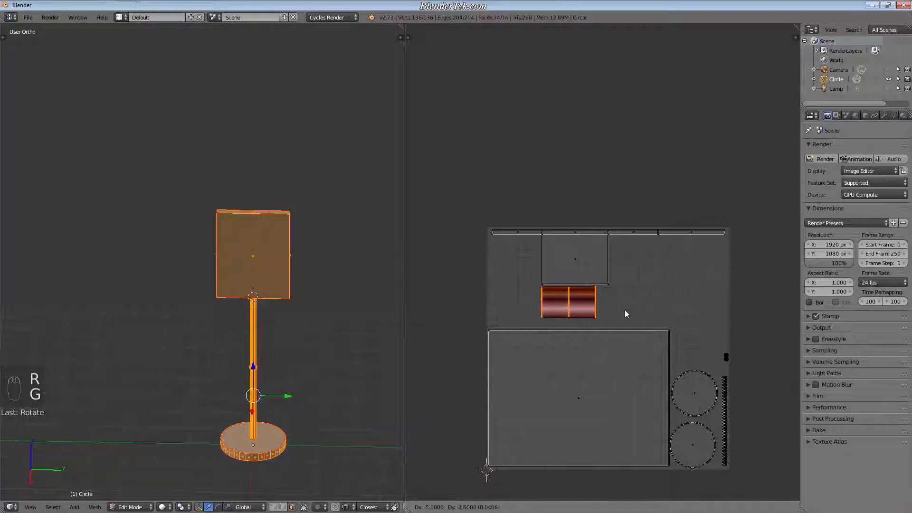
left_click(582, 314)
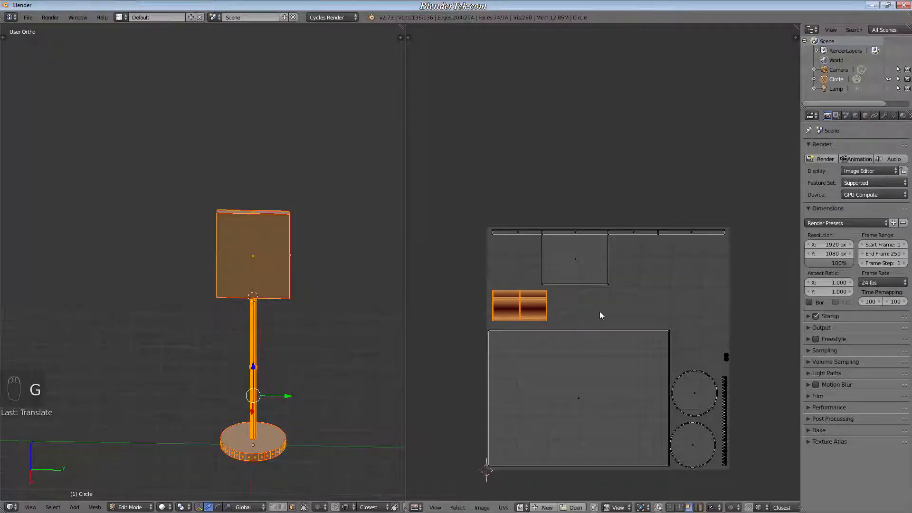
Enlarge the pole island and adjust its size and position to fit the gap between the two panel-face islands.
key("s")
left_click(646, 317)
key("g")
left_click(657, 321)
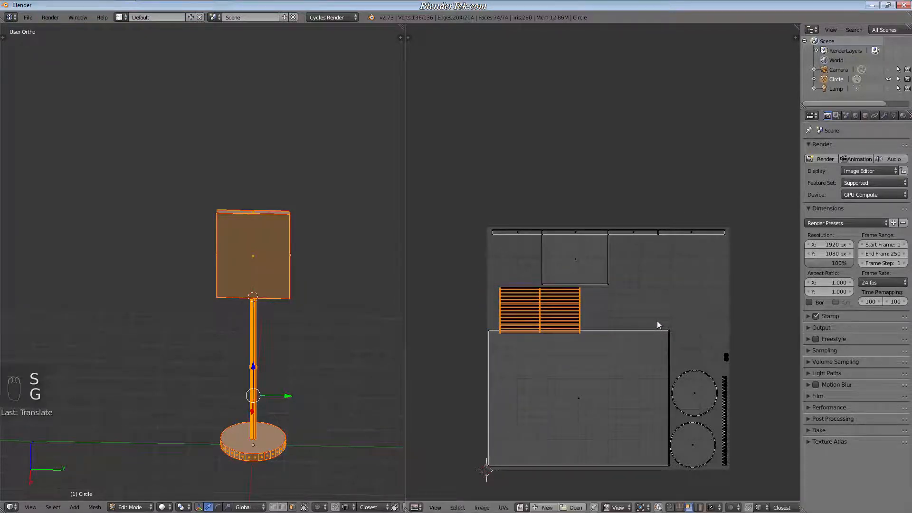
key("s")
left_click(637, 316)
key("g")
left_click(642, 314)
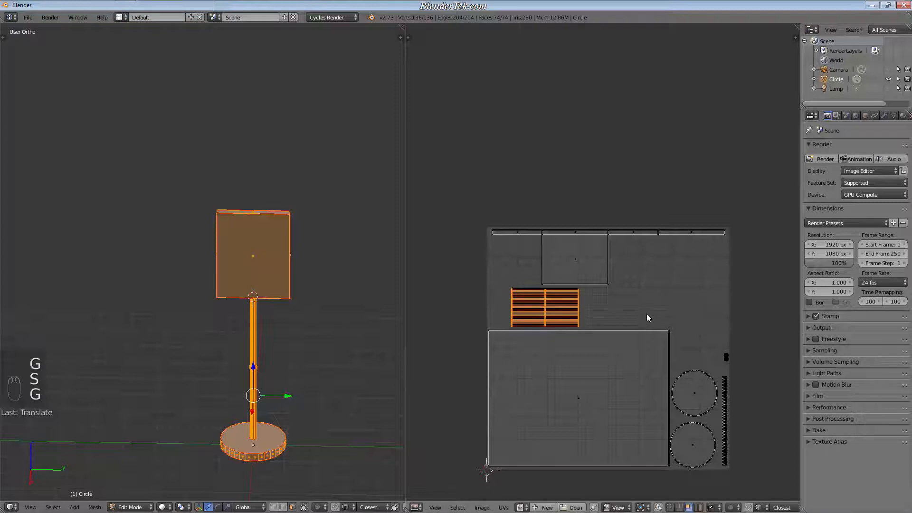
Turn the pole island back upright and move it into the free space left of the smaller panel face.
key("r")
left_click(646, 323)
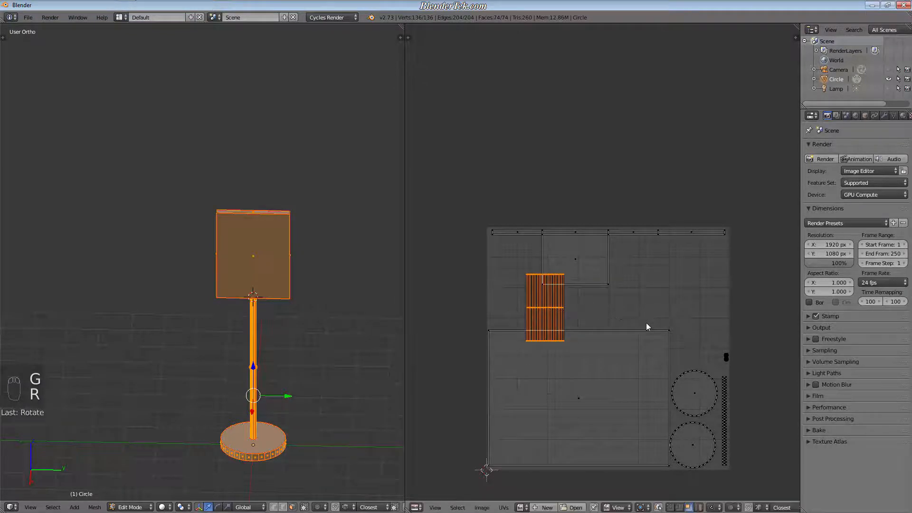
key("g")
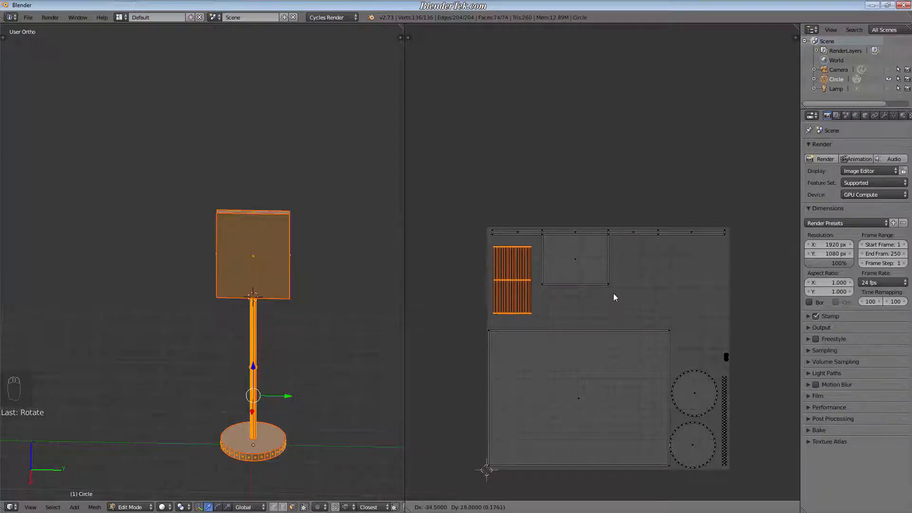
left_click(613, 299)
Scale the upright pole island up about 1.26 times and nudge it clear of the surrounding islands.
key("s")
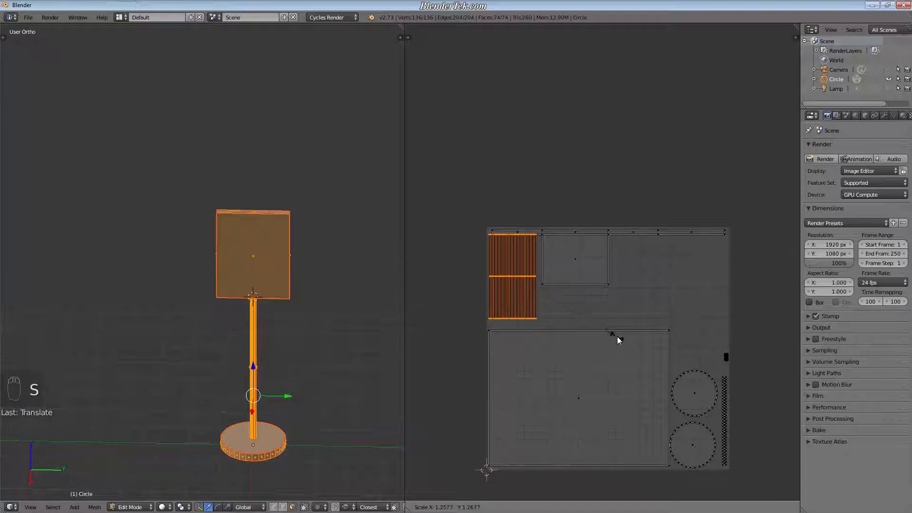
left_click(618, 338)
key("g")
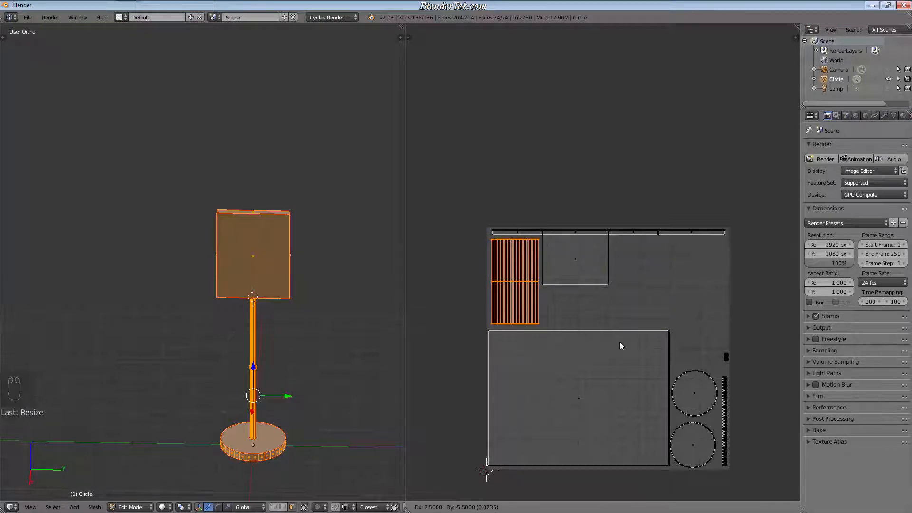
left_click(620, 343)
Select only the two tiny pole-end islands and move them beside the pole island, under the smaller panel face.
key("a")
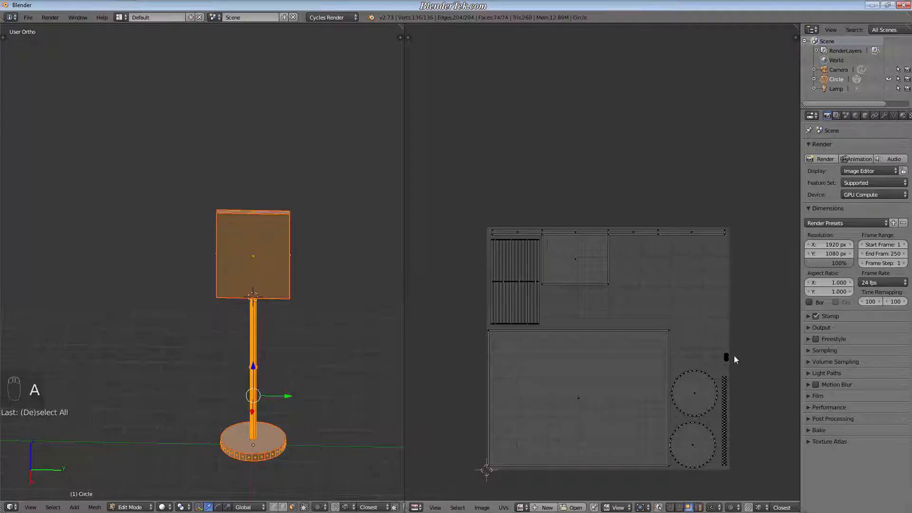
key("c")
left_click(732, 361)
key("g")
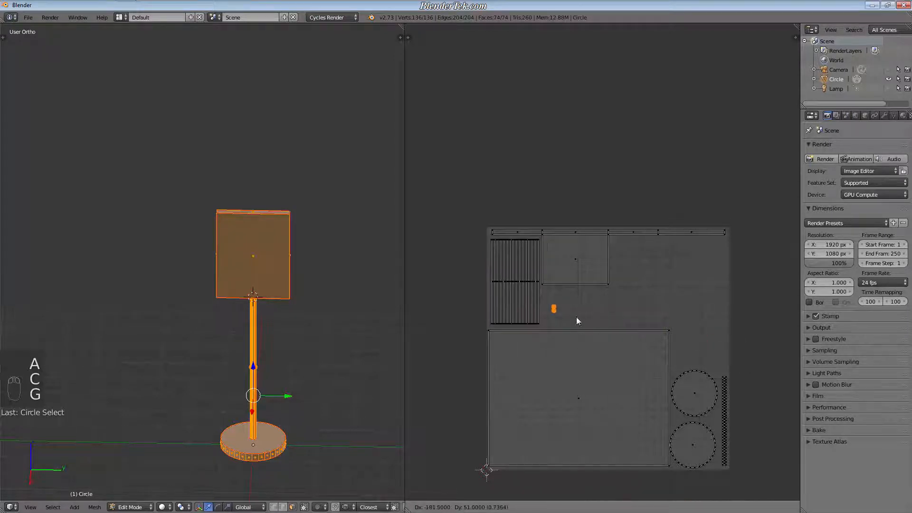
left_click(570, 317)
Enlarge the two pole-end circles and nudge them slightly away from the pole island.
key("s")
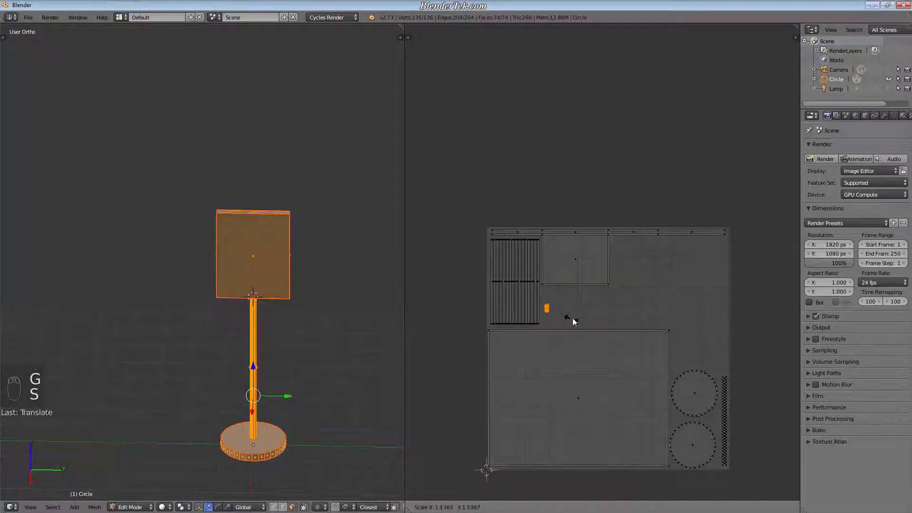
left_click(622, 355)
key("g")
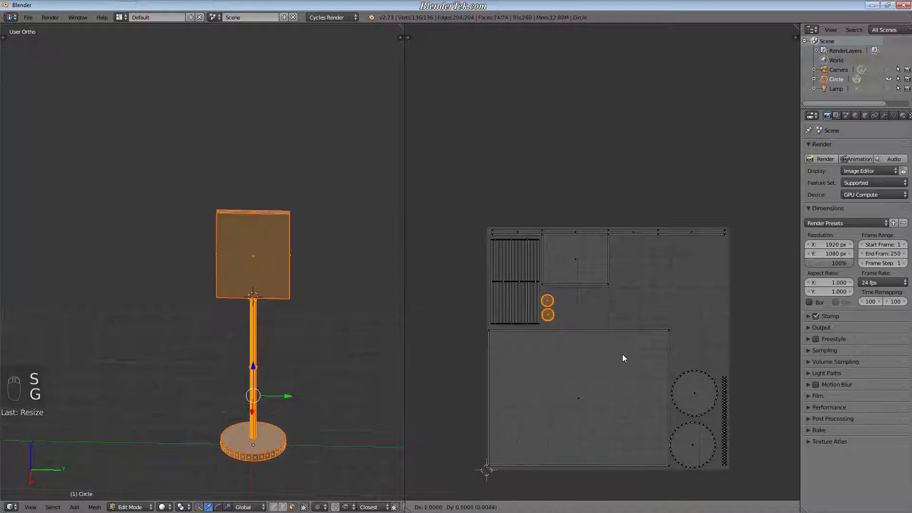
left_click(624, 355)
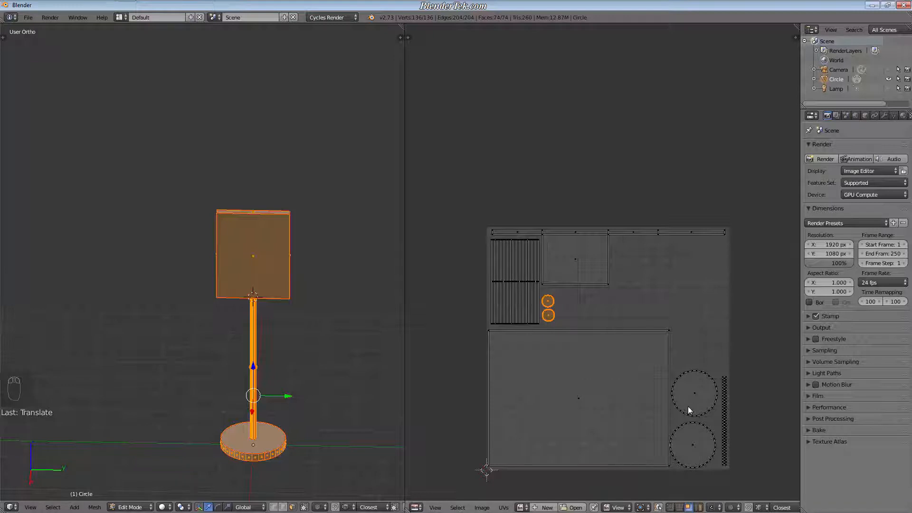
Move the upper disc-base circle island into the space right of the smaller panel face and enlarge it there.
right_click(702, 395)
key("g")
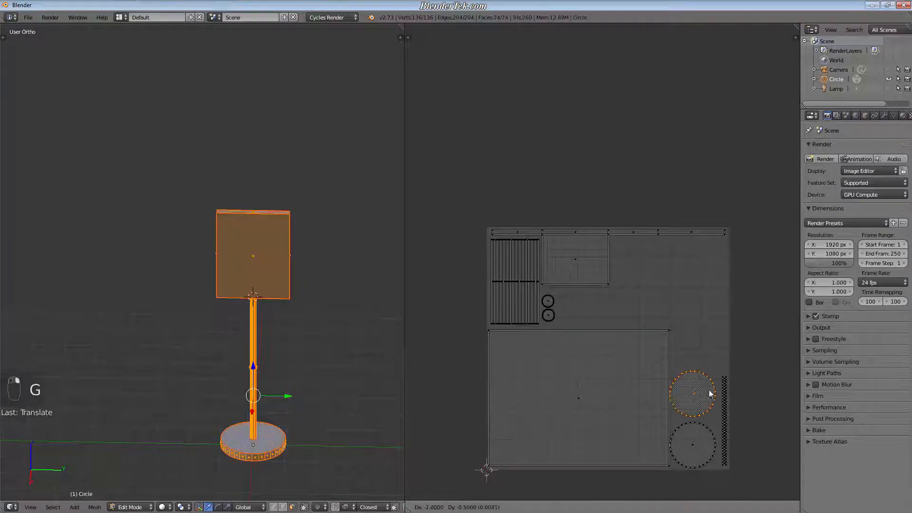
left_click(665, 305)
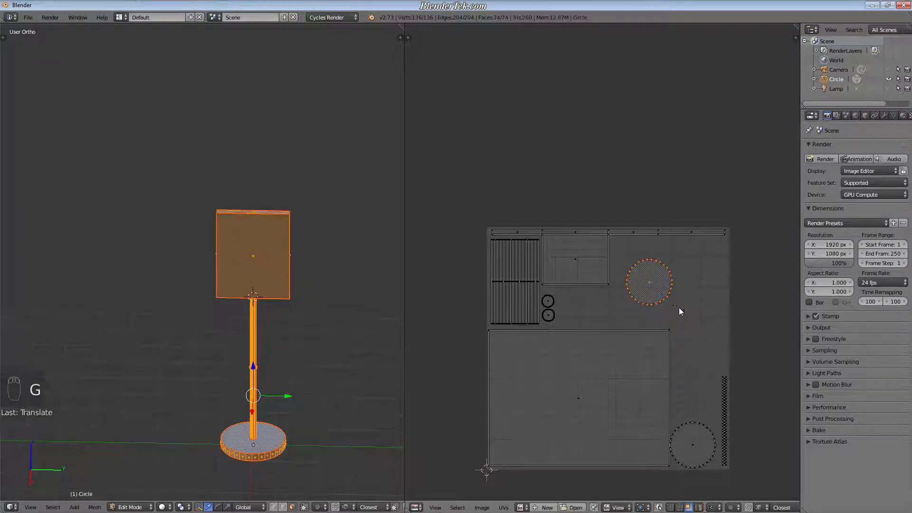
key("s")
left_click(700, 327)
key("g")
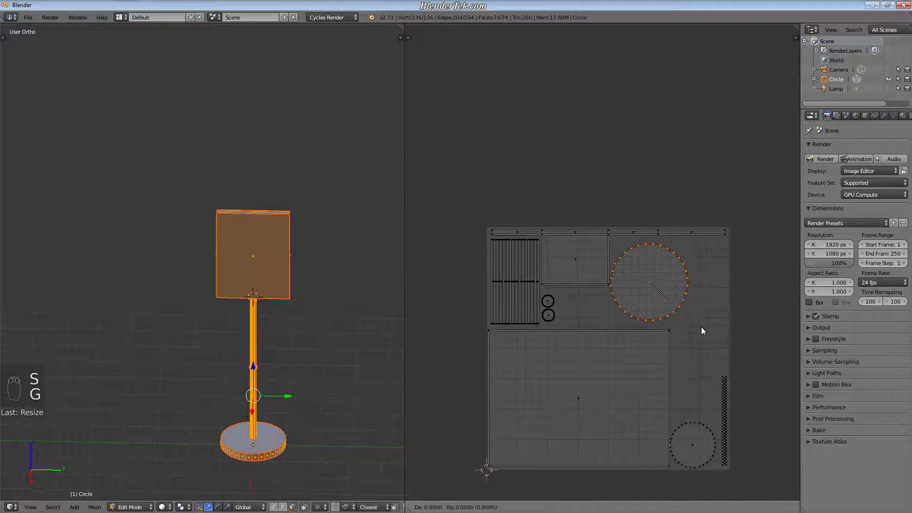
left_click(706, 331)
Select the remaining disc-base circle island and move it upward beside the large panel-face island.
right_click(714, 434)
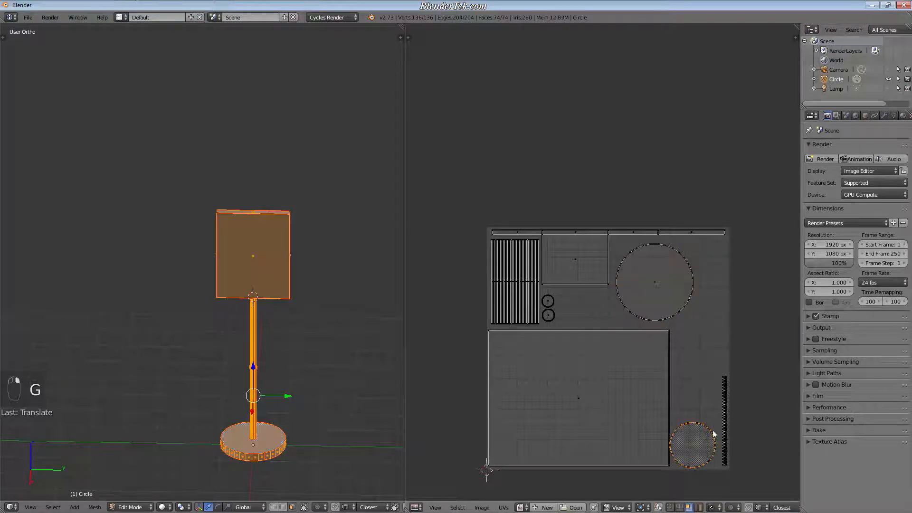
key("g")
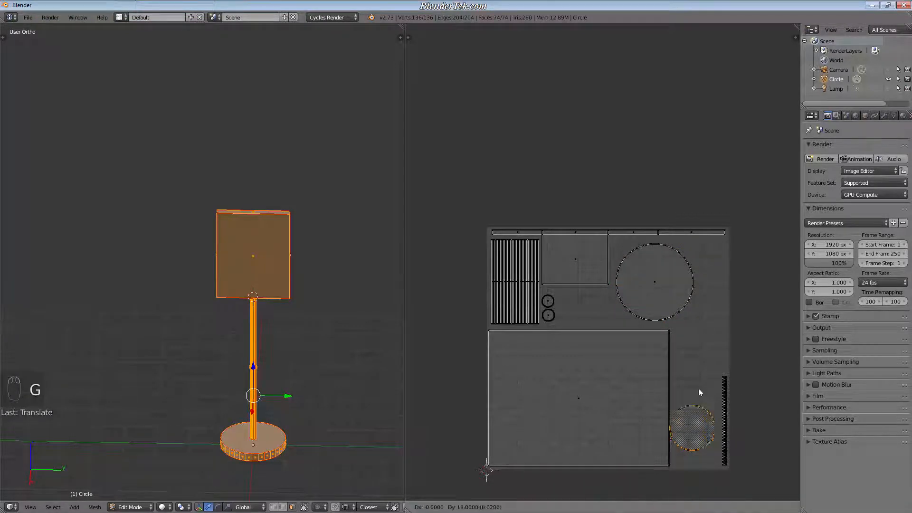
Place the small dotted circle island between the two tiny circles and the large circle, and scale it down slightly.
left_click(613, 316)
key("s")
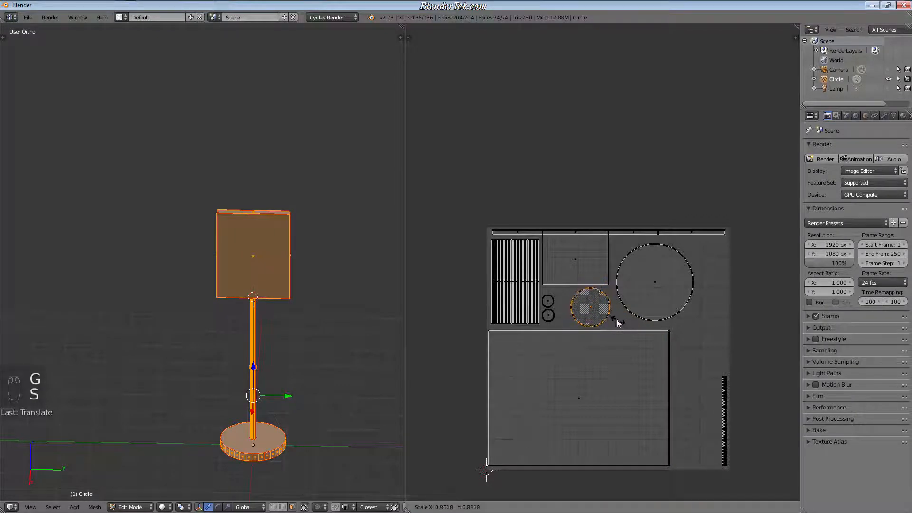
left_click(618, 317)
key("a")
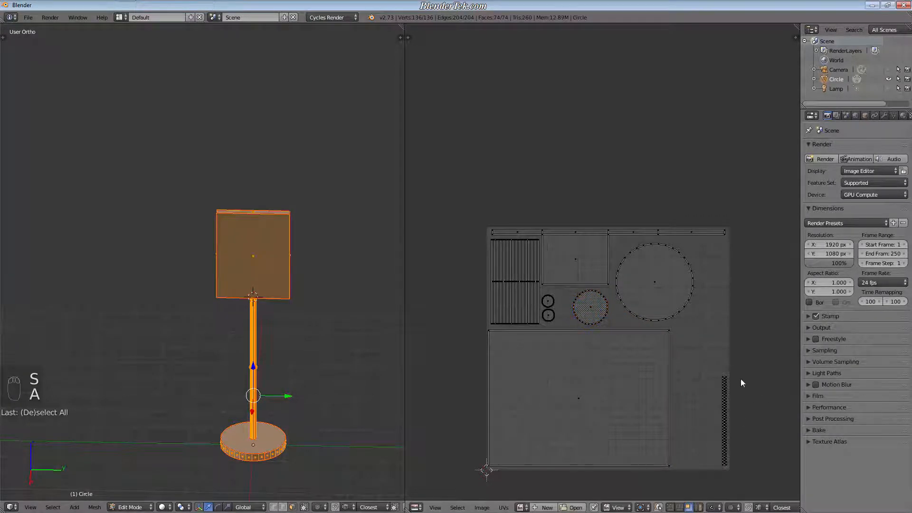
Enlarge the narrow segmented strip island to almost the full height of the UV square and fit it along the right edge.
key("b")
left_click_drag(741, 365, 684, 498)
key("s")
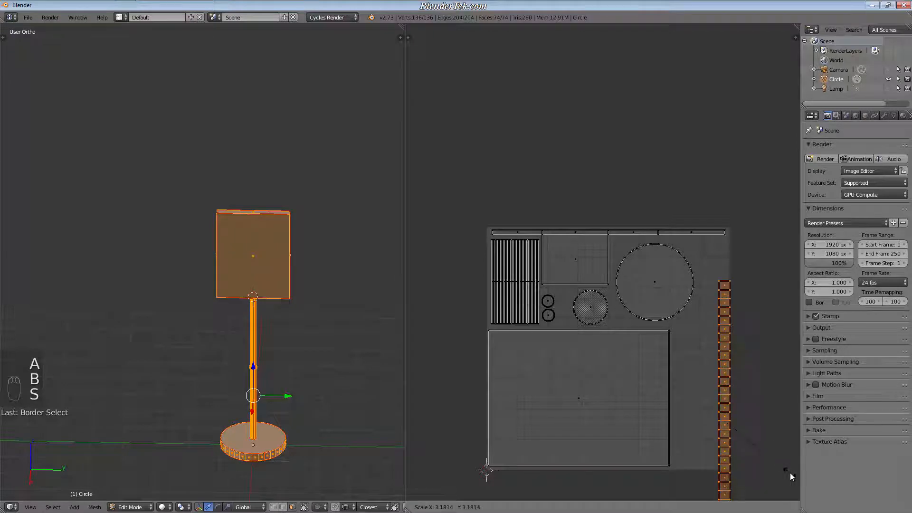
left_click(766, 446)
key("g")
left_click(763, 380)
key("s")
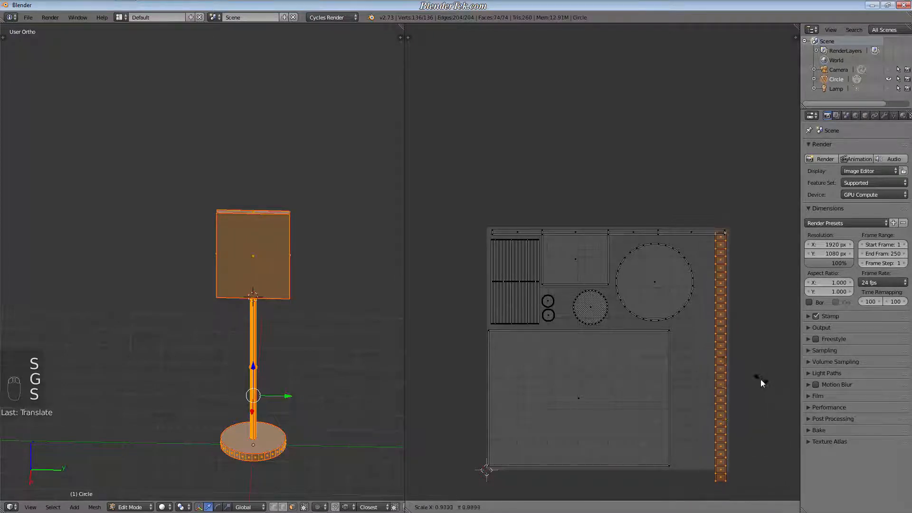
left_click(760, 376)
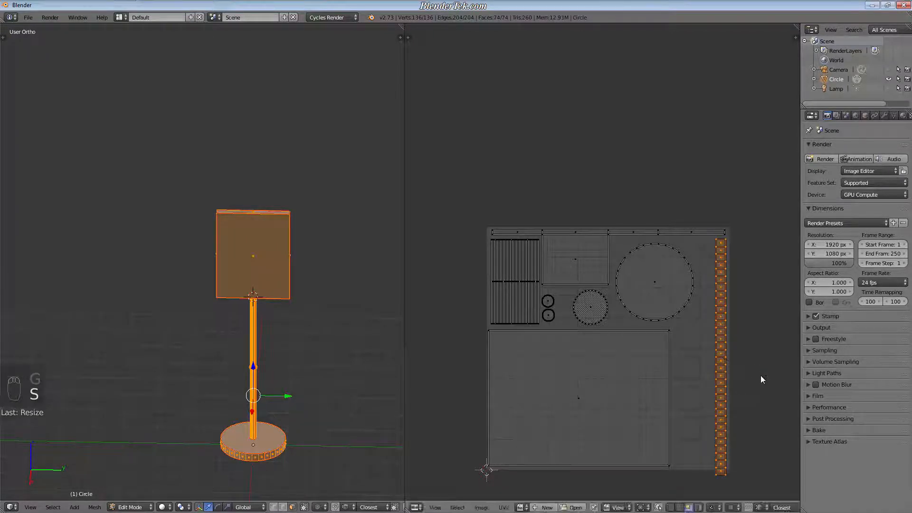
key("g")
left_click(761, 375)
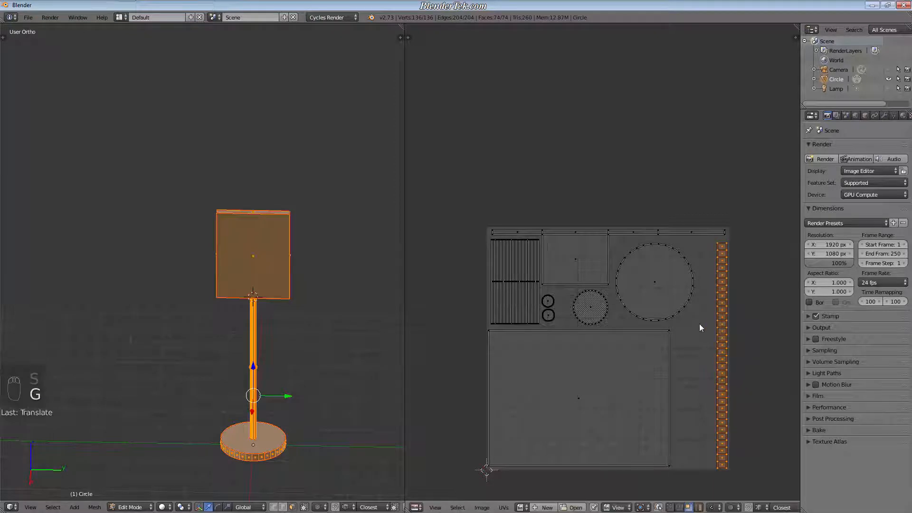
Move the large circle island closer to the segmented strip and scale it up very slightly.
right_click(666, 281)
key("space")
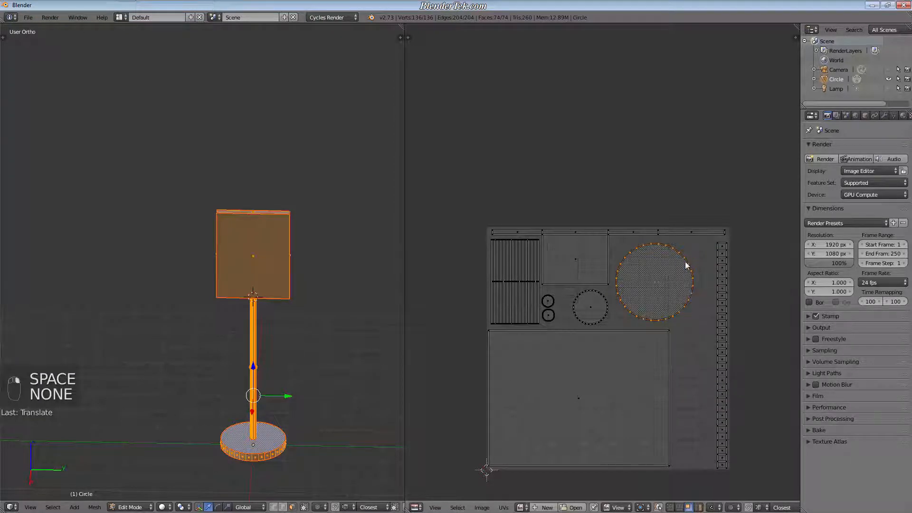
key("g")
left_click(668, 288)
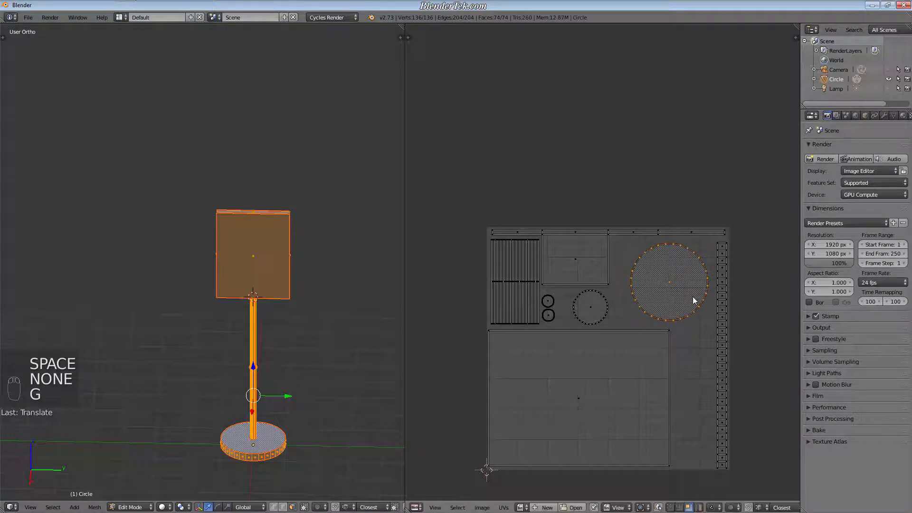
key("s")
left_click(694, 298)
key("g")
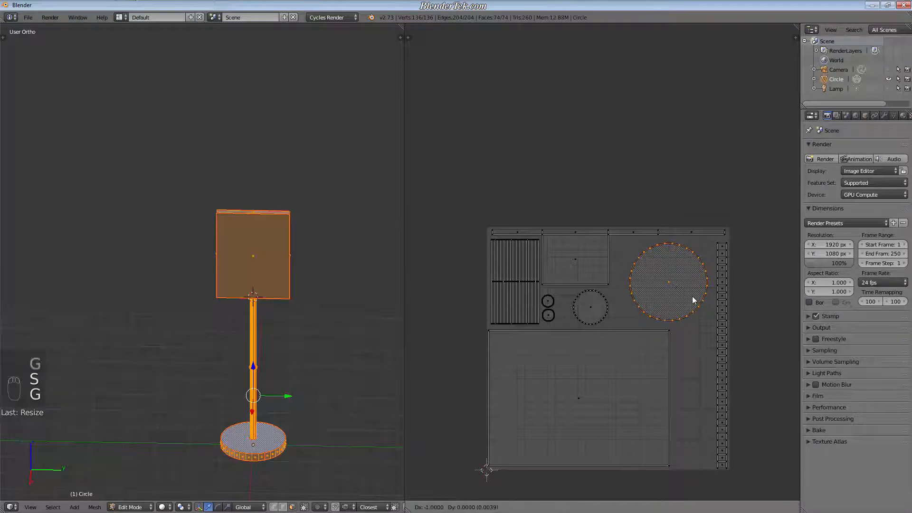
left_click(692, 296)
key("a")
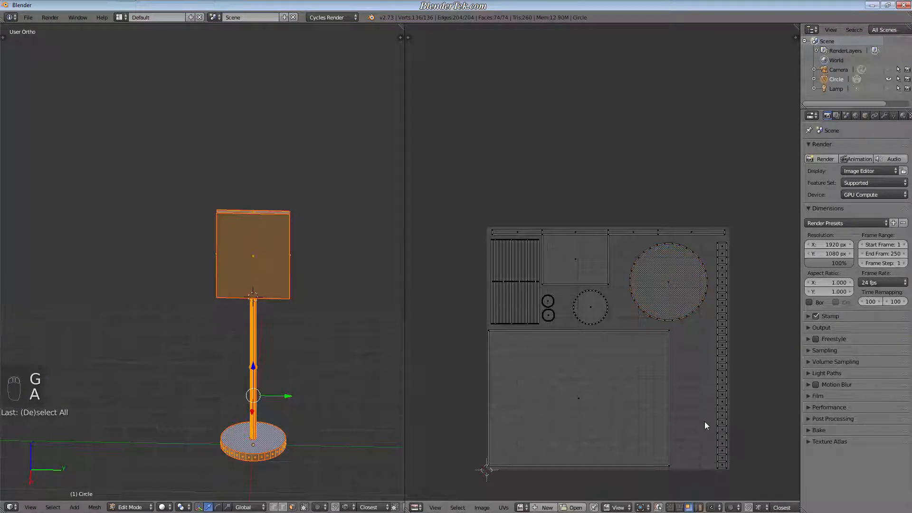
Move the large rectangular island away from the UV square's left edge, leaving gaps to the islands above and the strip beside it.
scroll(568, 452, "up", 1)
right_click(586, 375)
key("g")
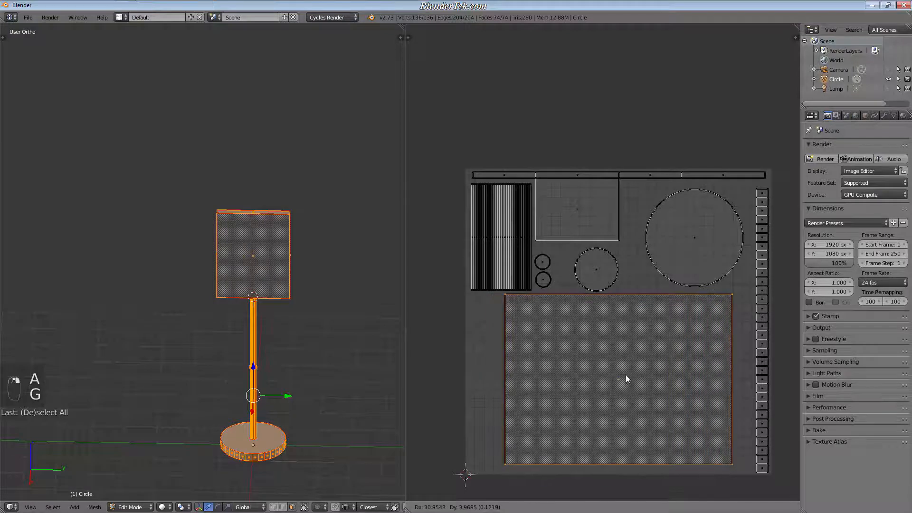
left_click(623, 377)
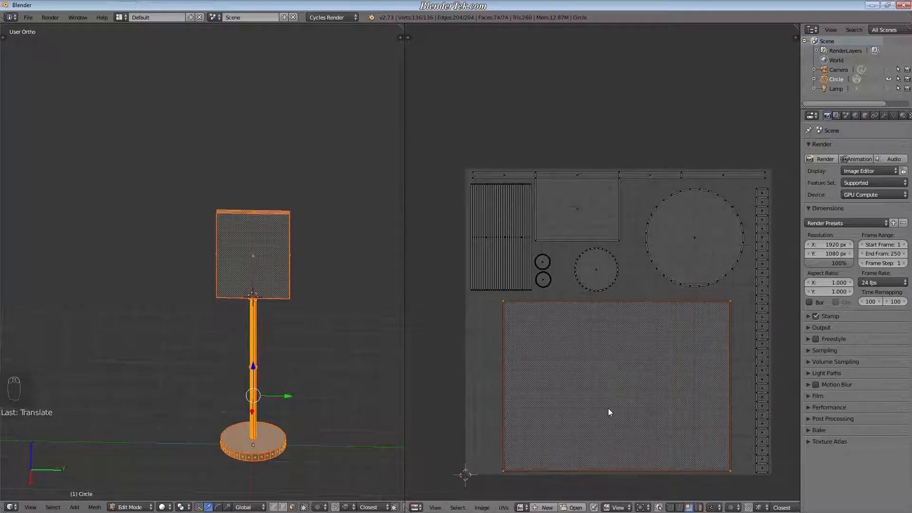
key("g")
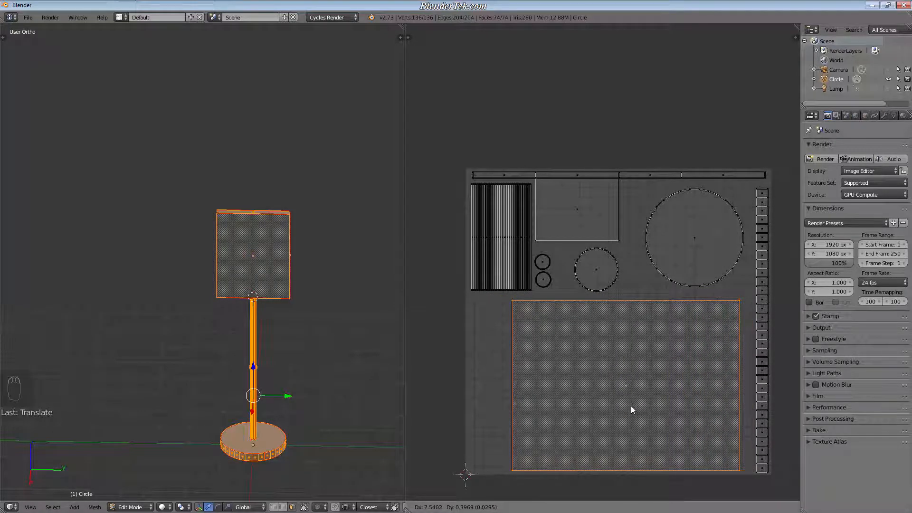
left_click(632, 406)
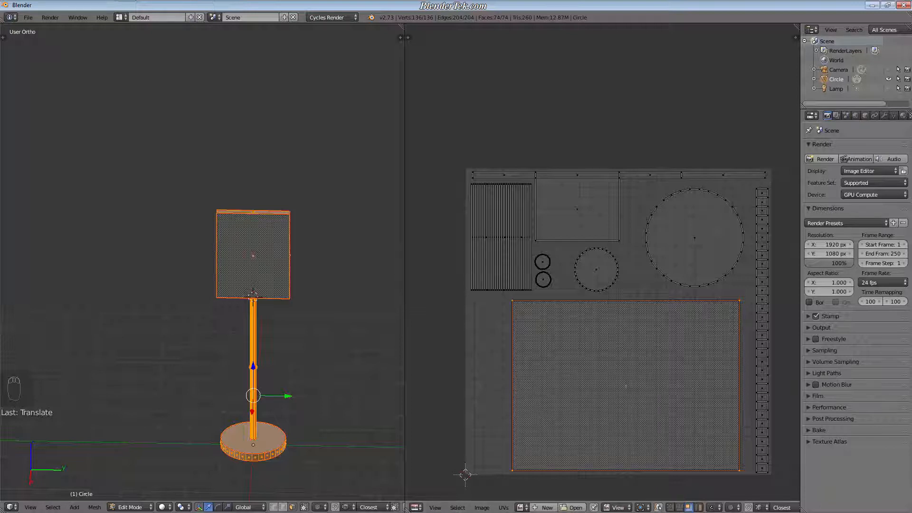
Start exporting the UV layout with all islands selected, and create a Street Sign folder inside UV Unwraps as the destination.
key("a")
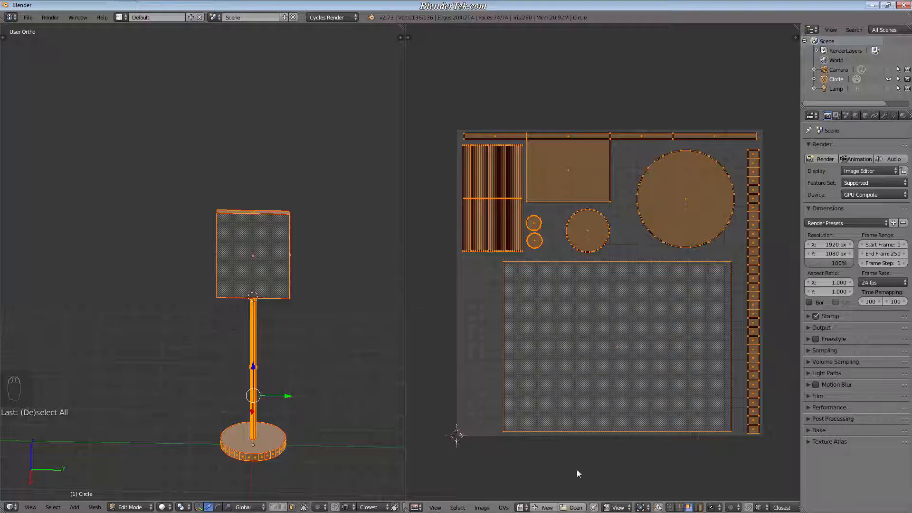
left_click(503, 507)
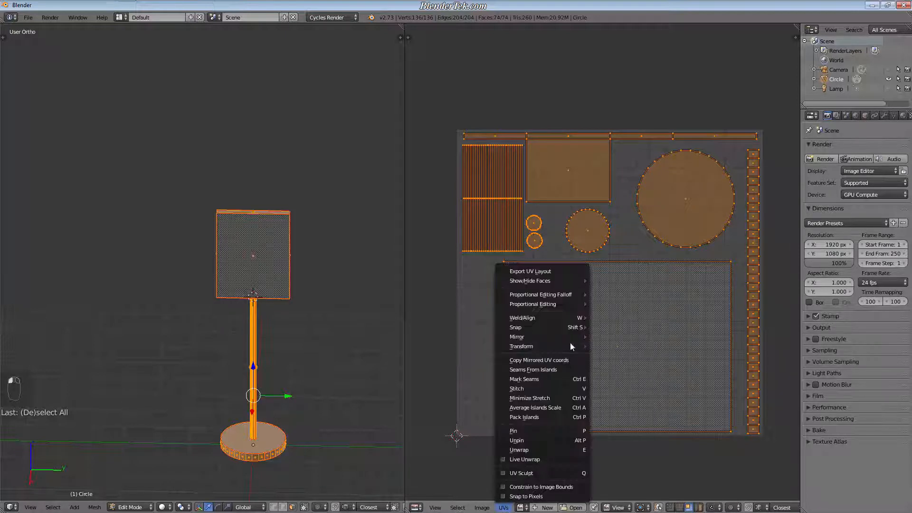
left_click(557, 271)
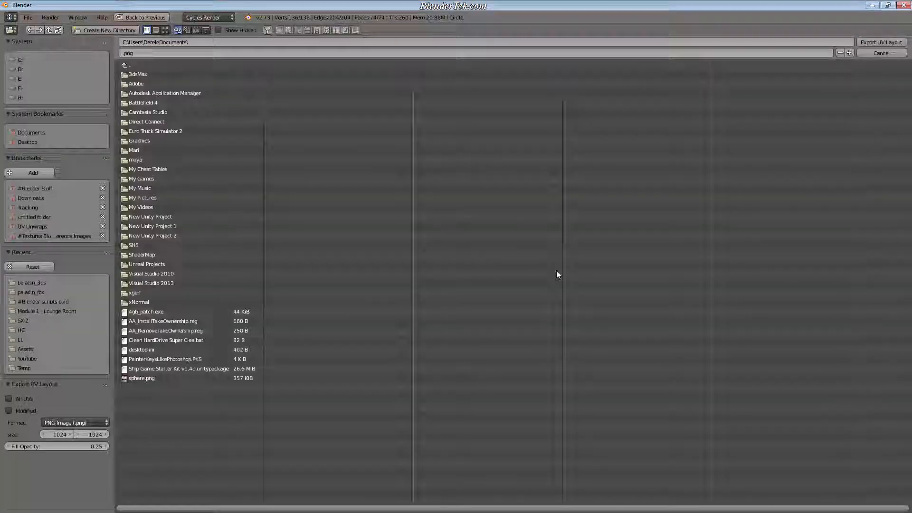
left_click(58, 226)
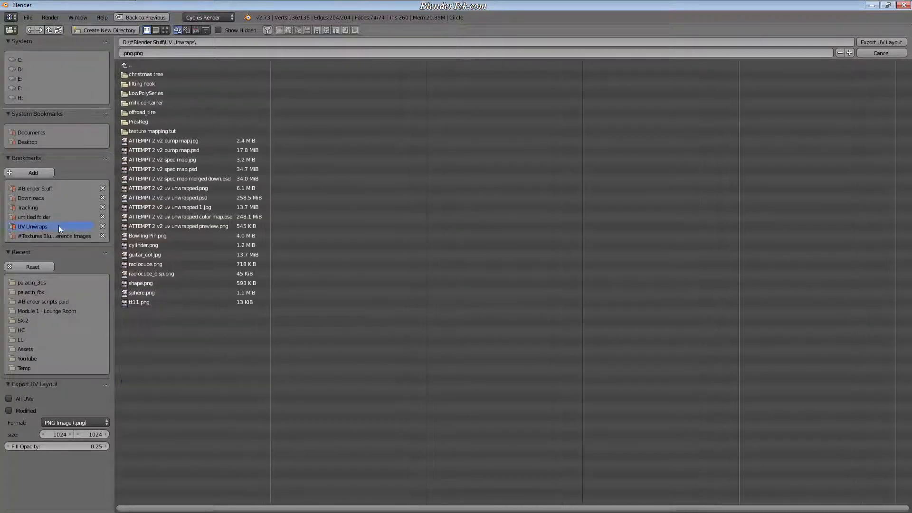
left_click(204, 42)
type("Sign")
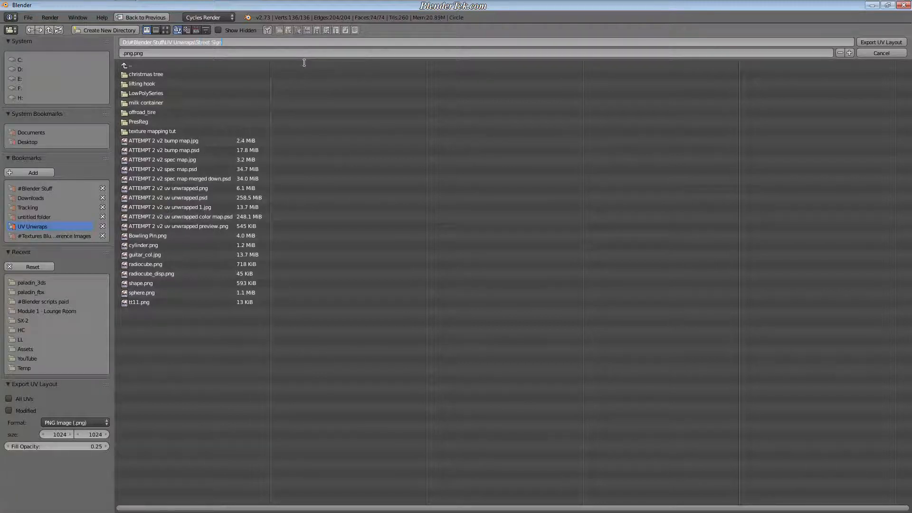
key("Return")
left_click(304, 64)
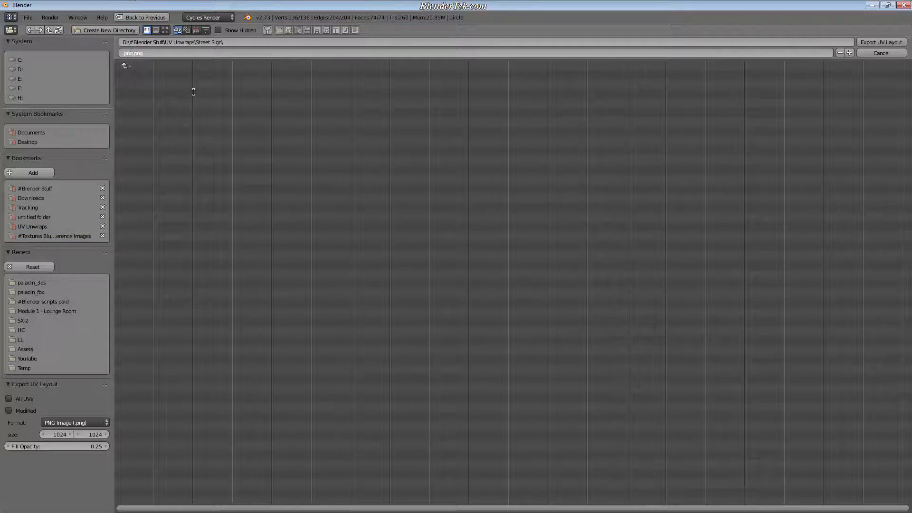
Name the export file UVs.png and set the image size to 2048 by 2048.
key("BackSpace")
key("BackSpace")
left_click(65, 435)
type("2048")
key("Tab")
type("2048")
key("Tab")
key("Return")
Set the fill opacity to 0.5 and export the UV layout.
left_click(65, 447)
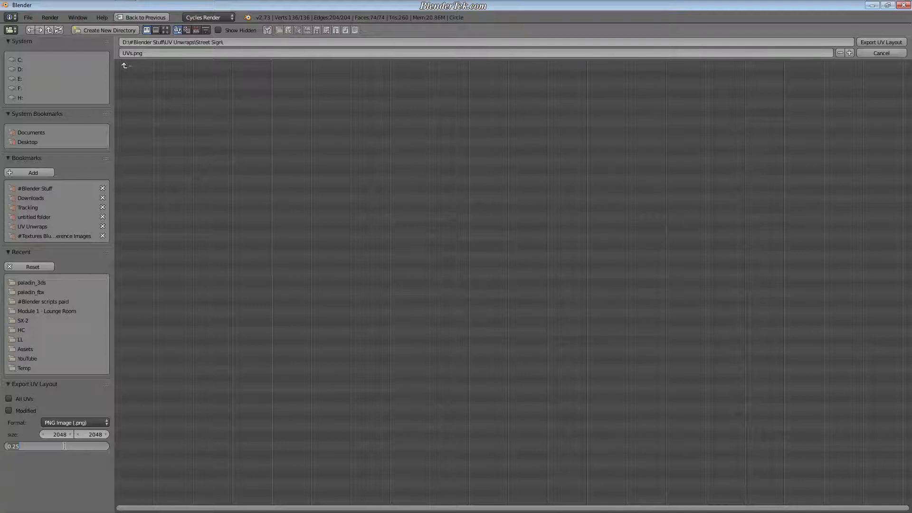
type("0.5")
key("Return")
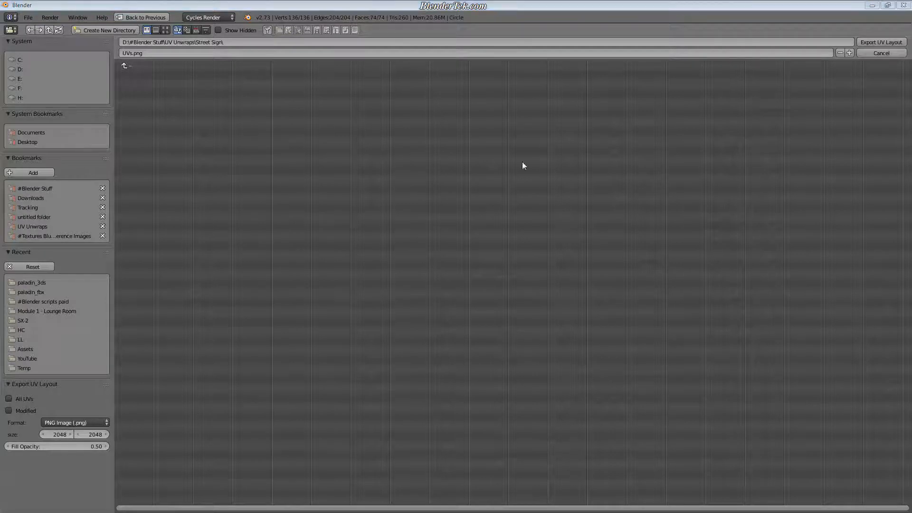
left_click(882, 42)
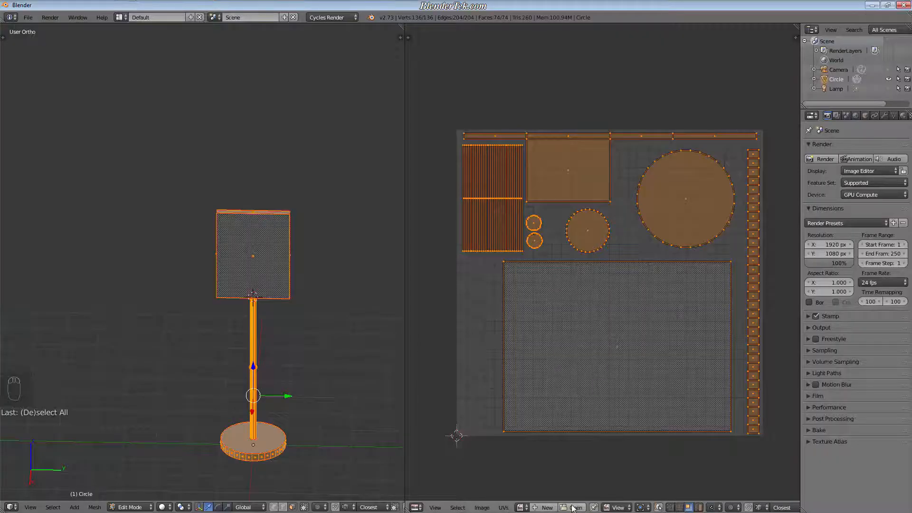
Load the exported UVs.png image into the UV editor.
left_click(522, 508)
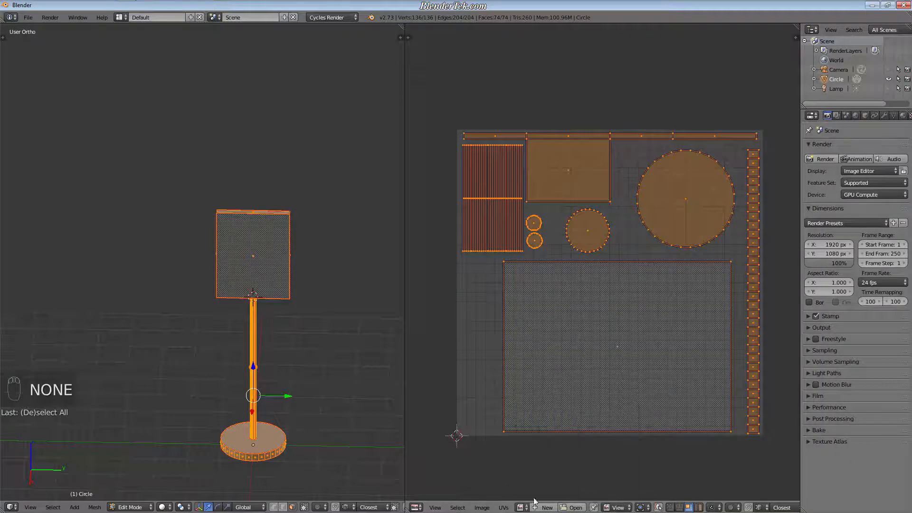
left_click(545, 508)
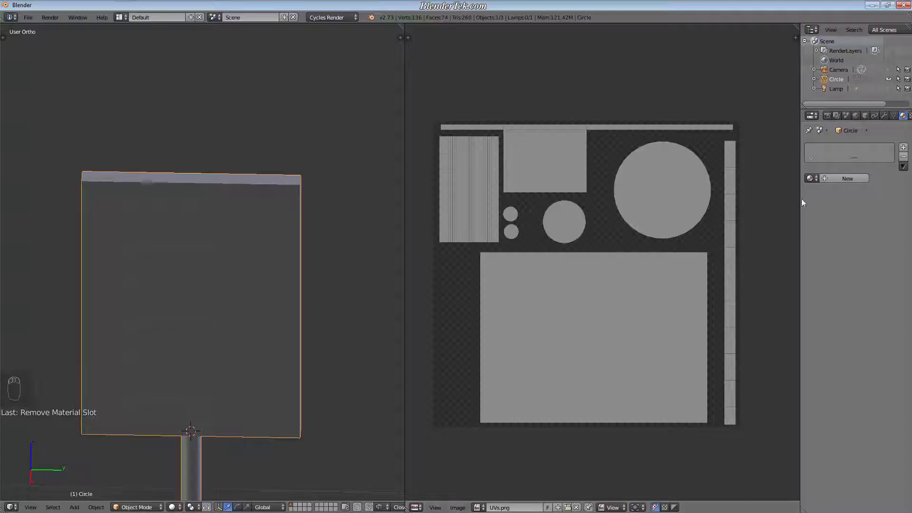
Assign the existing Material to the sign object and use an Image Texture for its diffuse color.
left_click(810, 178)
left_click(793, 201)
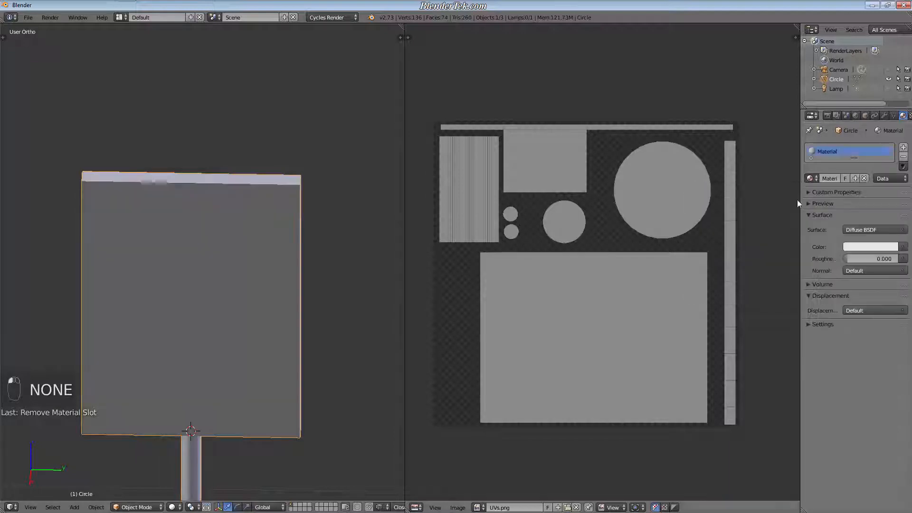
left_click(902, 247)
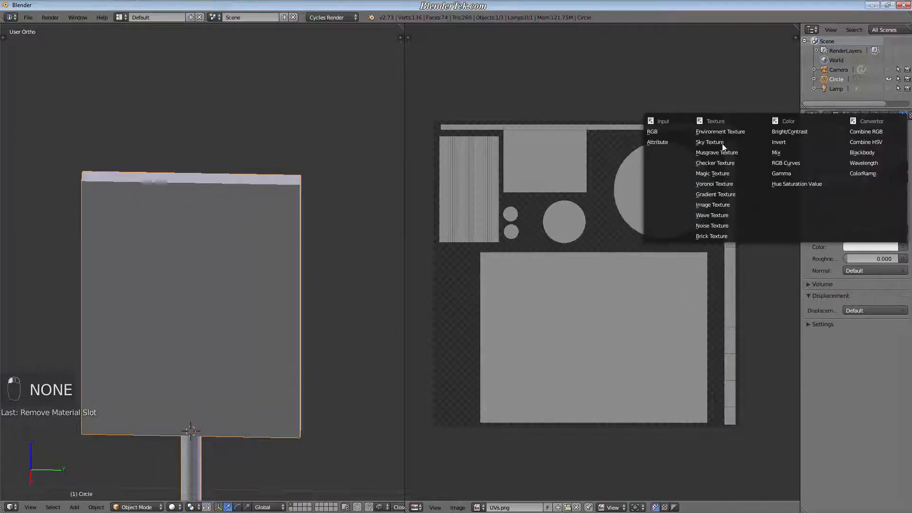
left_click(739, 204)
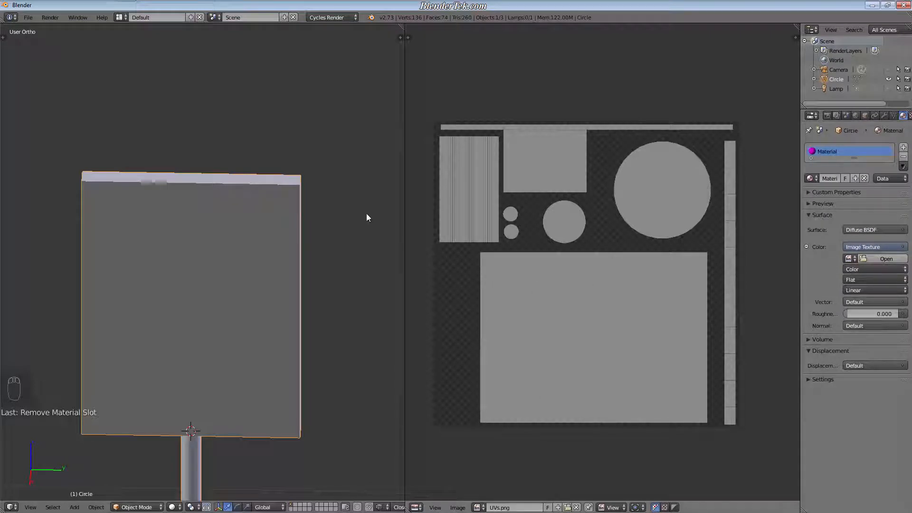
Load UVs.png from the Street Sign folder in UV Unwraps as the material's image texture.
left_click(884, 258)
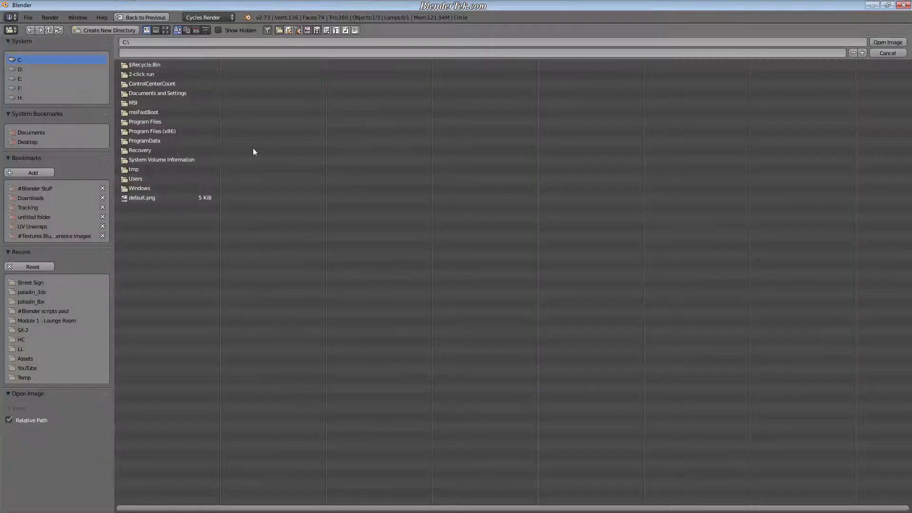
left_click(47, 227)
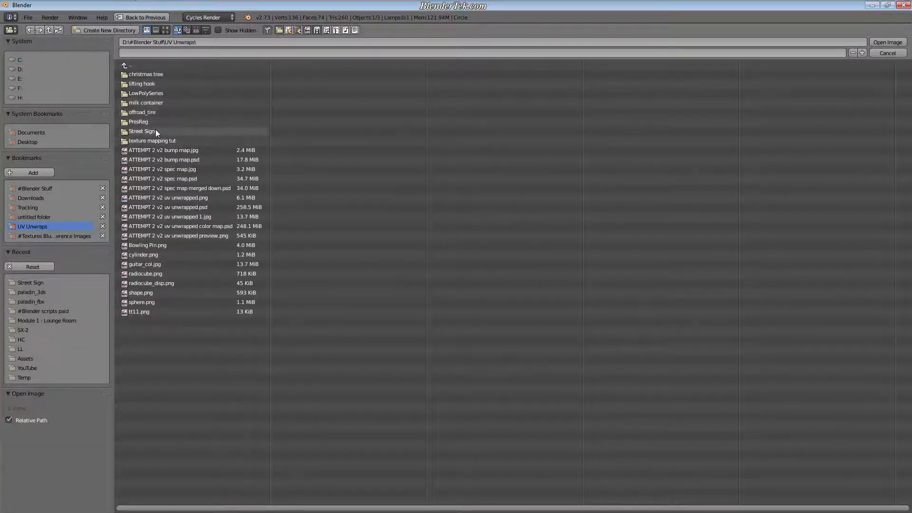
left_click(156, 130)
double_click(162, 77)
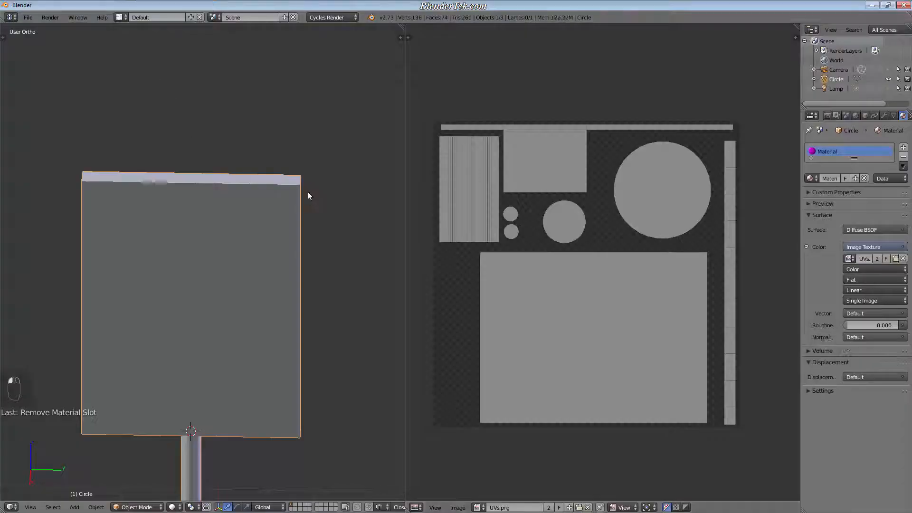
Deselect everything, switch the 3D viewport shading to Texture, and check the sign's front face.
key("a")
middle_click_drag(285, 295, 285, 361)
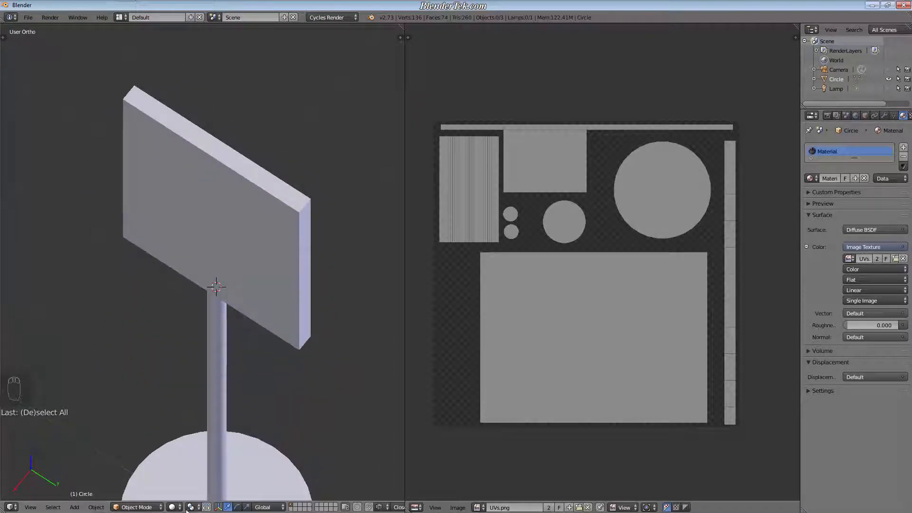
left_click(181, 507)
left_click(191, 463)
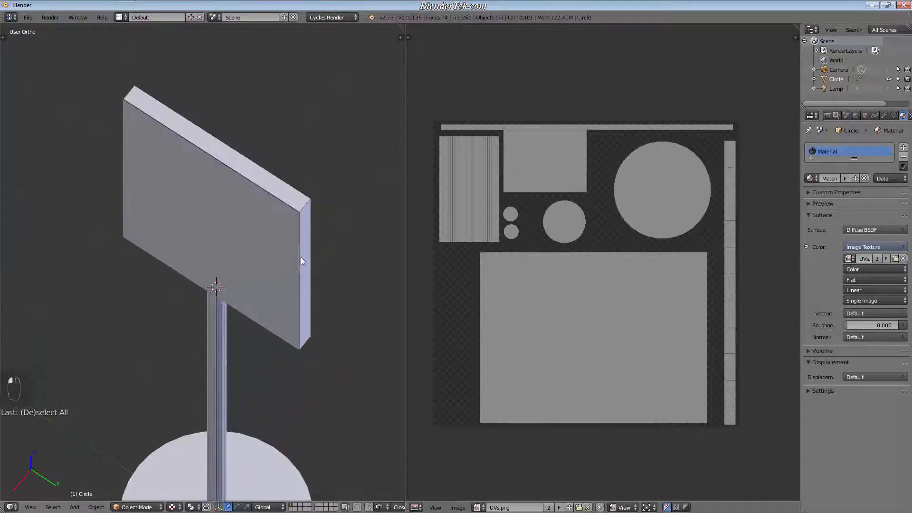
middle_click_drag(301, 257, 320, 334)
scroll(320, 334, "up", 4)
scroll(323, 379, "up", 1)
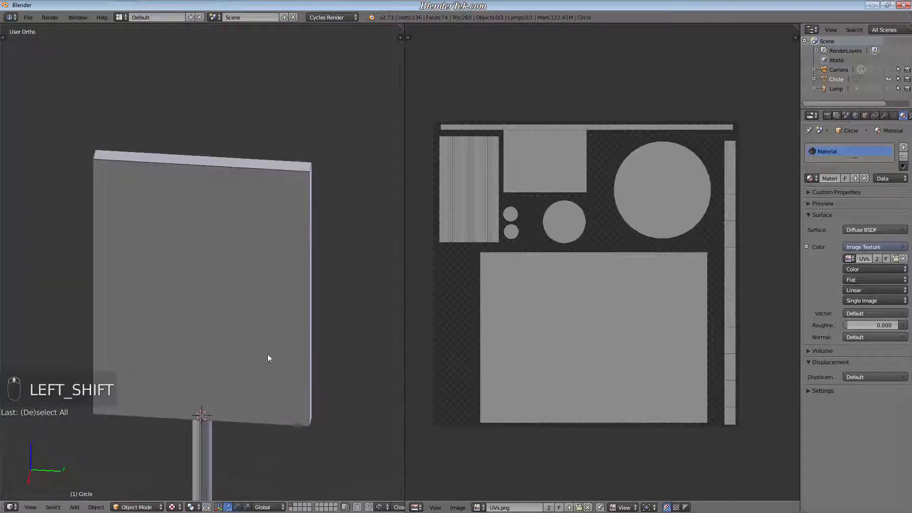
Put the sign into Texture Paint mode and set the brush color to black.
left_click(137, 507)
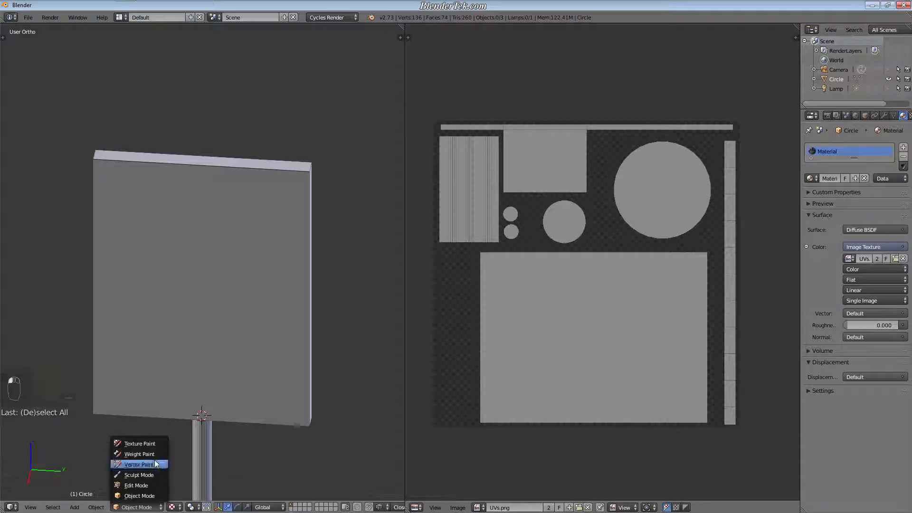
left_click(140, 443)
middle_click_drag(247, 319, 342, 329, "shift")
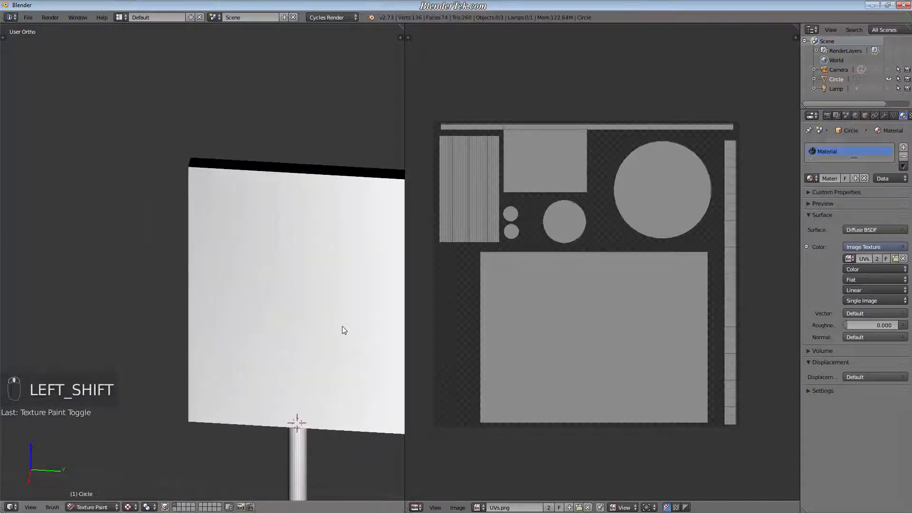
key("t")
key("t")
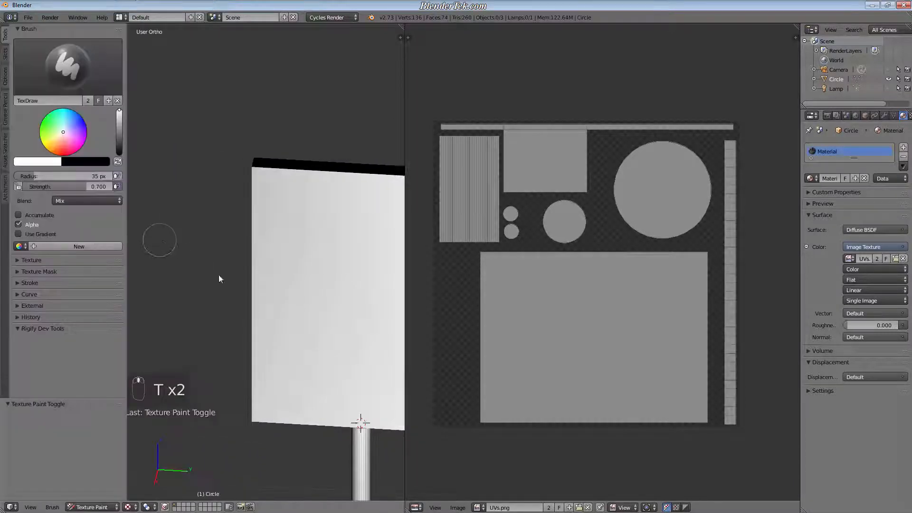
left_click(73, 162)
left_click(45, 161)
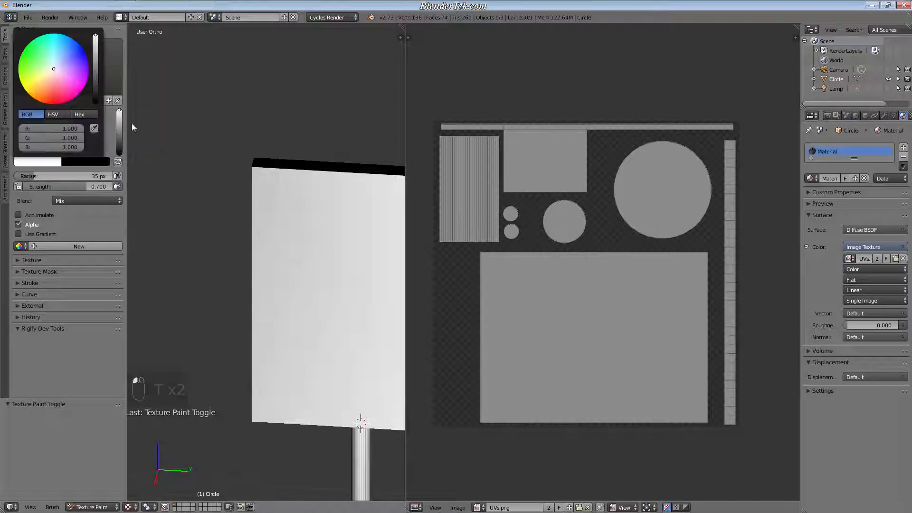
left_click_drag(94, 80, 95, 101)
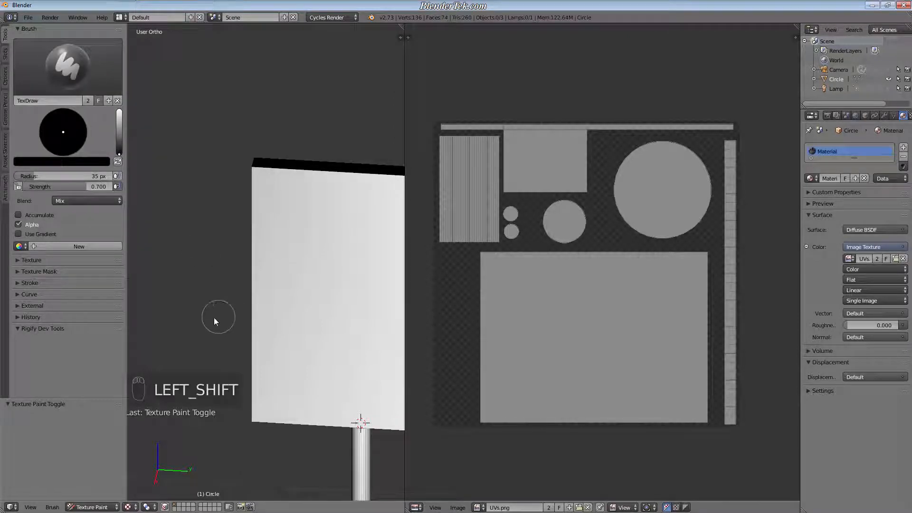
Paint black test strokes on the sign's front face and on top of the round base.
mouse_move(328, 327)
left_mouse_down()
mouse_move(349, 250)
mouse_move(403, 255)
left_mouse_up()
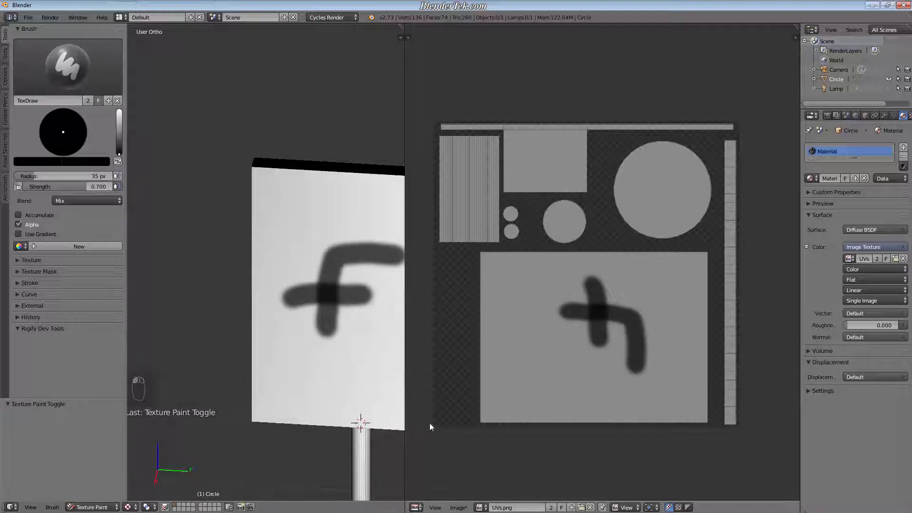
middle_click_drag(469, 460, 464, 440, "shift")
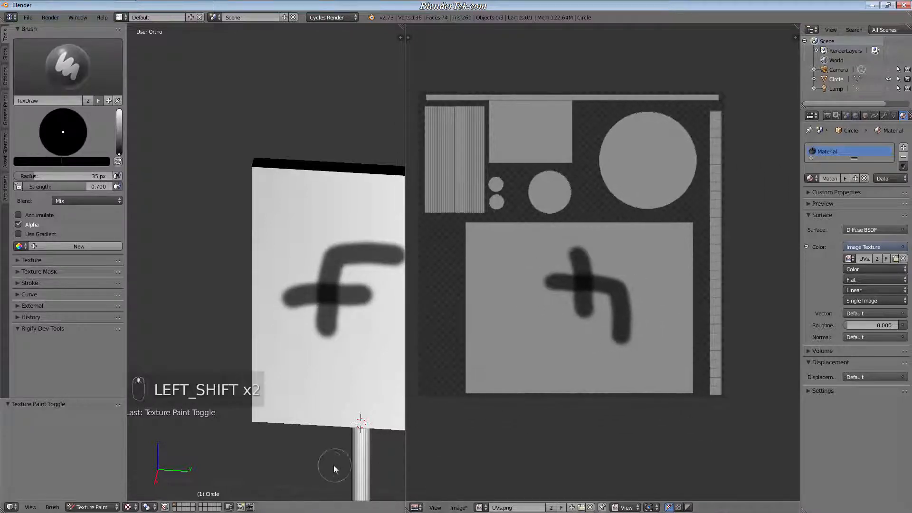
middle_click_drag(330, 464, 253, 35, "shift")
middle_click_drag(262, 494, 281, 408, "shift")
scroll(301, 373, "up", 4)
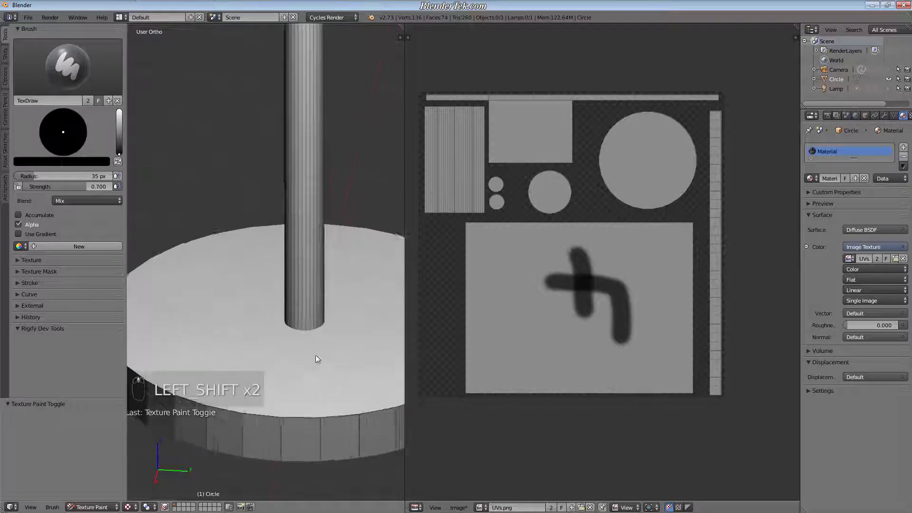
mouse_move(316, 355)
middle_mouse_down()
mouse_move(318, 418)
mouse_move(300, 383)
middle_mouse_up()
left_click_drag(300, 380, 299, 421)
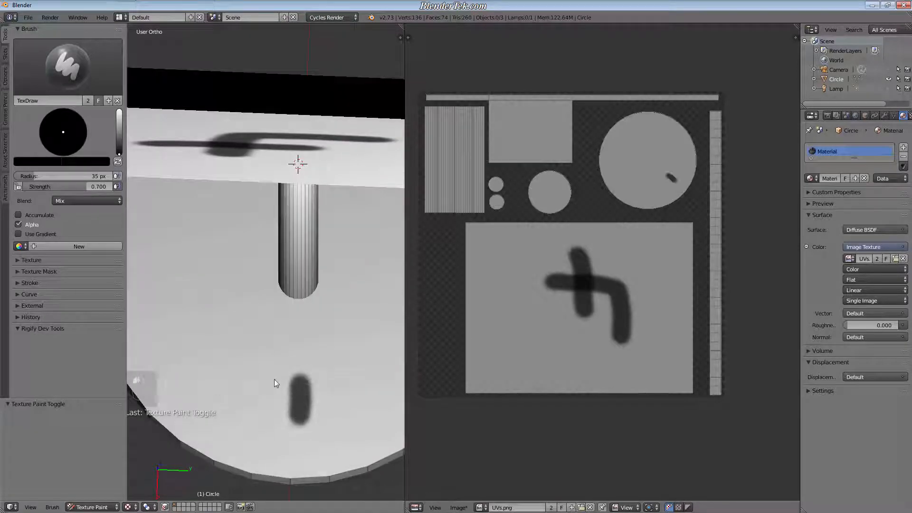
scroll(337, 390, "down", 3)
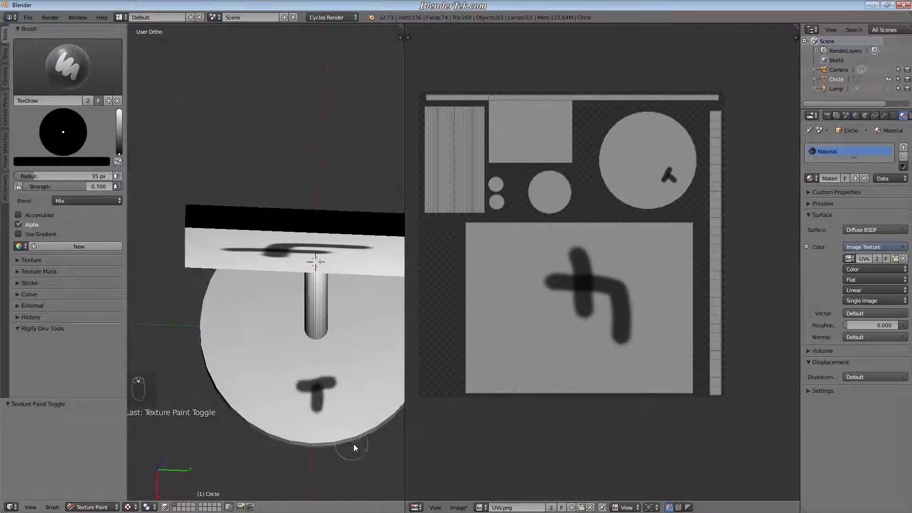
Save the painted UVs.png image.
mouse_move(352, 448)
middle_mouse_down("shift")
mouse_move(290, 430)
mouse_move(290, 412)
mouse_move(303, 454)
middle_mouse_up("shift")
scroll(292, 419, "down", 2)
left_click(459, 507)
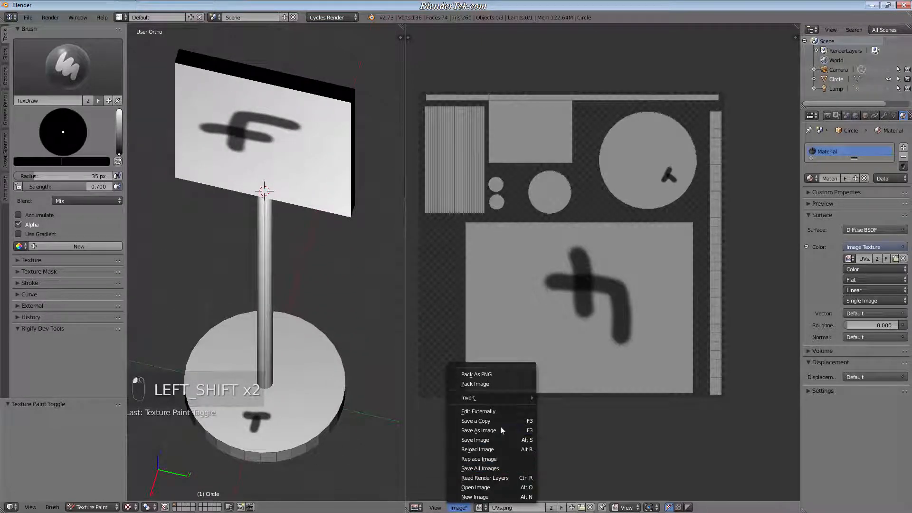
left_click(510, 440)
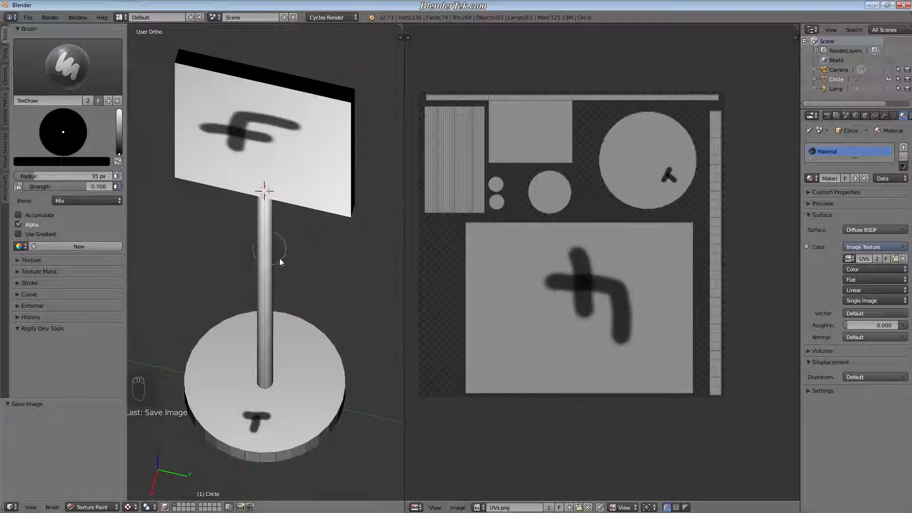
Set the brush radius to 3 px and paint small handwritten lettering down the pole.
scroll(267, 293, "up", 5)
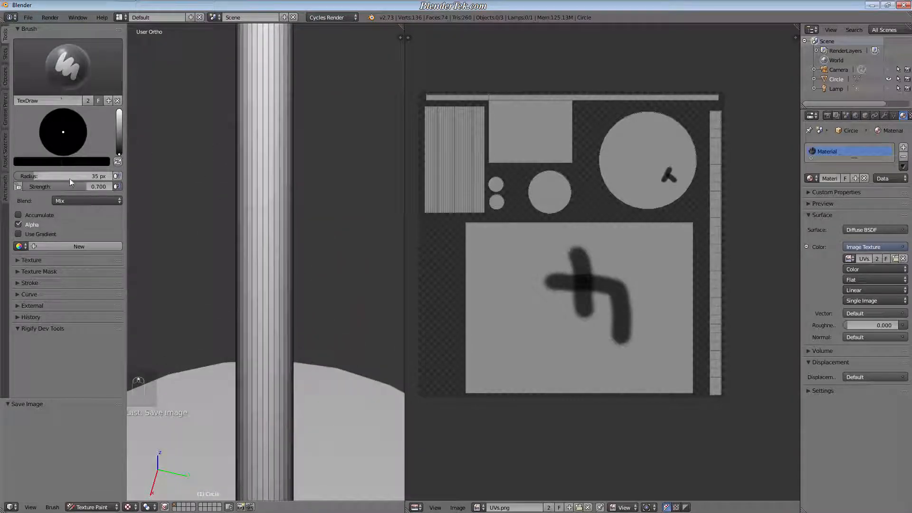
left_click_drag(69, 177, 61, 178)
scroll(251, 214, "up", 4)
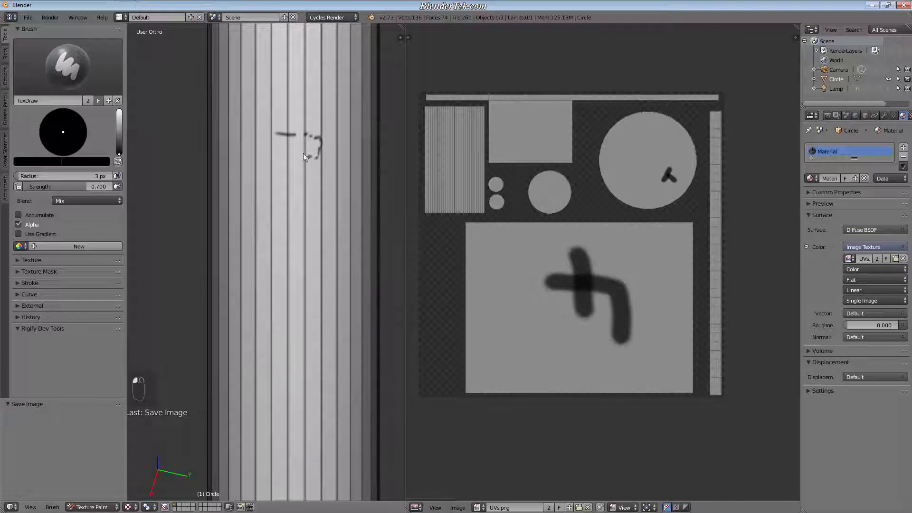
left_click_drag(303, 153, 302, 142)
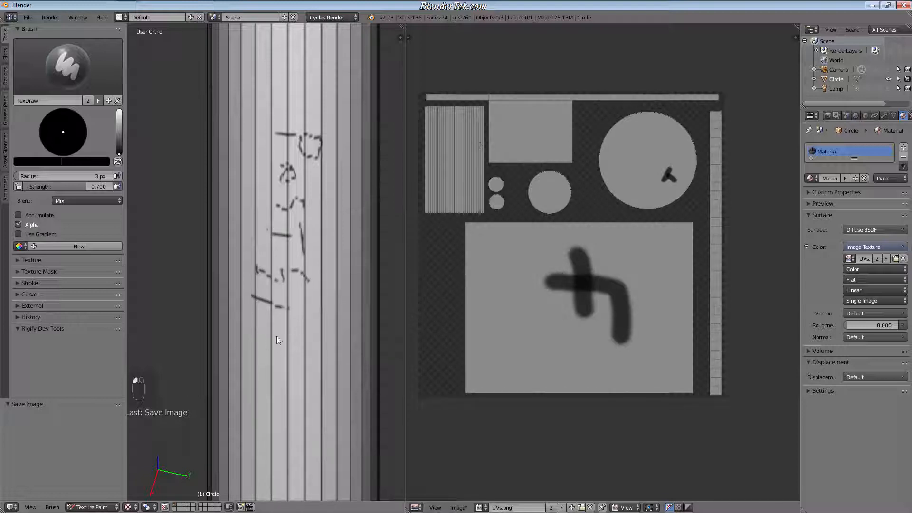
mouse_move(278, 395)
left_mouse_down()
mouse_move(259, 393)
mouse_move(274, 445)
left_mouse_up()
scroll(484, 142, "up", 13)
scroll(463, 224, "down", 15)
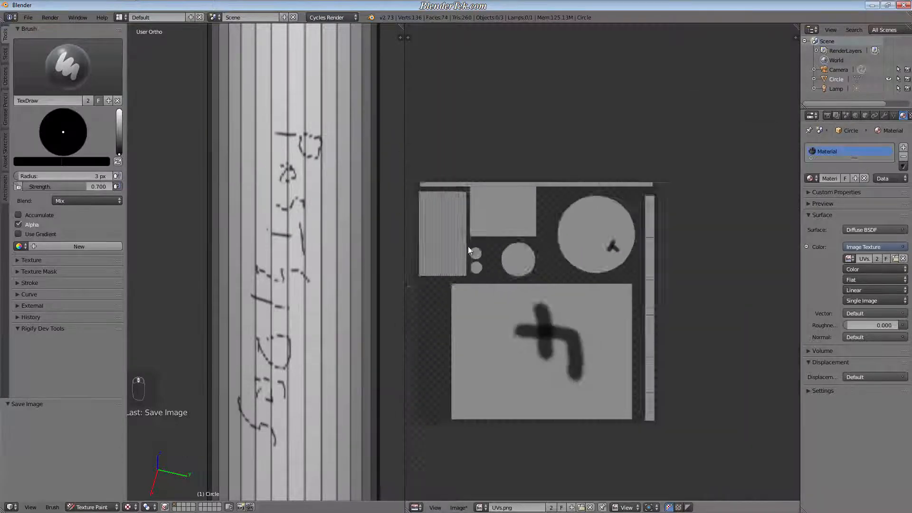
scroll(470, 254, "up", 2)
Undo all the small lettering strokes on the pole.
key("ctrl+z")
key("ctrl+z")
key("ctrl+z")
key("ctrl+z")
key("ctrl+z")
key("ctrl+z")
key("ctrl+z")
key("ctrl+z")
key("ctrl+z")
key("ctrl+z")
key("ctrl+z")
key("ctrl+z")
key("ctrl+z")
key("ctrl+z")
key("ctrl+z")
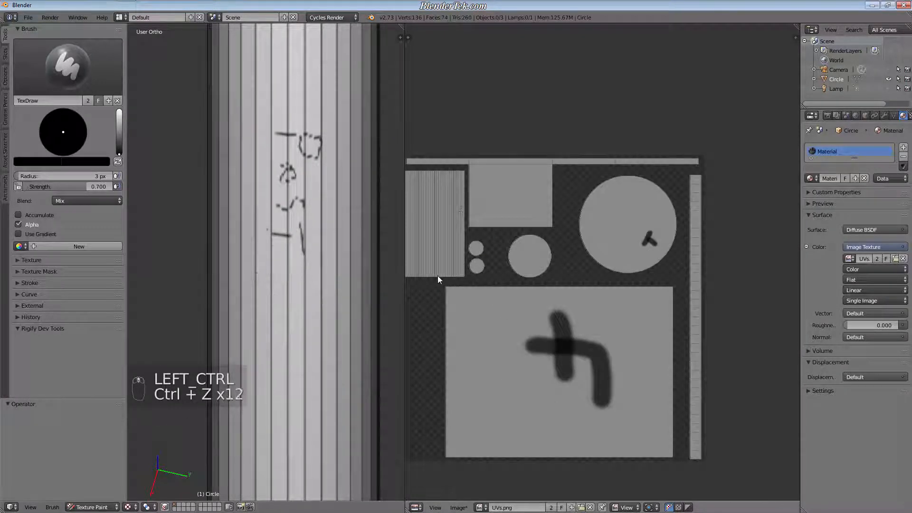
key("ctrl+z")
key("ctrl+z")
key("ctrl+z")
key("ctrl+z")
key("ctrl+z")
Return the sign from Texture Paint to Object Mode.
scroll(499, 337, "down", 6)
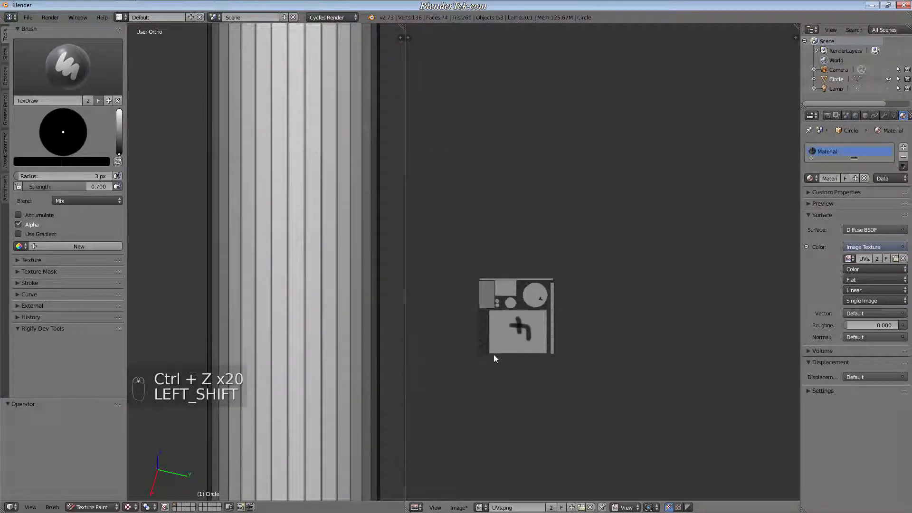
scroll(247, 266, "down", 10)
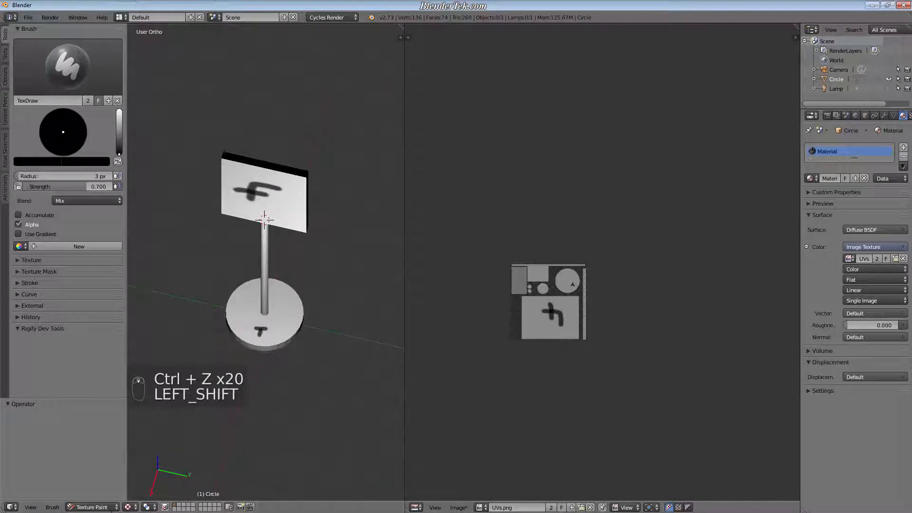
left_click(86, 508)
left_click(87, 491)
scroll(328, 304, "up", 3)
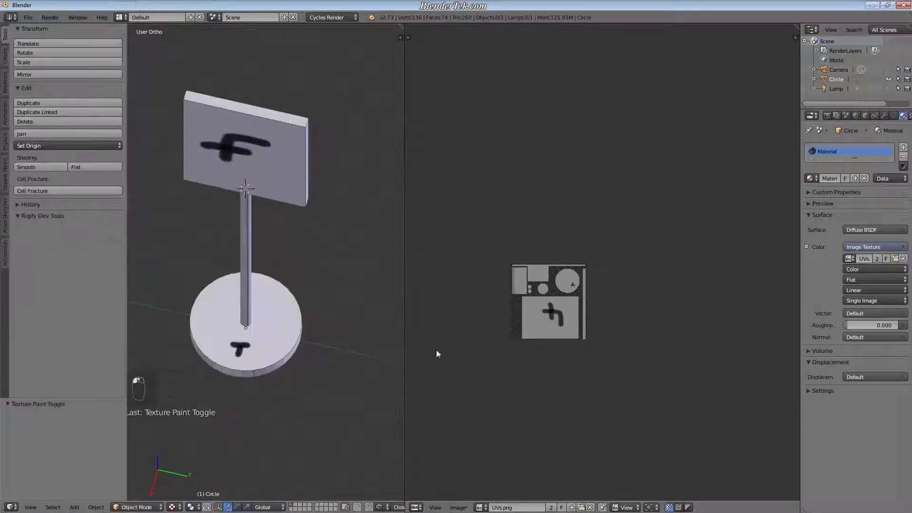
Save the UVs.png image again and hide the 3D viewport's tool shelf.
left_click(459, 507)
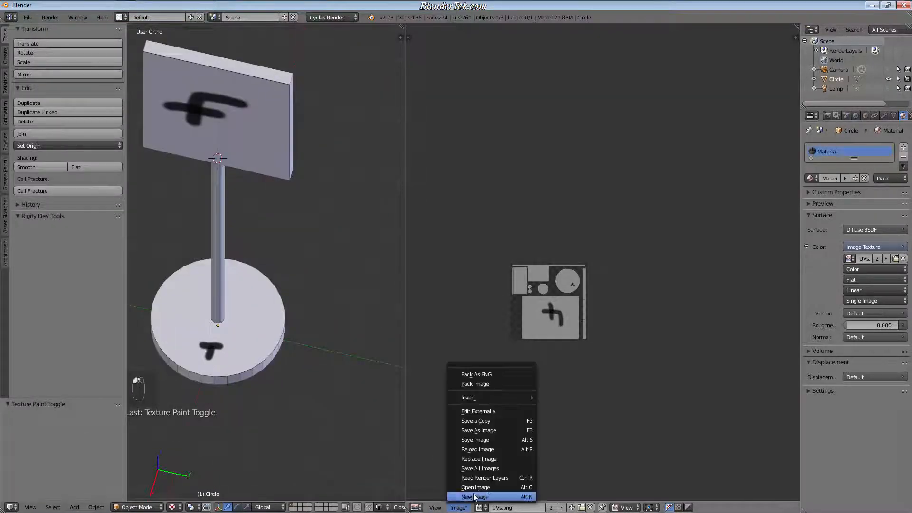
left_click(494, 433)
scroll(554, 297, "up", 3)
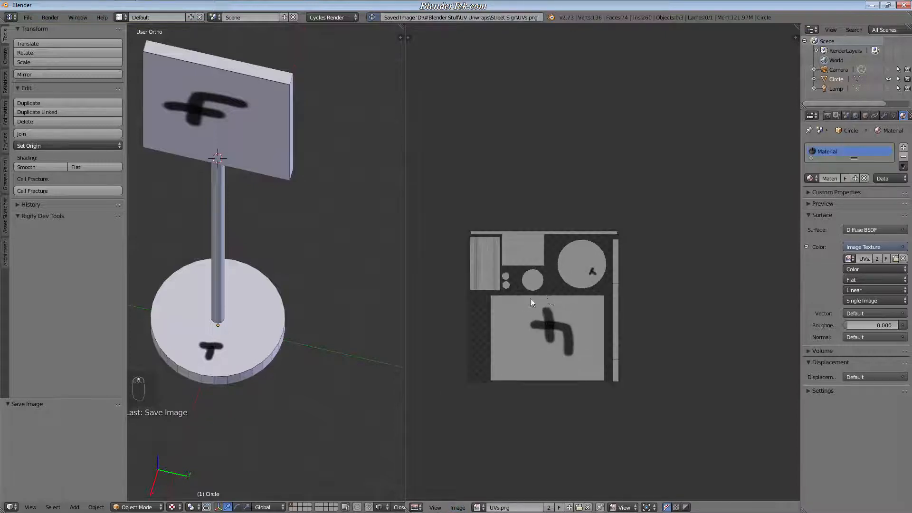
scroll(551, 304, "up", 3)
key("t")
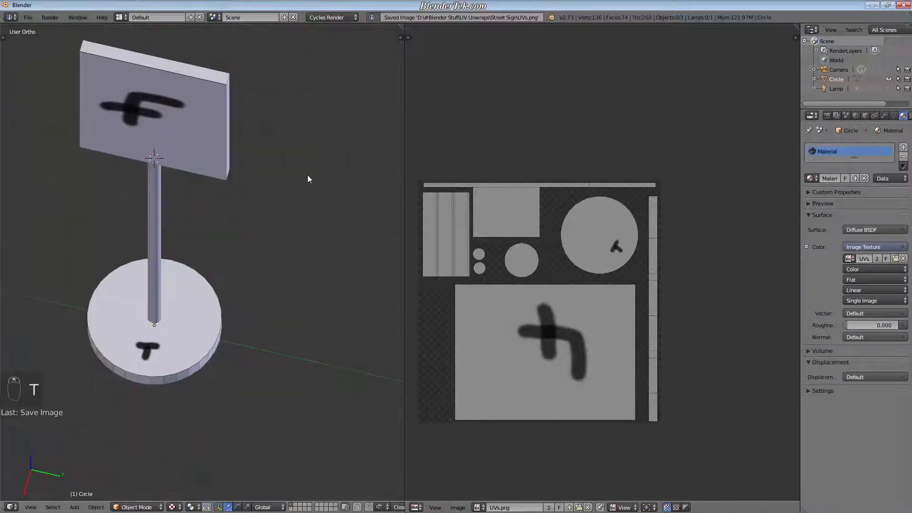
Switch to Adobe Photoshop CC 2014 and open the saved UVs.png image.
left_click(13, 6)
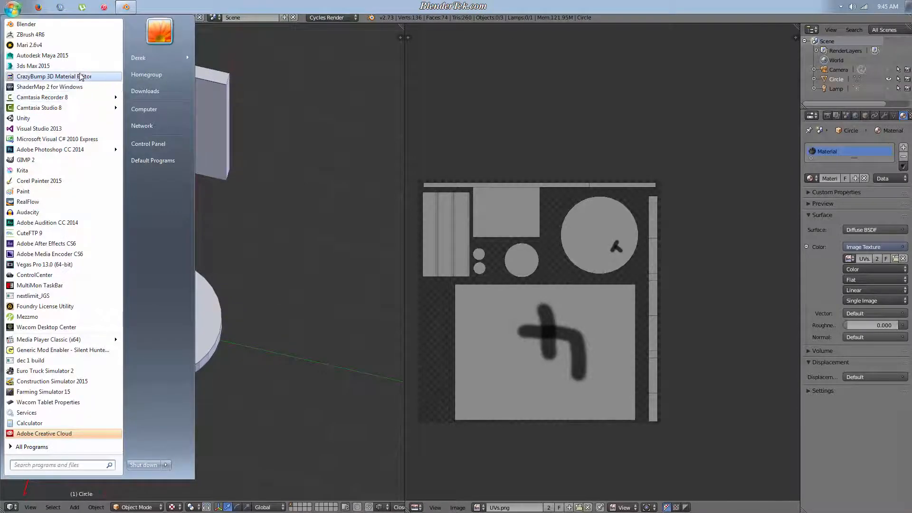
left_click(87, 151)
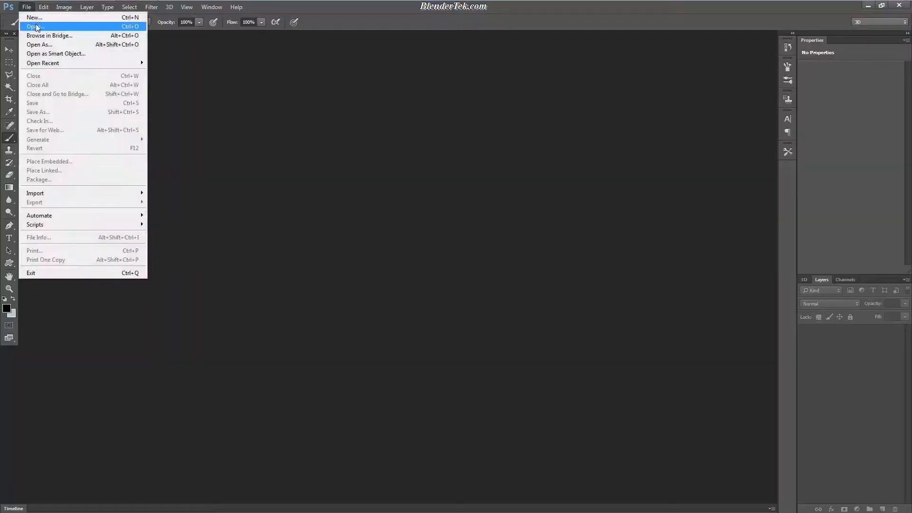
left_click(36, 27)
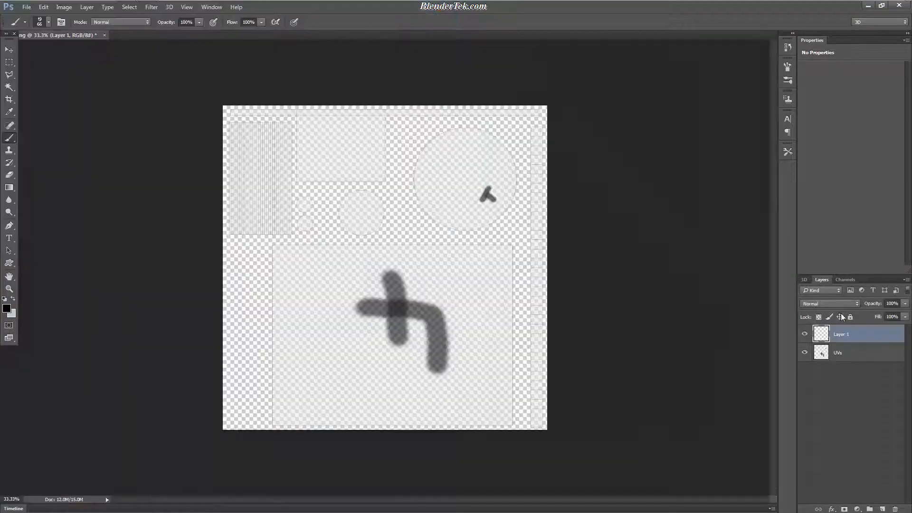
Move Layer 1 below the UVs layer and rename it "backgroud".
left_click_drag(838, 334, 836, 383)
double_click(842, 353)
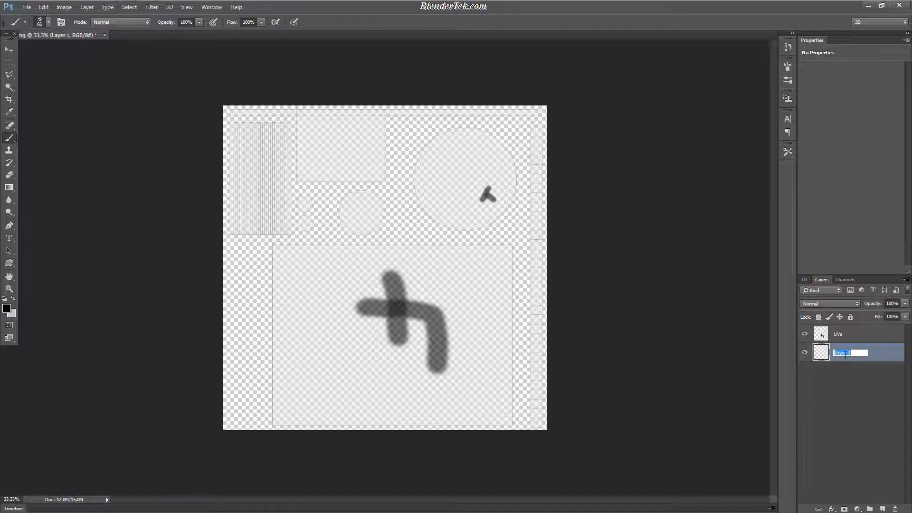
type("backgroud")
key("Return")
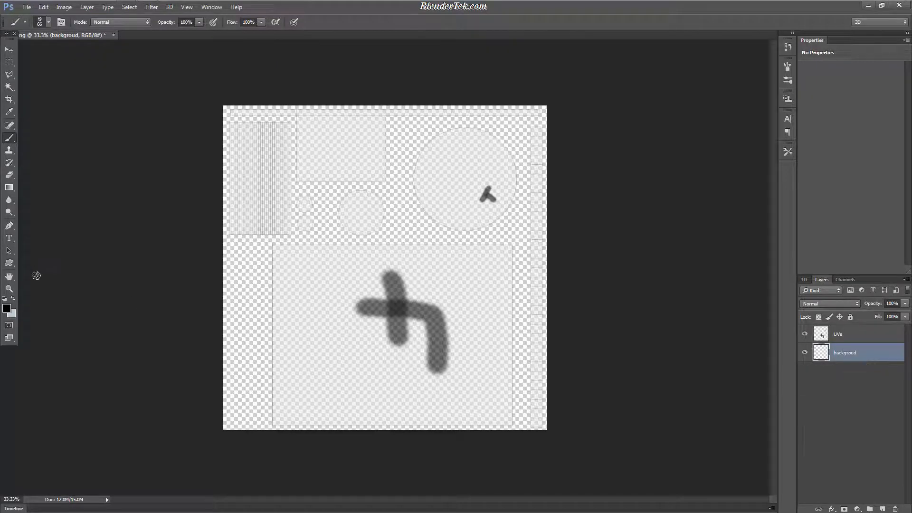
Set the foreground color to white (ffffff) and fill the backgroud layer with it using the Paint Bucket.
left_click(13, 299)
left_click(7, 309)
left_click_drag(632, 271, 600, 244)
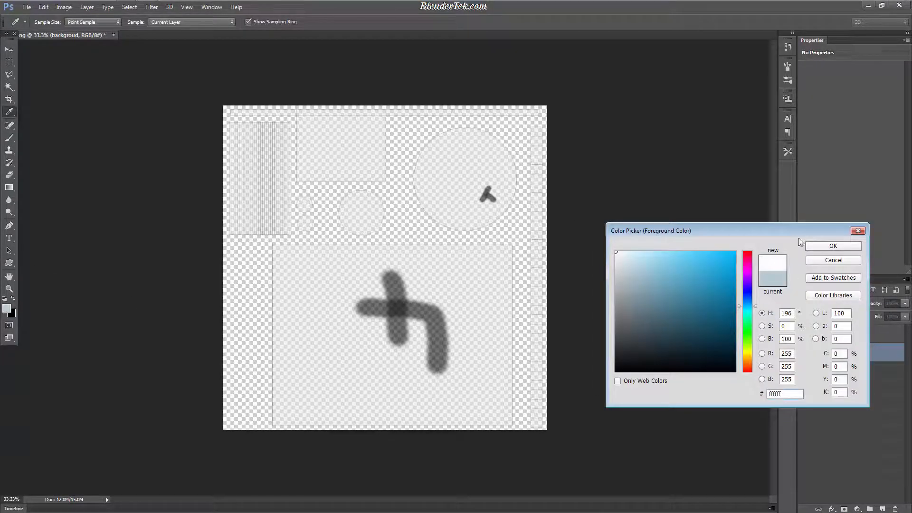
left_click(825, 247)
left_click(9, 177)
left_click(476, 309)
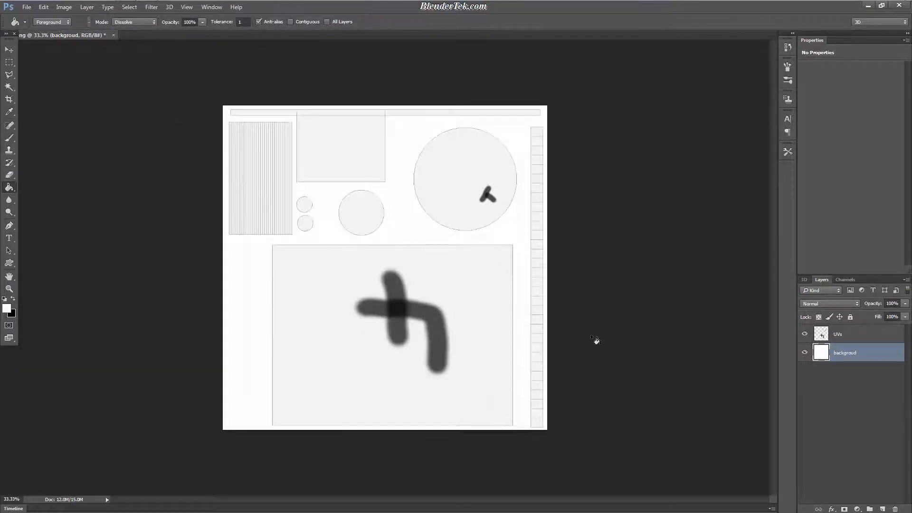
Add a new layer above the backgroud layer, put it in a group, and name the group Diffuse.
left_click(881, 508)
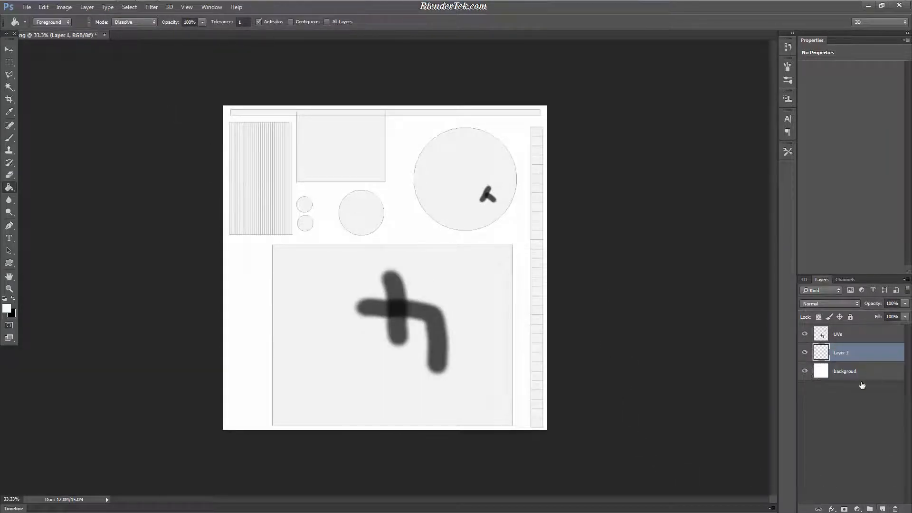
key("ctrl+g")
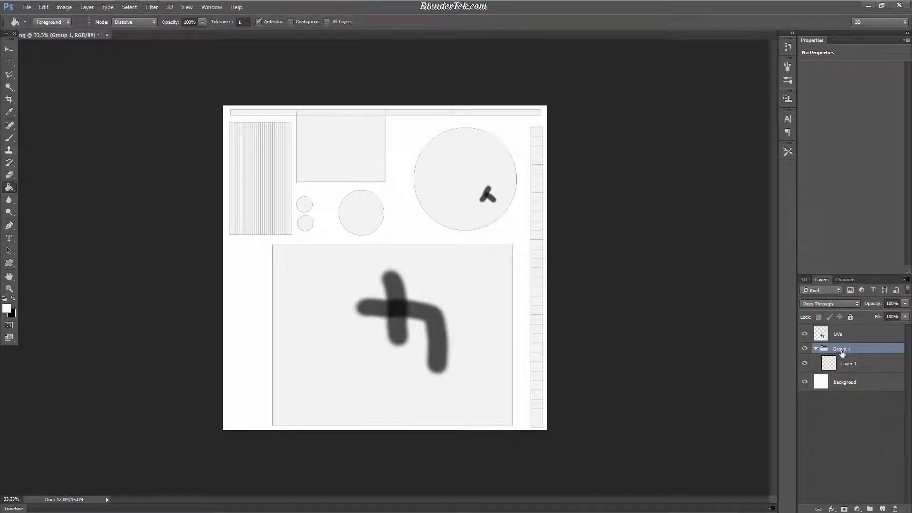
double_click(843, 351)
type("Diffuse")
key("Return")
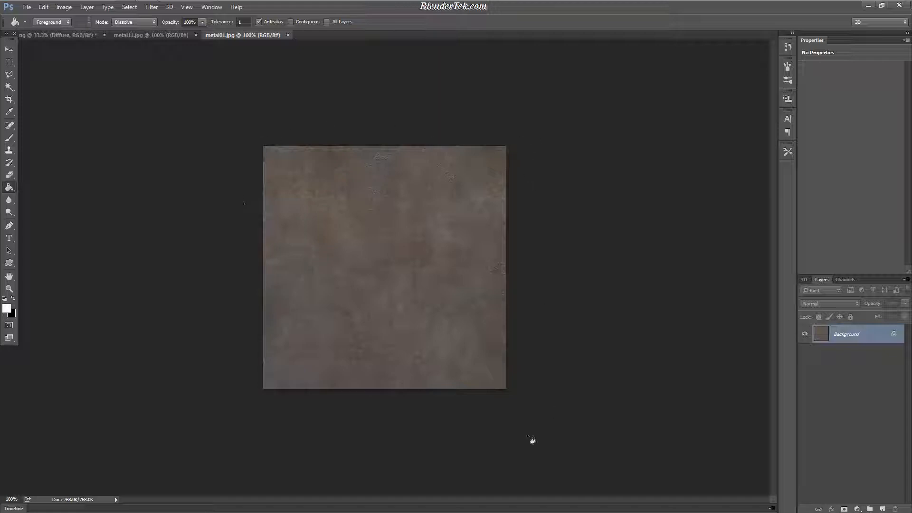
key("ctrl+plus")
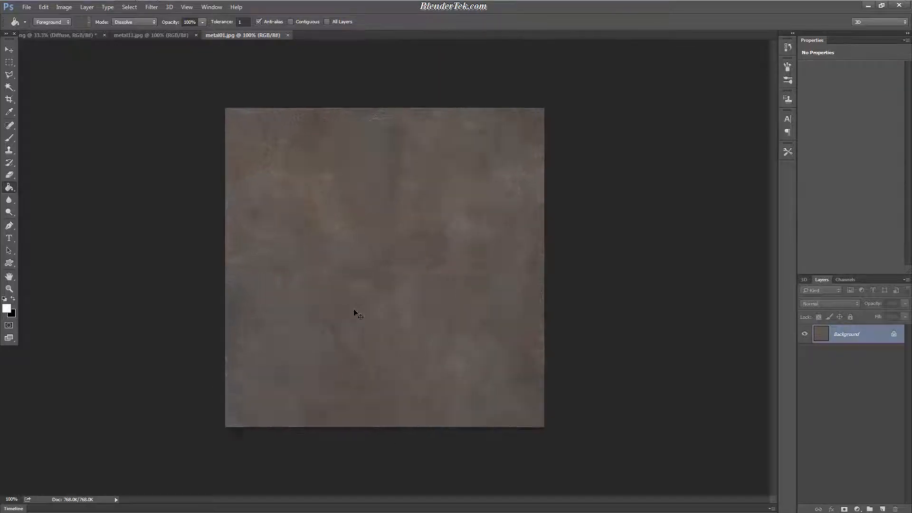
key("ctrl+minus")
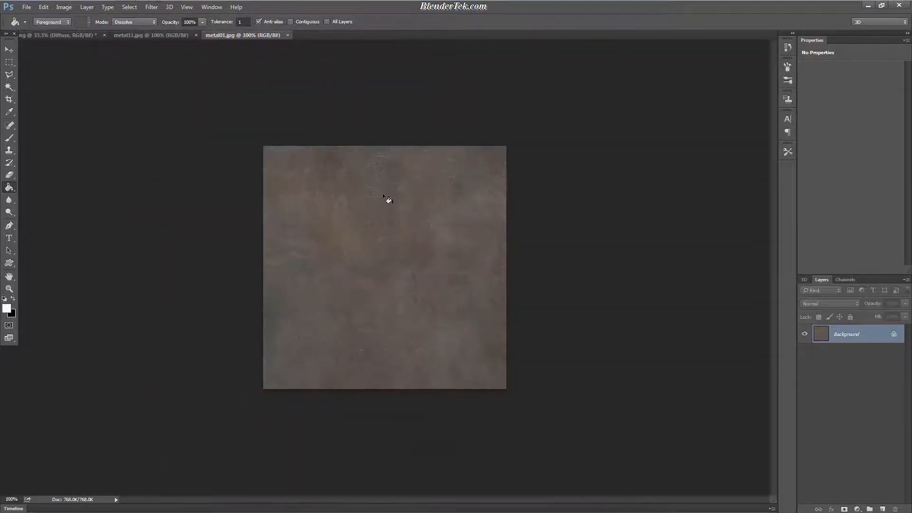
Copy the entire metal11.jpg texture and paste it as a new layer inside the UV document's Diffuse group.
left_click(157, 36)
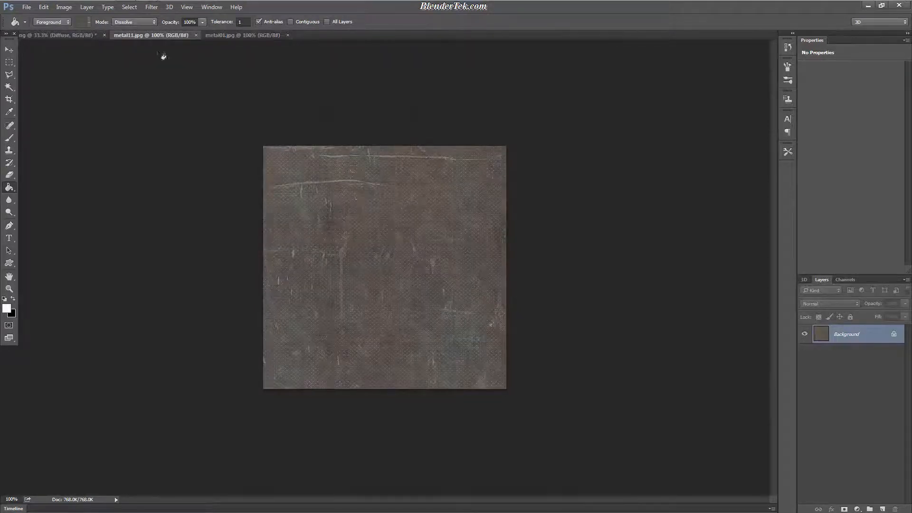
key("ctrl+plus")
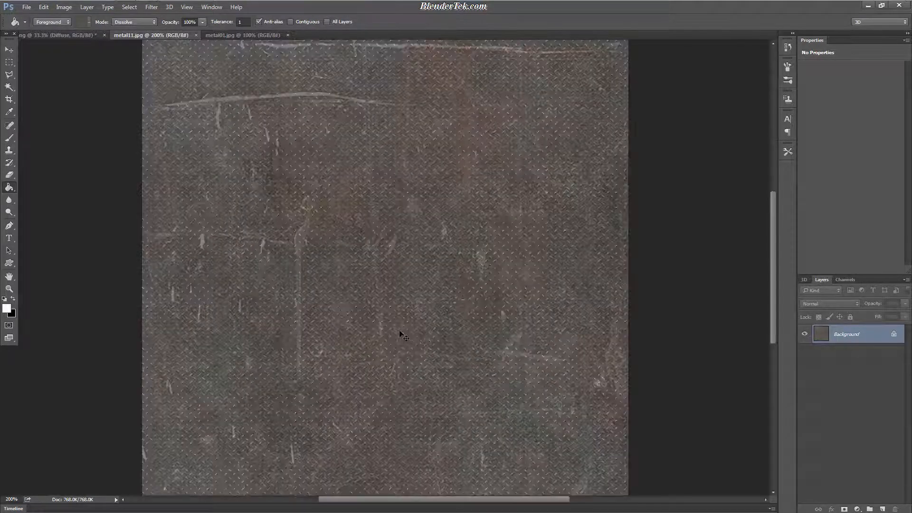
key("ctrl+minus")
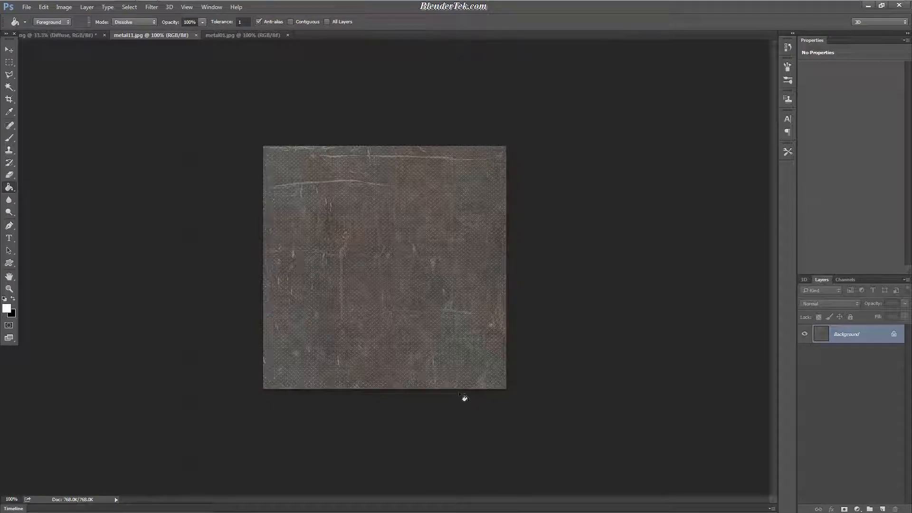
left_click(242, 36)
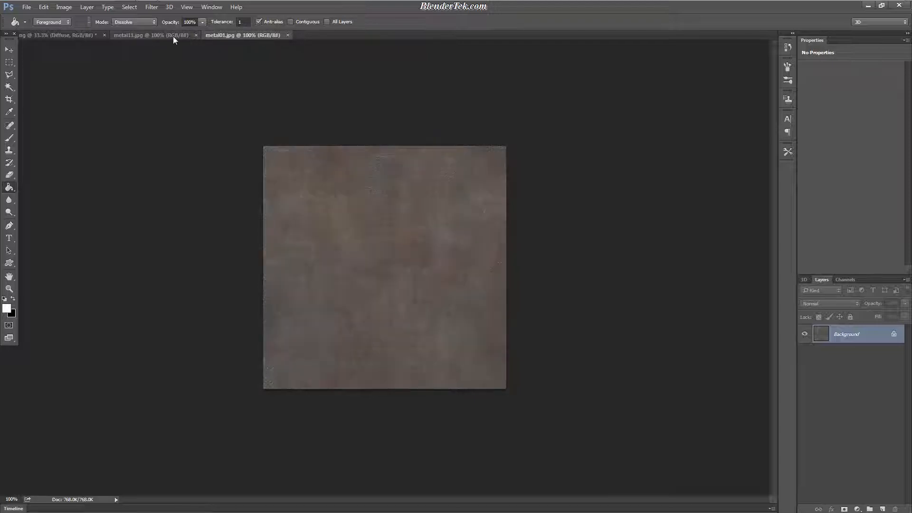
left_click(172, 37)
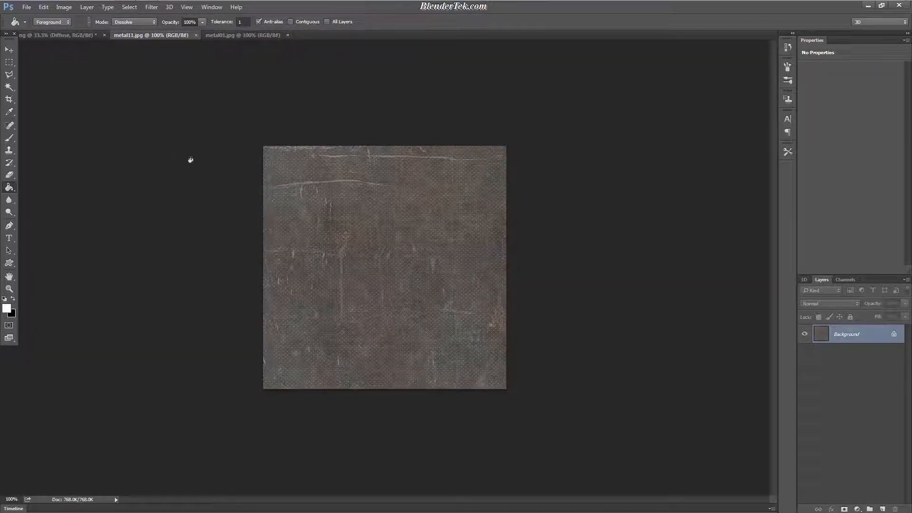
key("a")
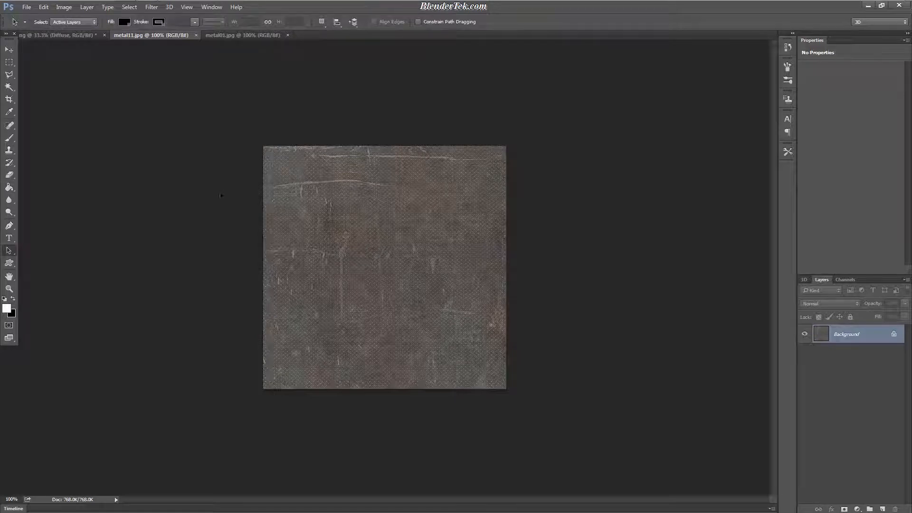
key("ctrl+a")
key("ctrl+c")
left_click(67, 35)
key("ctrl+v")
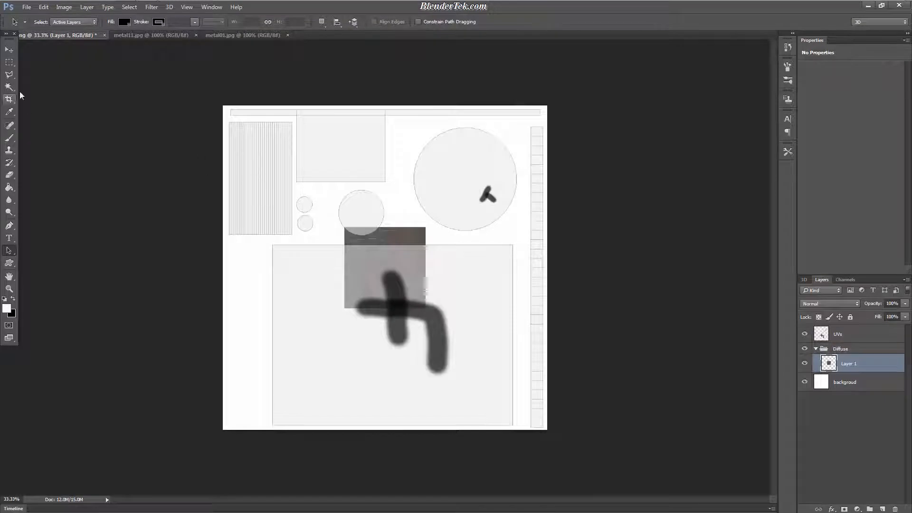
Move the UVs layer into the Diffuse group, directly below the pasted metal texture layer.
left_click(8, 49)
left_click_drag(848, 334, 844, 372)
left_click(855, 348)
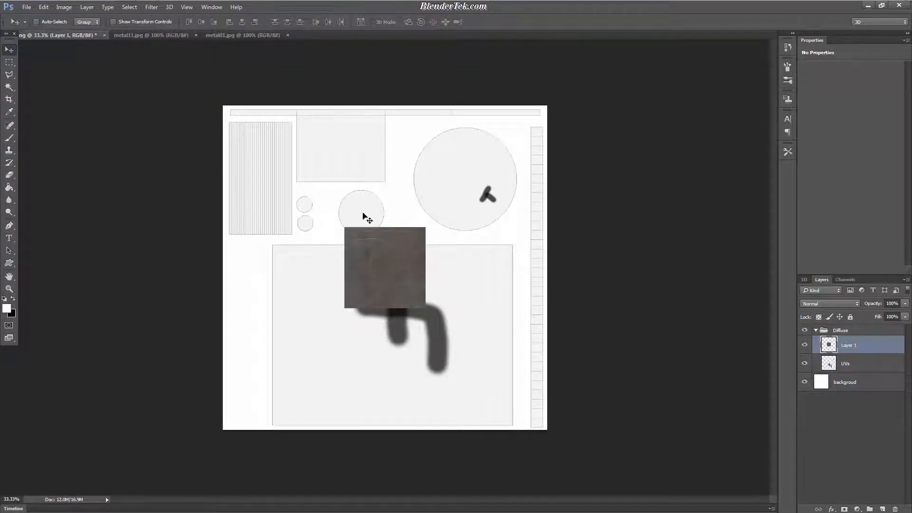
Position the metal texture over the large circle UV island and set the layer's opacity to 84%.
left_click_drag(407, 267, 456, 176)
key("ctrl+plus")
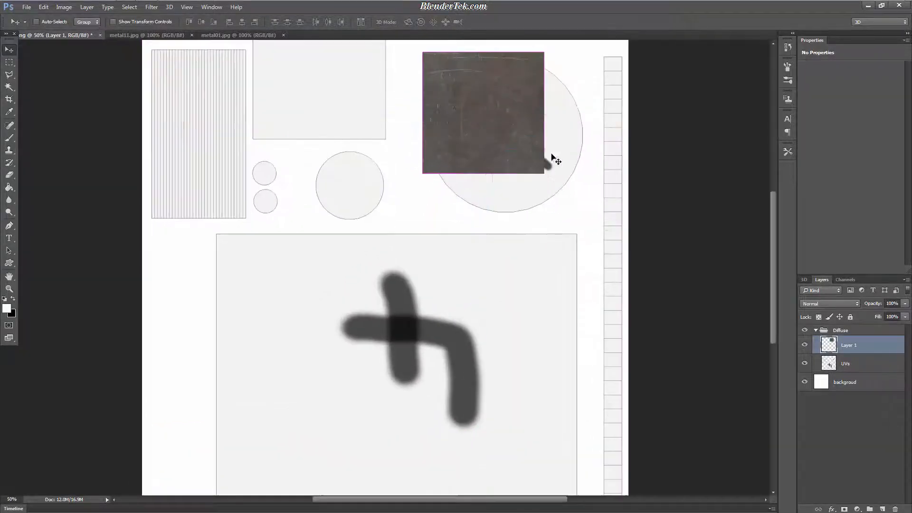
scroll(695, 253, "up", 1)
scroll(694, 252, "up", 5)
key("ctrl+plus")
key("ctrl+plus")
left_click(905, 304)
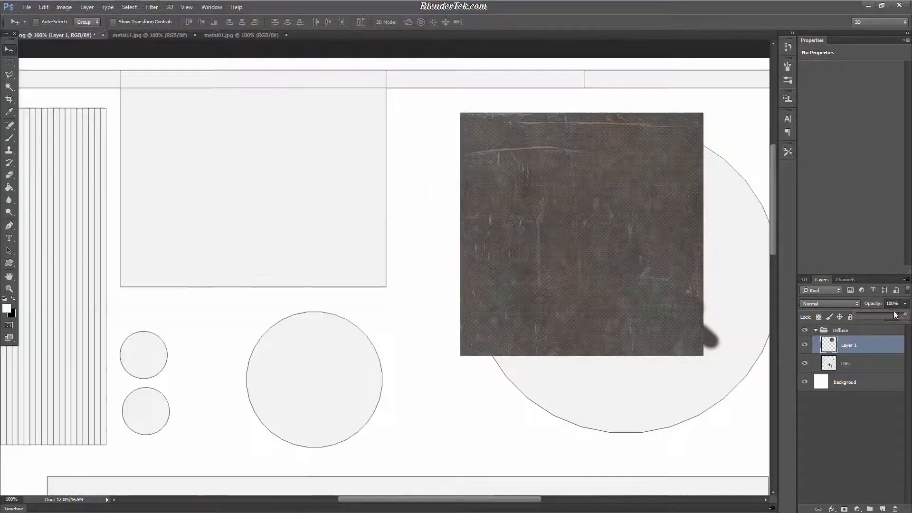
left_click_drag(906, 315, 896, 317)
scroll(402, 169, "right", 5)
left_click_drag(401, 169, 412, 183)
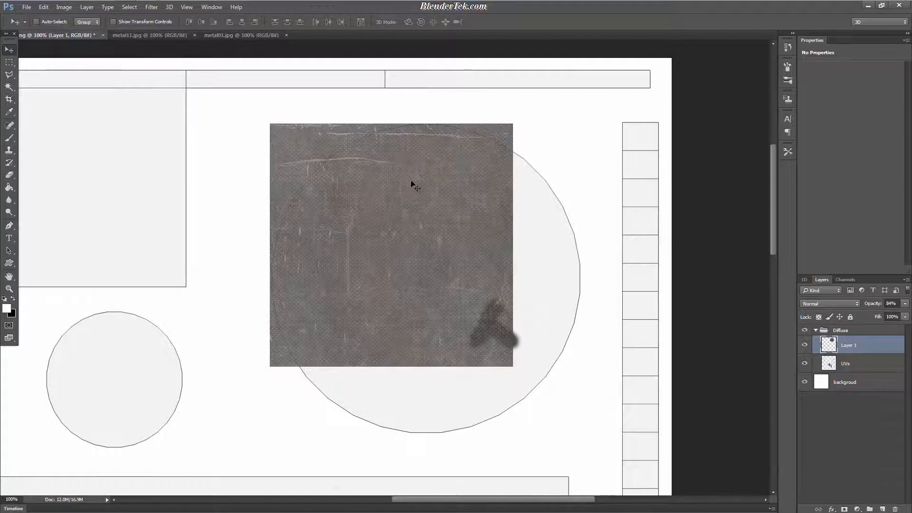
Free-transform the metal texture to about 128% so it covers the large circle island, and apply the transformation.
key("ctrl+t")
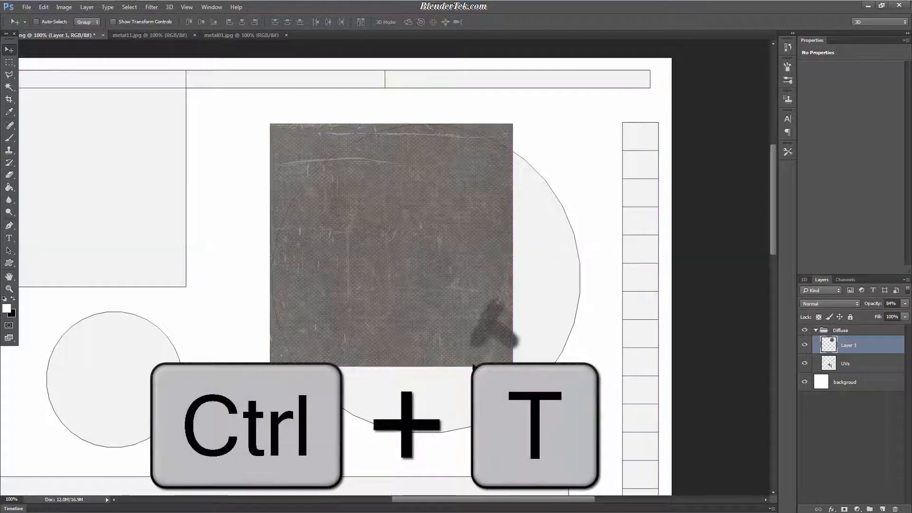
key("ctrl+t")
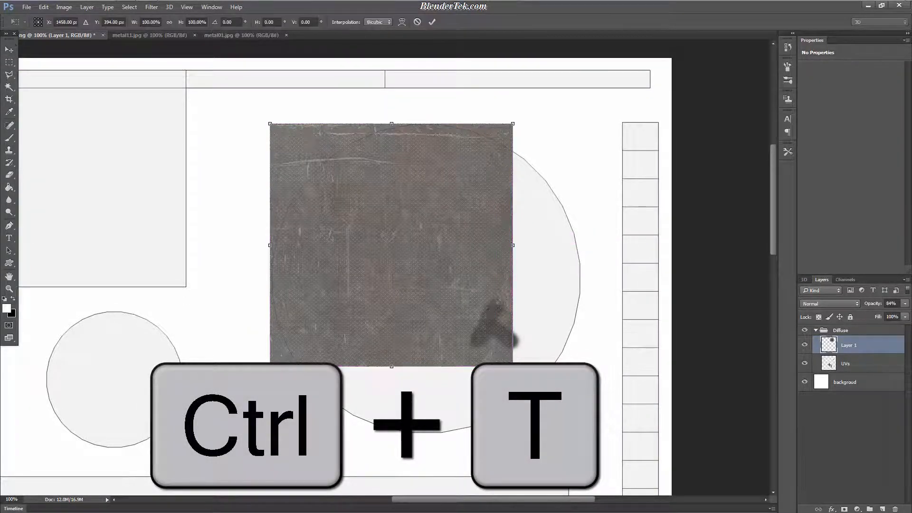
left_click_drag(513, 366, 581, 435)
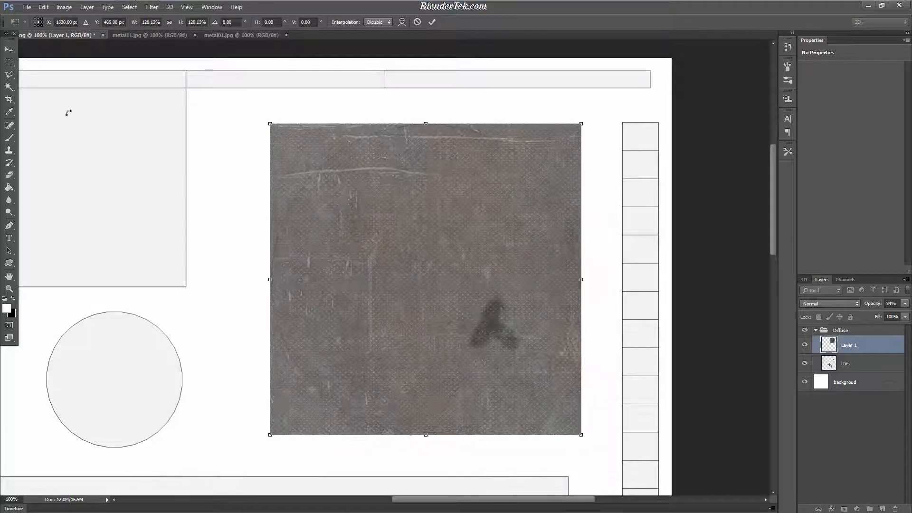
left_click(9, 49)
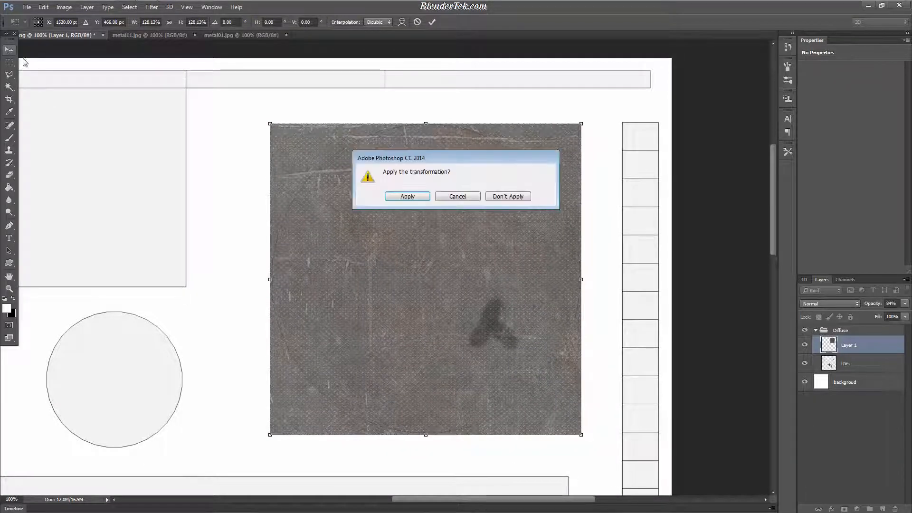
left_click(408, 197)
Duplicate the metal texture layer and scale the copy down to cover the medium circle island.
key("ctrl+minus")
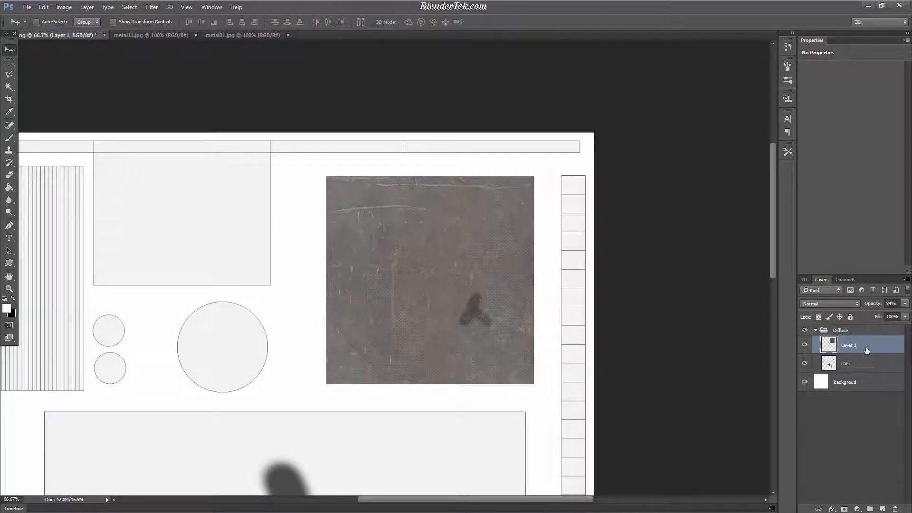
key("ctrl+j")
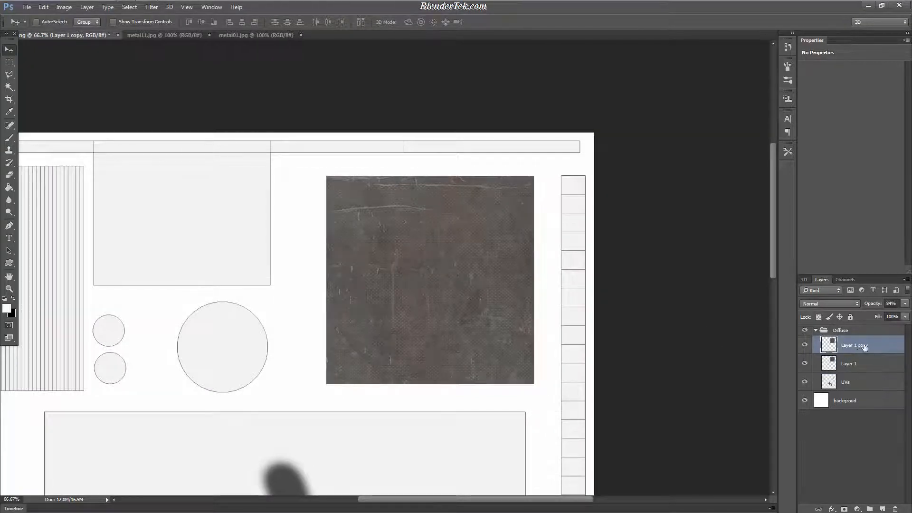
left_click_drag(446, 256, 252, 314)
key("ctrl+t")
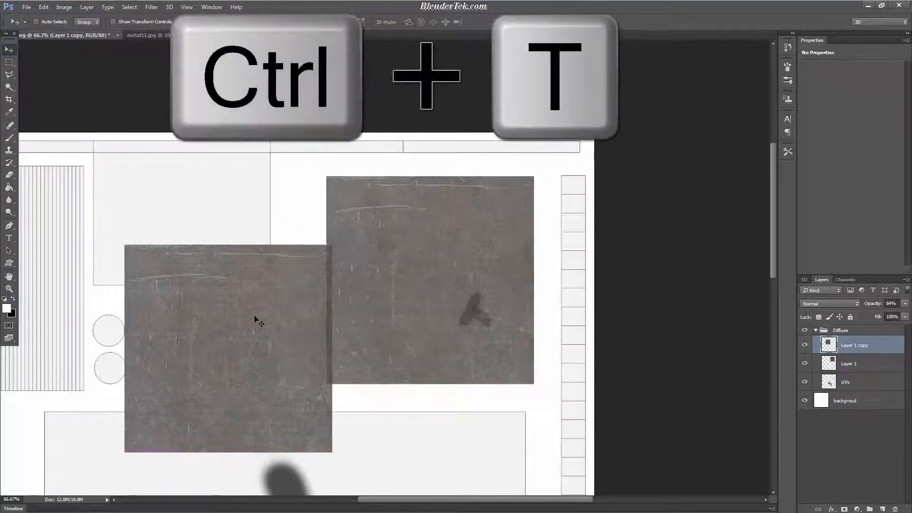
Duplicate the smaller metal texture and move the copy over the two small circle islands.
scroll(301, 451, "down", 5)
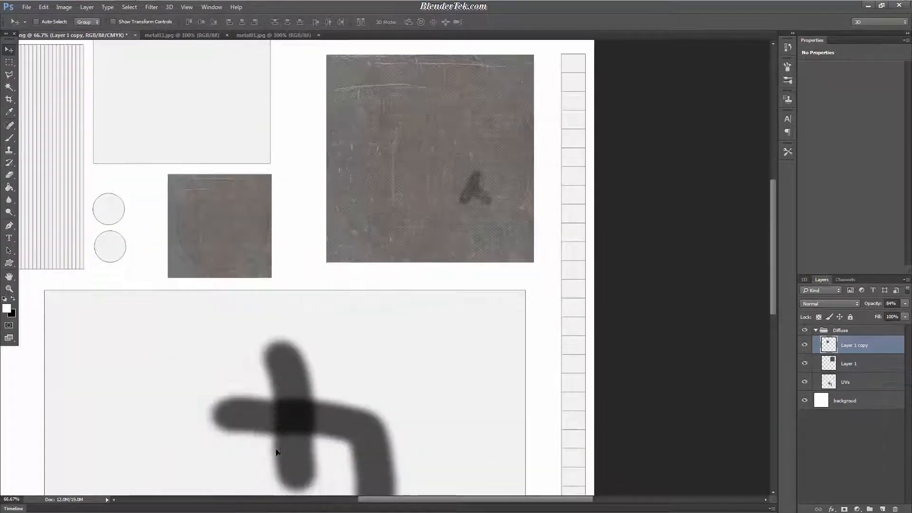
left_click_drag(428, 500, 351, 500)
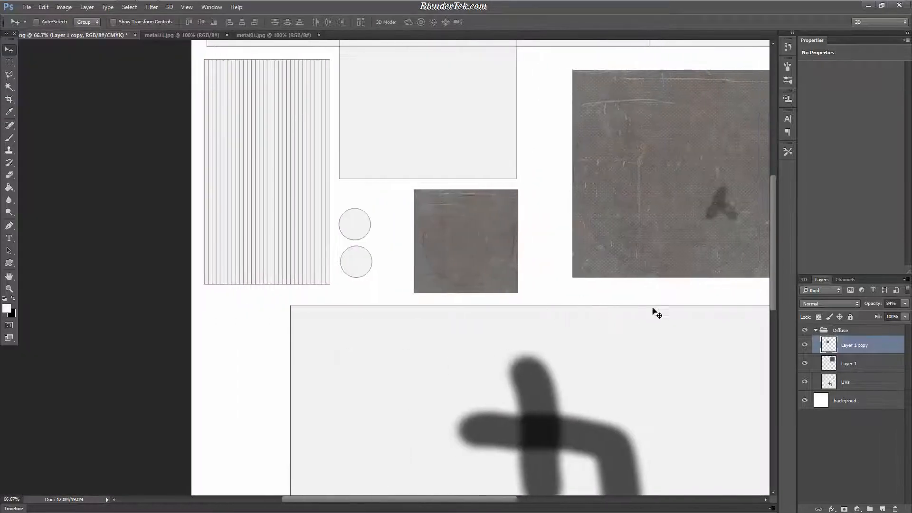
key("ctrl+j")
left_click_drag(508, 277, 402, 276)
Trim the newest texture copy with rectangular marquee selections, leaving only the piece around the two small circles.
left_click(9, 63)
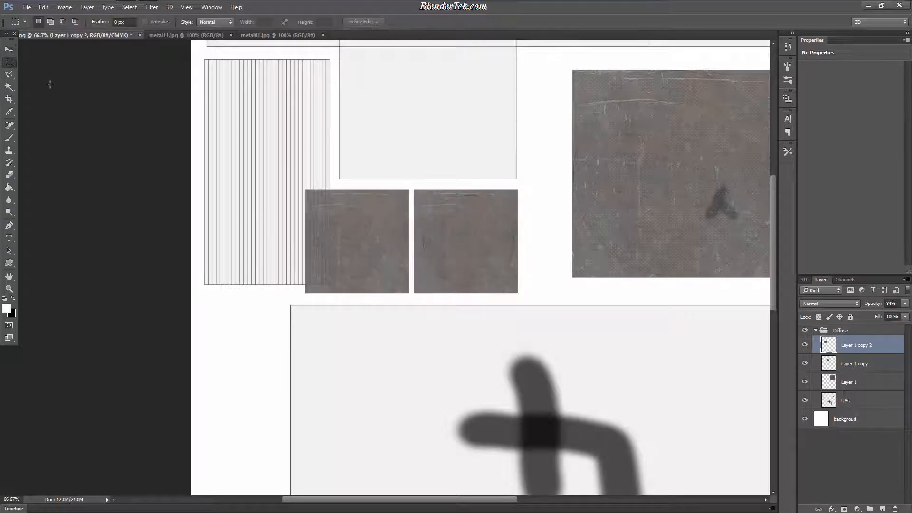
left_click_drag(412, 183, 376, 321)
key("Delete")
left_click_drag(393, 168, 277, 206)
left_click(349, 166)
left_click_drag(336, 199, 204, 387)
key("Delete")
left_click_drag(389, 284, 255, 337)
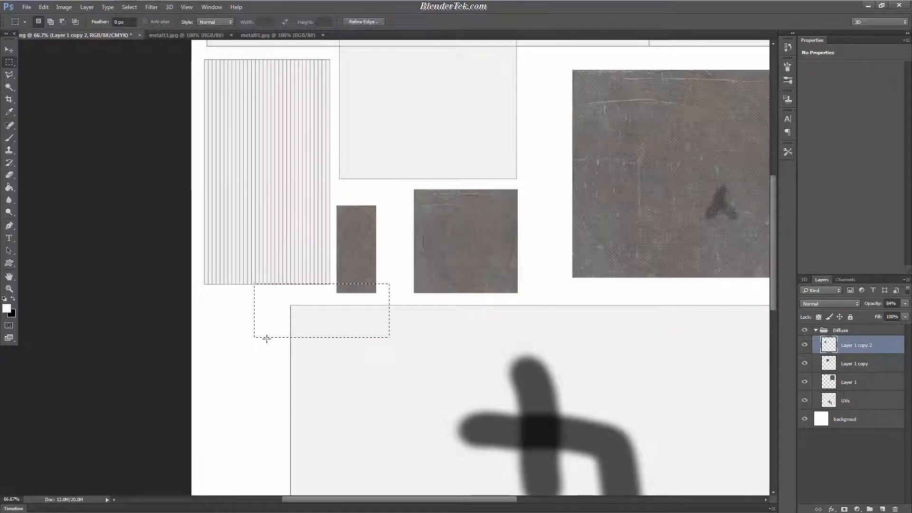
key("Delete")
left_click(442, 327)
Copy the entire metal01.jpg texture and paste it as a new layer in the UV document.
key("ctrl+minus")
key("ctrl+minus")
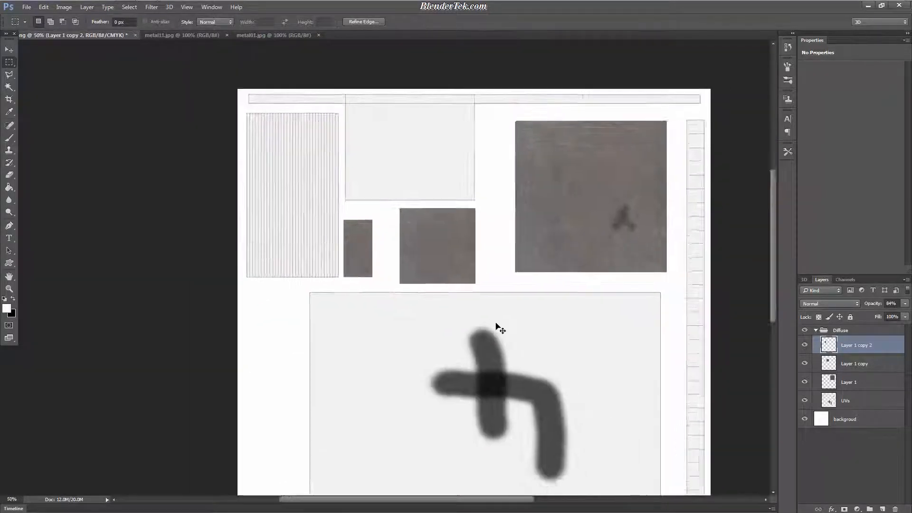
left_click(190, 37)
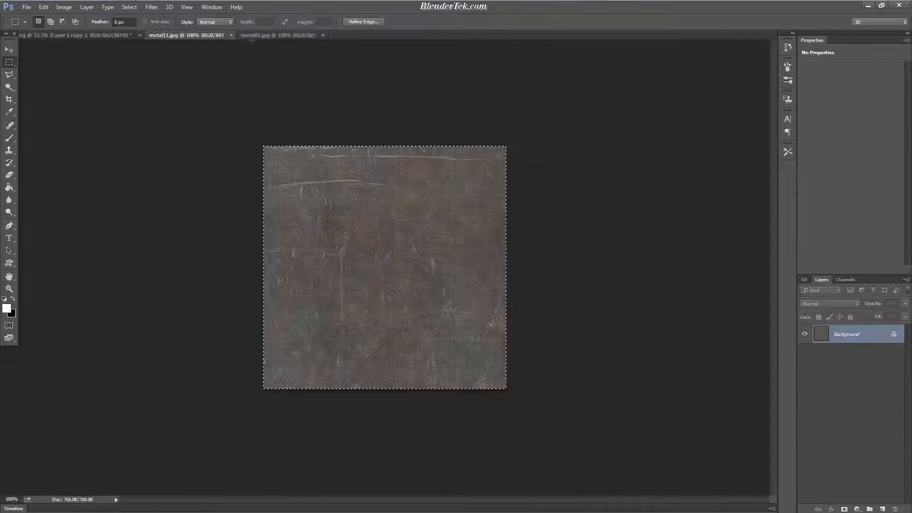
key("ctrl+a")
left_click(266, 38)
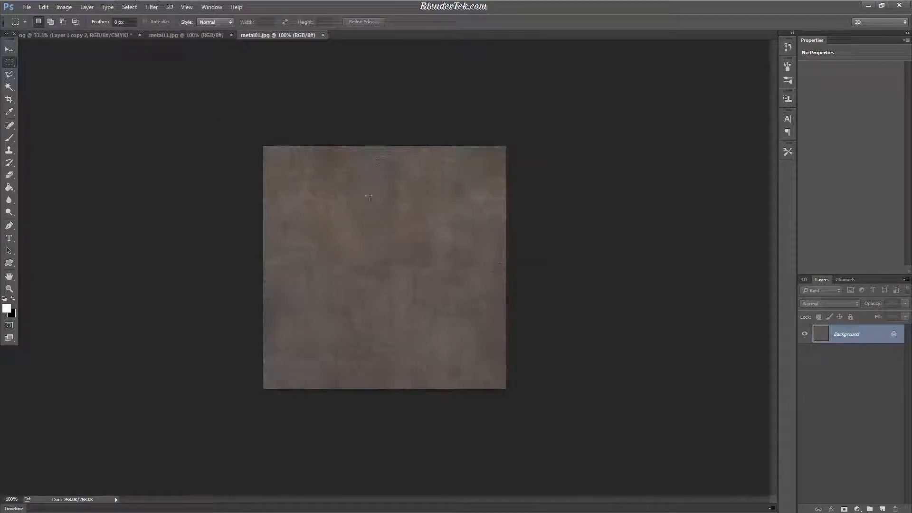
key("ctrl+a")
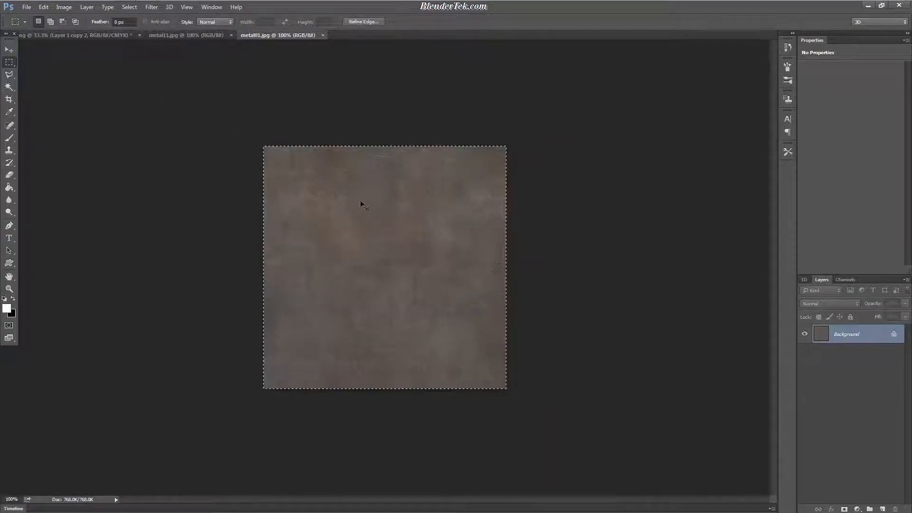
left_click(88, 37)
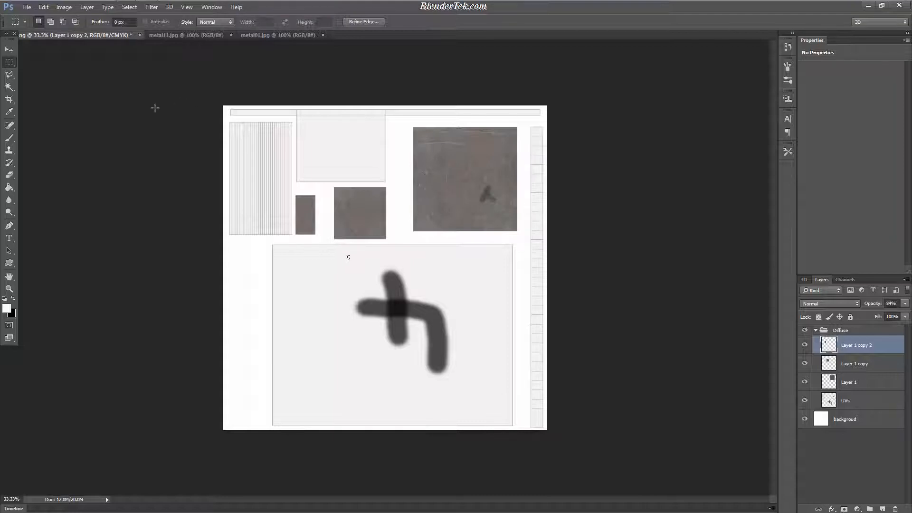
key("ctrl+plus")
key("ctrl+plus")
key("ctrl+plus")
scroll(228, 163, "up", 5)
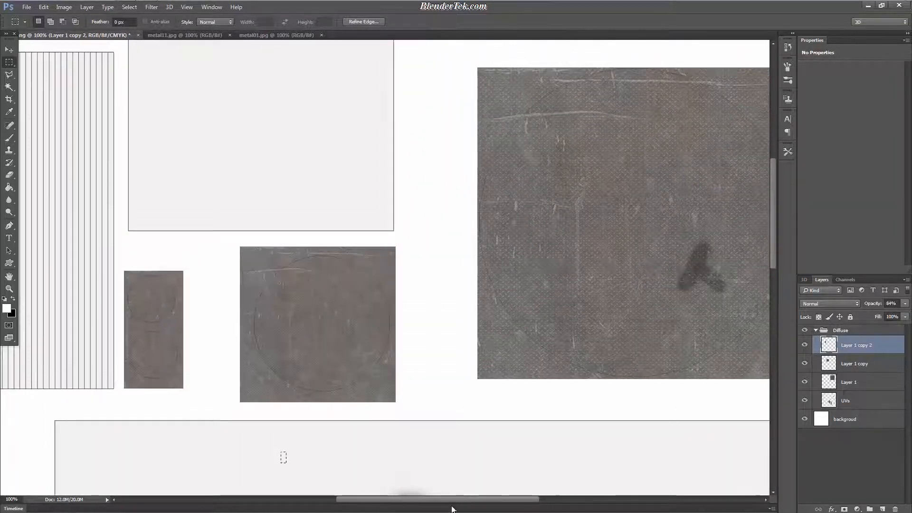
left_click_drag(452, 508, 351, 483)
key("ctrl+v")
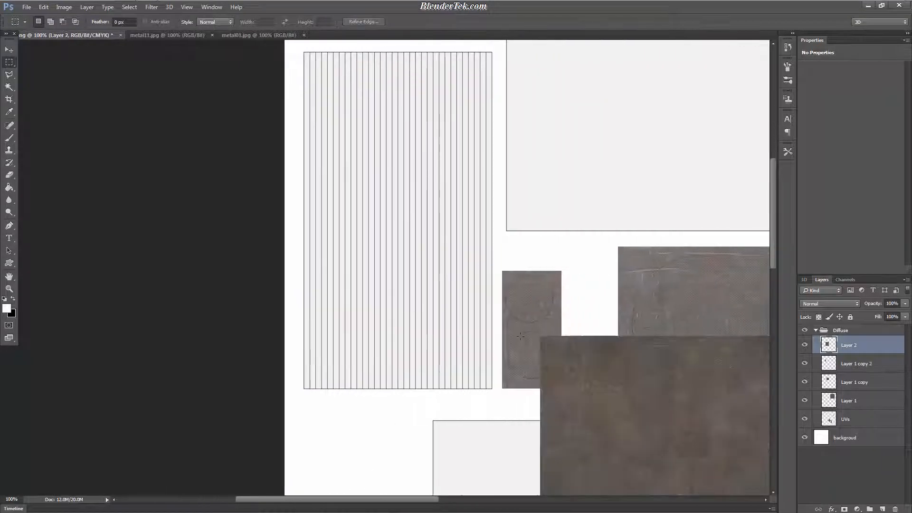
Move the metal01 texture over the vertical-strip UV island and lower its layer opacity to 78%.
mouse_move(426, 232)
left_mouse_down()
mouse_move(418, 224)
mouse_move(422, 249)
left_mouse_up()
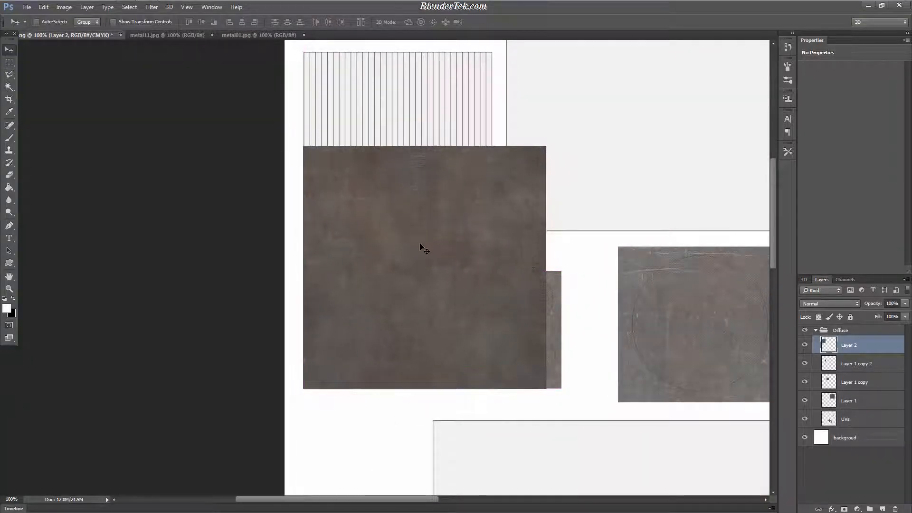
mouse_move(905, 303)
left_mouse_down()
mouse_move(888, 315)
mouse_move(895, 314)
left_mouse_up()
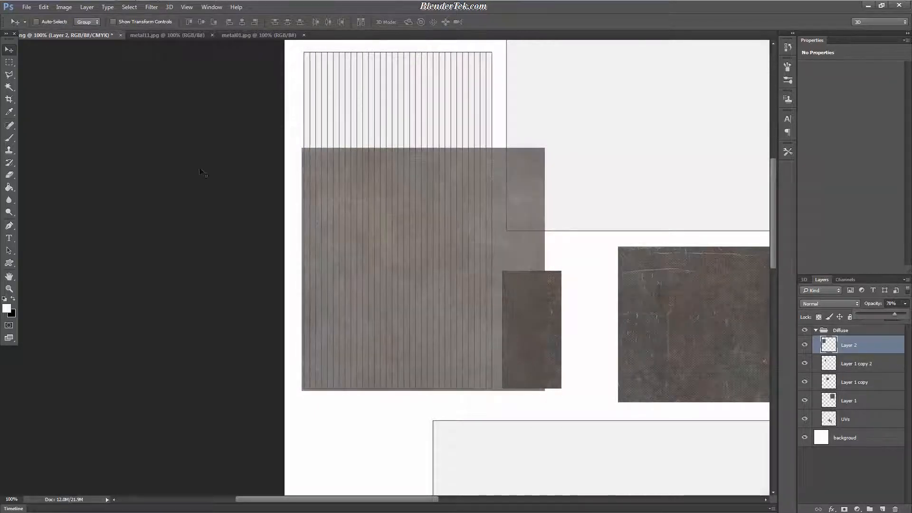
left_click(49, 9)
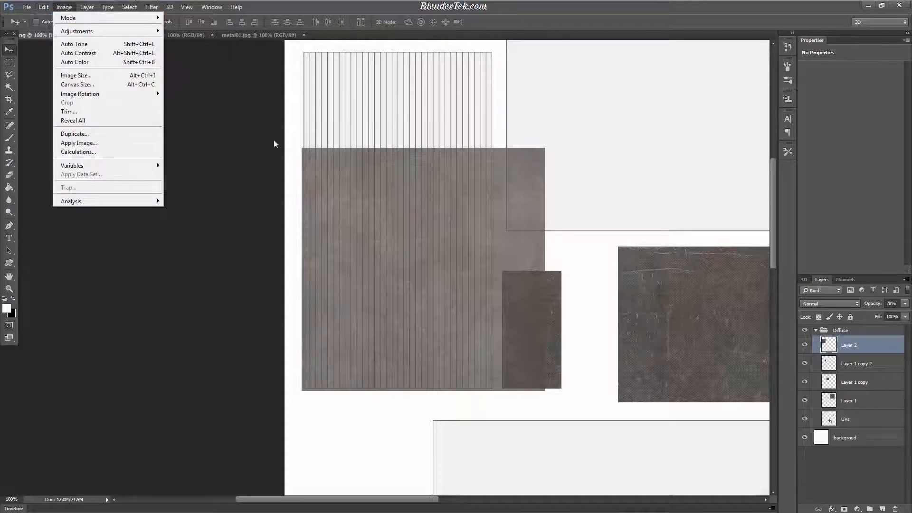
left_click(250, 161)
Stretch the metal01 texture layer to cover the whole vertical-strip UV island and set its opacity to 100%.
key("ctrl+t")
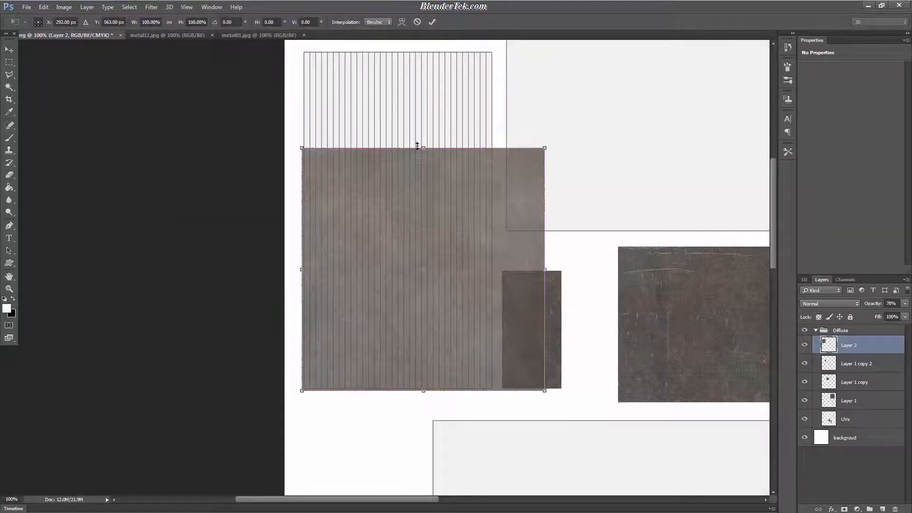
left_click_drag(418, 146, 416, 48)
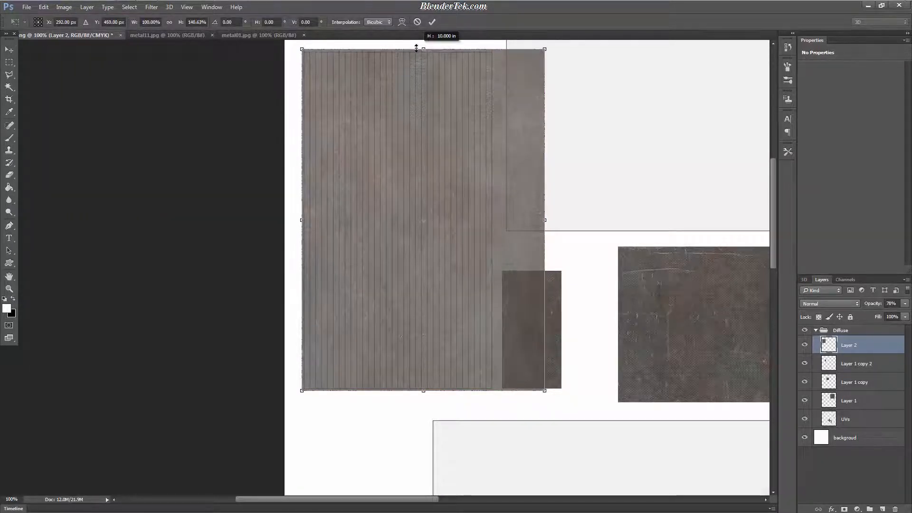
left_click_drag(545, 220, 496, 220)
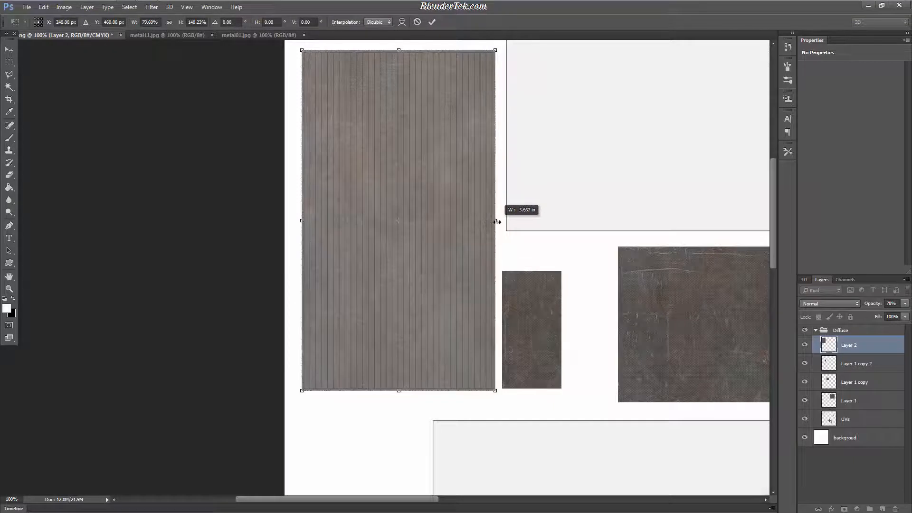
key("Return")
Move the UVs layer to the top of the Diffuse group, above all the texture layers.
key("ctrl+minus")
key("ctrl+minus")
key("ctrl+minus")
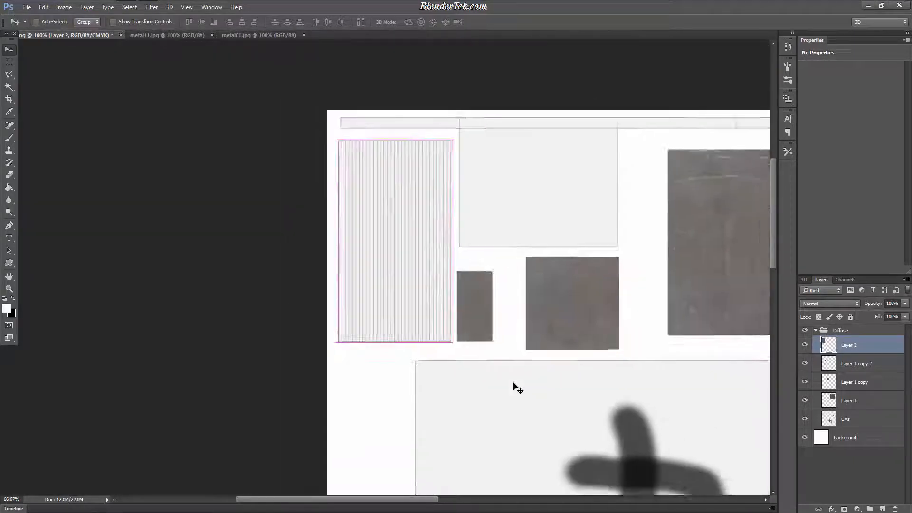
left_click_drag(862, 420, 851, 337)
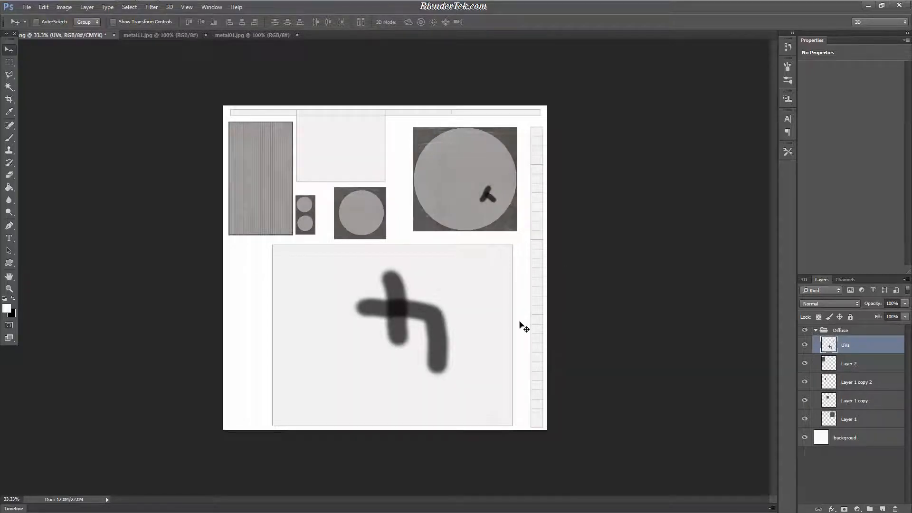
key("ctrl+plus")
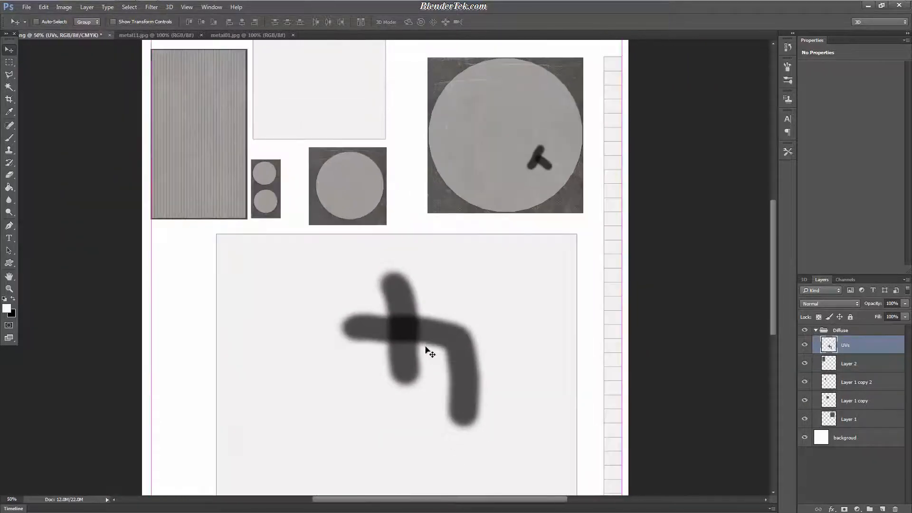
key("ctrl+minus")
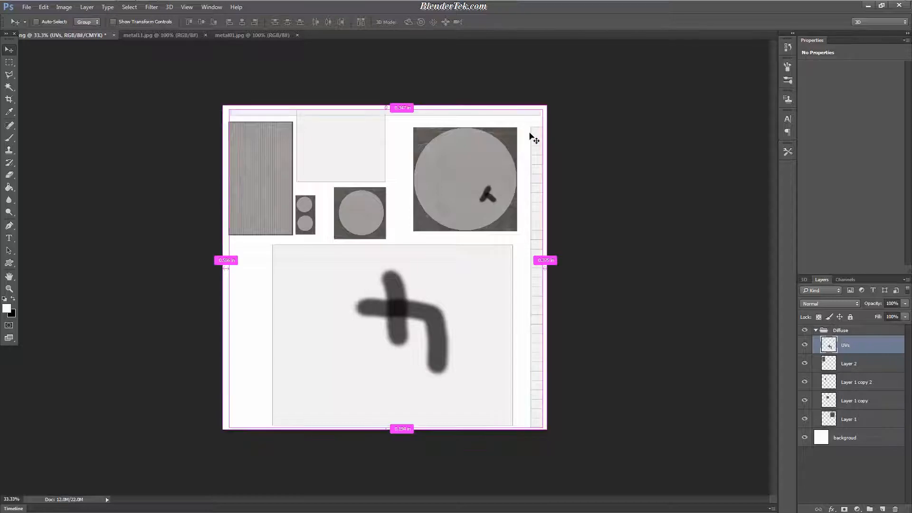
Copy the metal11.jpg texture into the UV document as a new layer above the UVs layer.
key("ctrl+plus")
key("ctrl+plus")
scroll(639, 170, "up", 4)
scroll(639, 185, "up", 2)
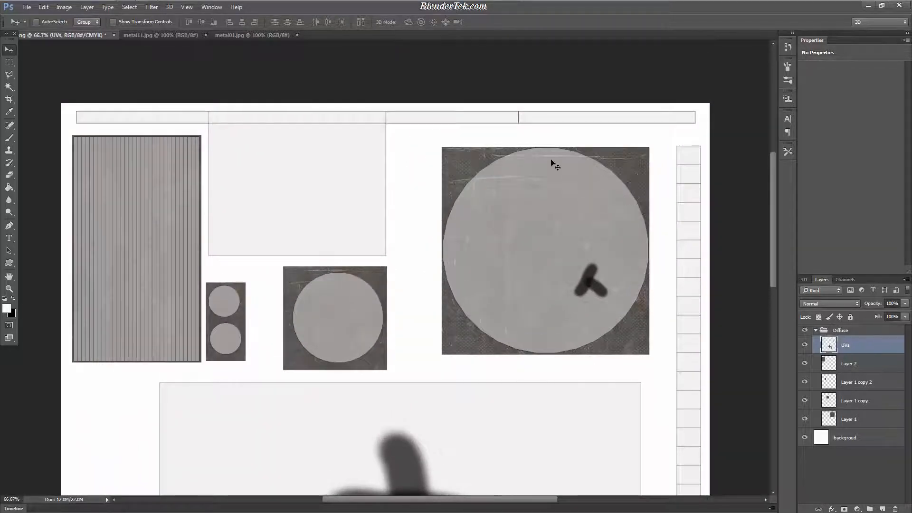
left_click(176, 38)
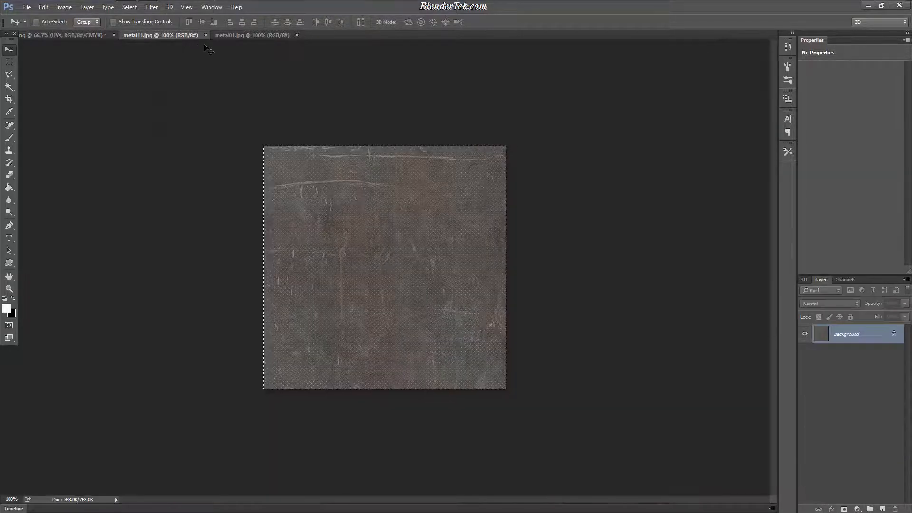
left_click_drag(208, 50, 415, 257)
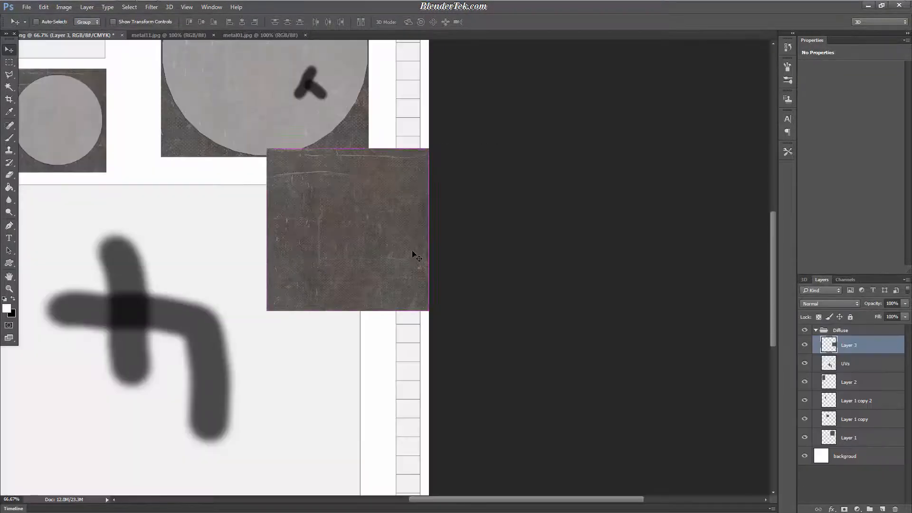
Move the new metal11 tile over the bottom end of the narrow ladder-like island at the texture's right edge.
scroll(413, 254, "up", 3, "alt")
scroll(415, 257, "down", 1, "alt")
scroll(415, 258, "up", 1)
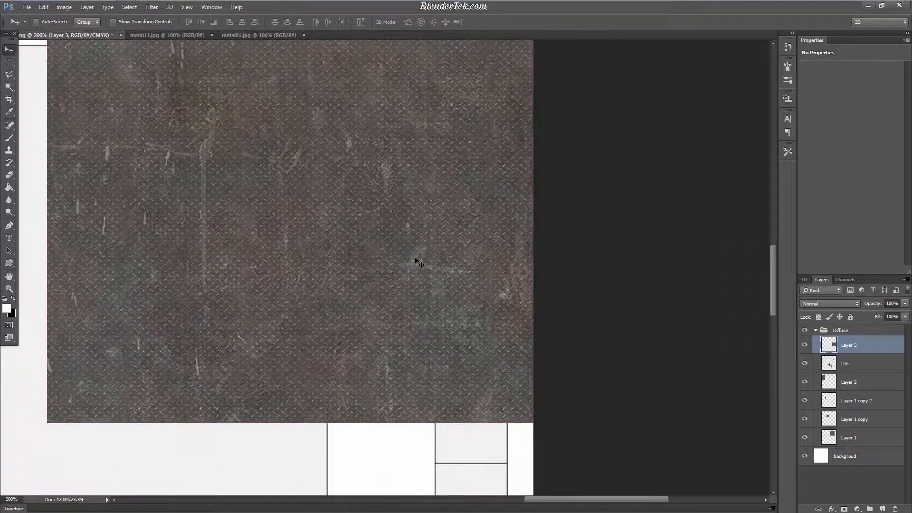
scroll(412, 257, "up", 1)
scroll(412, 255, "down", 3, "alt")
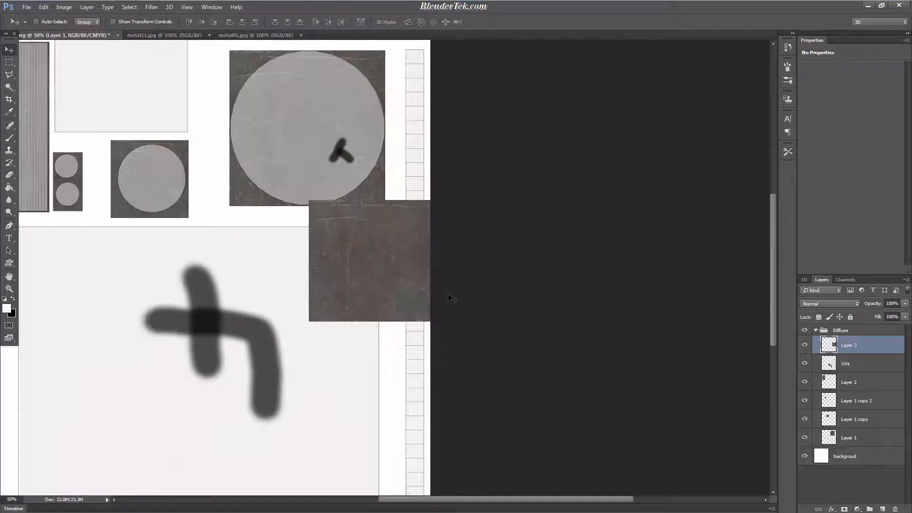
scroll(449, 298, "down", 1)
scroll(143, 133, "down", 4)
scroll(21, 62, "up", 1)
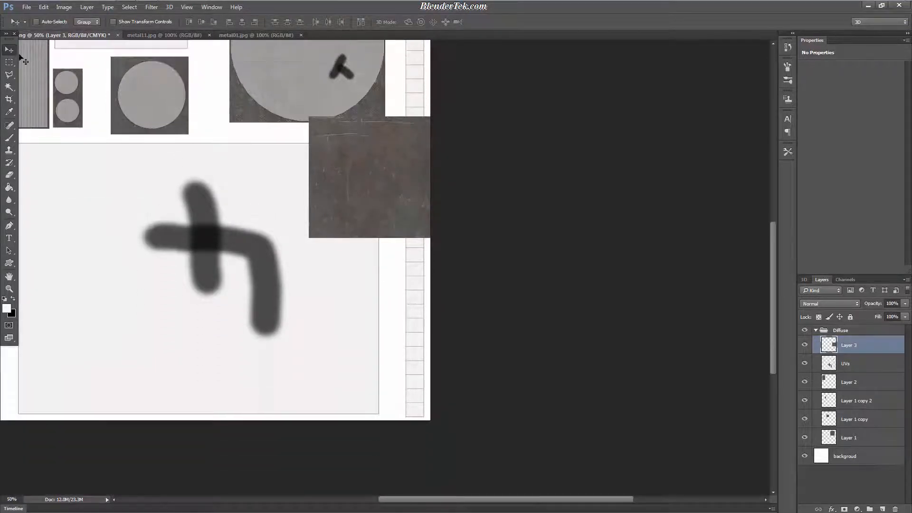
left_click_drag(325, 132, 463, 325)
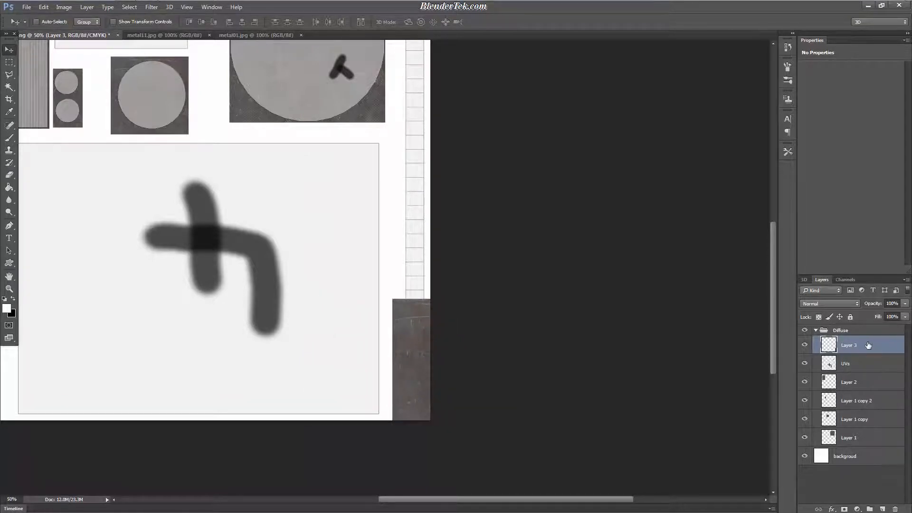
Duplicate and merge the metal tile into a taller strip, and place a copy of it over the narrow island's upper part.
key("ctrl+j")
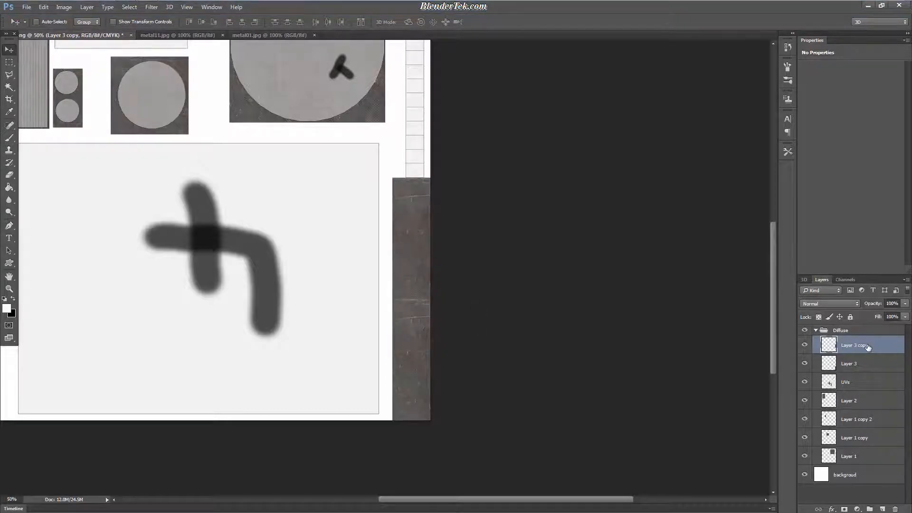
key("ctrl+e")
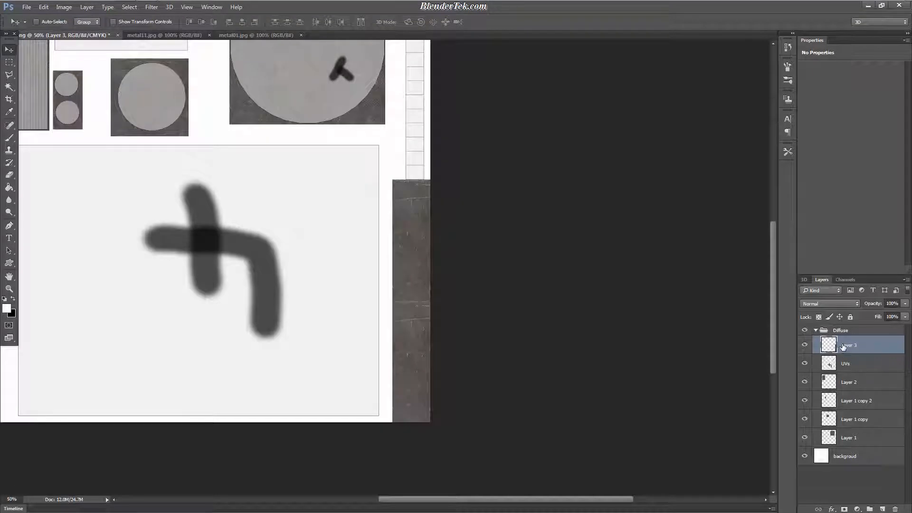
key("ctrl+j")
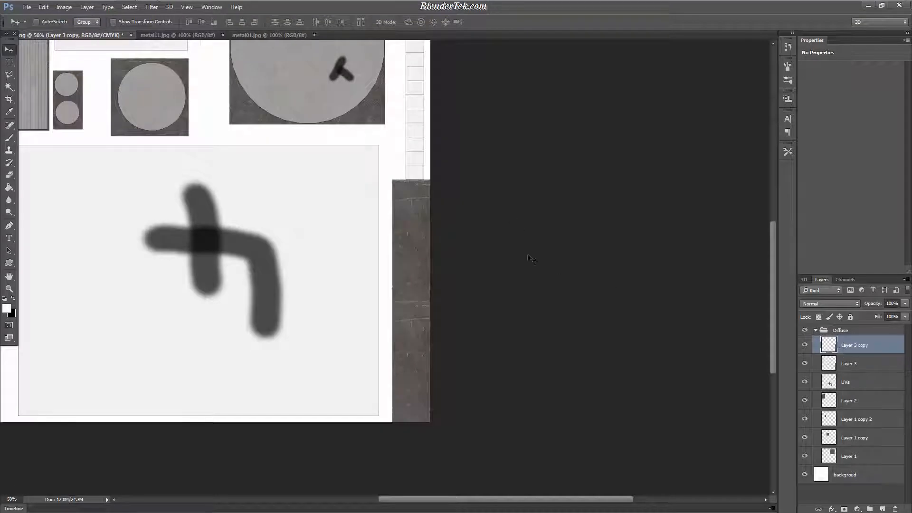
left_click_drag(528, 256, 527, 36)
scroll(423, 267, "up", 3)
mouse_move(423, 267)
left_mouse_down()
mouse_move(456, 239)
mouse_move(412, 257)
left_mouse_up()
Remove the excess metal texture above the narrow island's top end with a rectangular marquee selection.
key("m")
left_click_drag(381, 83, 447, 48)
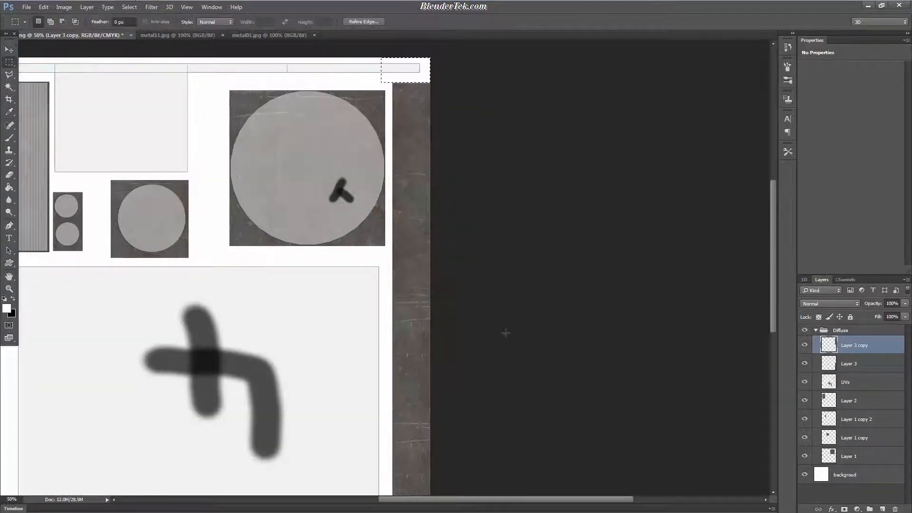
scroll(505, 333, "down", 3)
left_click_drag(438, 503, 347, 500)
scroll(411, 252, "up", 5)
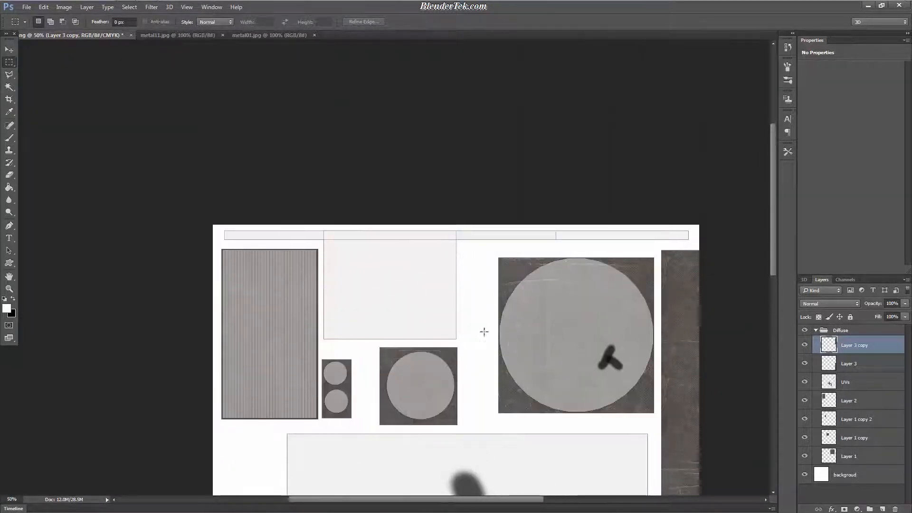
scroll(447, 312, "down", 9)
scroll(433, 284, "up", 8)
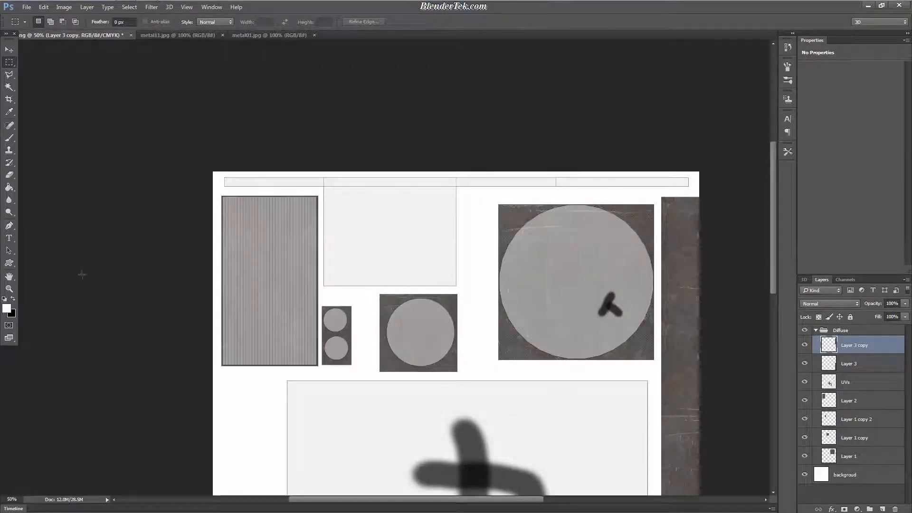
Set the foreground color to the neutral gray a1a1a1.
left_click(7, 309)
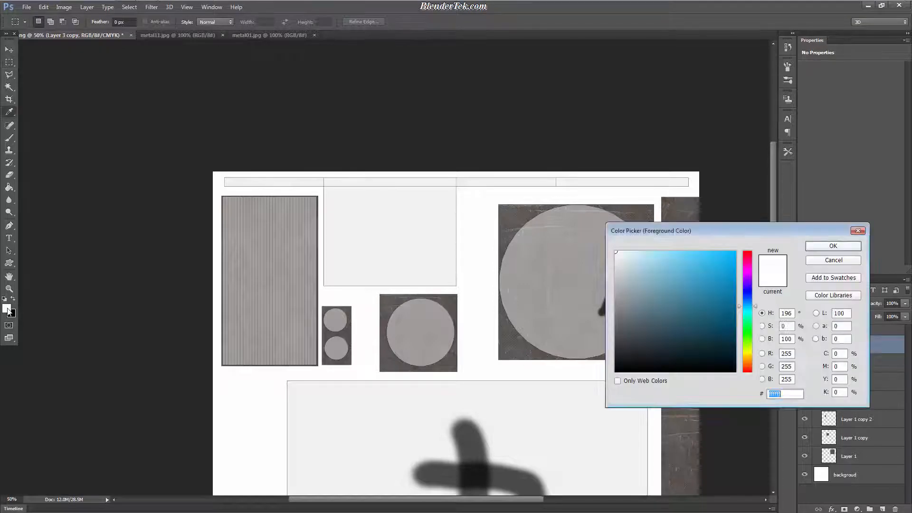
left_click_drag(647, 283, 588, 296)
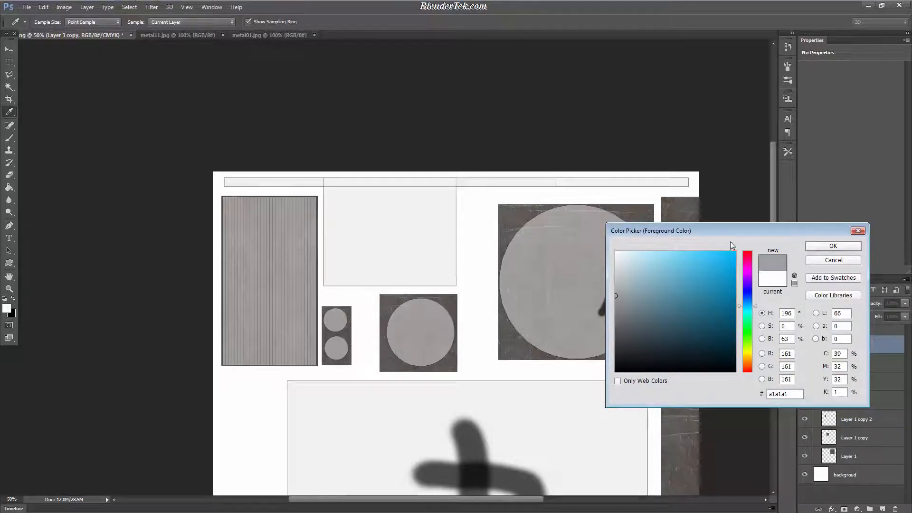
left_click(834, 246)
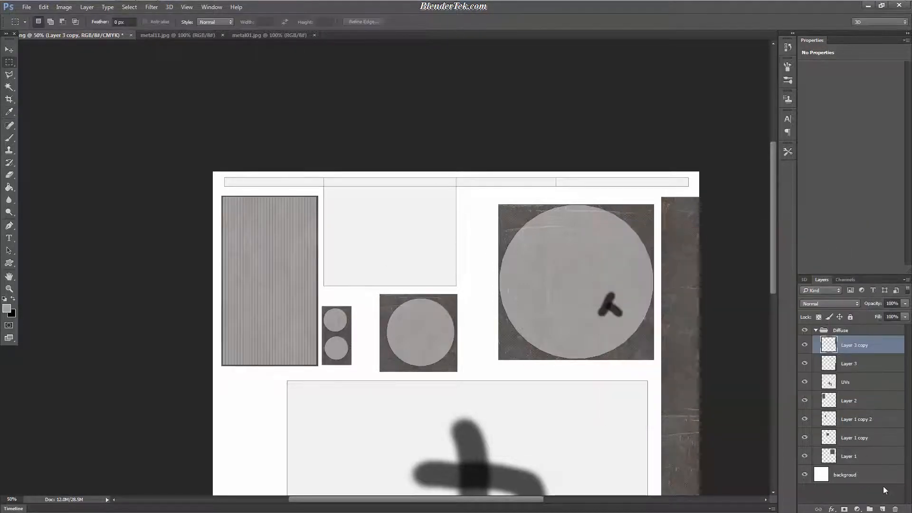
On a new layer, paint gray over the long horizontal strip and the rectangular island beneath it with an enlarged hard round brush.
left_click(882, 508)
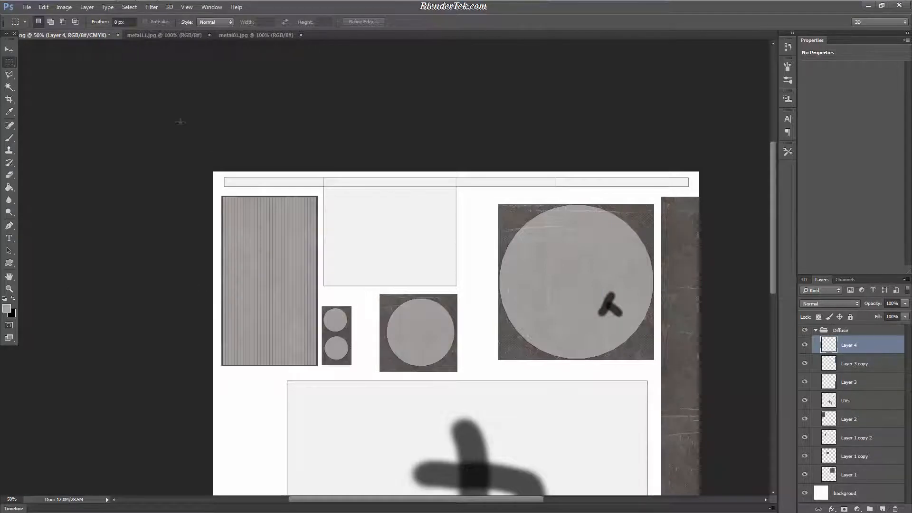
left_click(10, 137)
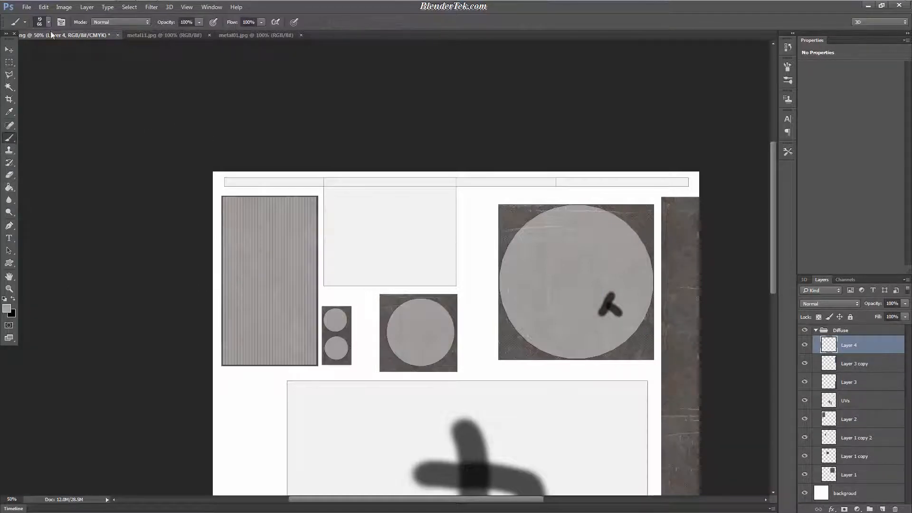
left_click(49, 22)
left_click(50, 93)
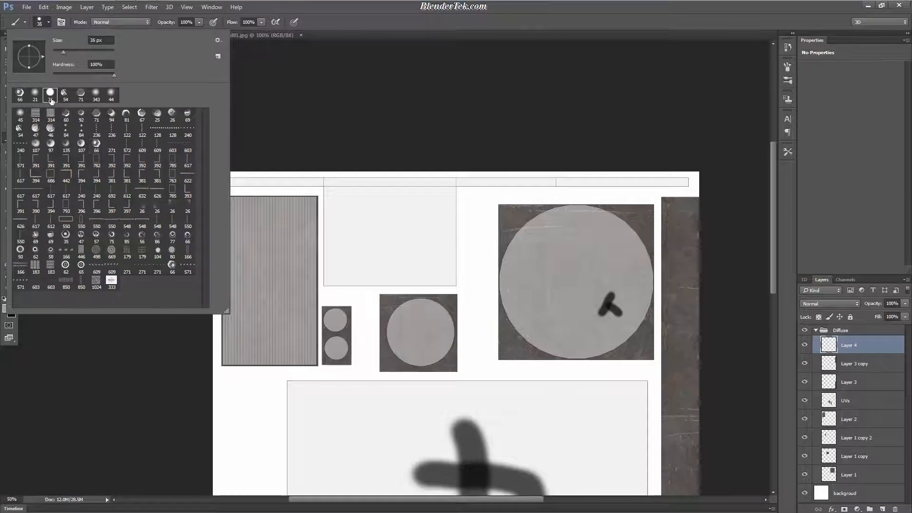
left_click(63, 51)
mouse_move(369, 189)
left_mouse_down()
mouse_move(228, 179)
mouse_move(301, 179)
left_mouse_up()
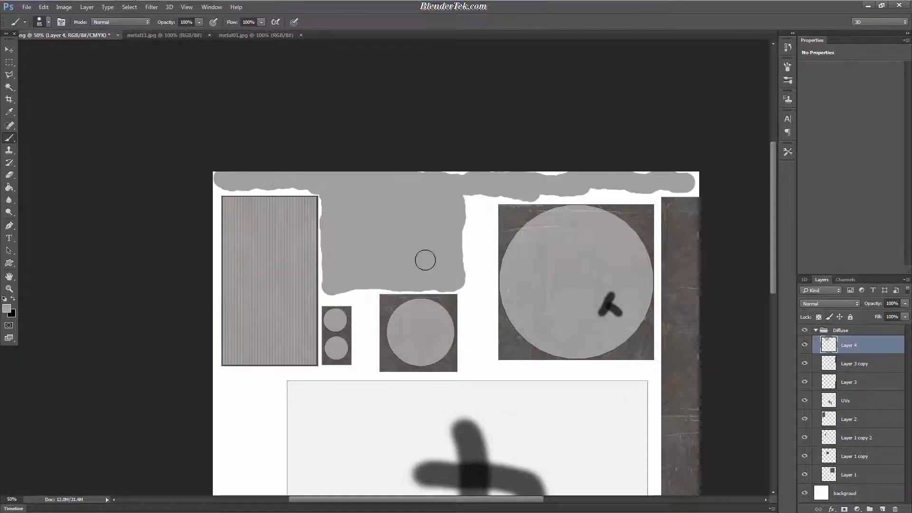
Create a new layer named FrontSignFace at the top of the Diffuse group.
scroll(428, 262, "down", 5)
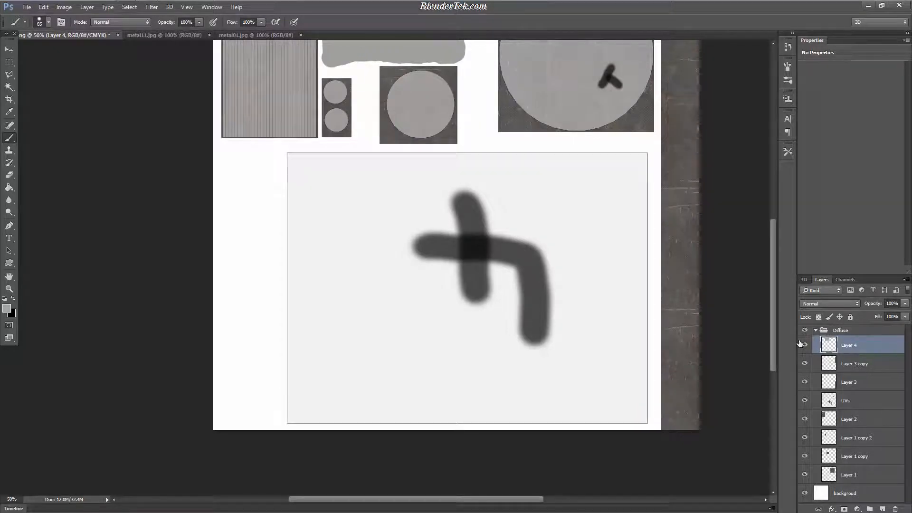
left_click(882, 509)
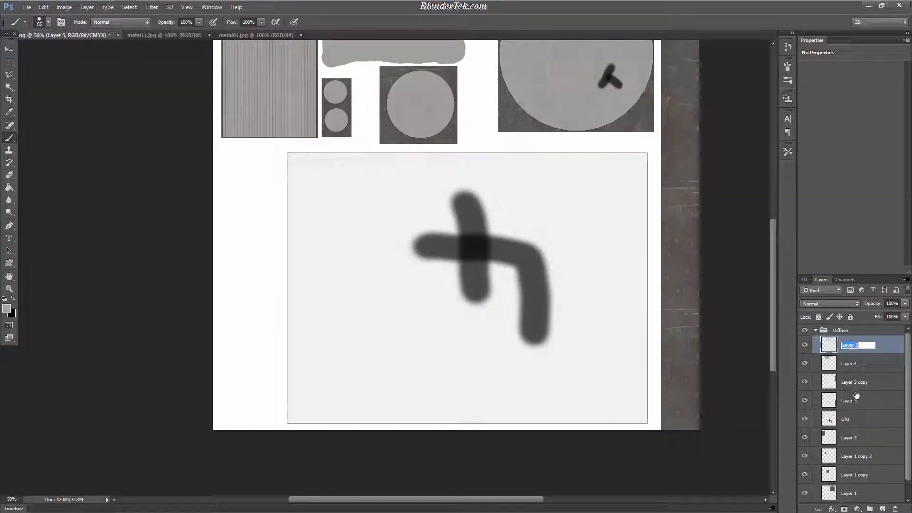
type("Fron")
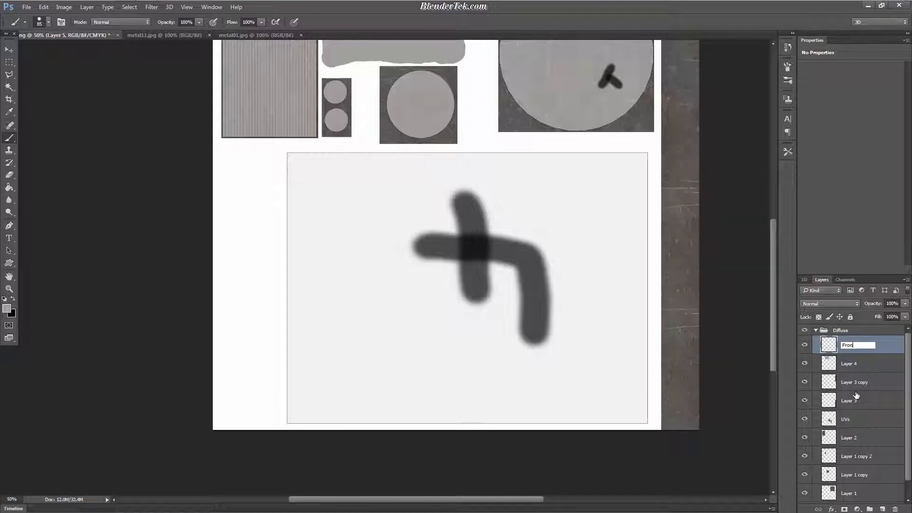
type("tSignFace")
key("Return")
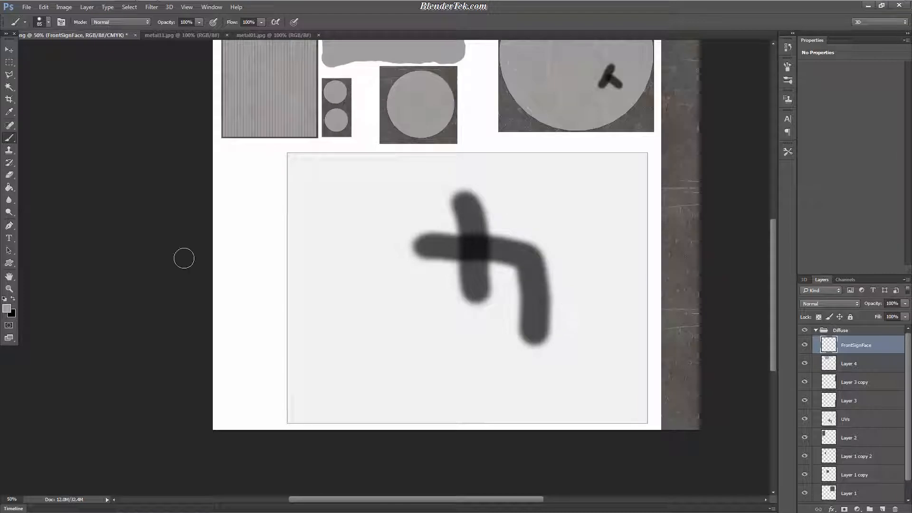
Draw a gray diagonal line shape with a 150 px weight across the lower-left corner of the large sign-face island.
left_click(7, 215)
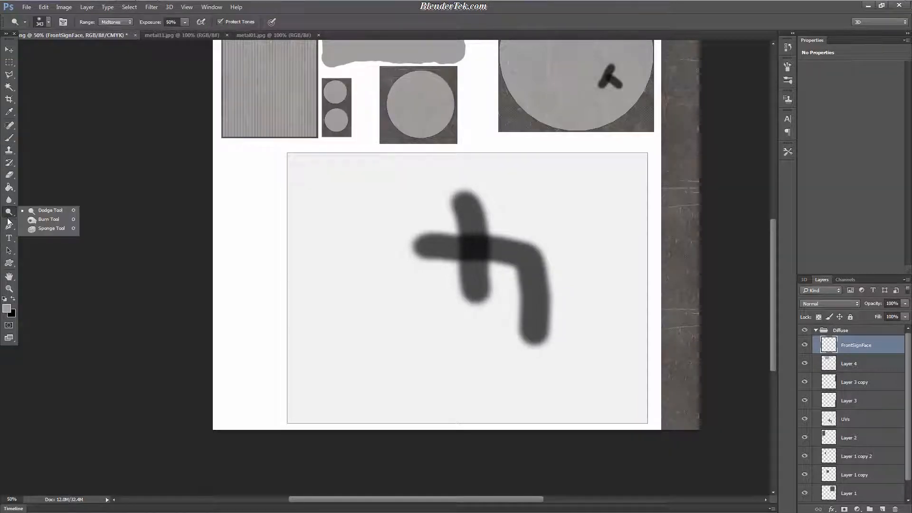
left_click(10, 263)
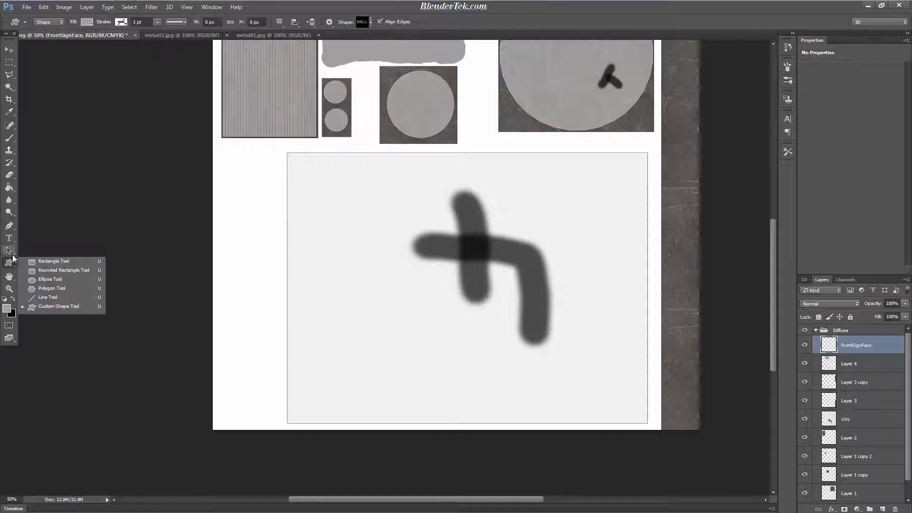
left_click(55, 300)
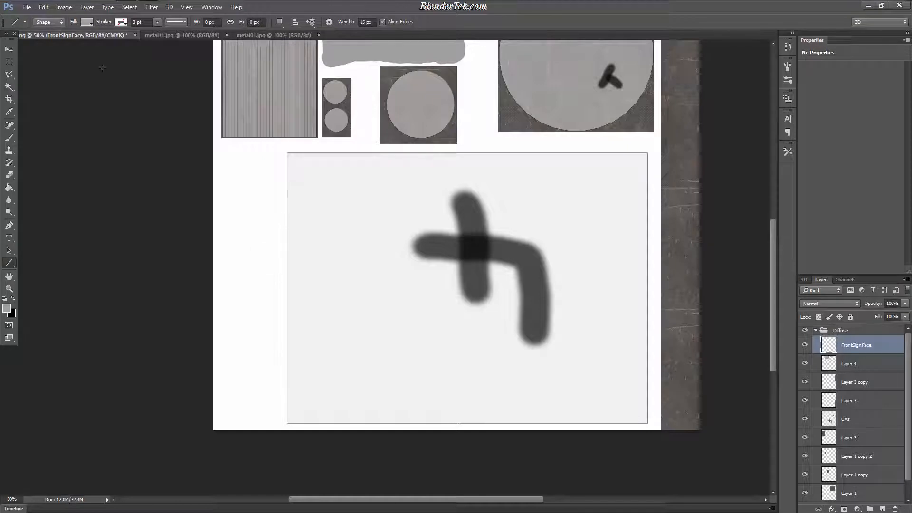
left_click(136, 22)
left_click_drag(289, 228, 463, 425)
left_click_drag(293, 241, 455, 419)
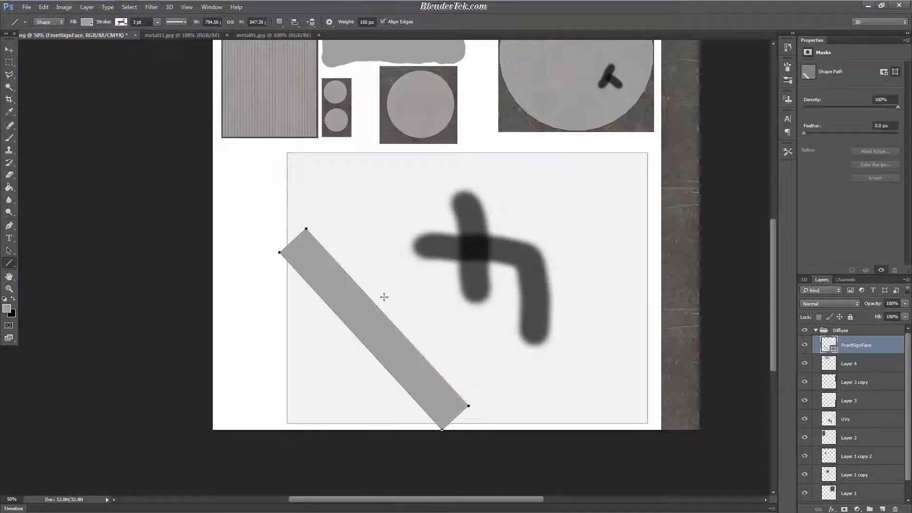
Undo the diagonal line, redraw it from the sign-face island's upper-left corner past its lower edge, and give it a ffde00 yellow Color Overlay.
key("ctrl+z")
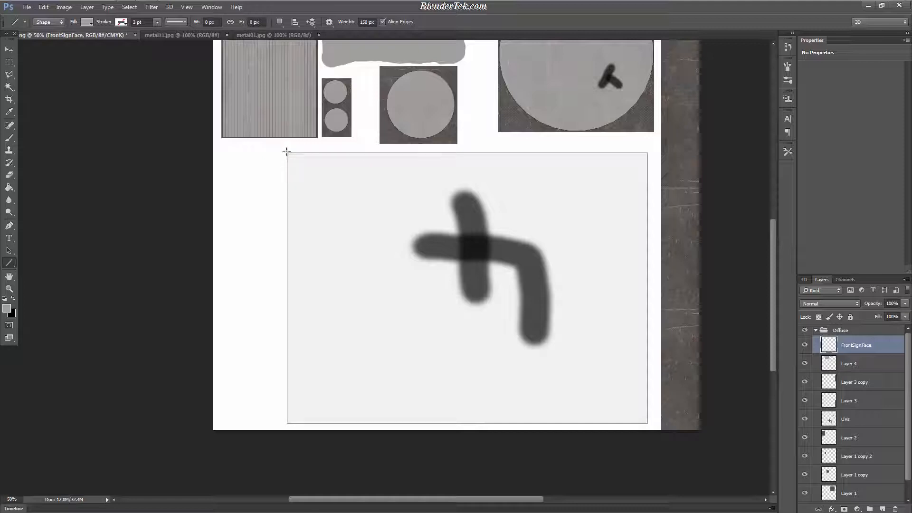
left_click_drag(286, 153, 581, 476)
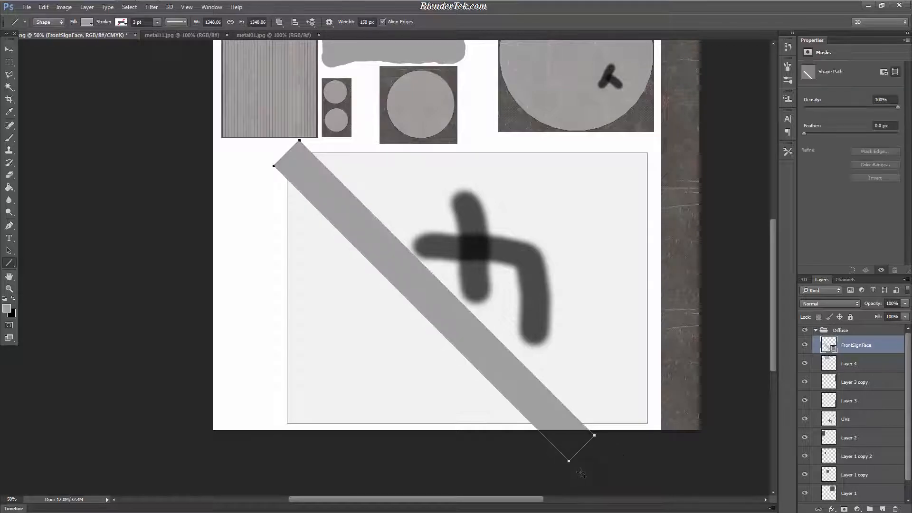
left_click(831, 509)
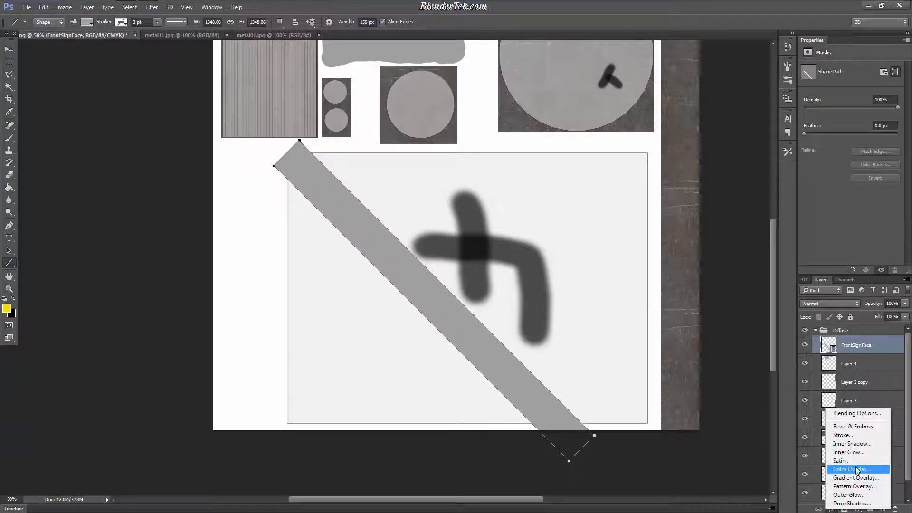
left_click(852, 469)
left_click(742, 250)
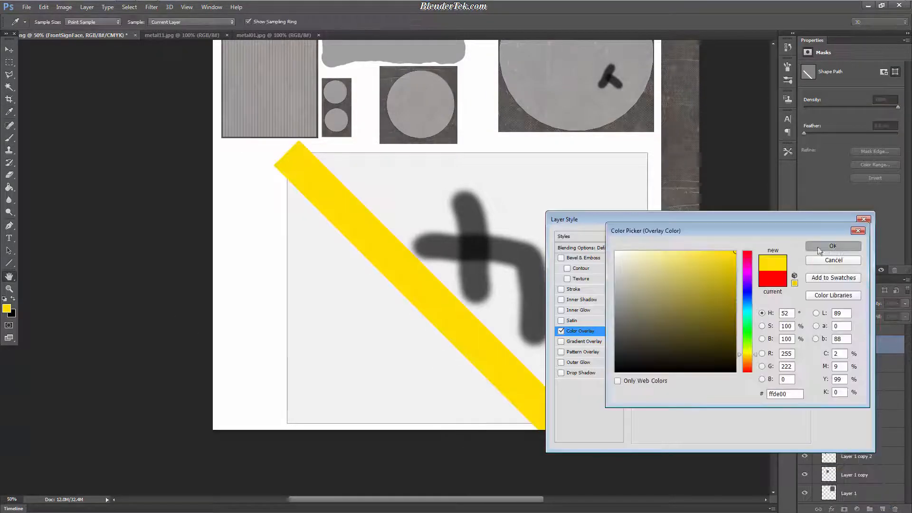
left_click(837, 251)
left_click(843, 235)
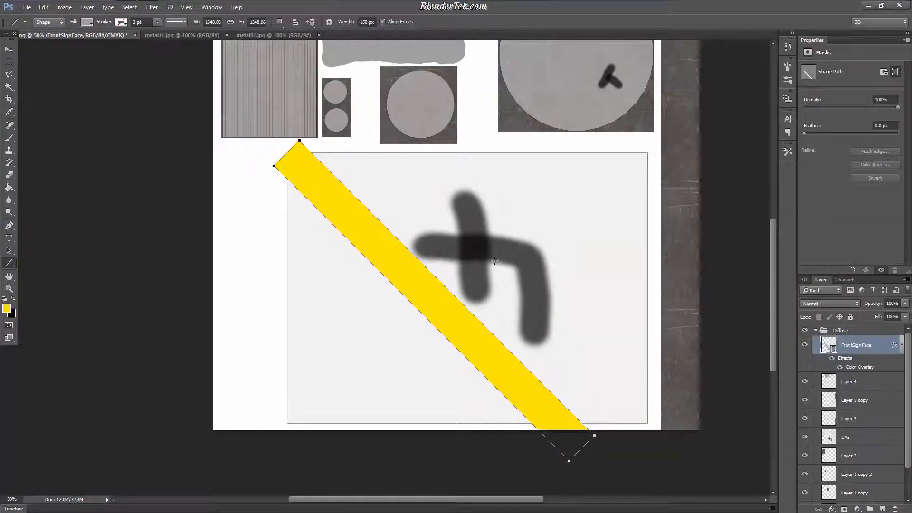
Rasterize the FrontSignFace layer style, duplicate the yellow stripe, offset the copy to its lower left, and merge both stripes into one layer.
right_click(858, 343)
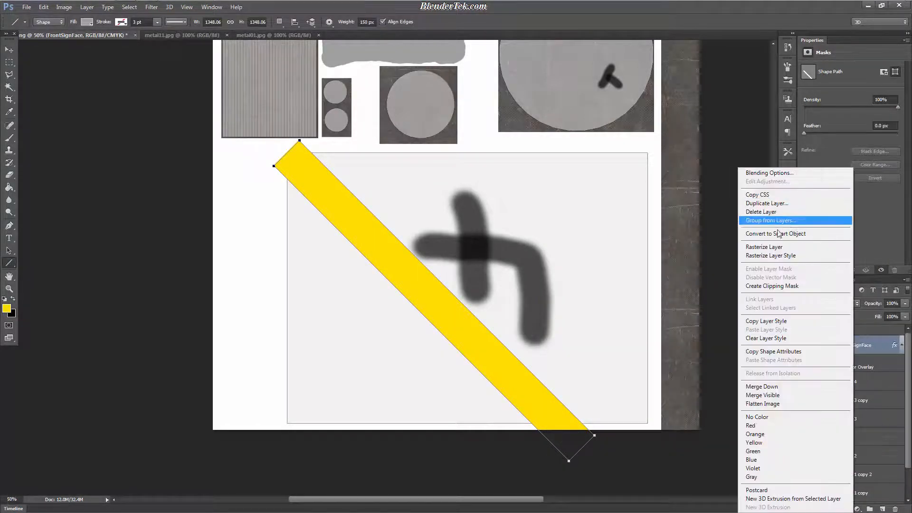
left_click(826, 257)
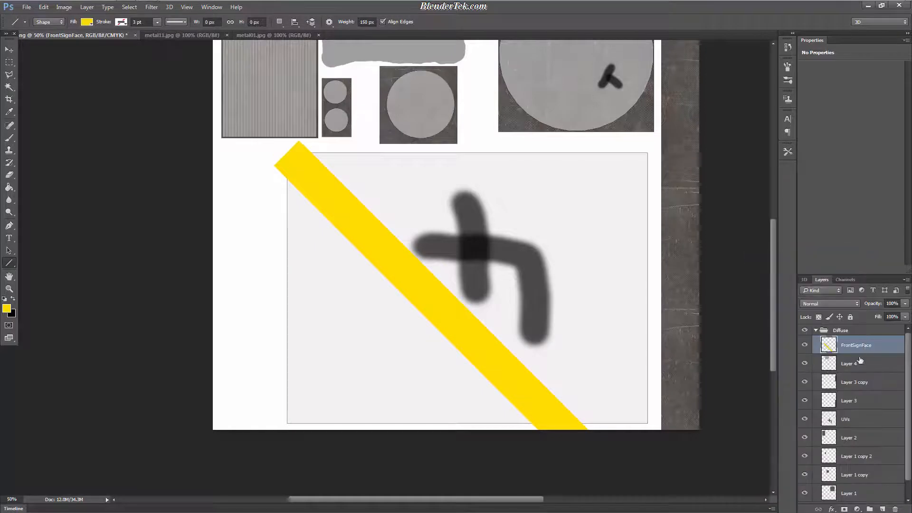
key("ctrl+j")
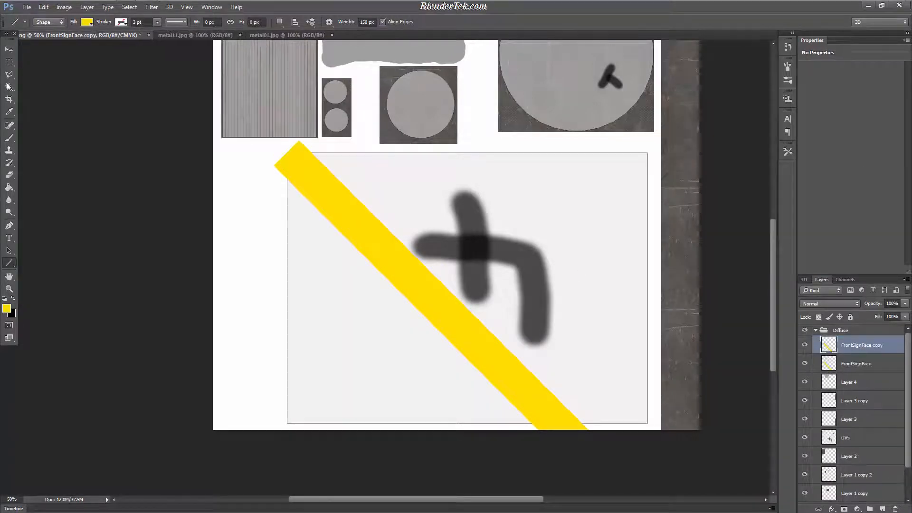
key("v")
left_click_drag(532, 291, 509, 346)
key("ctrl+e")
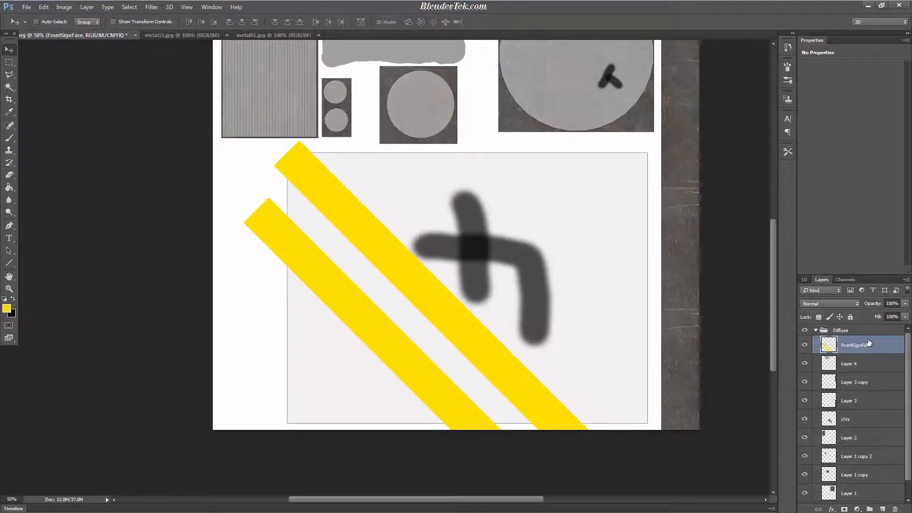
Duplicate and offset the merged yellow stripes until they cover the whole sign-face island, merging the copies into FrontSignFace.
right_click(869, 342)
left_click(881, 337)
key("ctrl+j")
left_click_drag(591, 299, 692, 288)
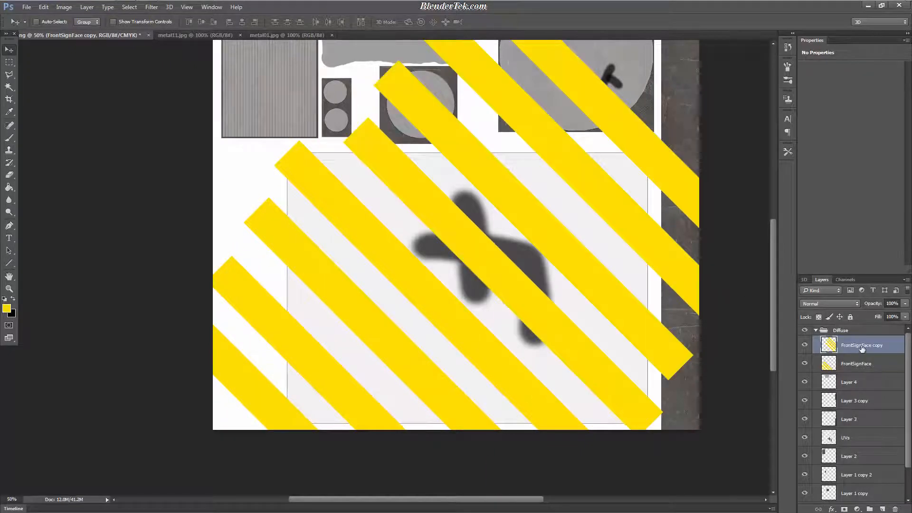
key("ctrl+e")
Trim the yellow stripes to the sign-face island with the Rectangular Marquee, deleting everything outside it.
key("ctrl+minus")
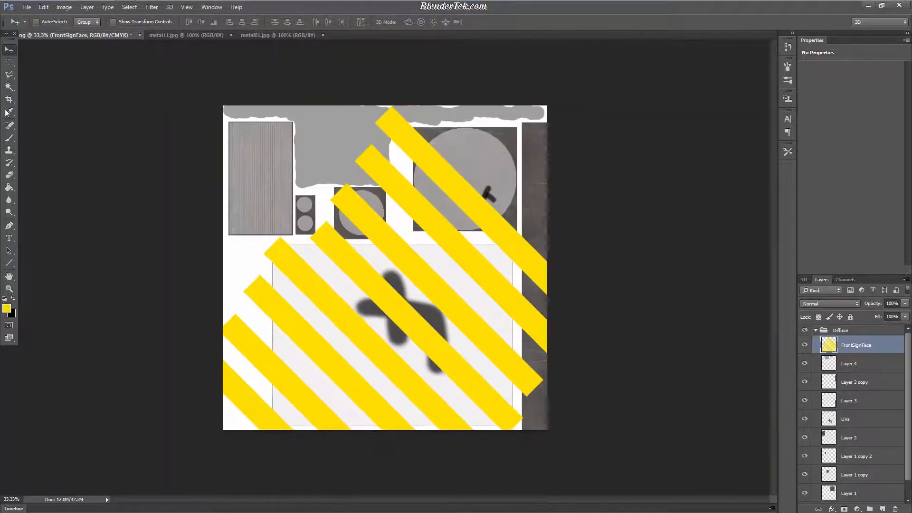
left_click(9, 62)
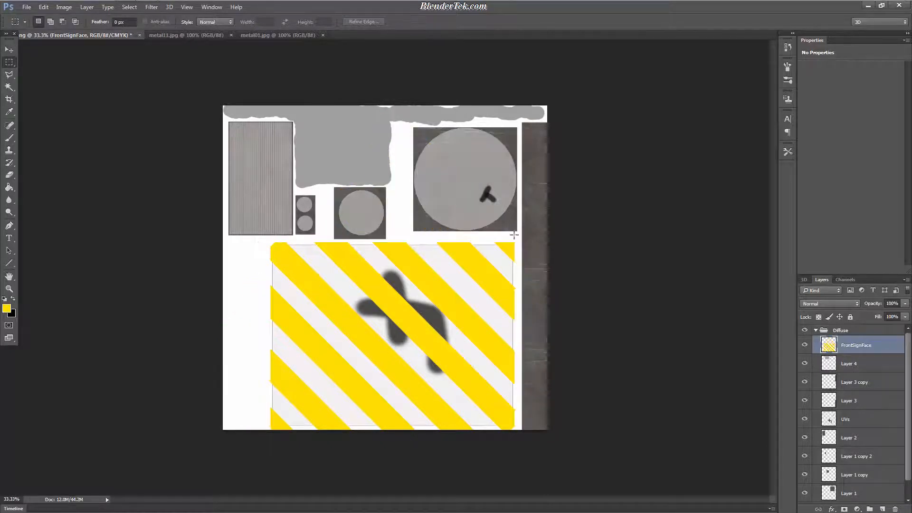
Fill a rectangular selection around the sign-face island with the sampled gray on a new layer and place that layer beneath FrontSignFace.
left_click_drag(516, 242, 268, 479)
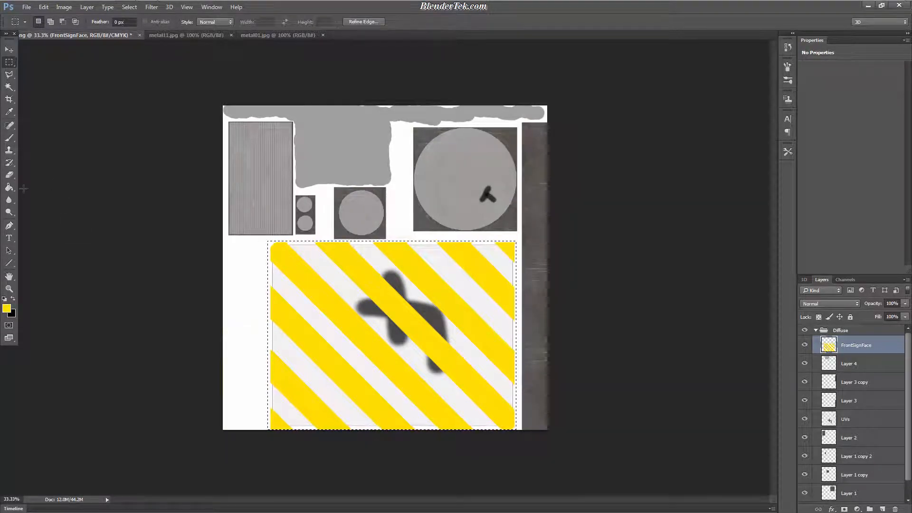
left_click(9, 112)
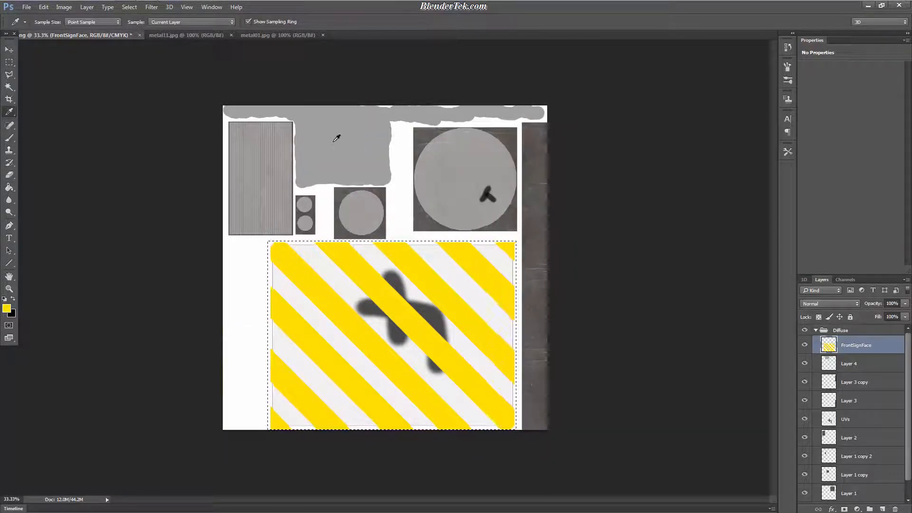
left_click_drag(337, 139, 348, 147)
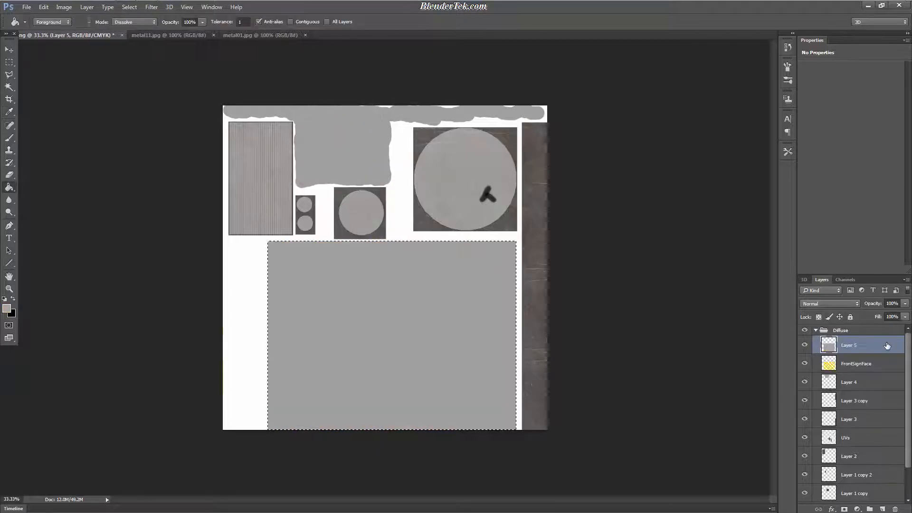
left_click_drag(888, 347, 876, 379)
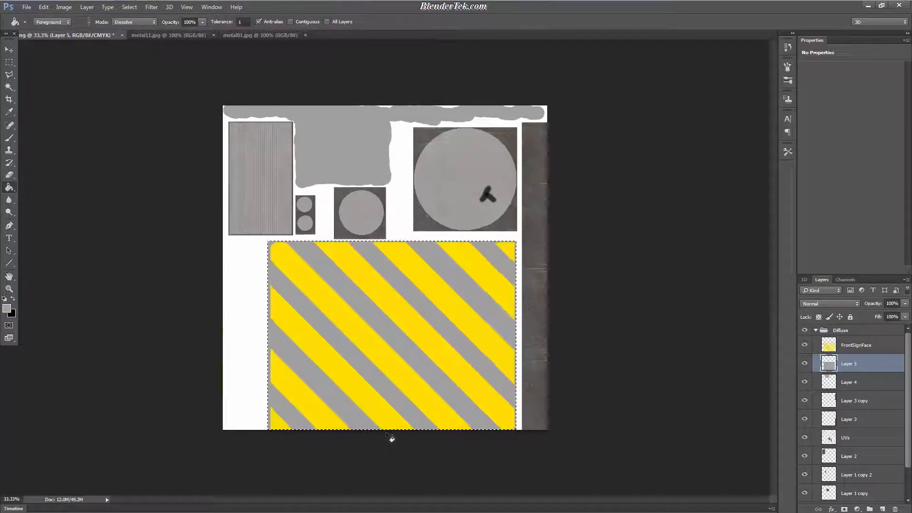
Move the UVs layer directly above the background layer and hide it.
key("ctrl+plus")
scroll(605, 365, "down", 3)
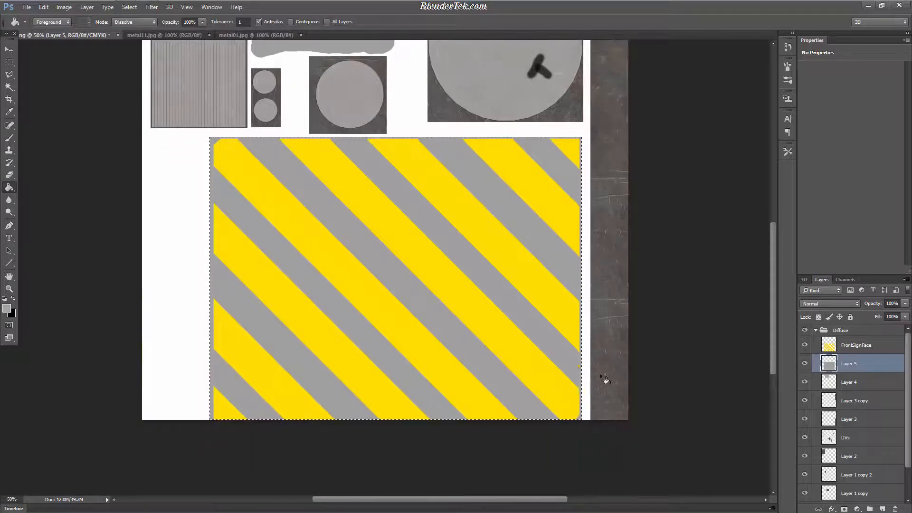
scroll(617, 369, "up", 1)
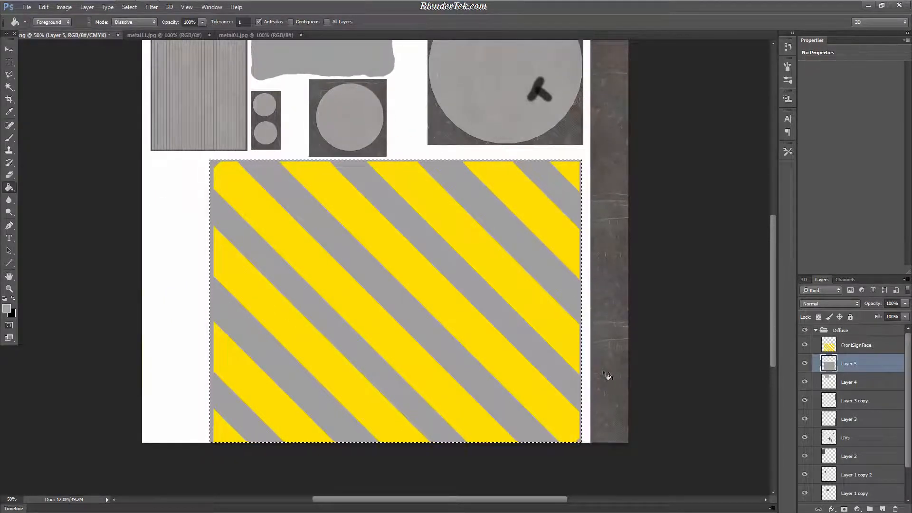
scroll(606, 372, "up", 4)
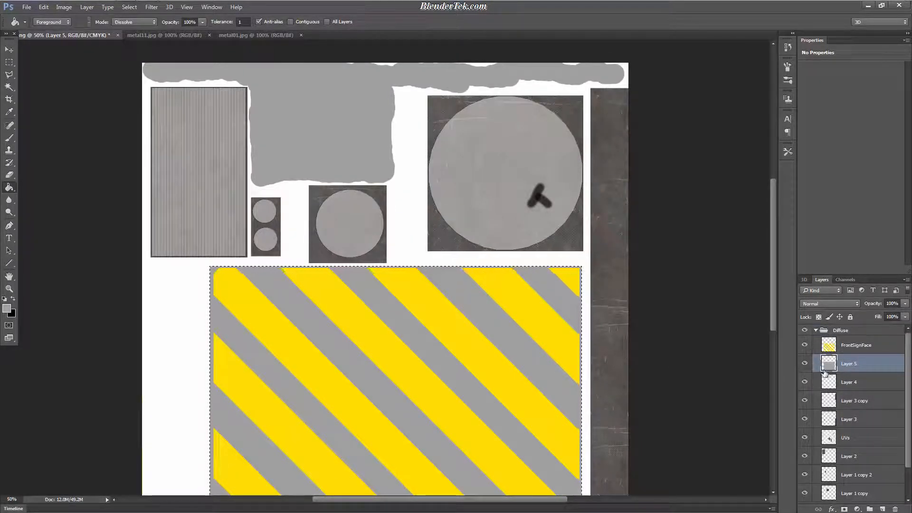
scroll(826, 377, "down", 2)
left_click(845, 418)
left_click_drag(858, 402, 850, 485)
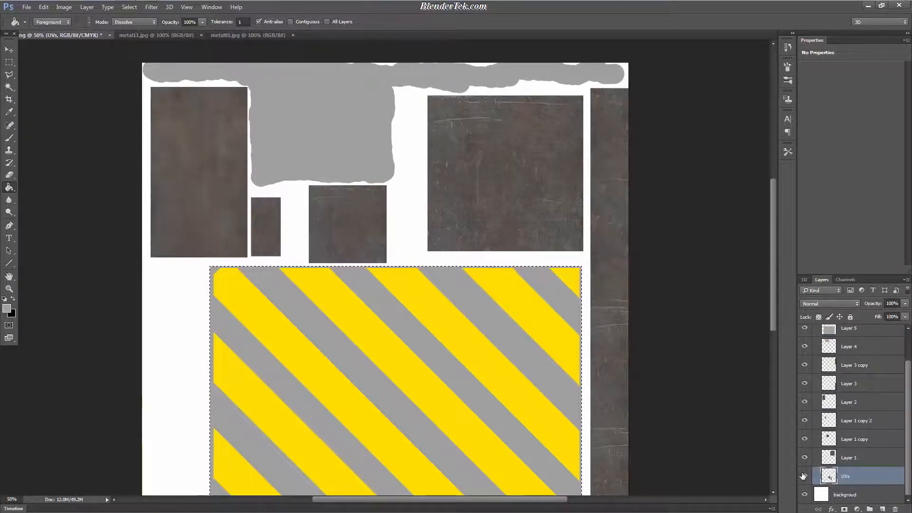
left_click(804, 476)
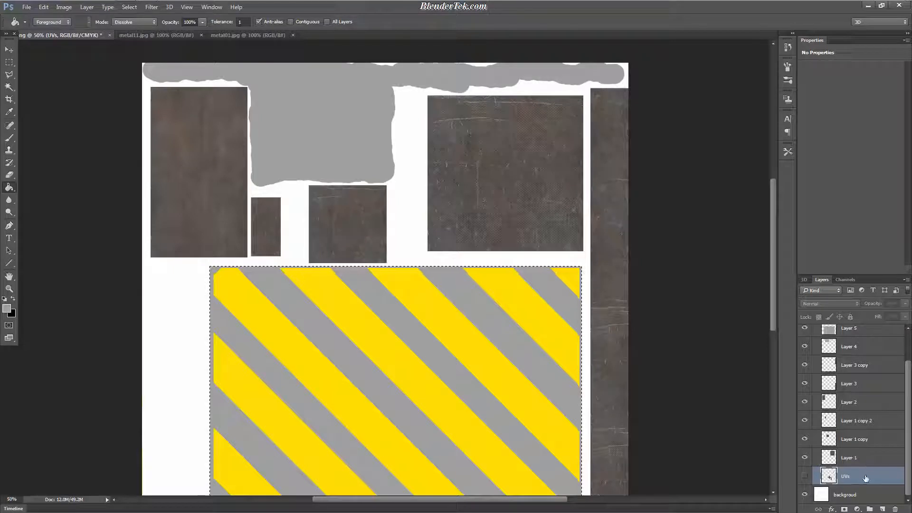
scroll(866, 477, "up", 2)
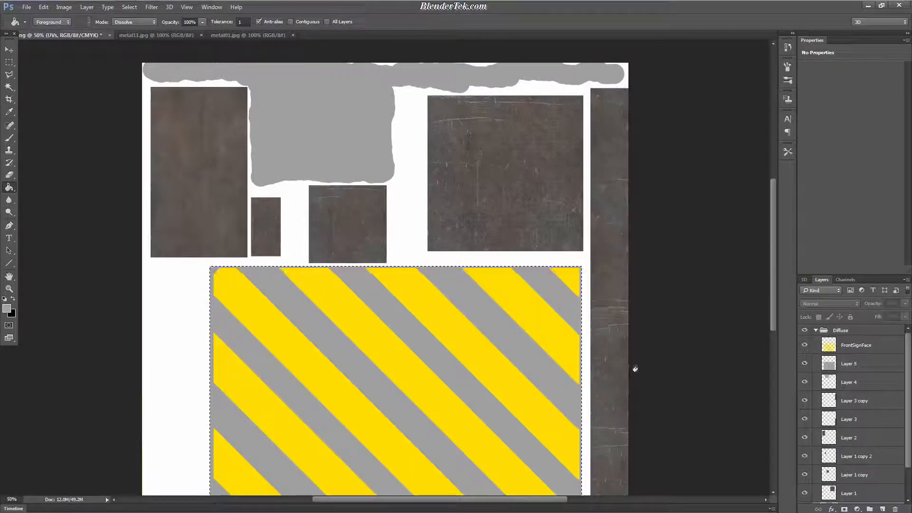
Save the texture as a PNG named Streetsign_DIFF in the Street Sign folder.
key("a")
key("ctrl+d")
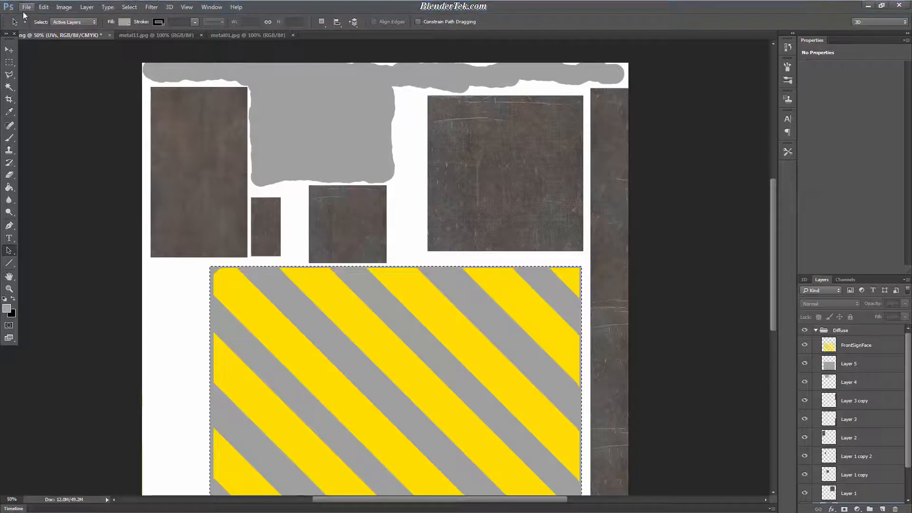
left_click(27, 7)
left_click(38, 111)
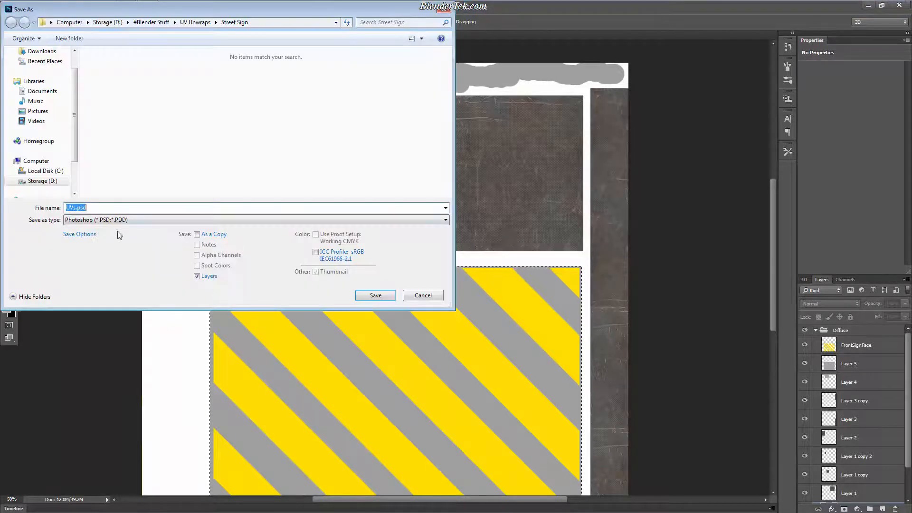
left_click(114, 220)
left_click(98, 350)
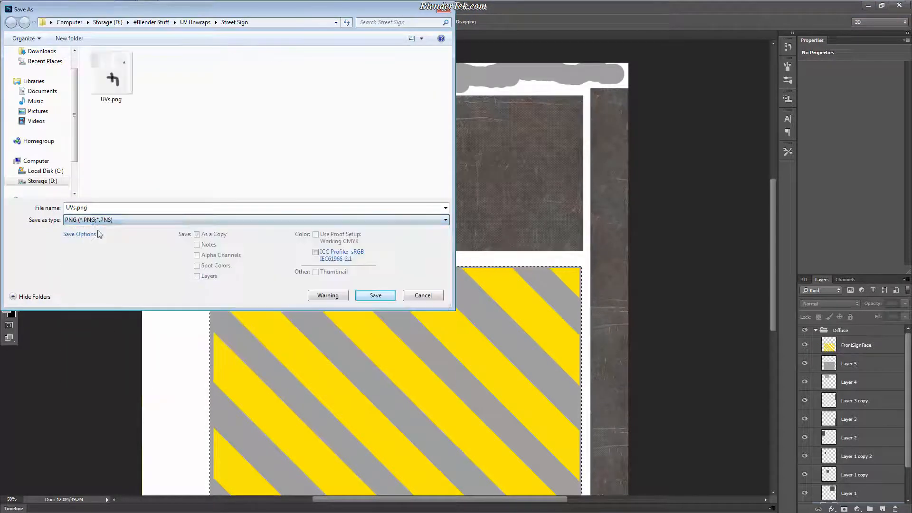
double_click(88, 208)
left_click(75, 208)
double_click(75, 207)
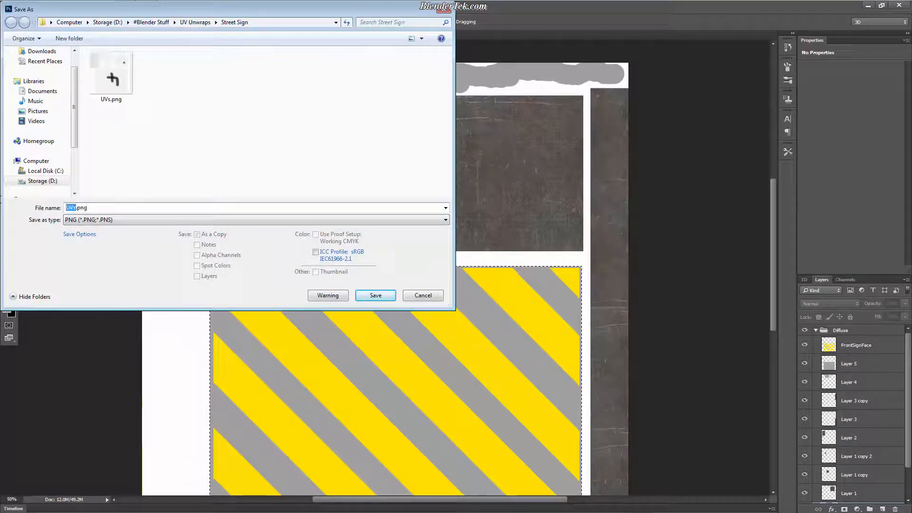
type("Stree")
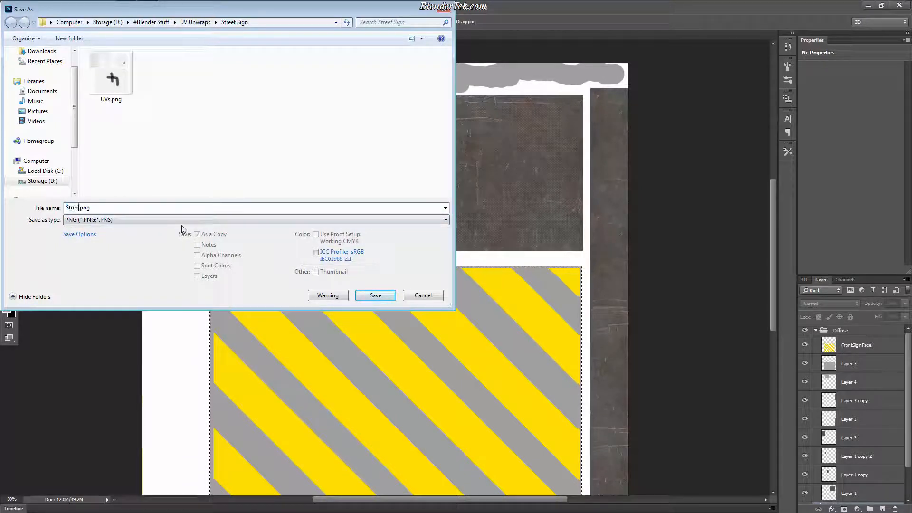
type("tsign_")
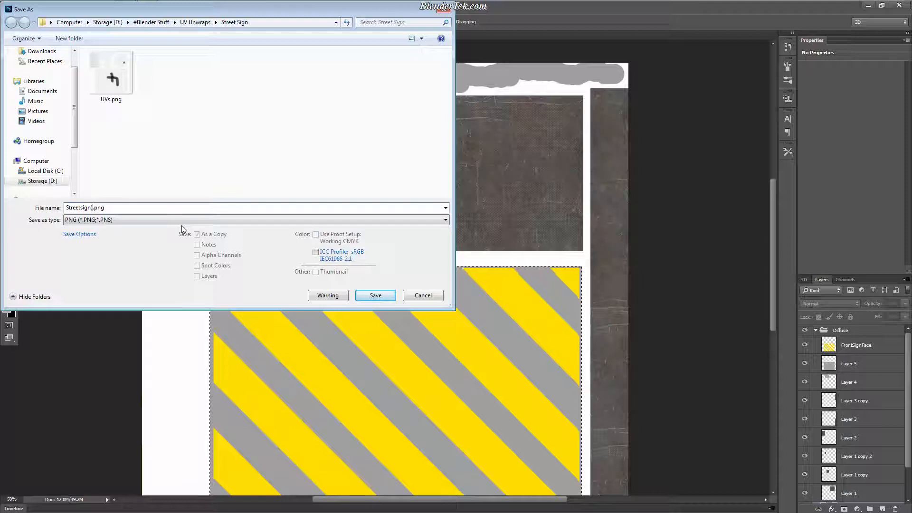
type("DIFF")
key("Return")
left_click(475, 165)
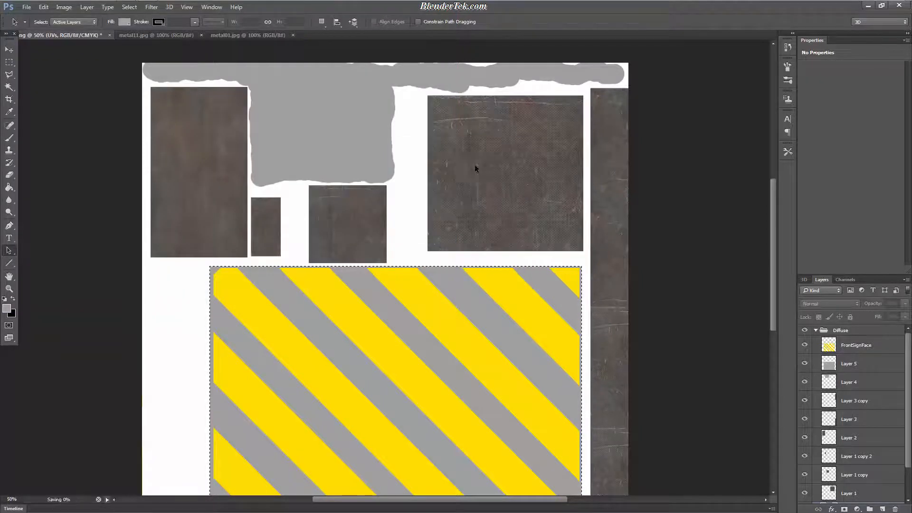
Switch to Blender and replace the material's UVs image texture with the saved Streetsign_DIFF image.
left_click(135, 6)
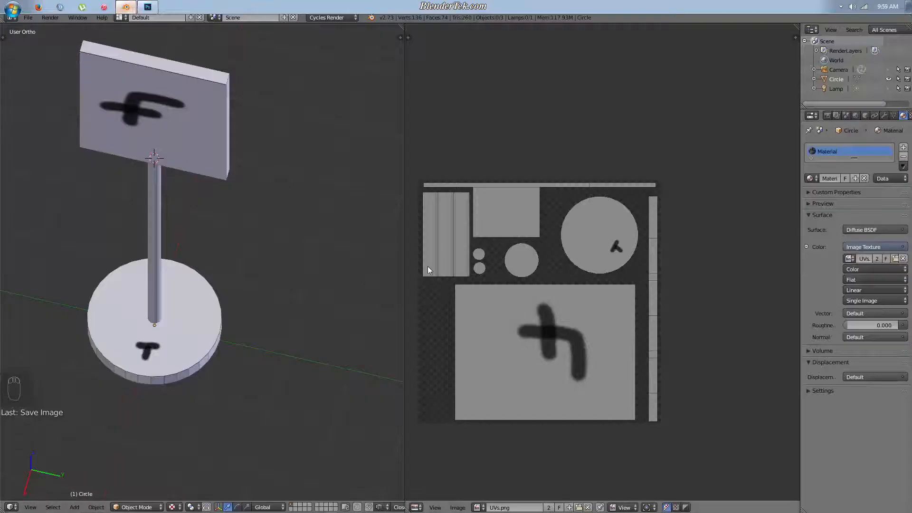
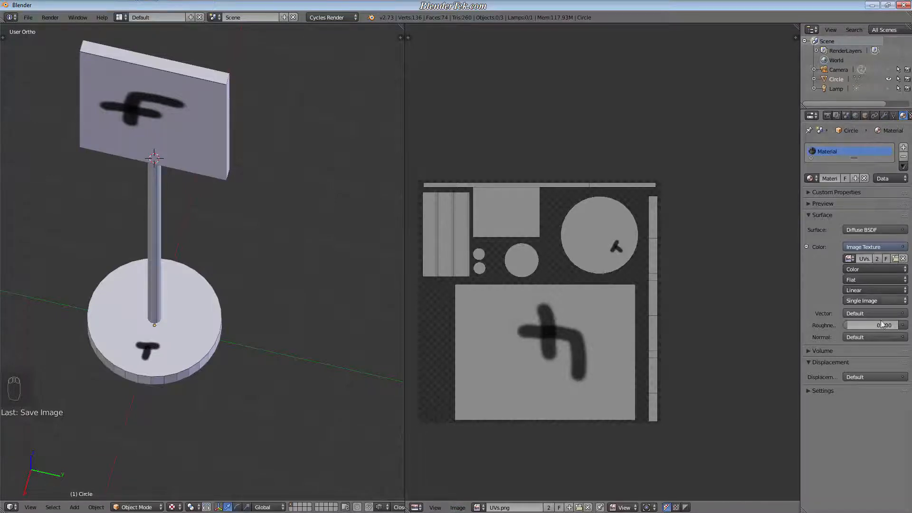
left_click(903, 258)
left_click(890, 258)
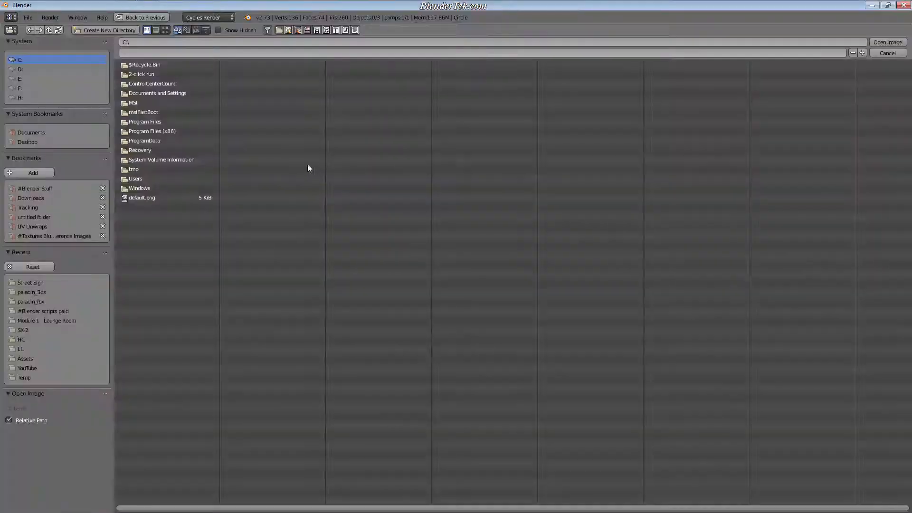
left_click(37, 236)
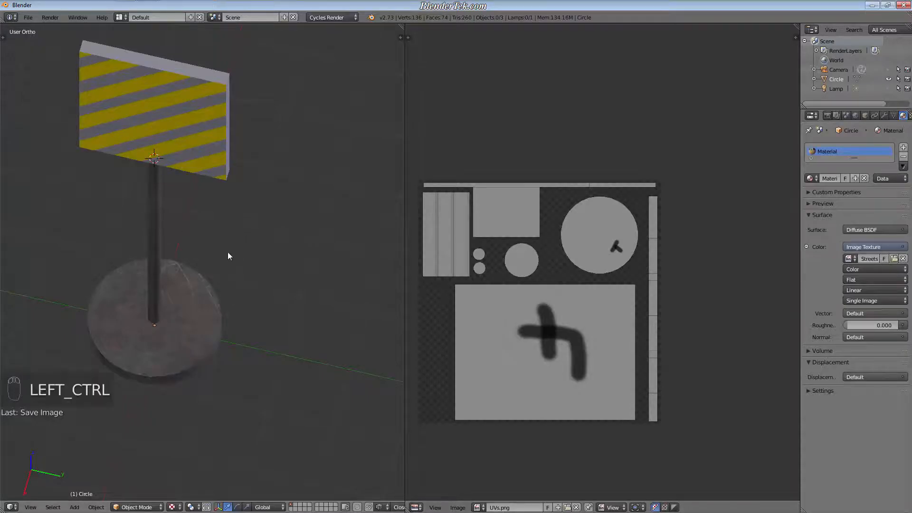
Widen the 3D view and examine the textured sign face, pole and base up close.
middle_click_drag(239, 235, 283, 278, "shift")
left_click_drag(405, 214, 732, 148)
scroll(501, 313, "down", 2)
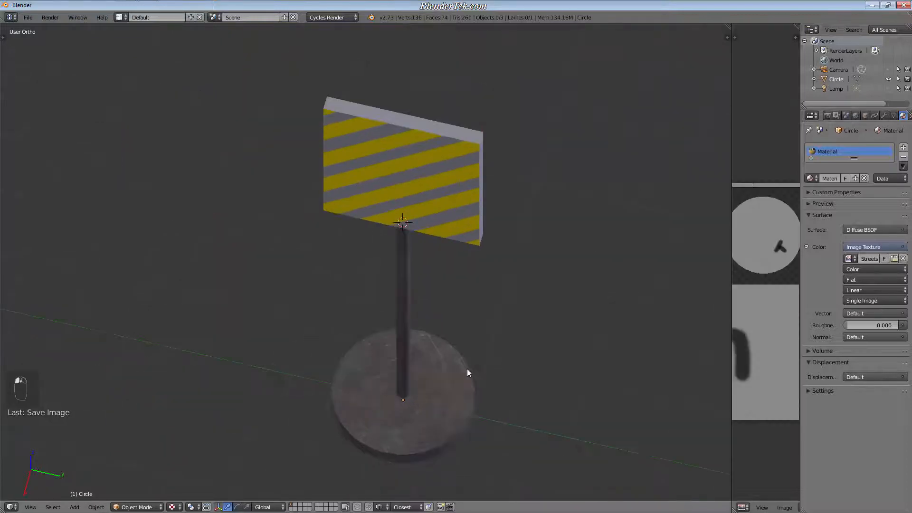
middle_click_drag(467, 369, 485, 335)
scroll(485, 334, "up", 7)
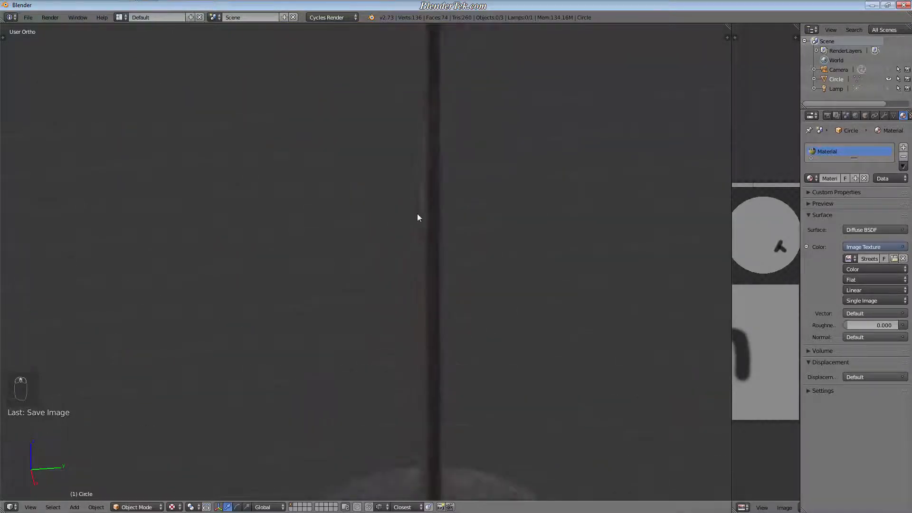
Apply an Edge Split modifier to the sign model and view the base, pole and whole sign.
middle_click_drag(418, 218, 468, 256)
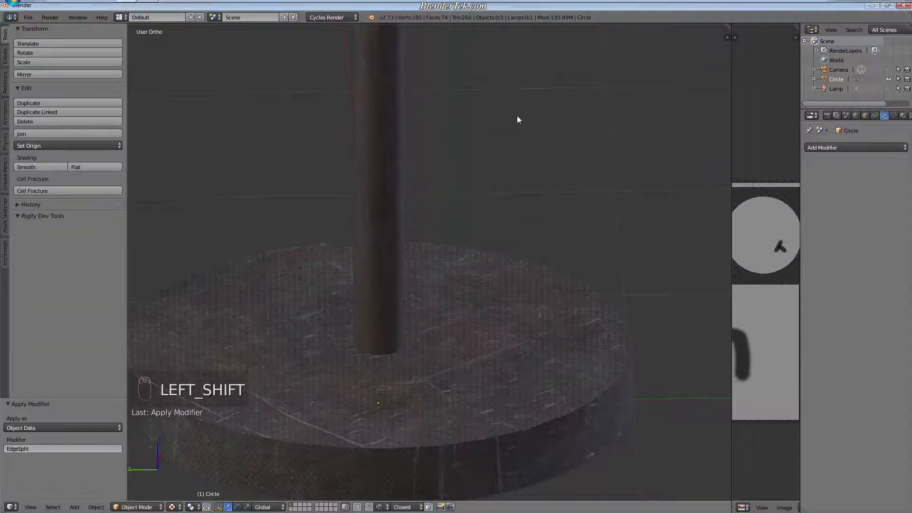
scroll(570, 245, "down", 7)
middle_click_drag(553, 259, 519, 294, "shift")
middle_click_drag(596, 251, 594, 338)
scroll(593, 338, "down", 2)
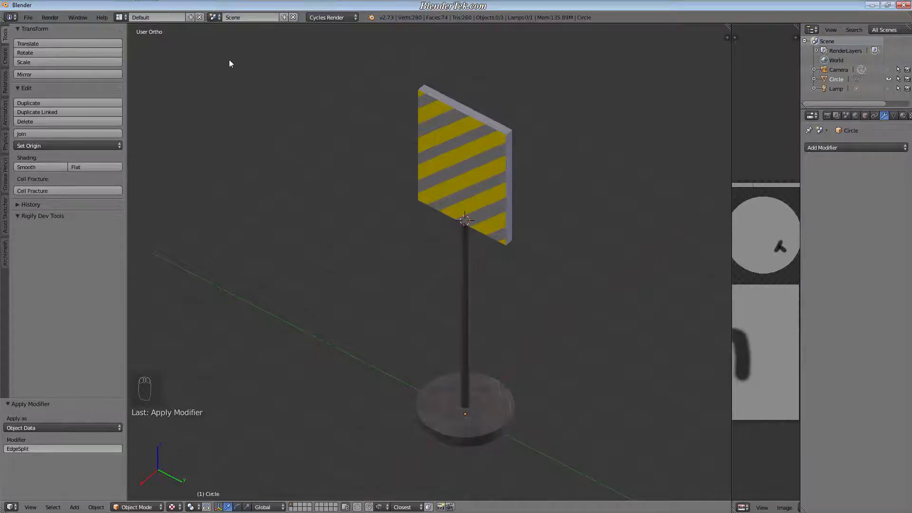
Switch to Photoshop, duplicate the Diffuse group and rename the copy Specular.
mouse_move(167, 2)
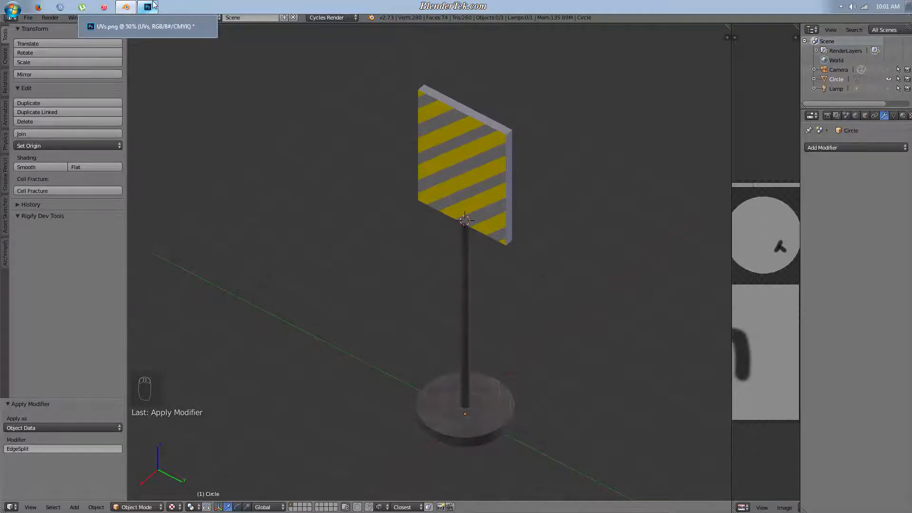
left_click(142, 26)
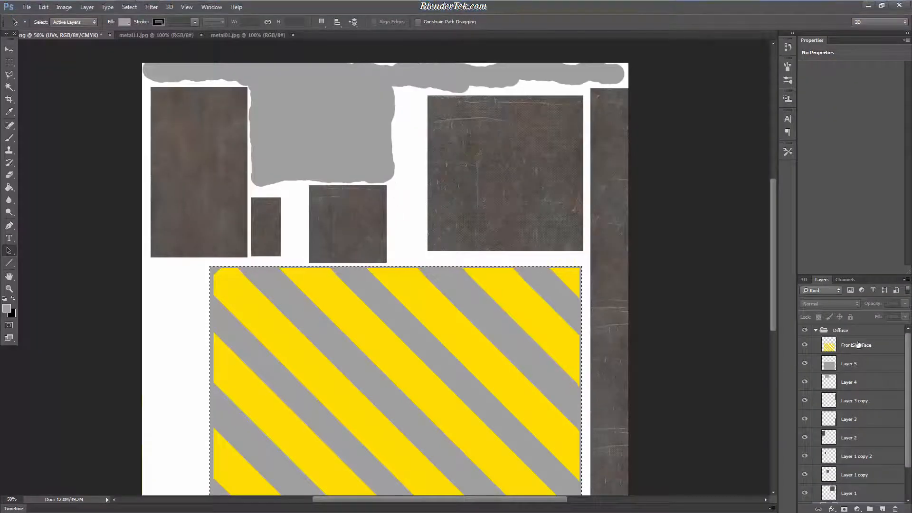
left_click(816, 331)
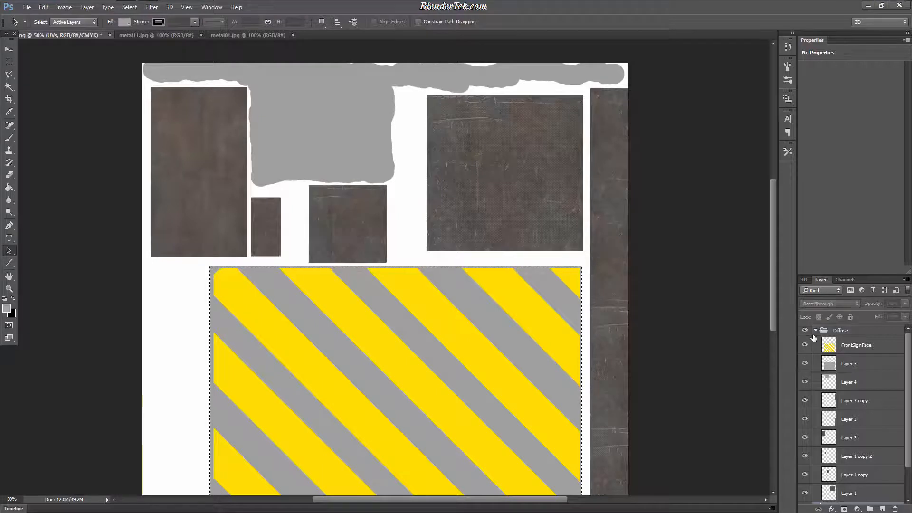
scroll(853, 369, "up", 4)
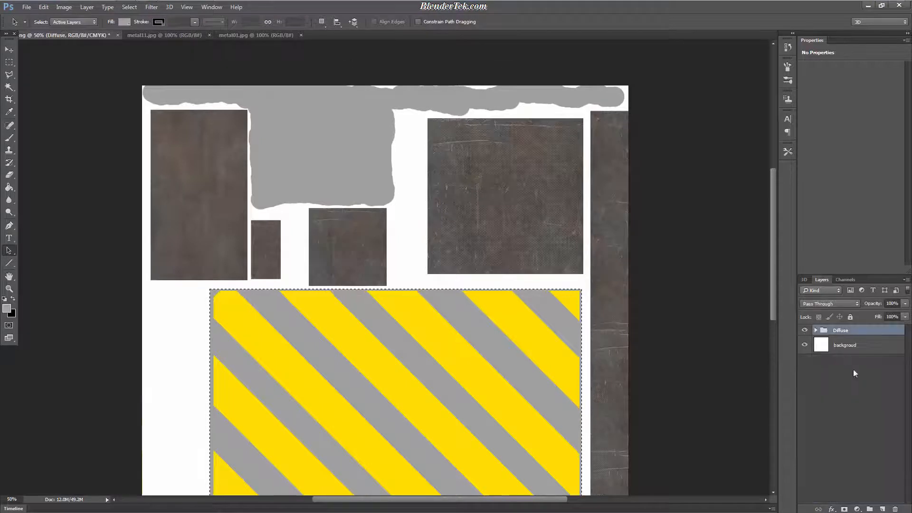
key("ctrl+j")
double_click(847, 331)
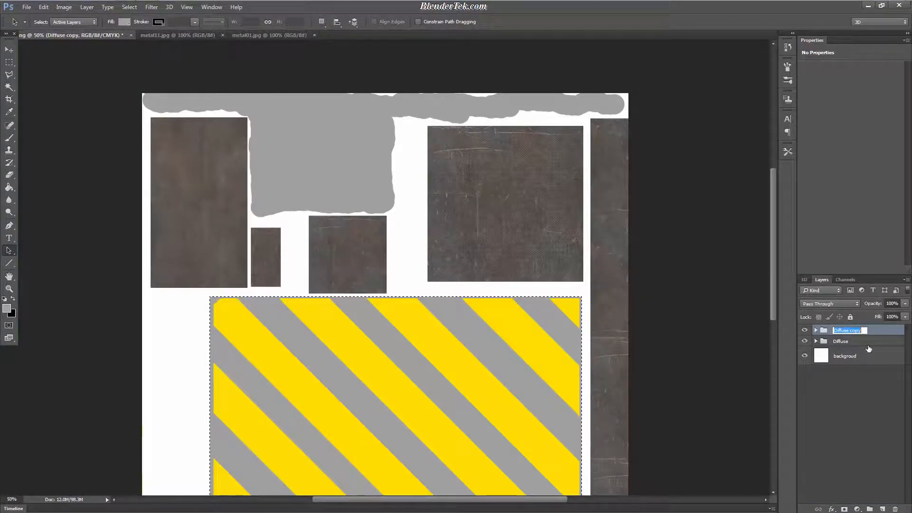
type("Specularit")
key("BackSpace")
key("BackSpace")
key("Return")
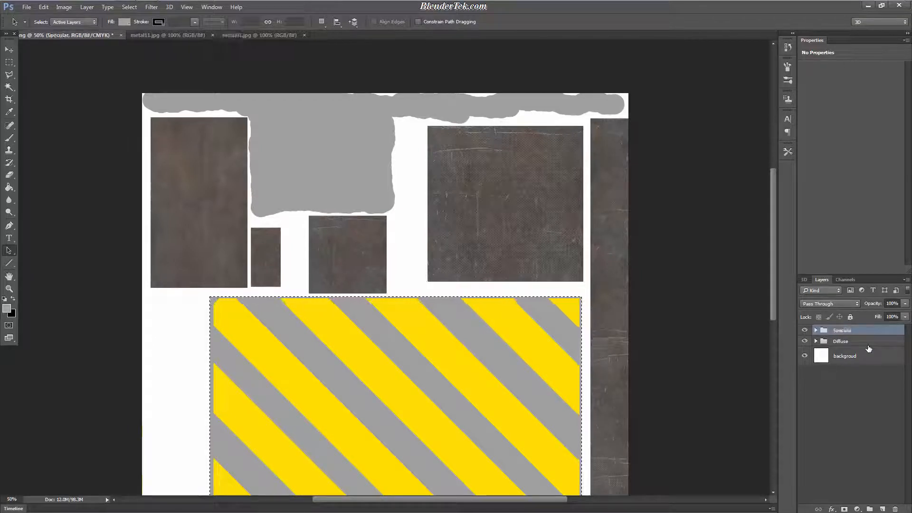
Desaturate the striped sign face and the metal texture layers inside the Specular group.
scroll(691, 392, "down", 4)
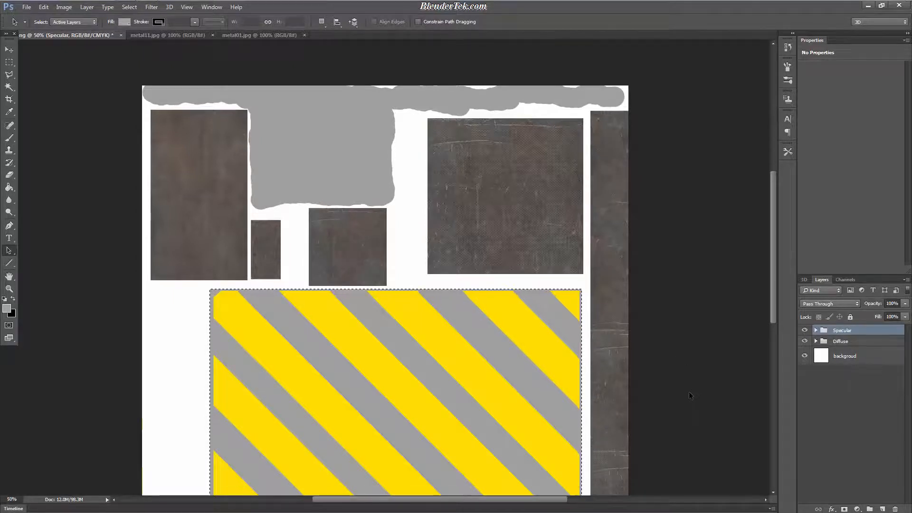
scroll(474, 367, "up", 1)
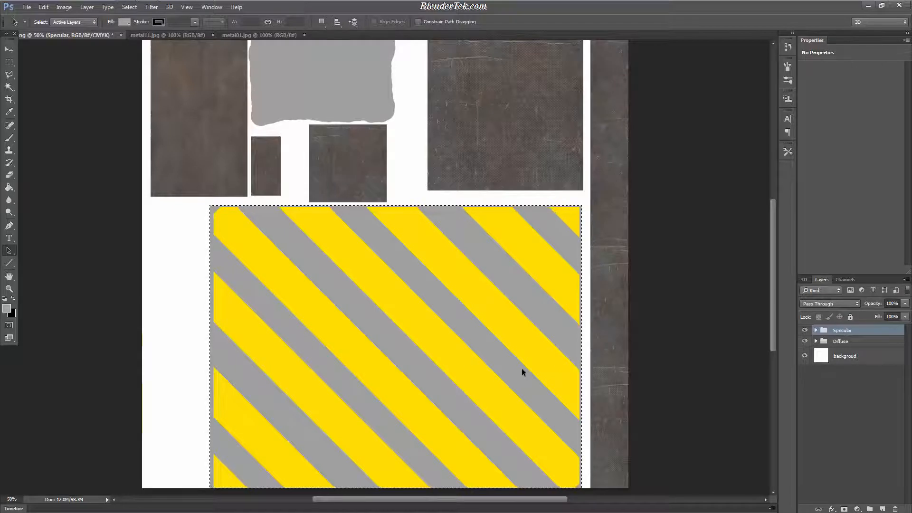
key("ctrl")
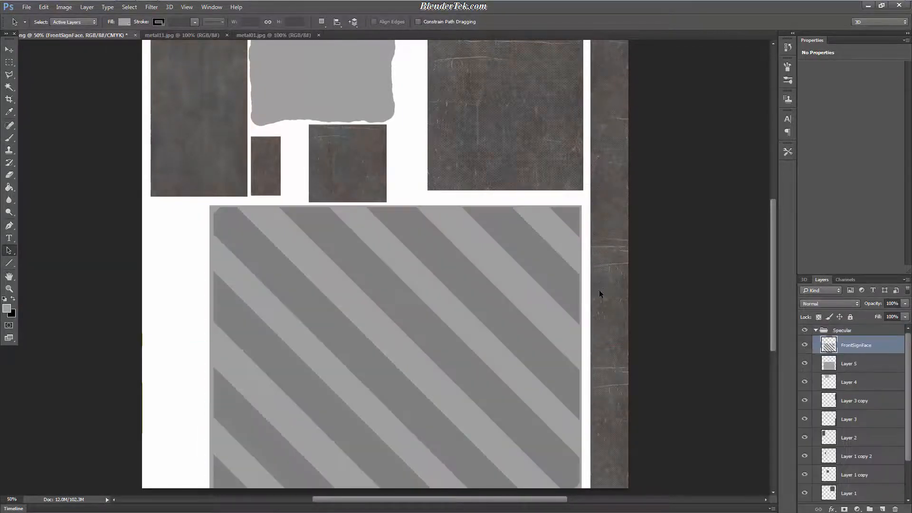
scroll(600, 290, "up", 8)
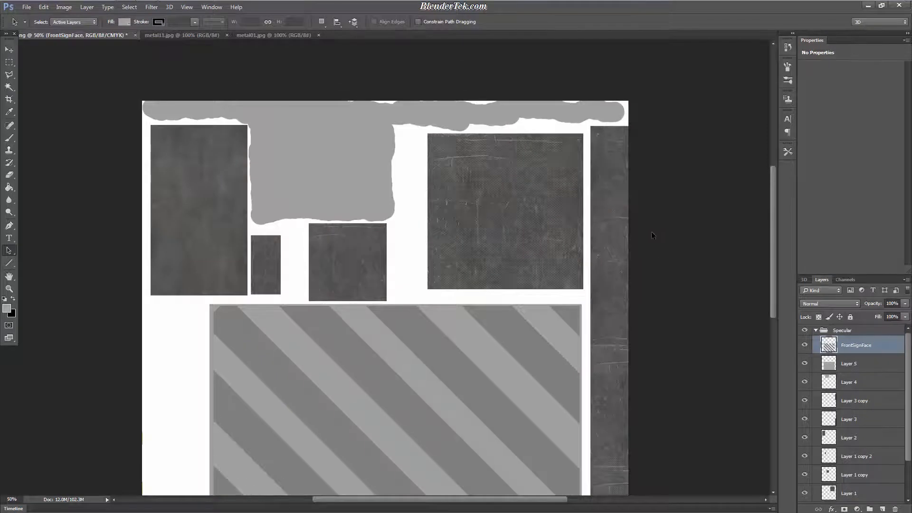
scroll(656, 237, "down", 5)
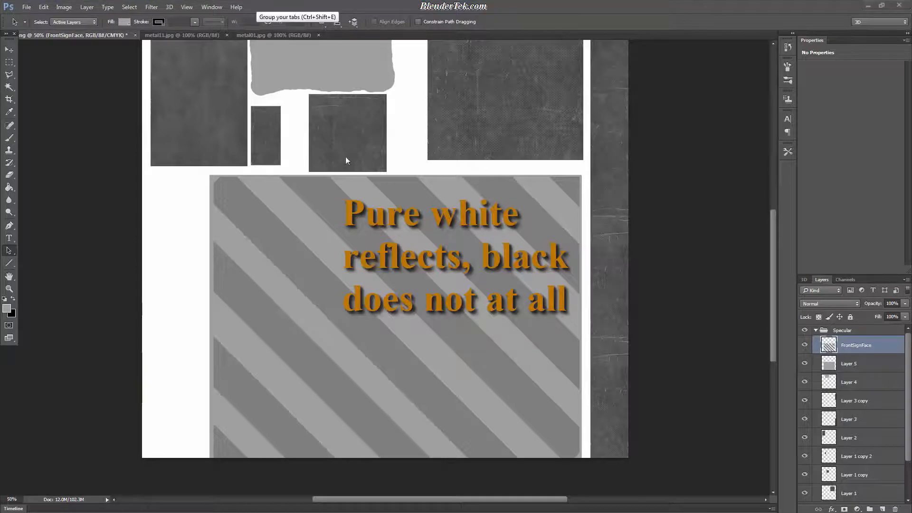
Add the hexagon grid as a new layer above FrontSignFace in the Specular group and inspect its lines.
left_click(8, 51)
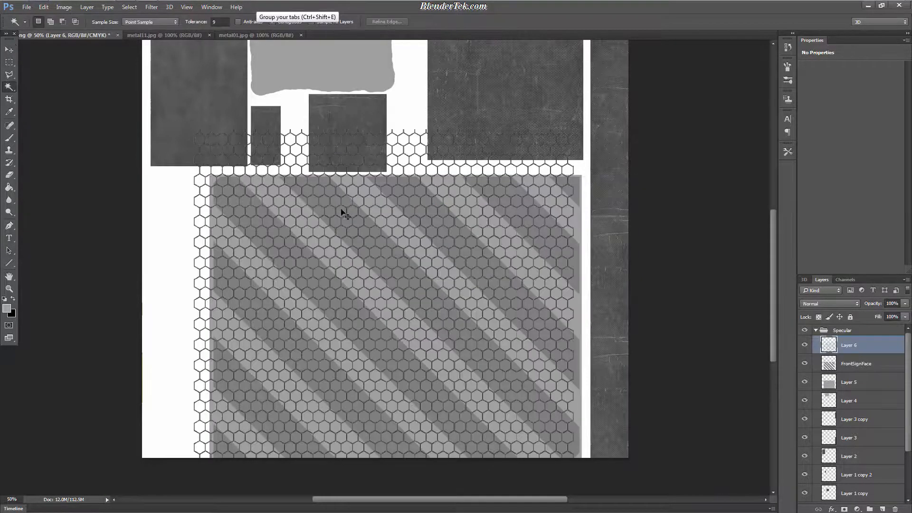
scroll(344, 213, "up", 5, "alt")
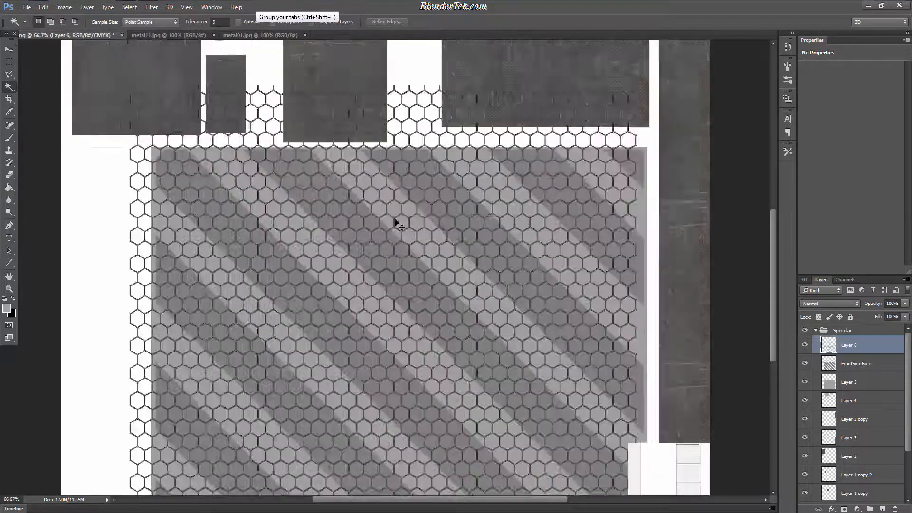
scroll(435, 264, "down", 6, "alt")
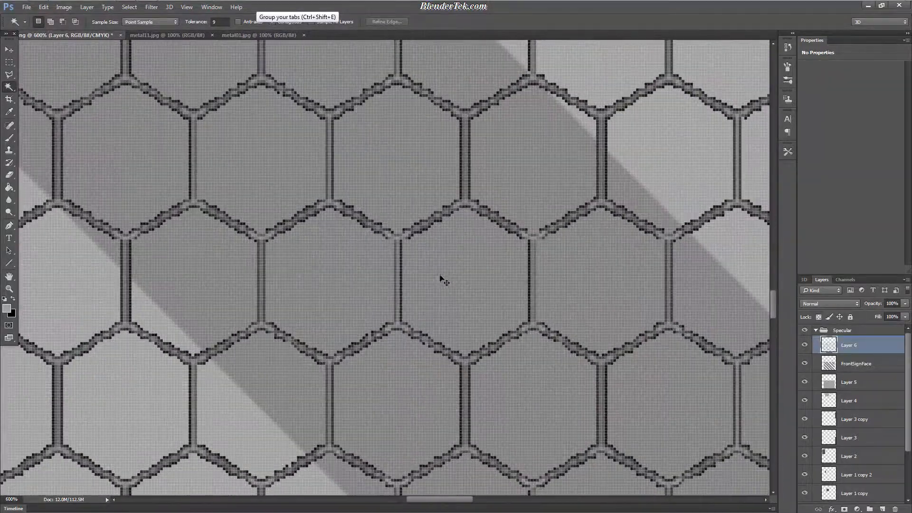
scroll(443, 307, "down", 2, "alt")
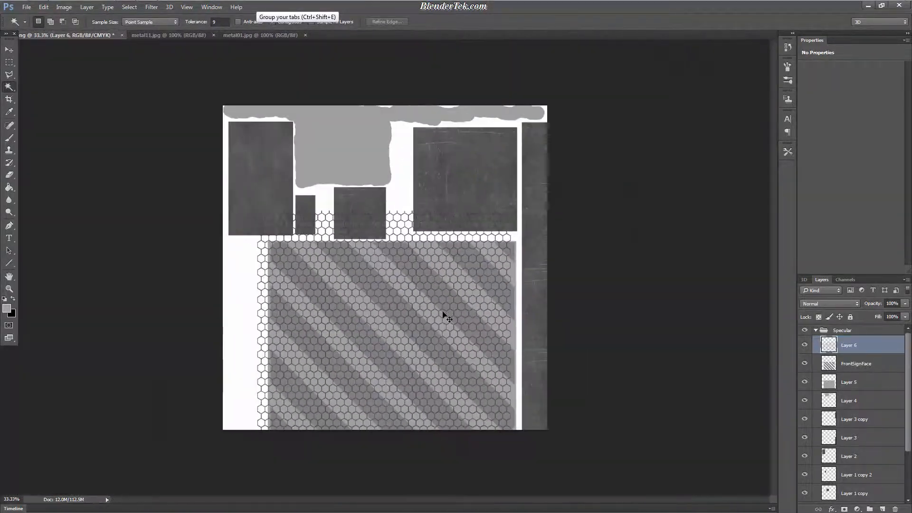
Turn the hexagon grid white using Levels with midtones 9.99 and white input 2, and sample its white as the foreground colour.
left_click(63, 7)
mouse_move(95, 31)
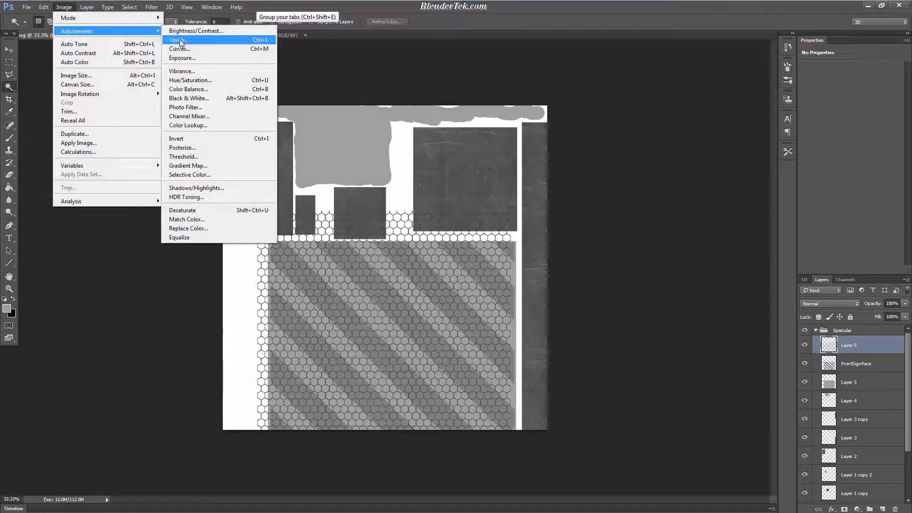
left_click(178, 41)
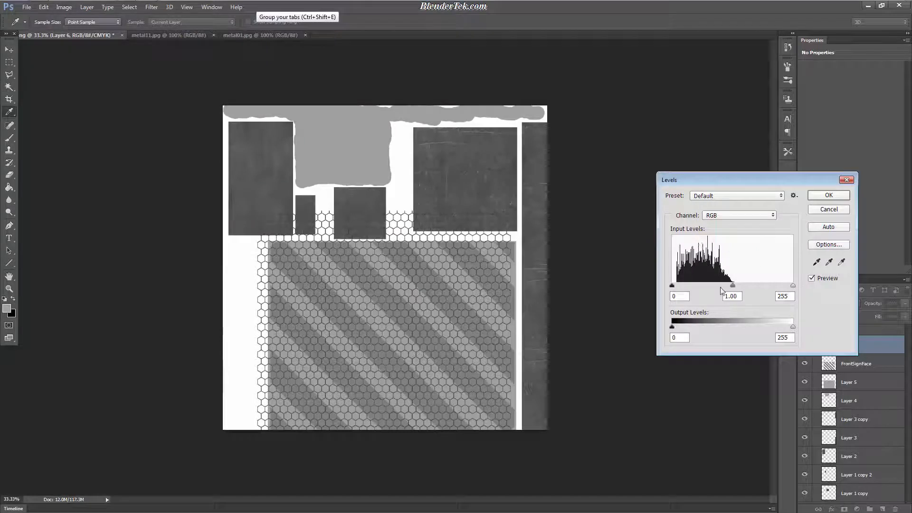
left_click_drag(733, 285, 672, 286)
left_click_drag(794, 284, 672, 287)
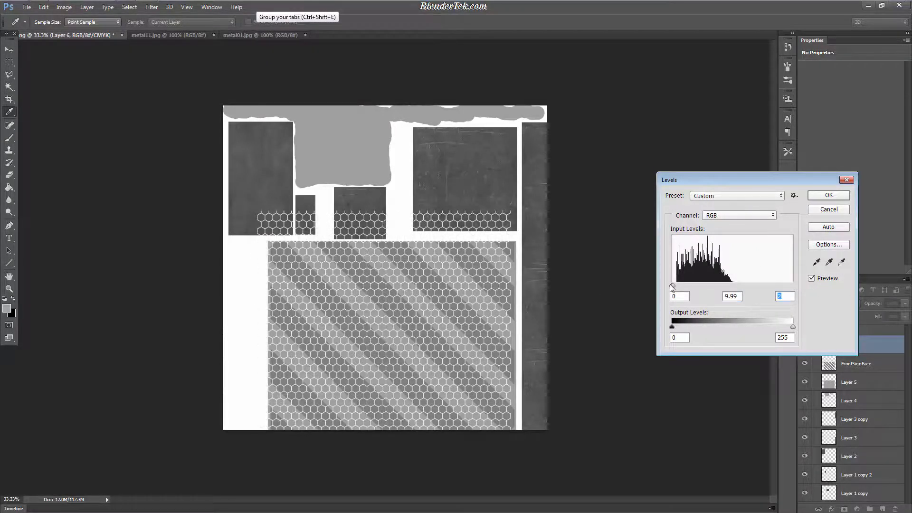
left_click(670, 285)
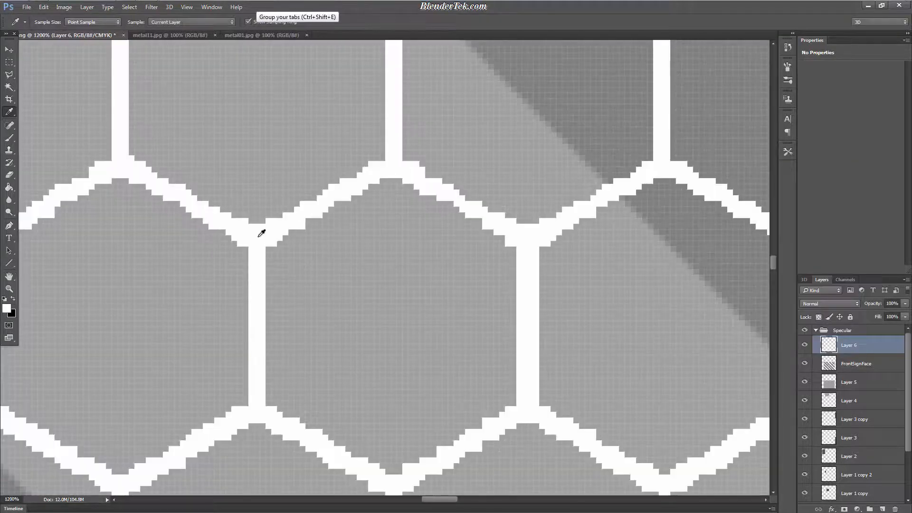
left_click(7, 309)
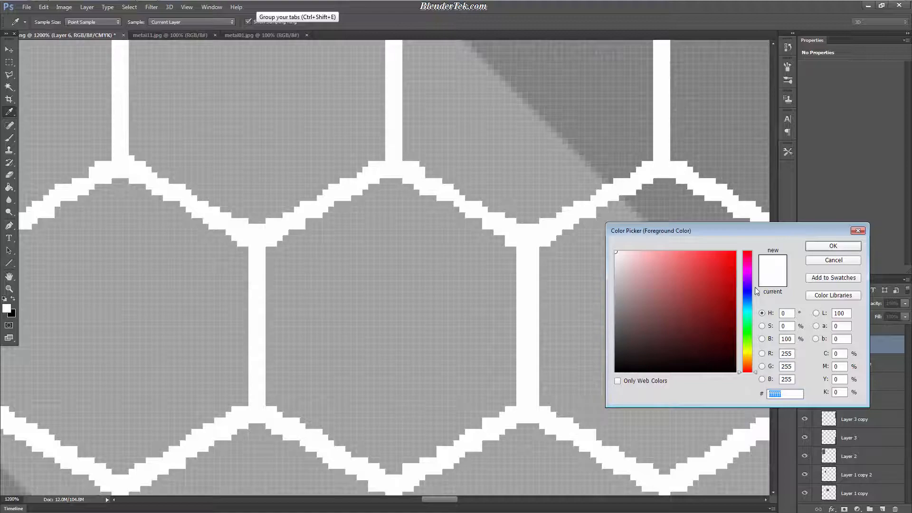
left_click(817, 262)
Move the hexagon grid layer down so that it covers only the striped sign face.
scroll(505, 330, "down", 10, "alt")
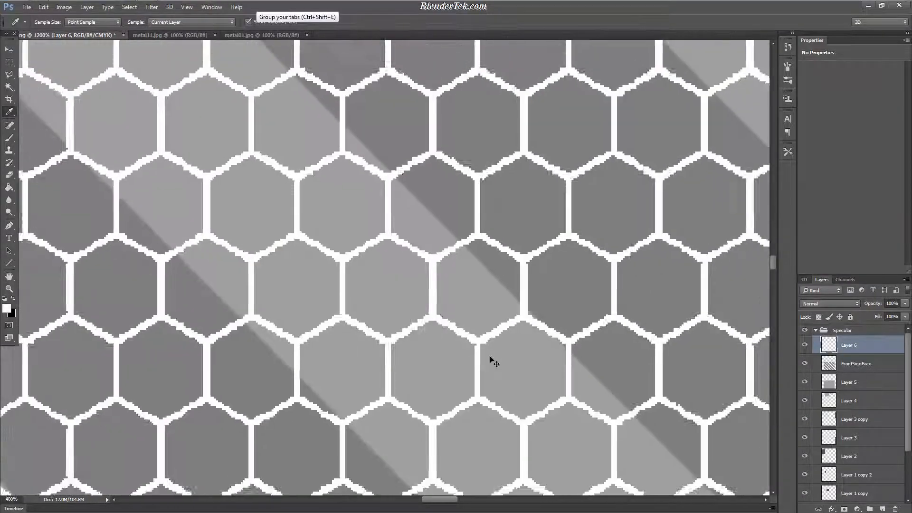
scroll(452, 352, "down", 4, "alt")
scroll(347, 349, "up", 1, "alt")
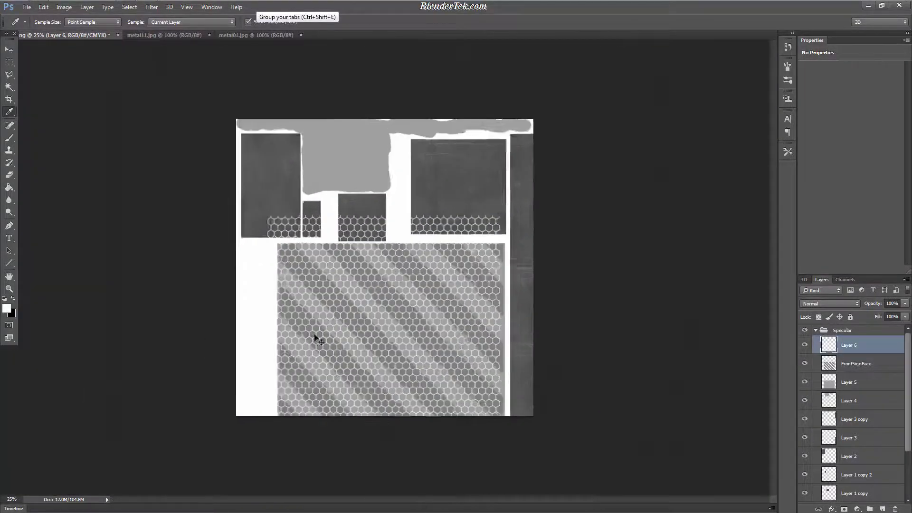
left_click(9, 50)
left_click_drag(316, 198, 326, 228)
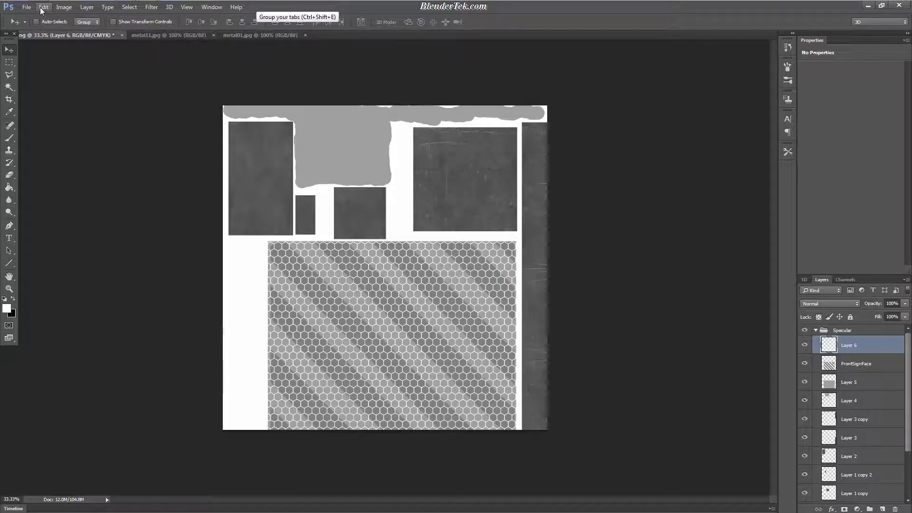
Select all the connected white hexagon lines on Layer 6 with the Magic Wand.
left_click(9, 87)
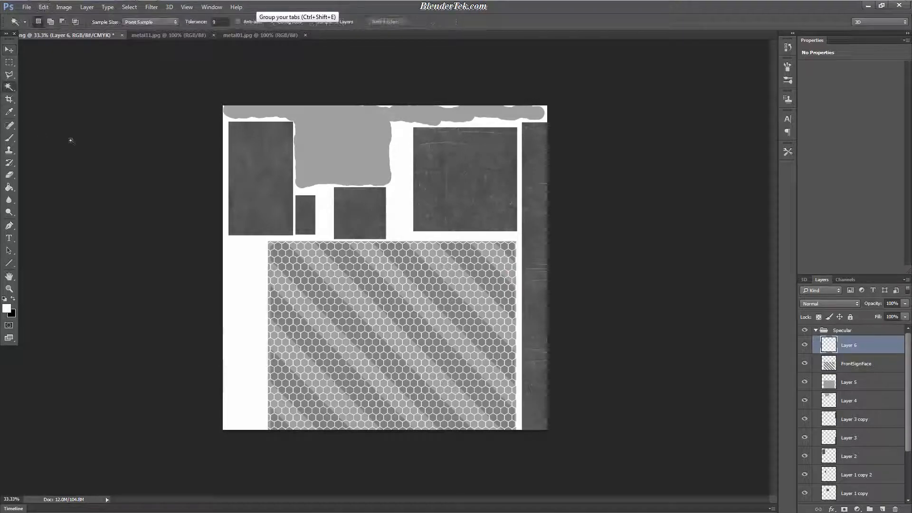
key("ctrl+plus")
key("ctrl+plus")
key("ctrl+plus")
key("ctrl+plus")
key("ctrl+plus")
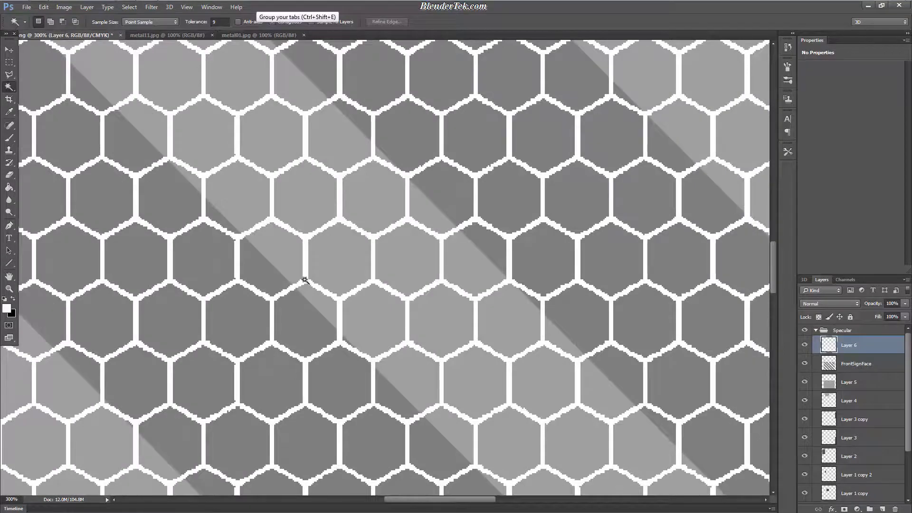
left_click(304, 280)
key("ctrl+minus")
key("ctrl+minus")
key("ctrl+minus")
key("ctrl+minus")
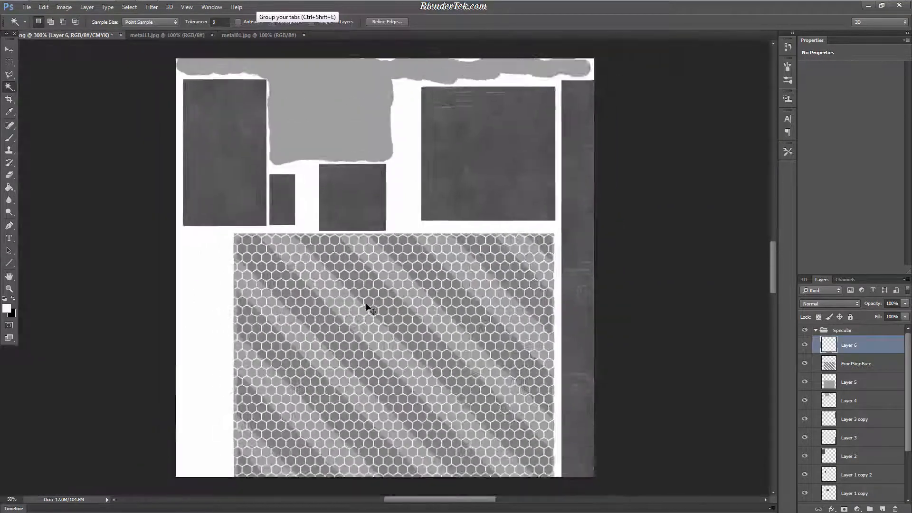
key("ctrl+minus")
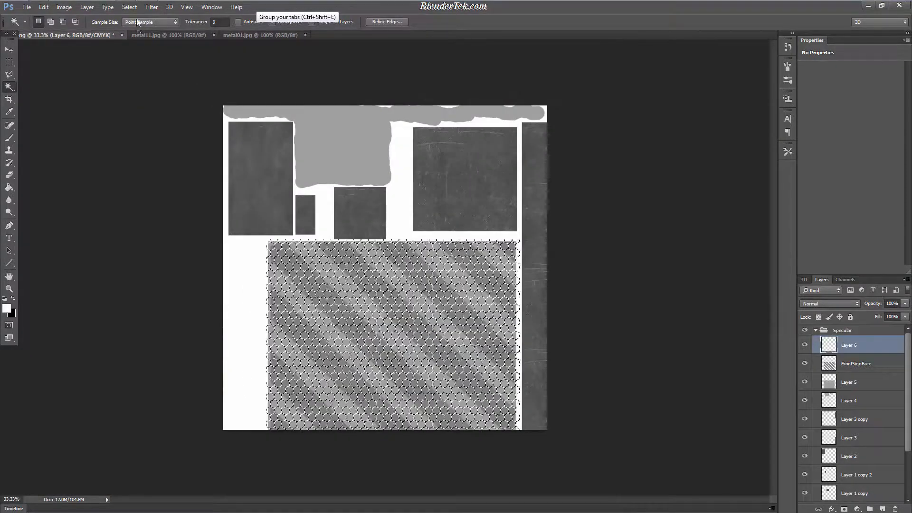
Expand the hexagon line selection by 3 pixels and fill it with white to thicken the lines.
key("ctrl+plus")
key("ctrl+plus")
left_click(130, 7)
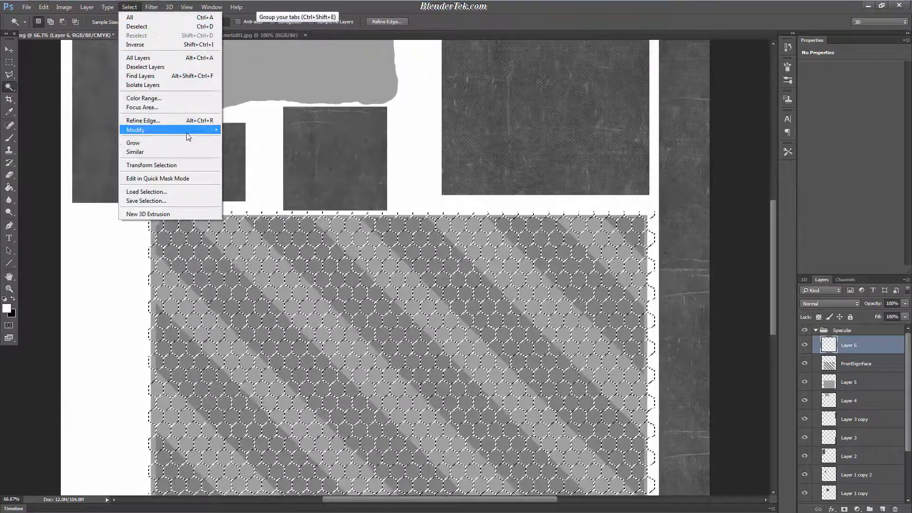
mouse_move(188, 136)
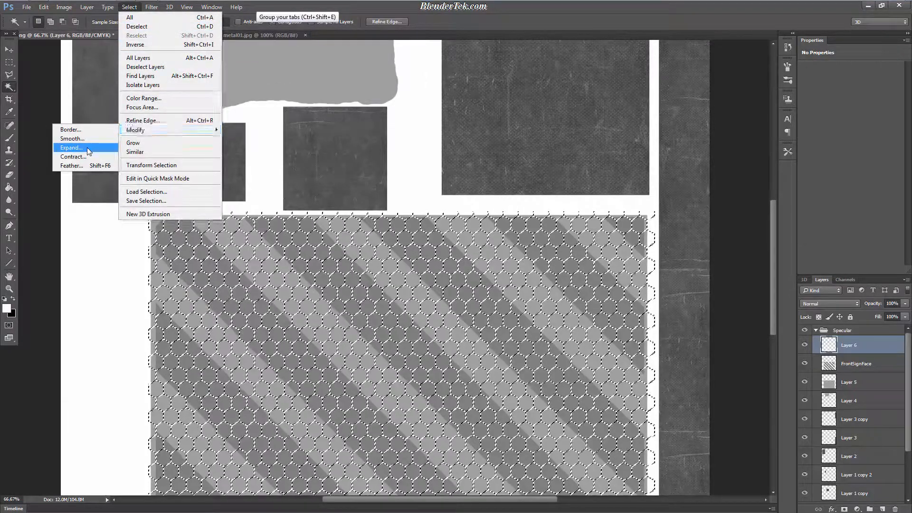
left_click(71, 148)
type("3")
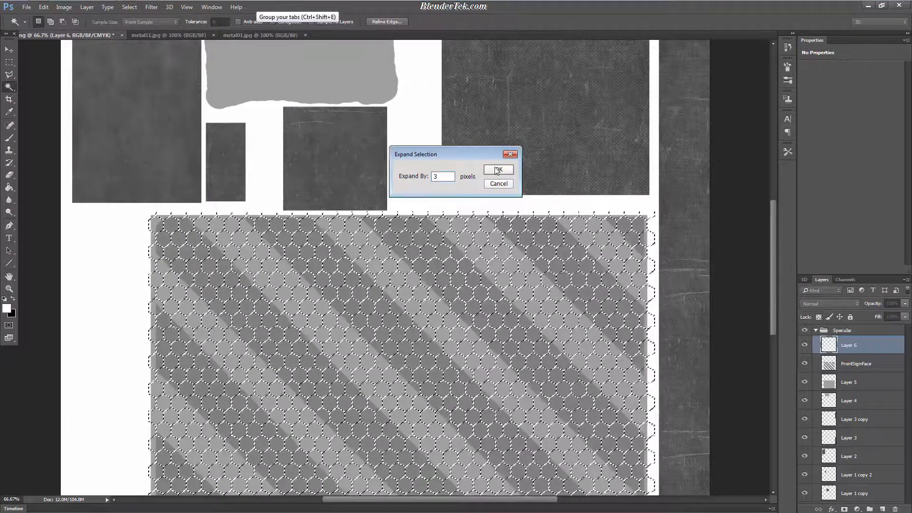
left_click(497, 170)
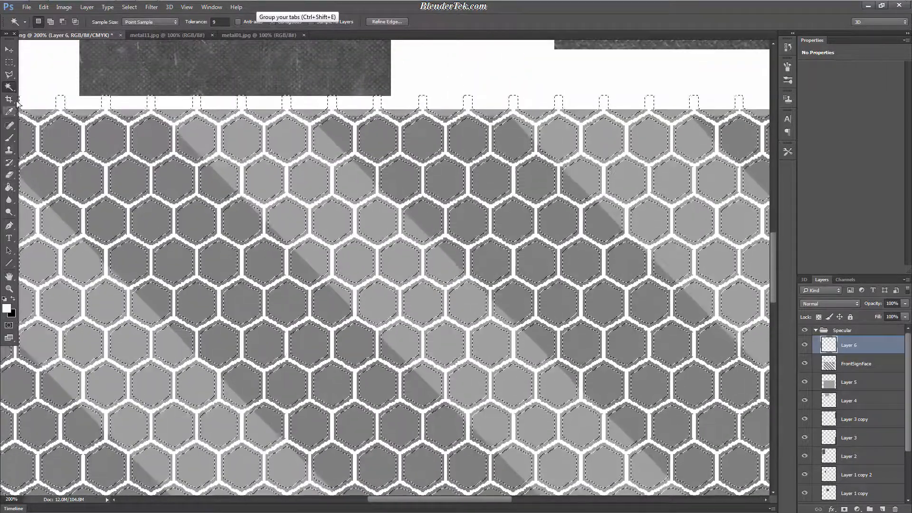
left_click(9, 186)
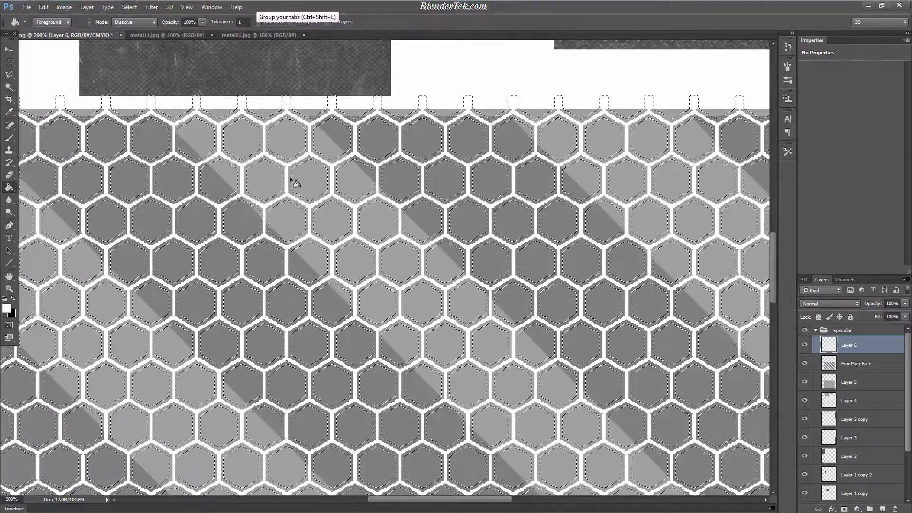
left_click(284, 166)
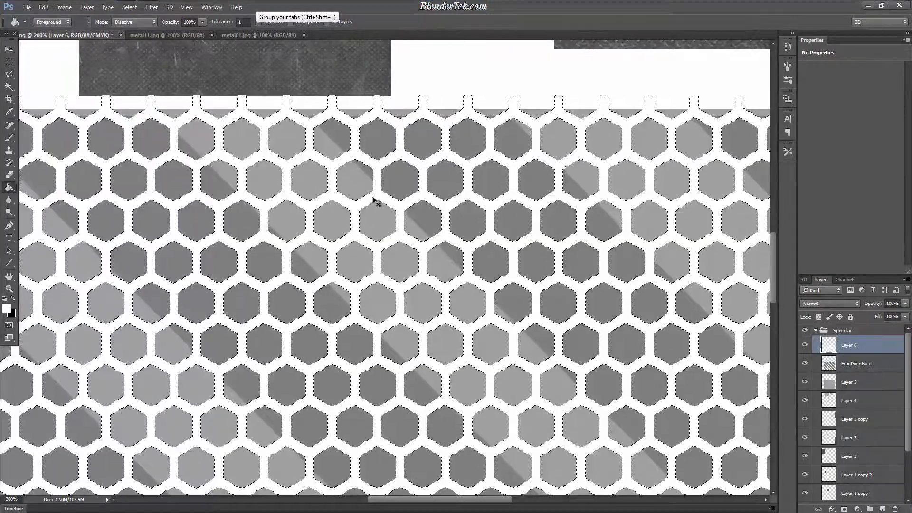
Deselect the thickened hexagon lines on Layer 6.
key("ctrl+minus")
key("ctrl+minus")
key("ctrl+minus")
key("ctrl+minus")
left_click(129, 7)
left_click(138, 27)
key("ctrl+plus")
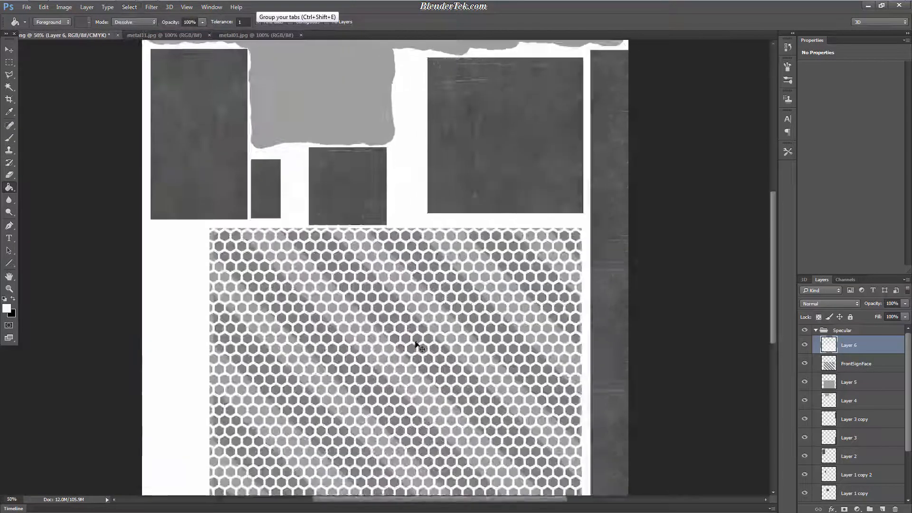
scroll(416, 344, "down", 5)
key("ctrl+plus")
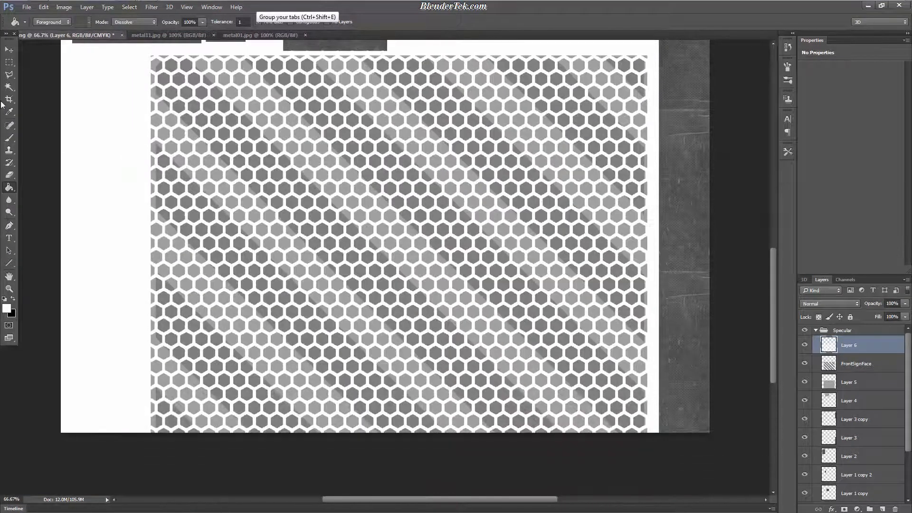
Nudge the hexagon grid on Layer 6 slightly to the left and down over the striped sign face.
left_click(8, 49)
left_click_drag(497, 109, 490, 113)
key("ctrl+minus")
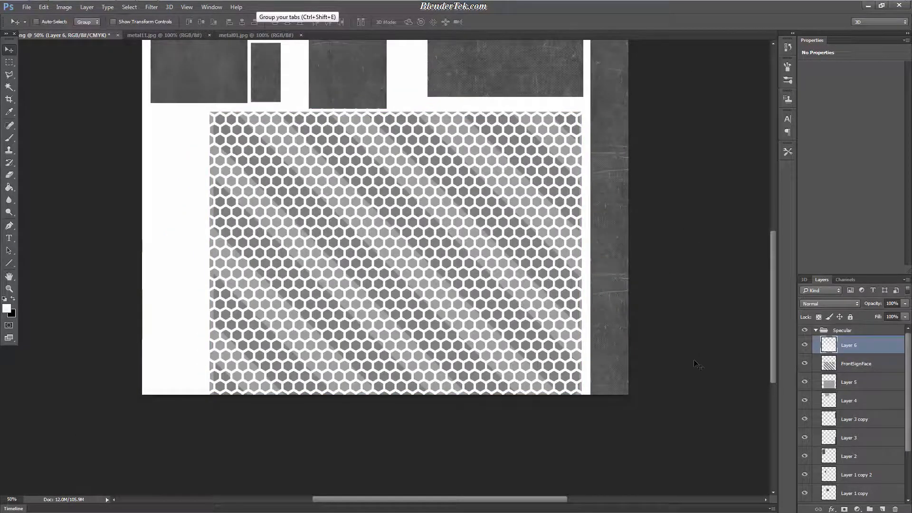
scroll(695, 364, "up", 5)
scroll(660, 337, "down", 3)
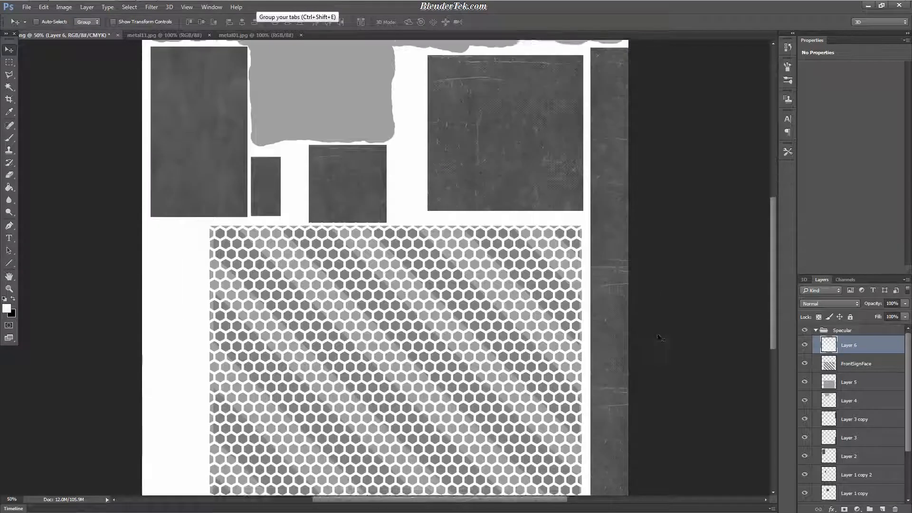
scroll(660, 338, "down", 3)
Collapse the Specular group and save the specular map as Streetsign_SPEC.png with smallest compression and no interlacing.
left_click(25, 7)
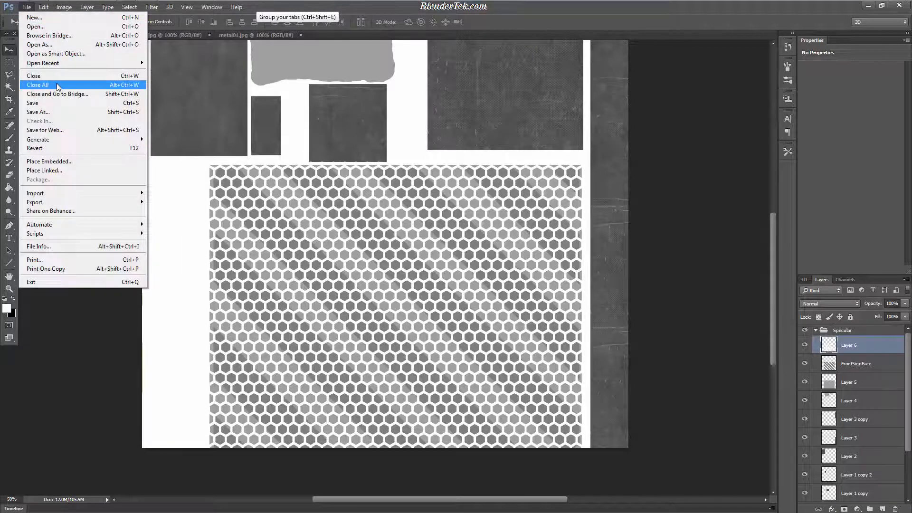
left_click(815, 330)
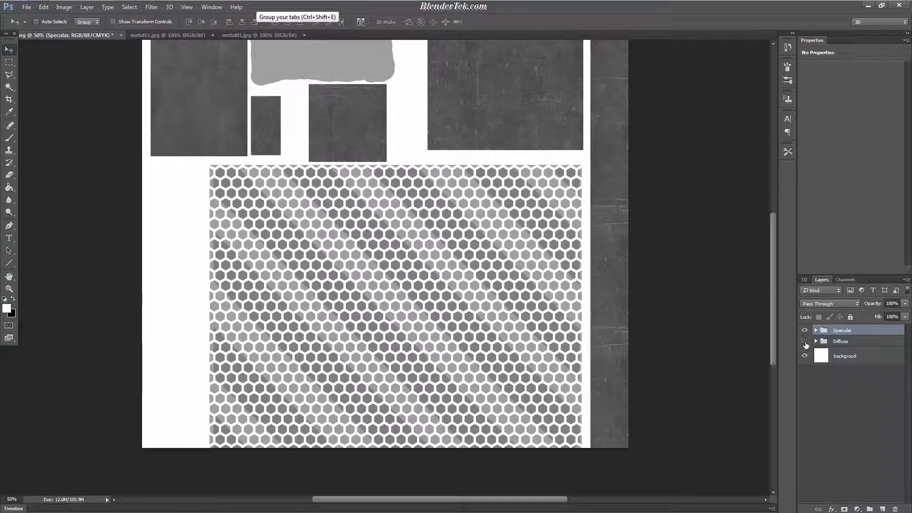
scroll(205, 174, "up", 3)
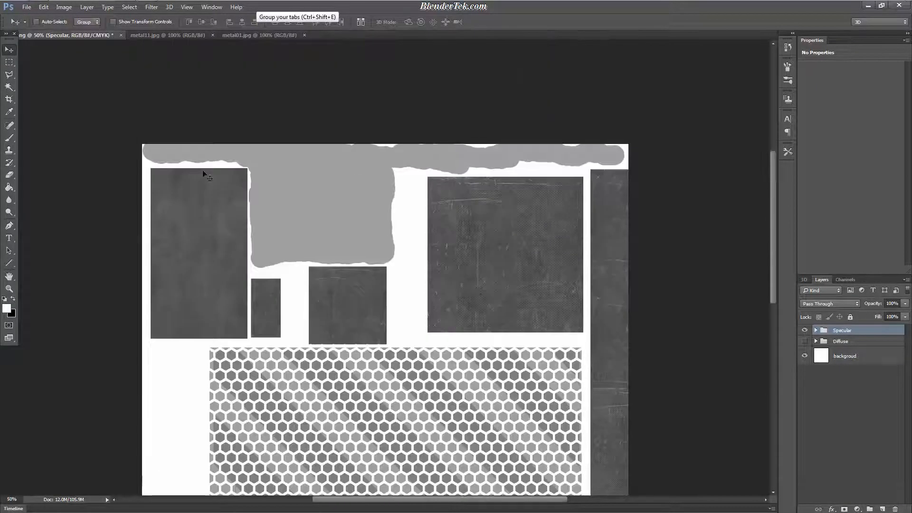
left_click(27, 7)
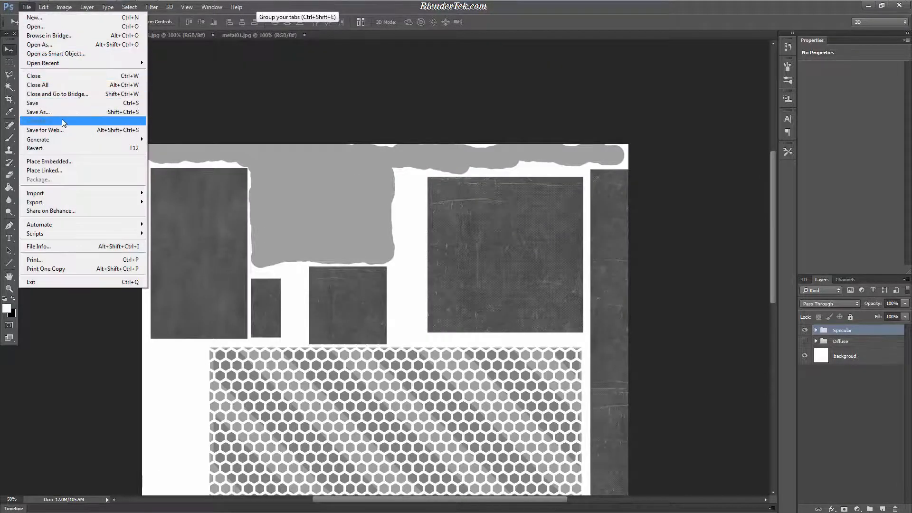
left_click(48, 111)
type("Street")
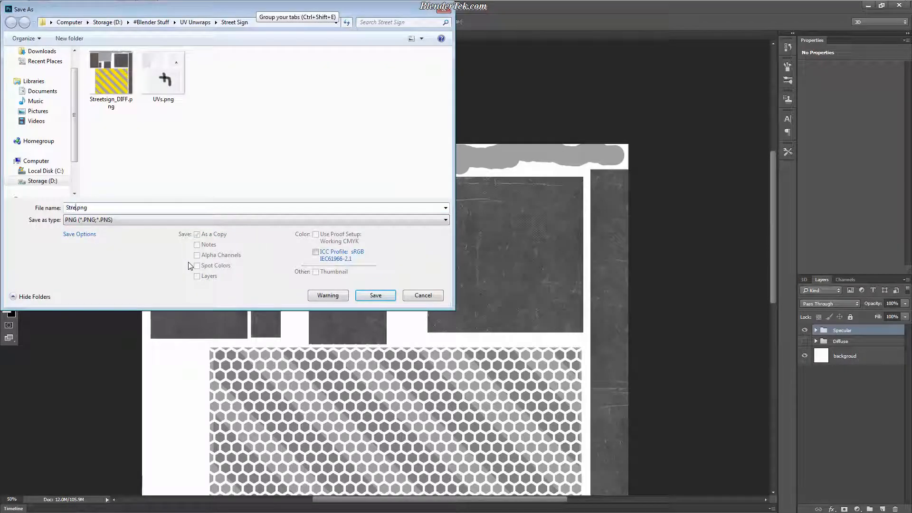
type("siu")
key("Return")
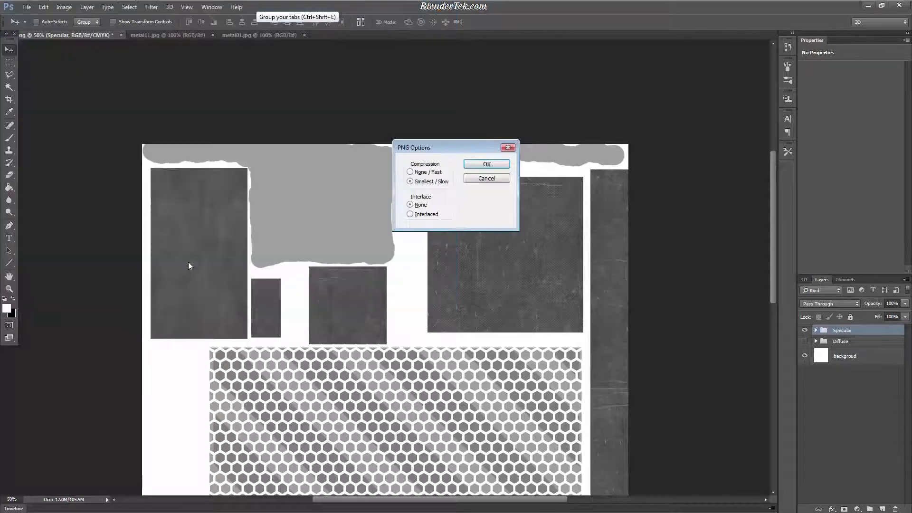
key("Return")
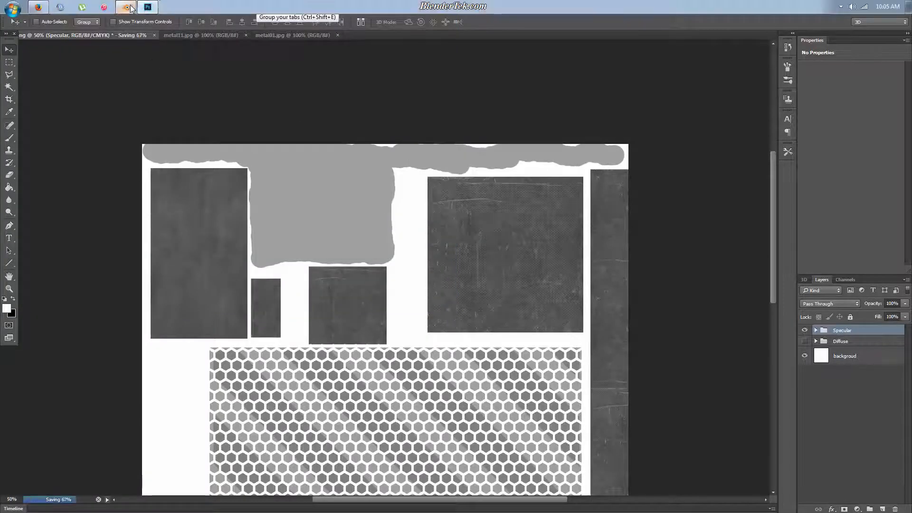
Switch to Blender, rename the street sign's material as Sign and show its nodes in the Node Editor.
left_click(129, 7)
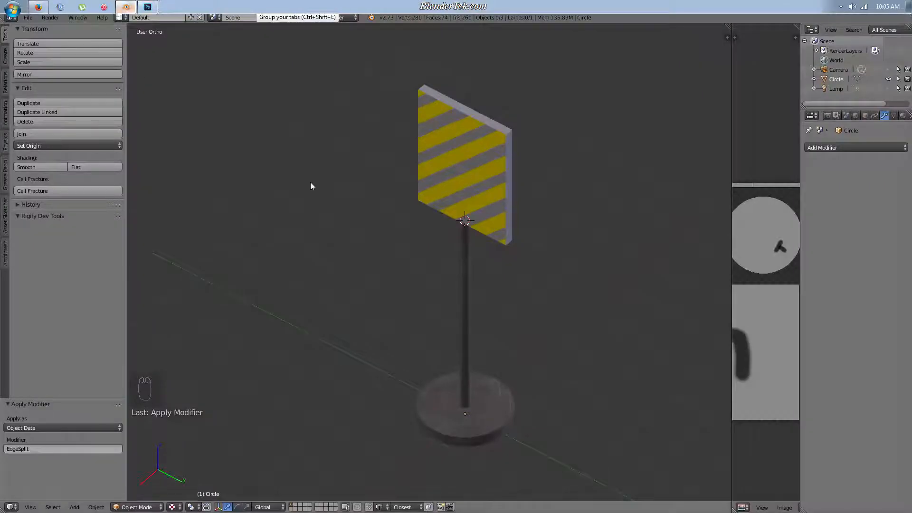
left_click(902, 116)
left_click(827, 180)
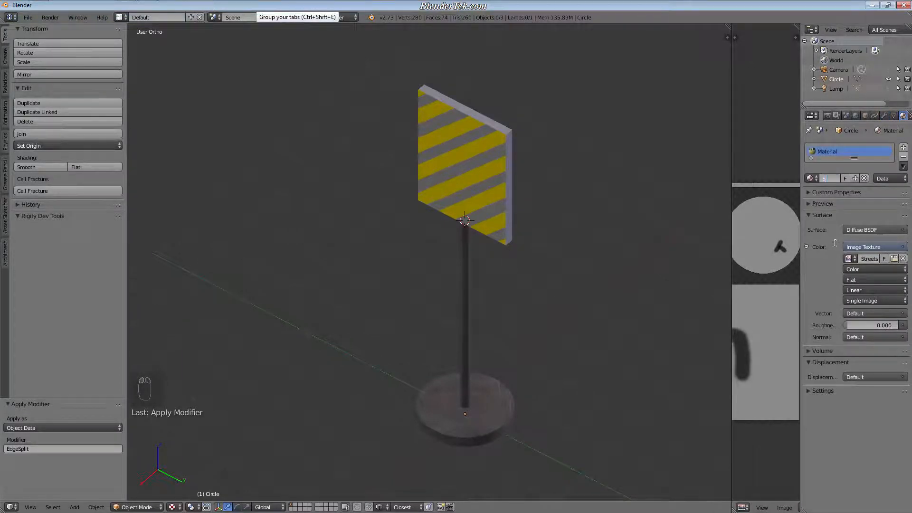
left_click(10, 507)
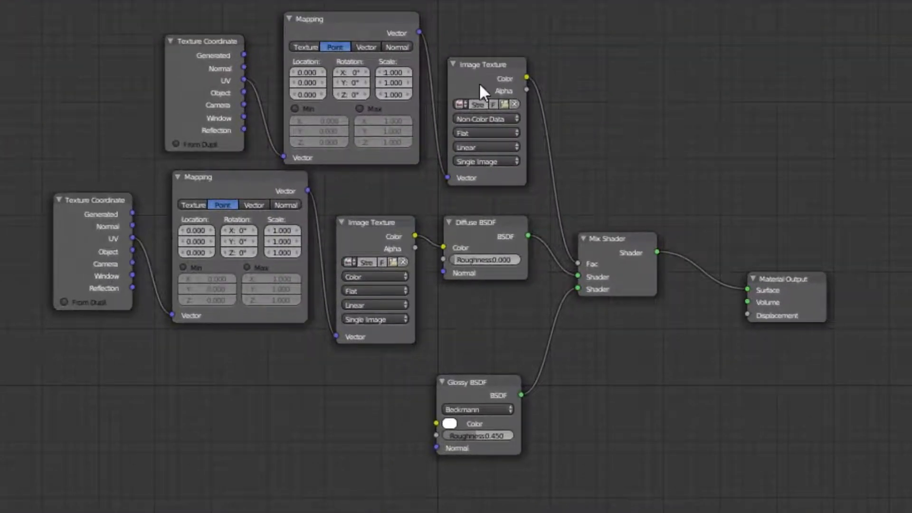
Widen the Image Texture node that drives the Mix Shader factor to read its full image name.
left_click(479, 82)
left_click_drag(518, 137, 609, 259)
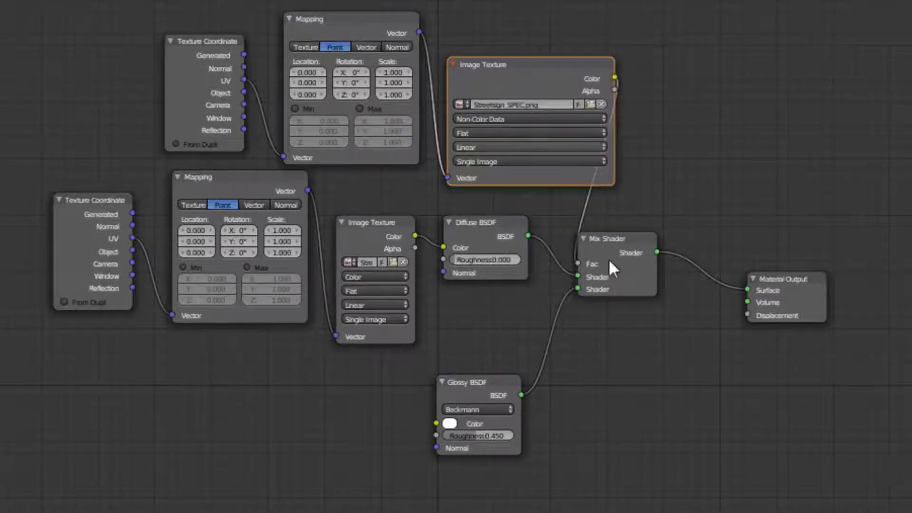
left_click(478, 396)
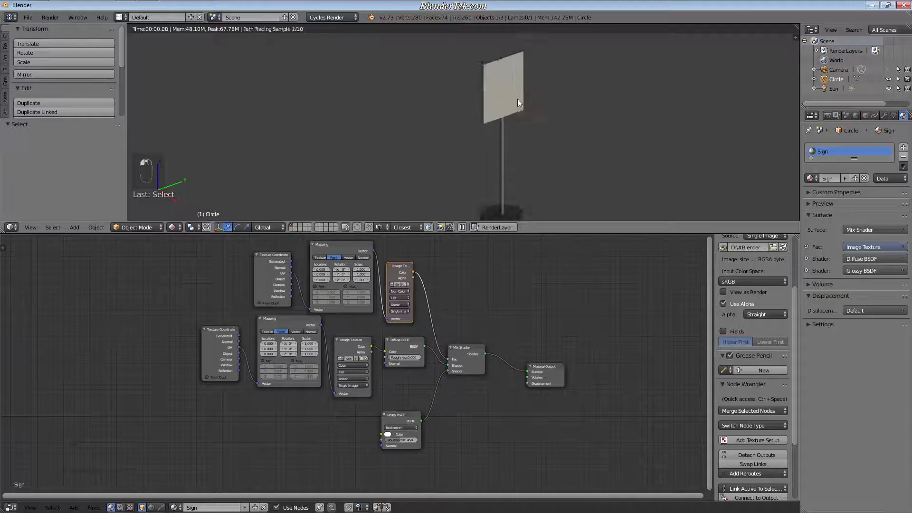
Examine the rendered street sign's face, pole and base up close and from a distance to judge the specular map.
scroll(517, 99, "up", 7)
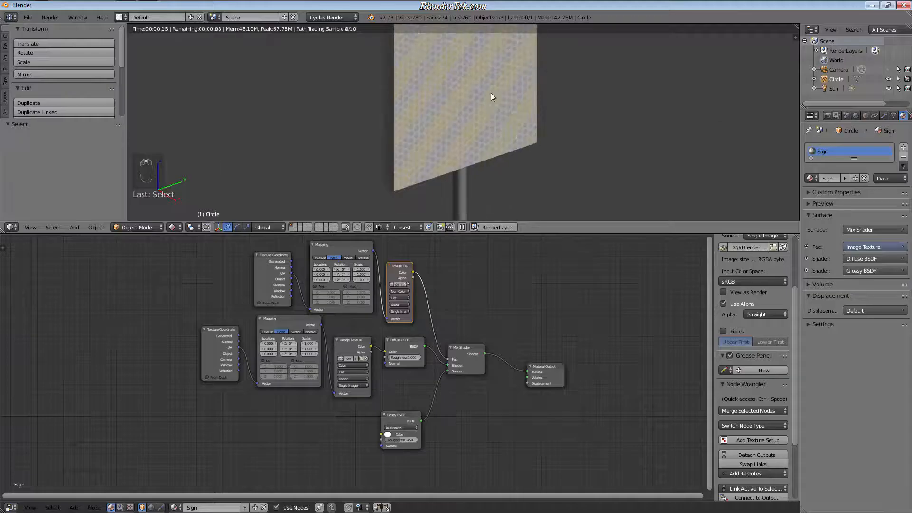
scroll(513, 130, "down", 9)
middle_click_drag(531, 133, 529, 91, "shift")
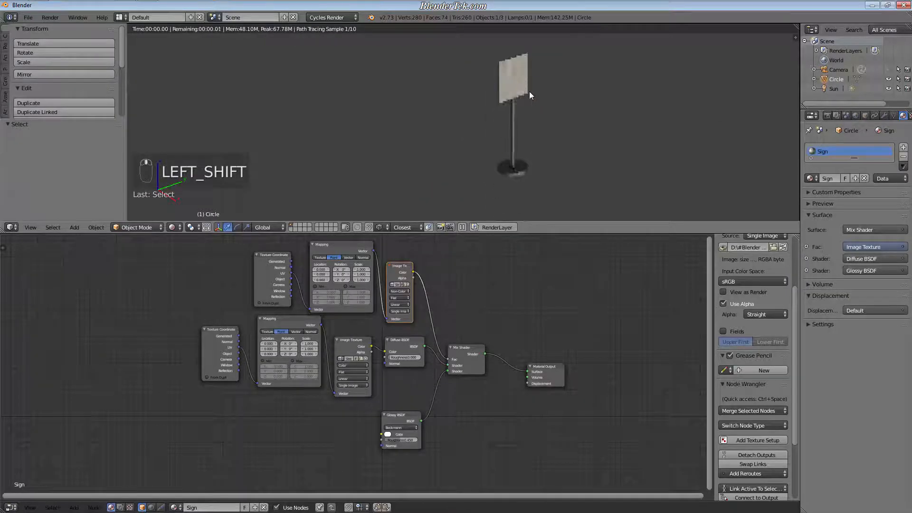
scroll(532, 177, "up", 5)
middle_click_drag(506, 203, 509, 151, "shift")
scroll(506, 147, "up", 4)
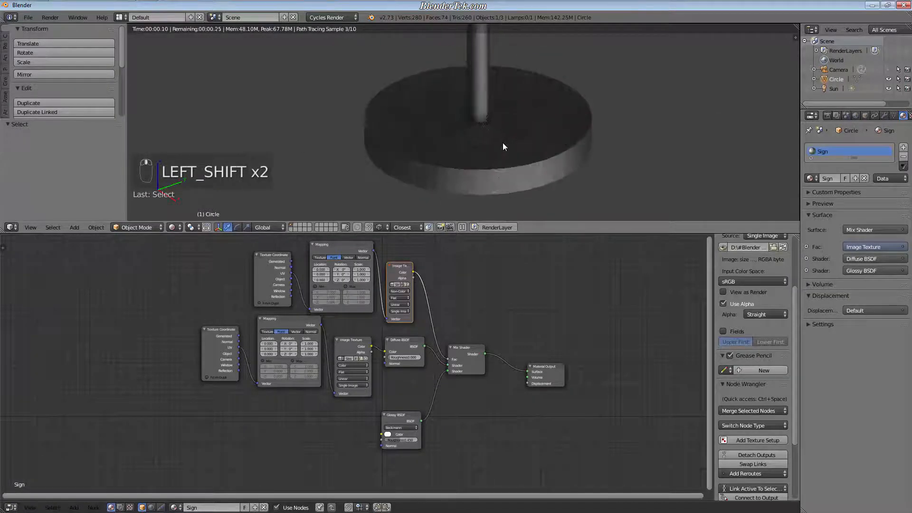
scroll(589, 119, "up", 5)
mouse_move(583, 124)
middle_mouse_down()
mouse_move(503, 77)
mouse_move(470, 79)
mouse_move(617, 74)
mouse_move(612, 130)
mouse_move(564, 76)
mouse_move(543, 90)
mouse_move(565, 127)
middle_mouse_up()
scroll(616, 74, "down", 6)
scroll(562, 118, "up", 5)
scroll(527, 115, "up", 8)
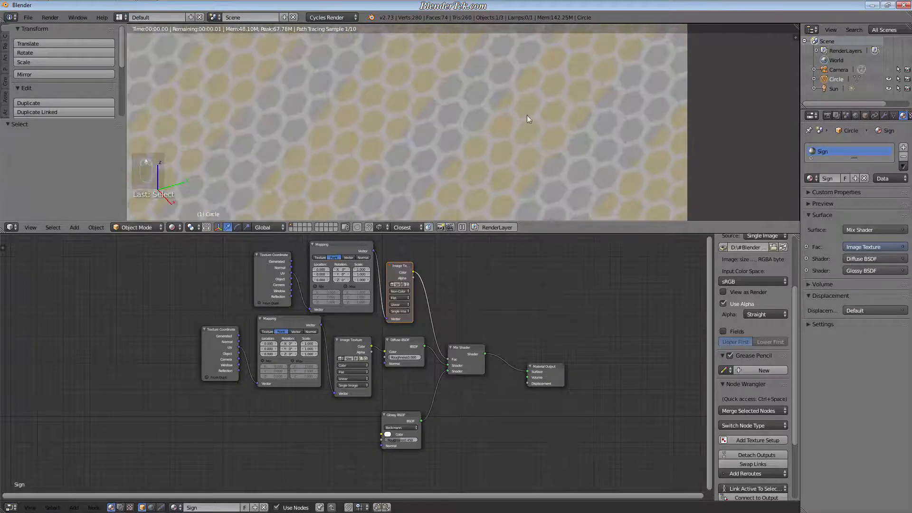
scroll(526, 133, "down", 2)
scroll(526, 139, "down", 8)
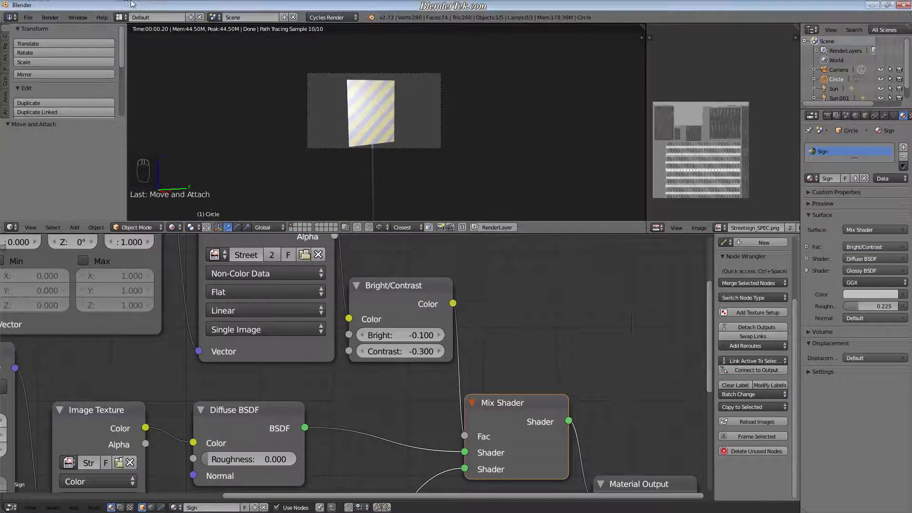
Switch to Photoshop to examine the finer hexagon pattern of the specular map, and return to Blender.
left_click(147, 3)
scroll(430, 304, "up", 2)
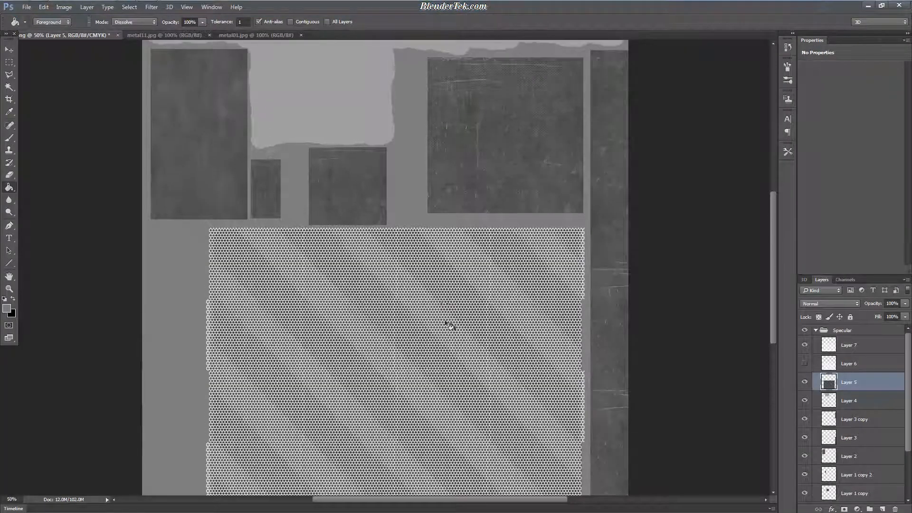
scroll(428, 309, "down", 4)
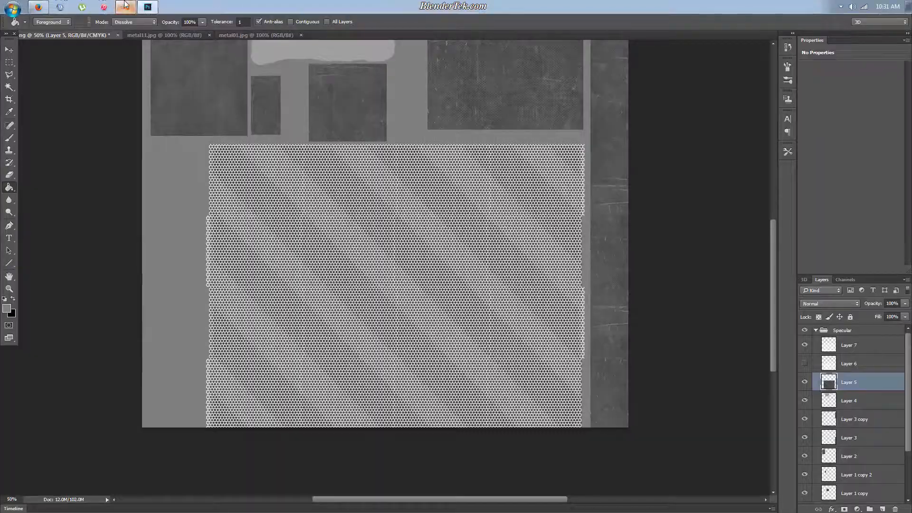
left_click(125, 5)
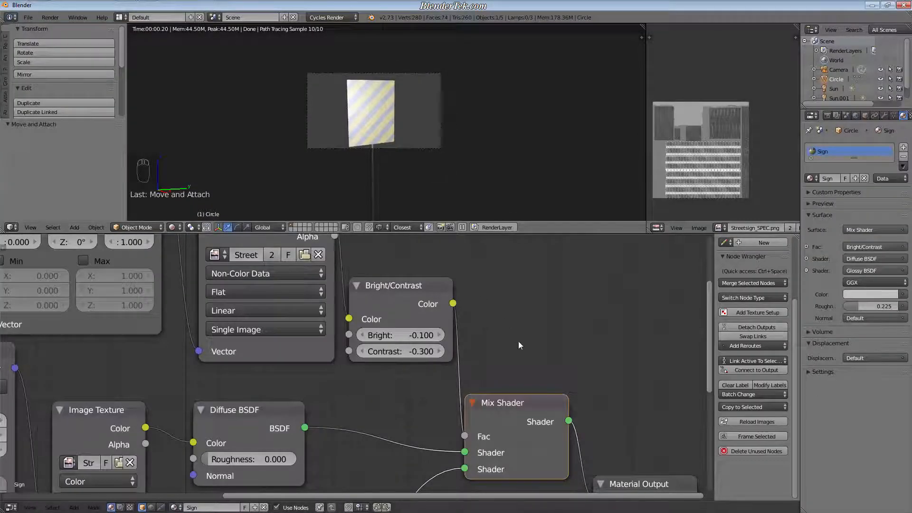
Review the Bright/Contrast node in the Sign material and narrow the specular Image Texture node that feeds it.
scroll(518, 341, "down", 6)
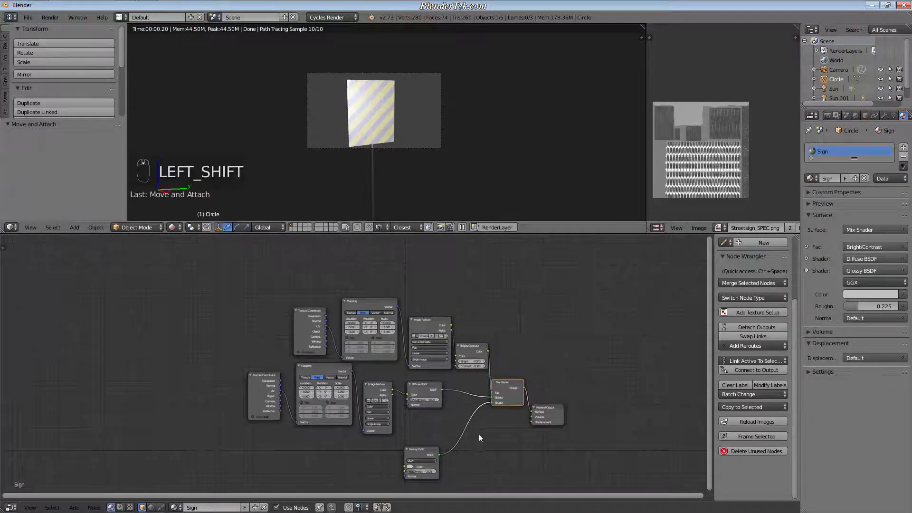
scroll(478, 434, "up", 5)
scroll(472, 355, "up", 6)
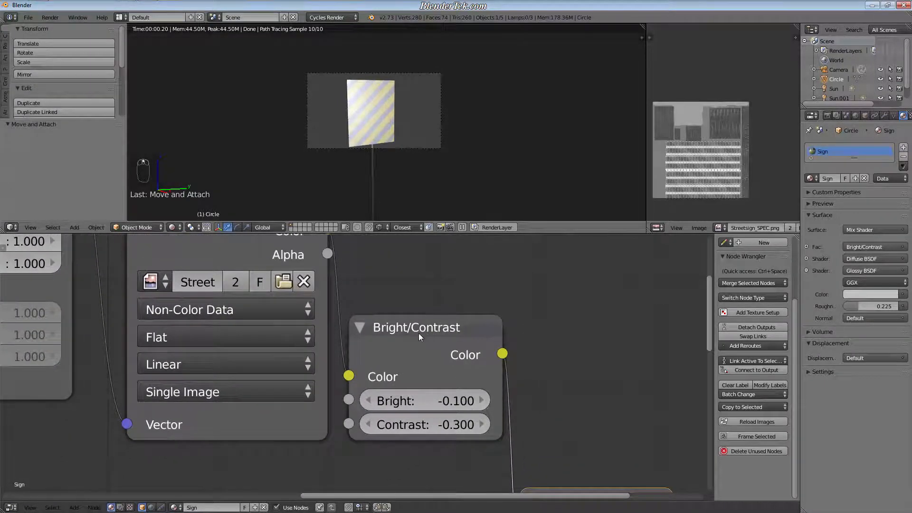
scroll(456, 339, "down", 4)
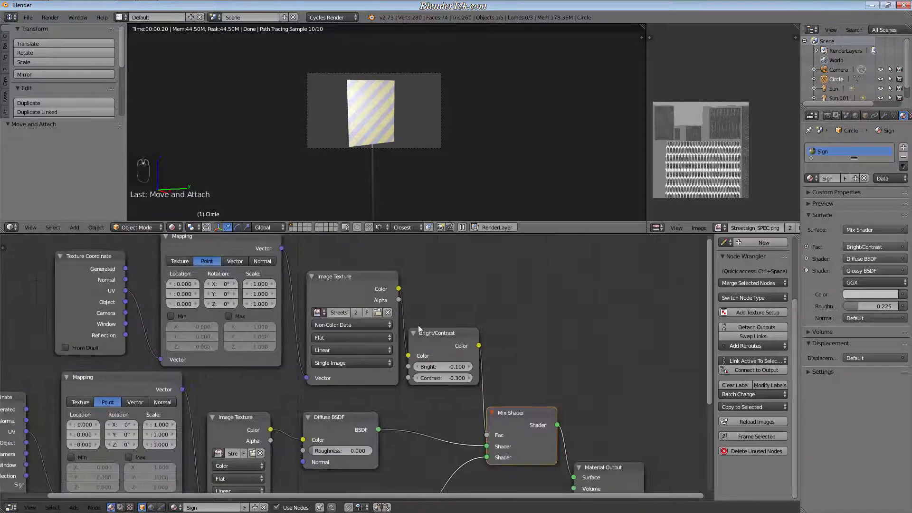
left_click(358, 287)
left_click_drag(398, 287, 374, 287)
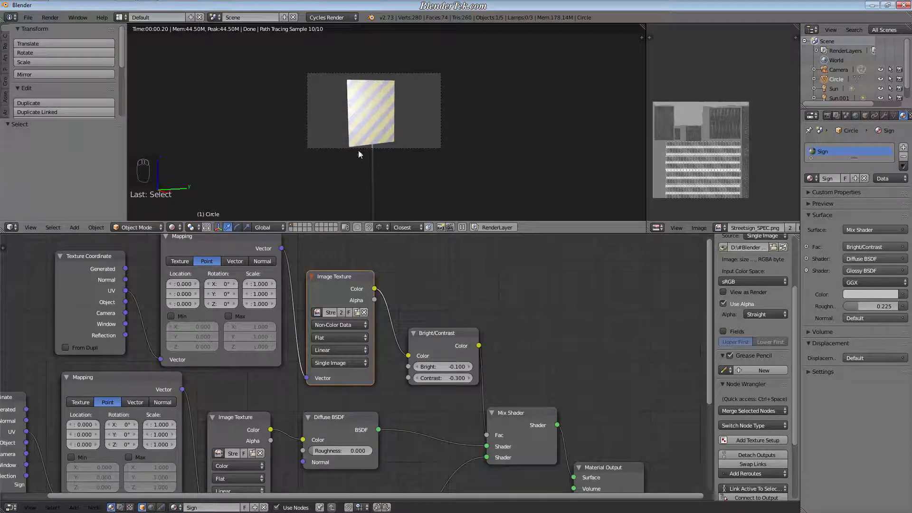
left_click(443, 333)
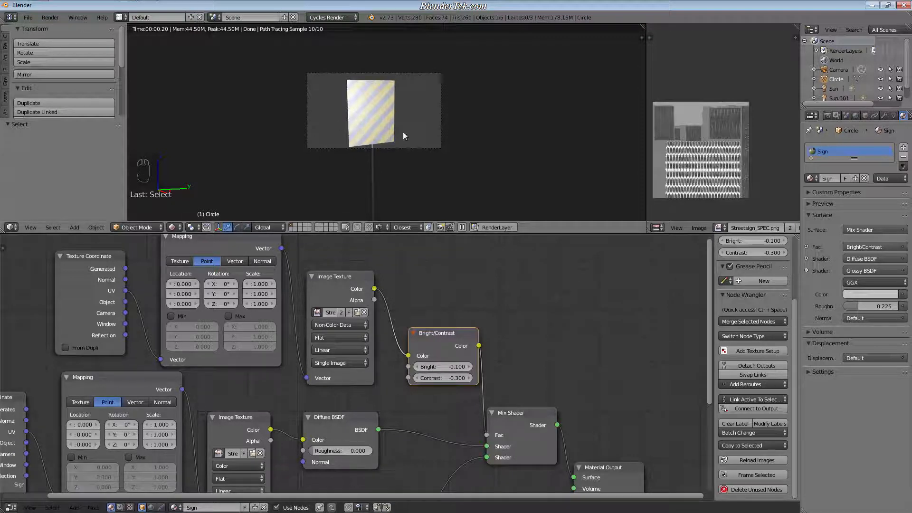
Duplicate the street sign object twice in place.
key("shift+d")
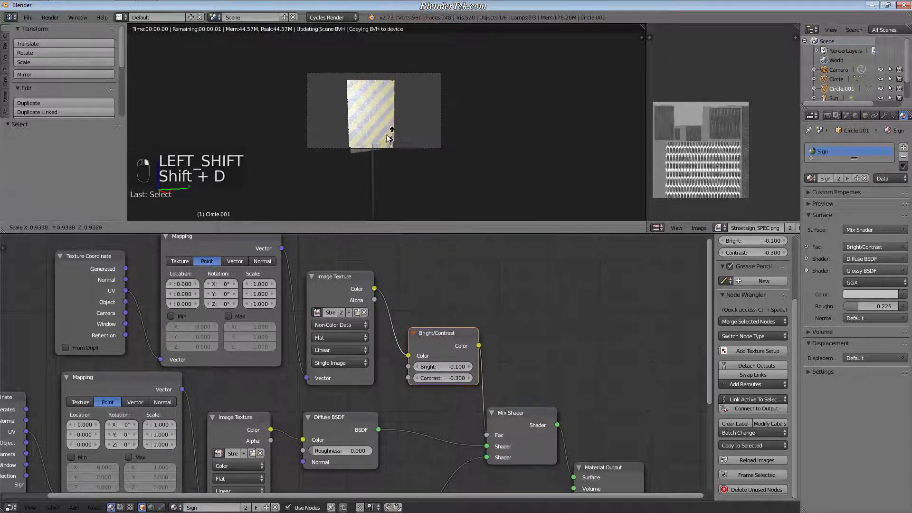
key("shift+d")
right_click(417, 143)
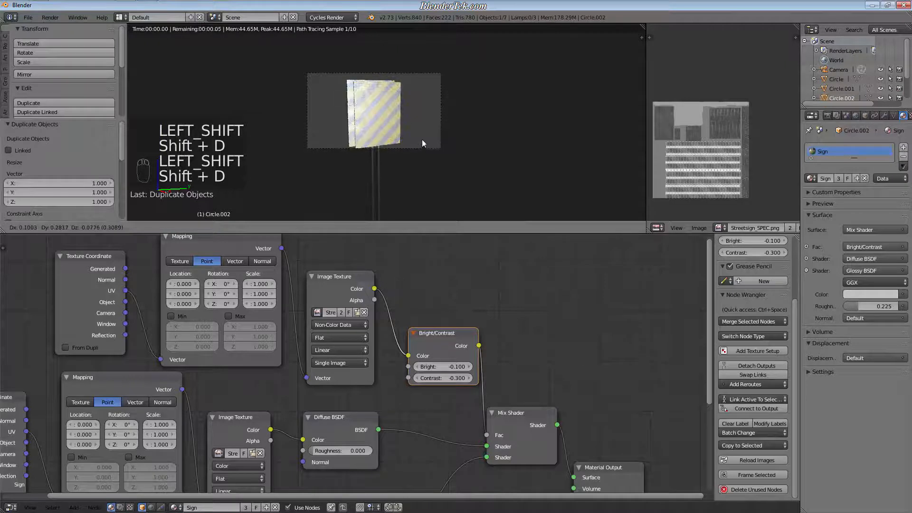
Fly the rendered view back and around the street sign to examine its face reflections from a distance.
key("shift+f")
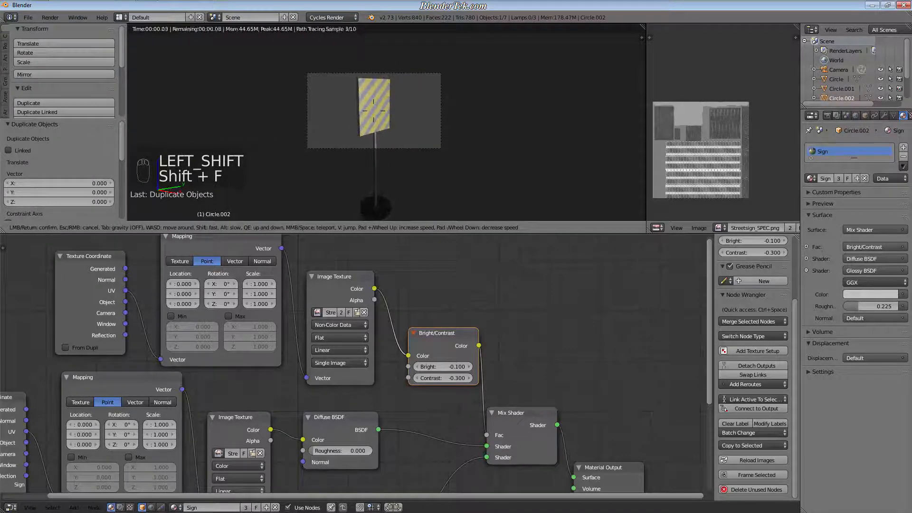
key("d")
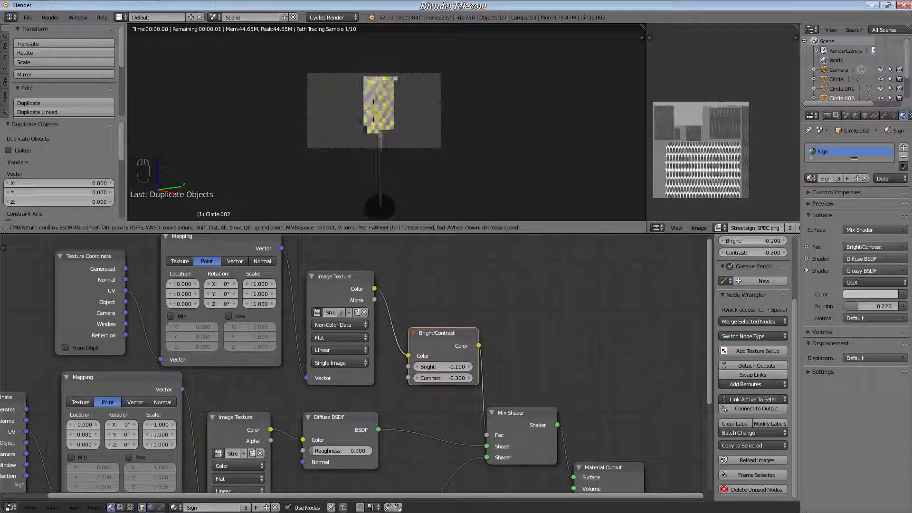
key("s")
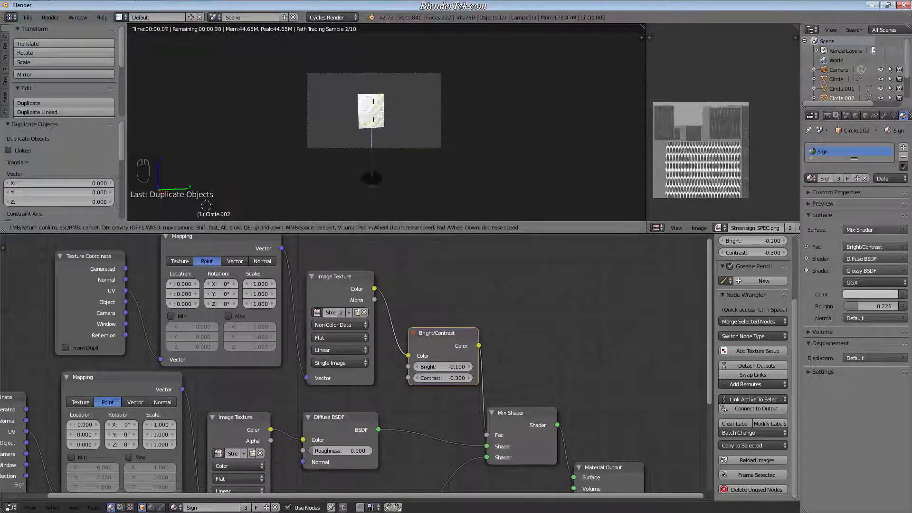
key("w")
key("w")
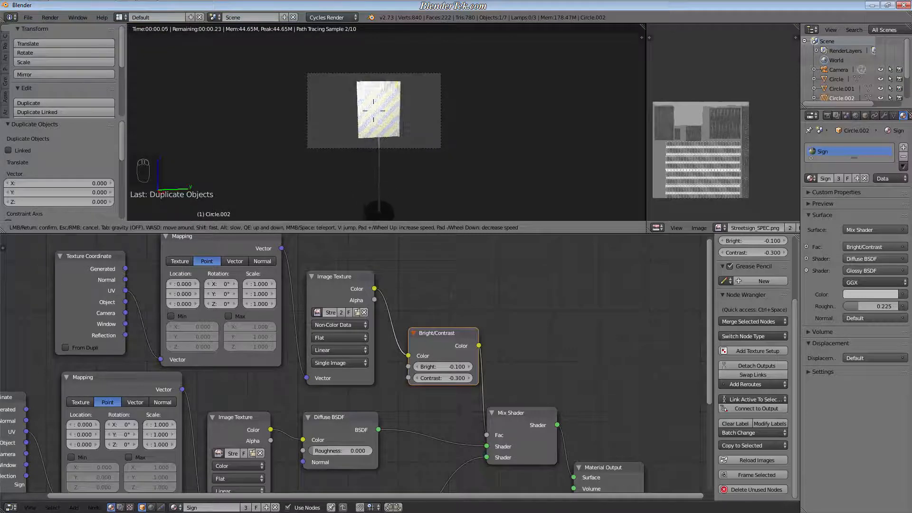
key("s")
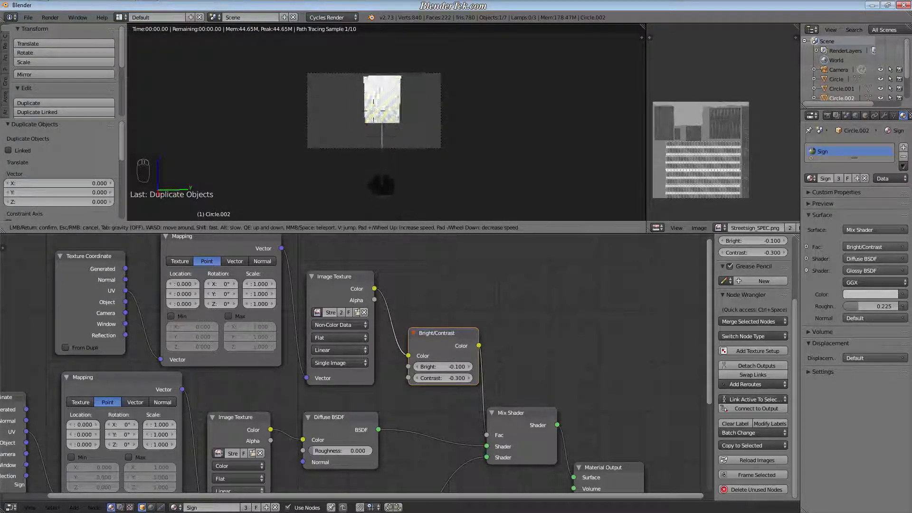
key("s")
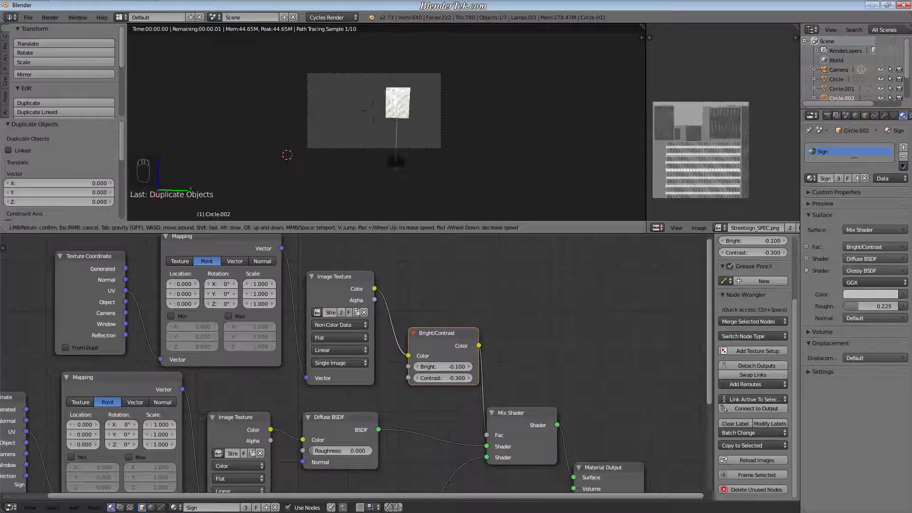
key("s")
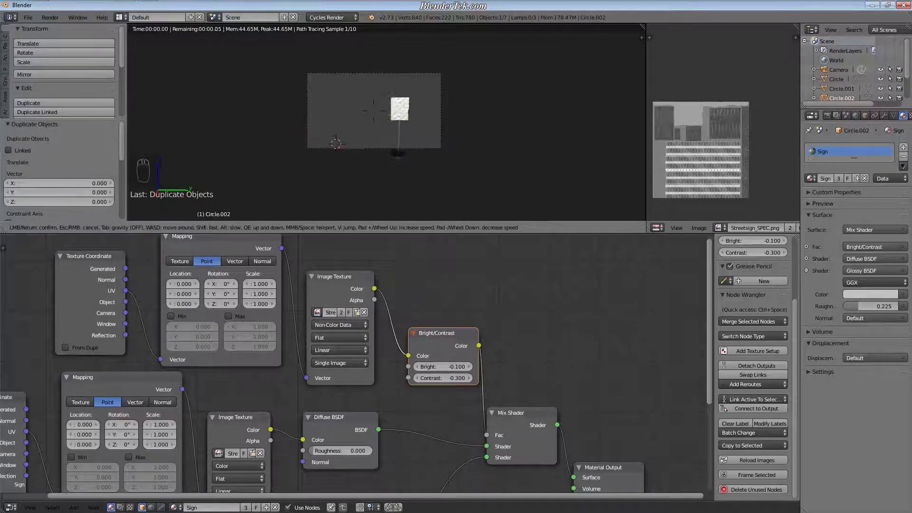
key("s")
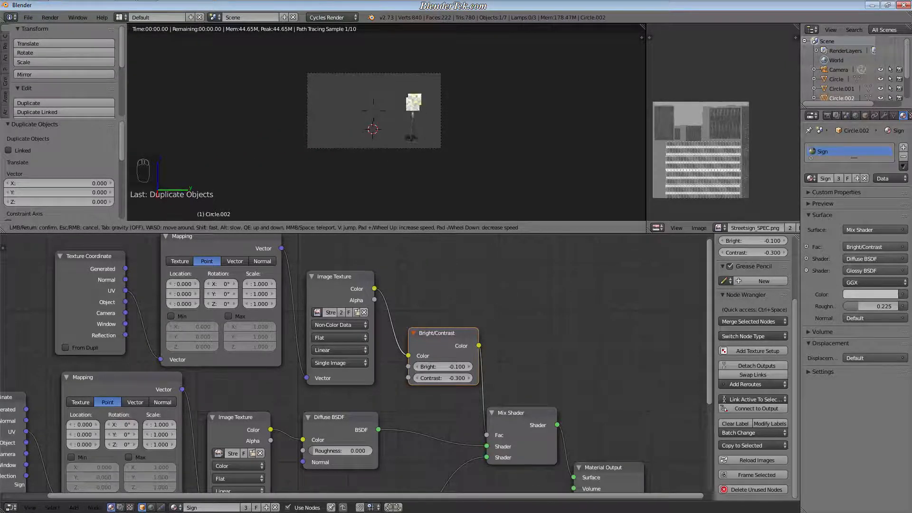
key("w")
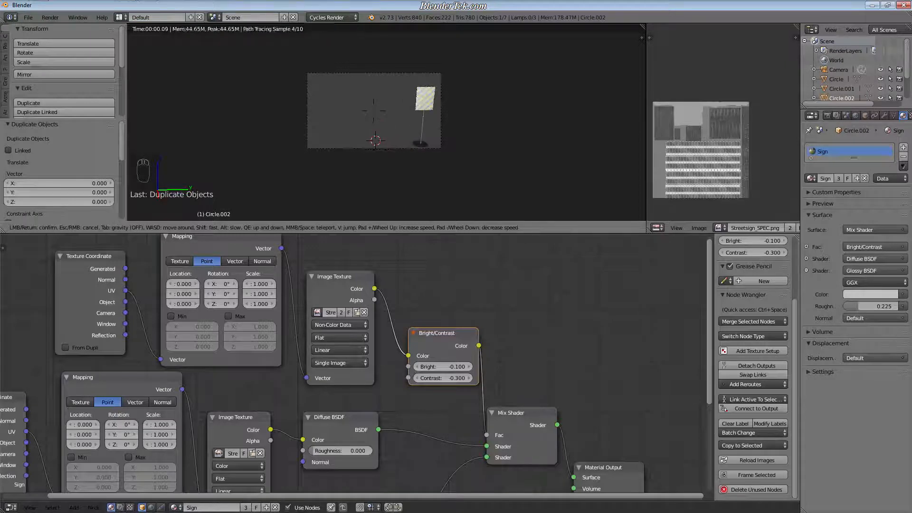
key("w")
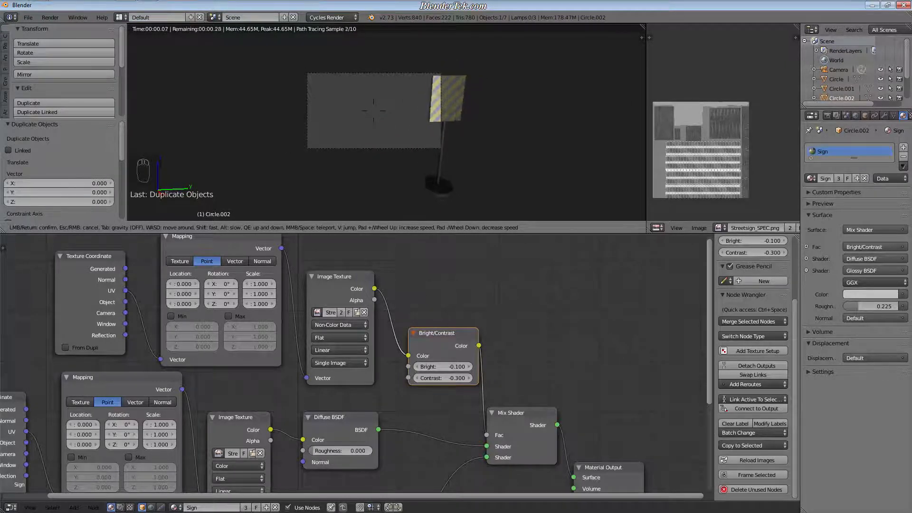
key("s")
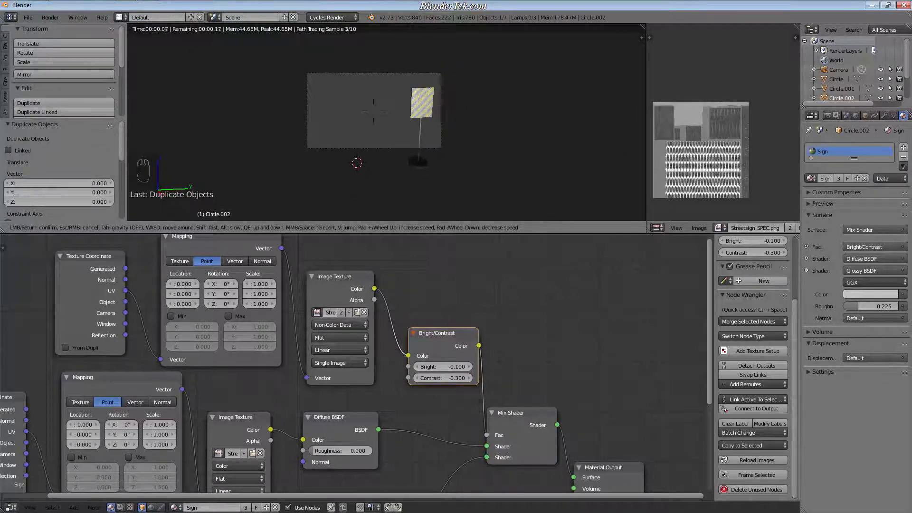
key("s")
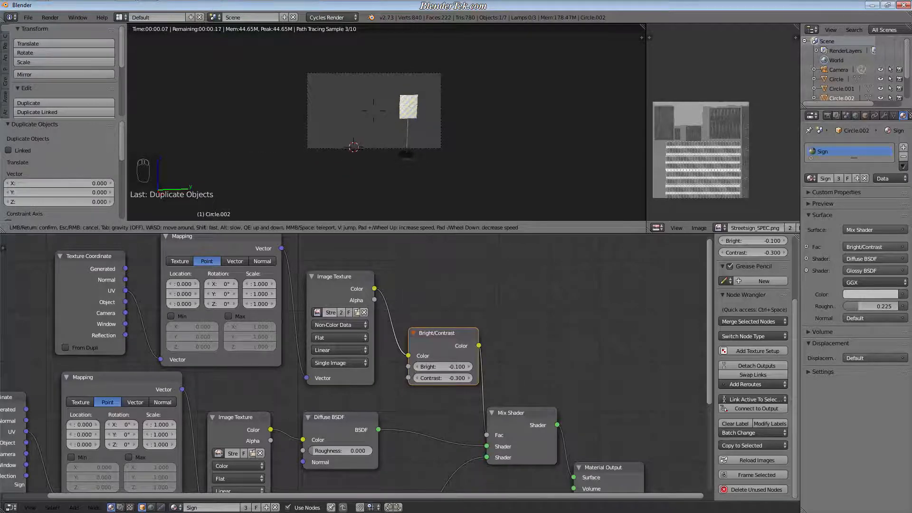
Move in close to the striped sign face from several angles to examine how the hexagon specular pattern catches the light.
key("w")
key("w")
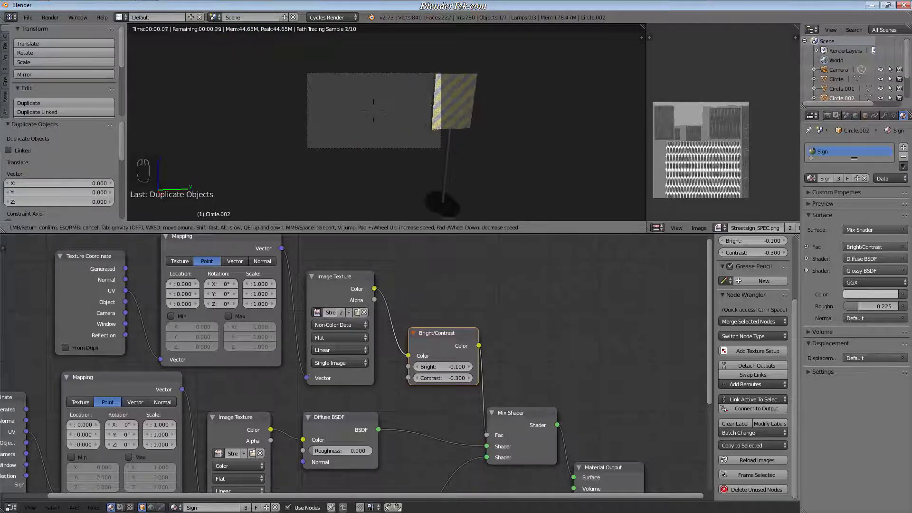
key("w")
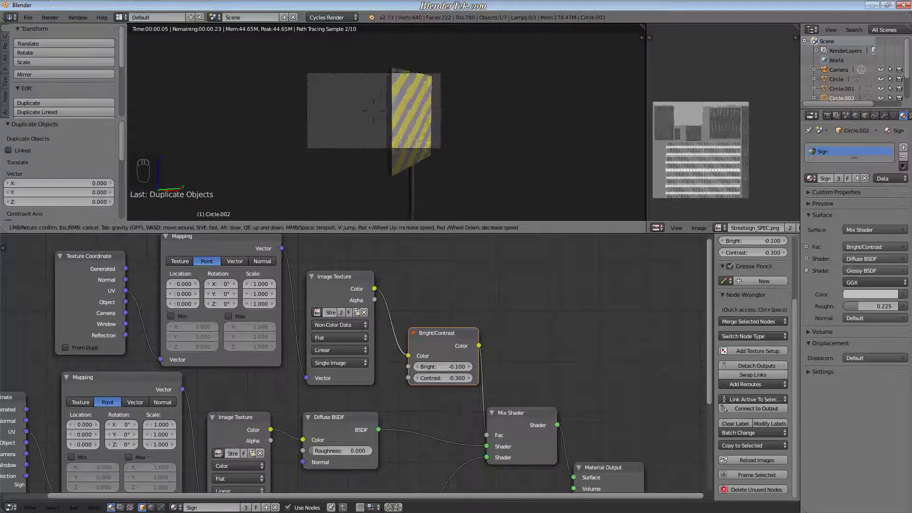
key("d")
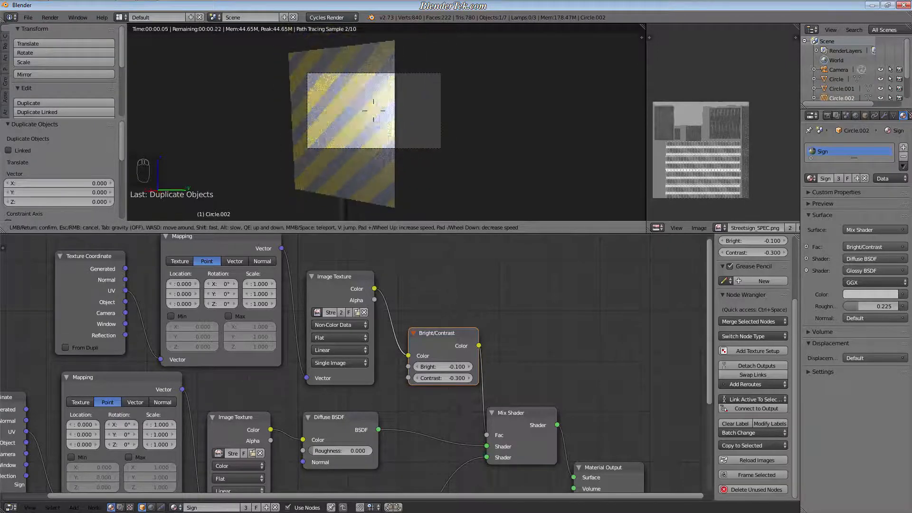
key("a")
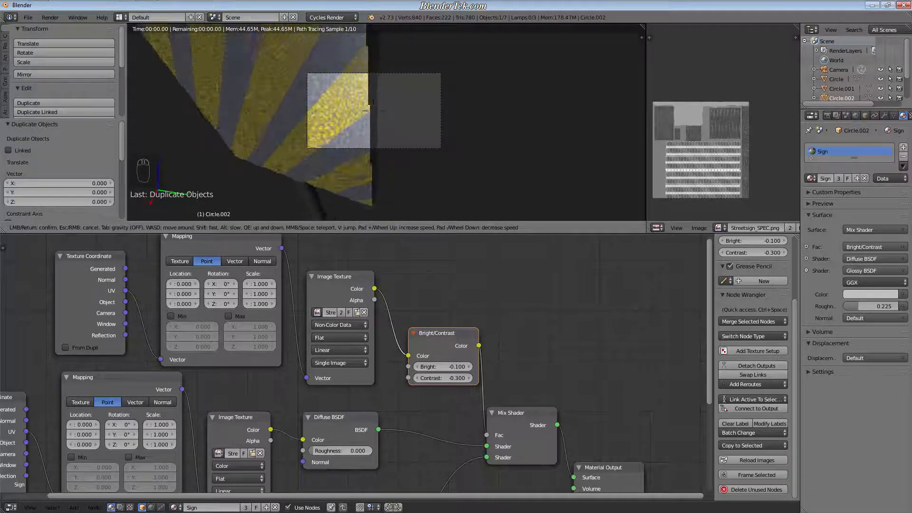
key("s")
key("w")
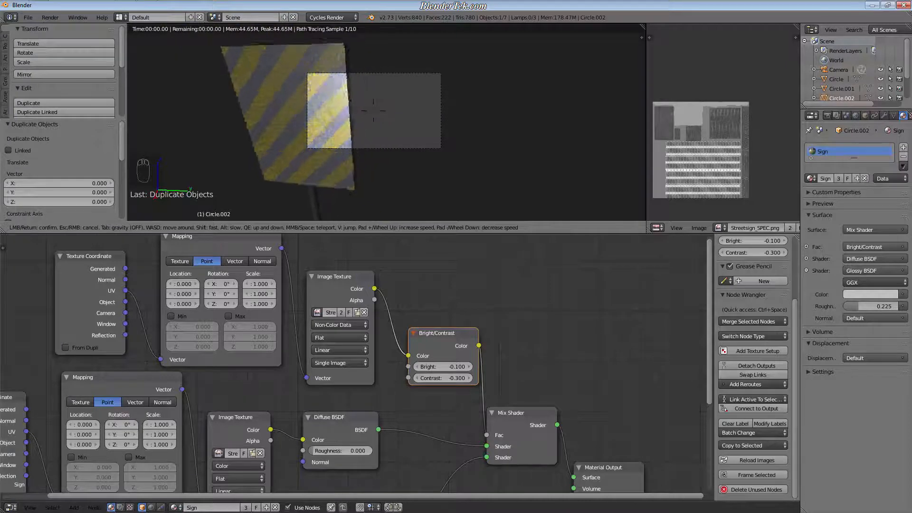
key("s")
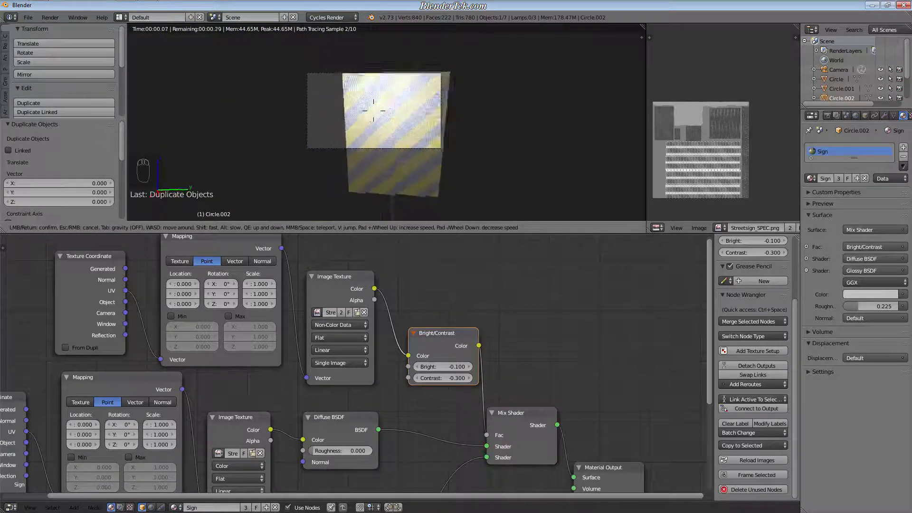
key("w")
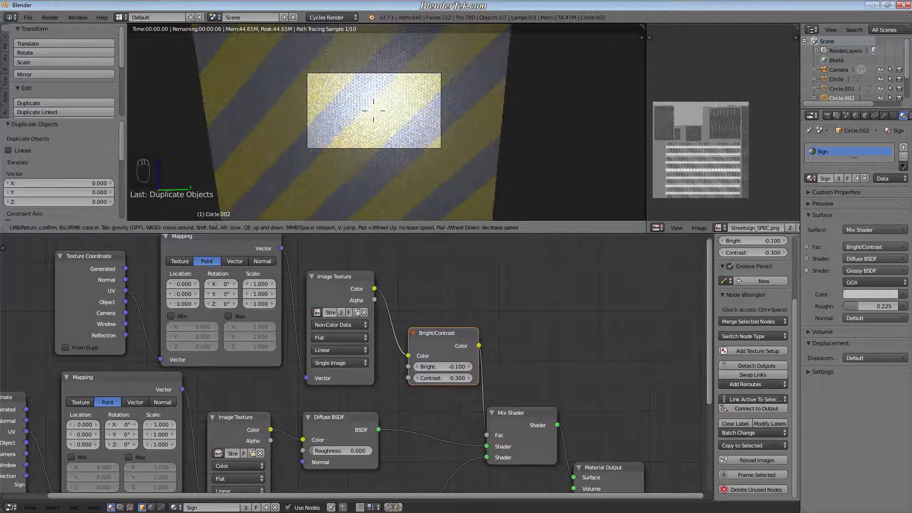
key("Return")
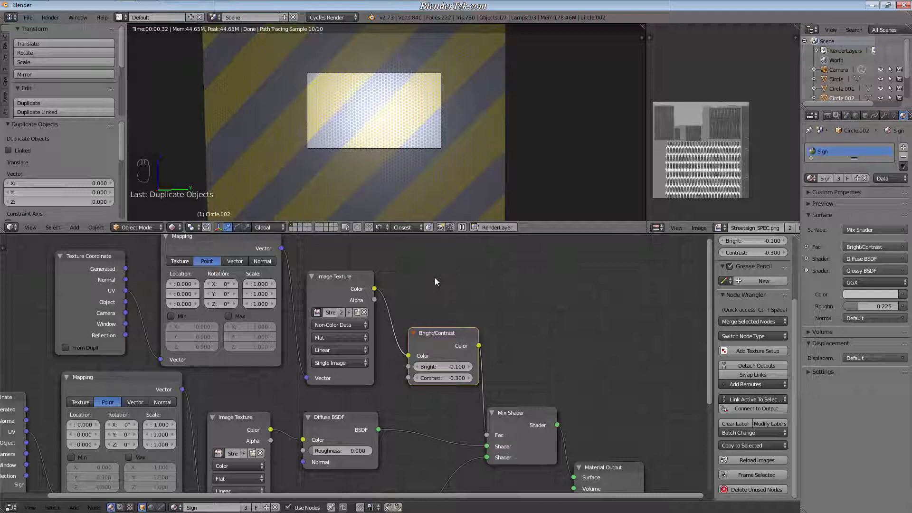
scroll(462, 309, "down", 3)
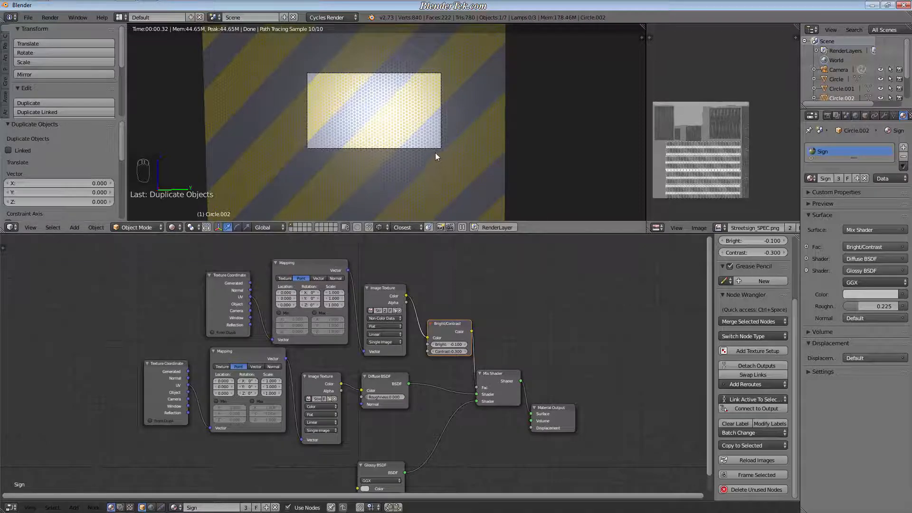
scroll(435, 153, "down", 2)
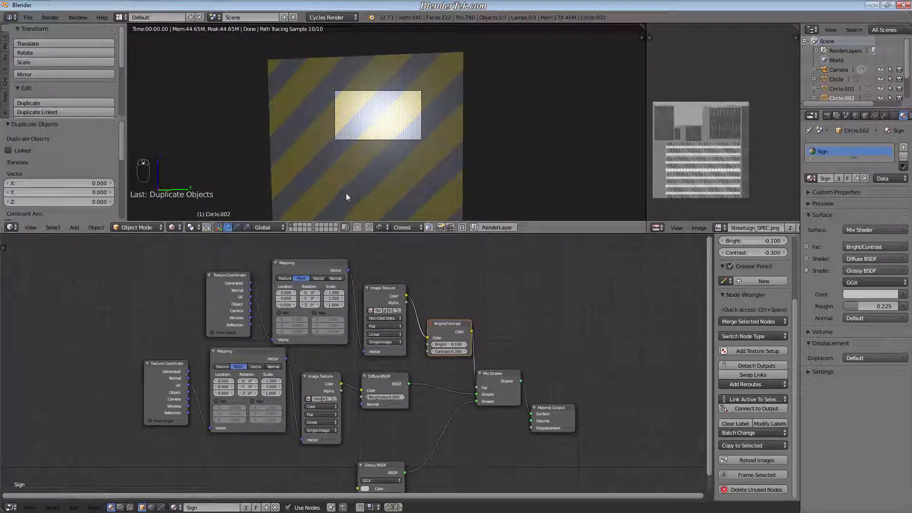
Expand the 3D viewport over the neighbouring image editor and node editor areas and frame the street sign.
key("KP_0")
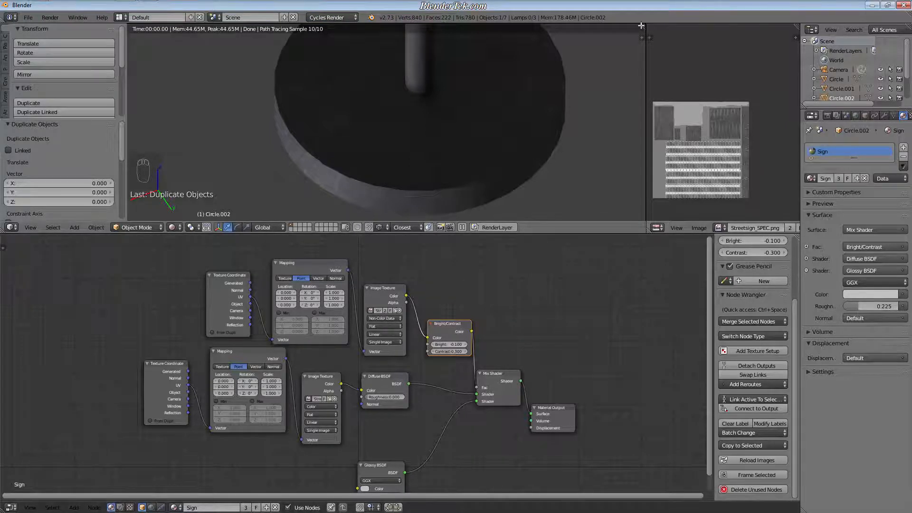
left_click_drag(642, 25, 704, 100)
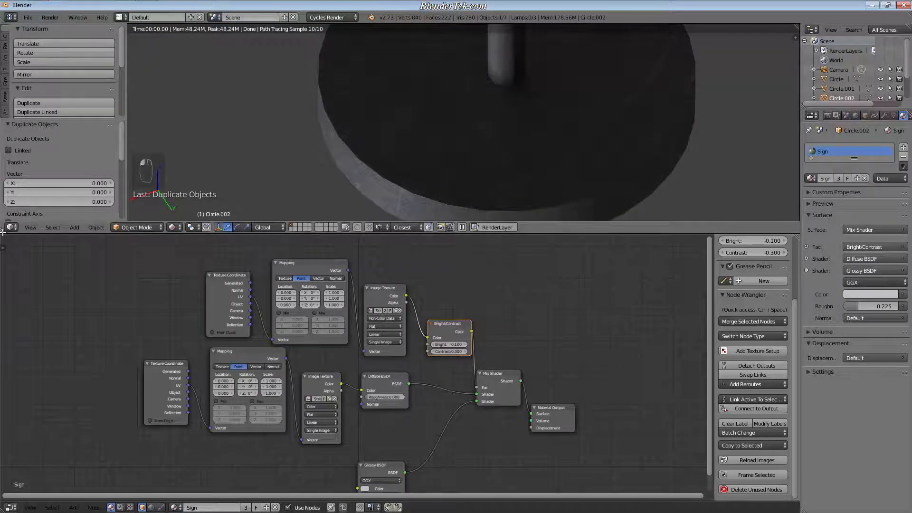
left_click_drag(3, 233, 29, 271)
scroll(524, 225, "down", 13)
middle_click_drag(555, 176, 568, 288, "shift")
scroll(537, 226, "up", 8)
Switch to Photoshop, duplicate the Specular layer group, and hide Layer 7, Layer 5 and Layer 4 in the copy.
left_click(143, 6)
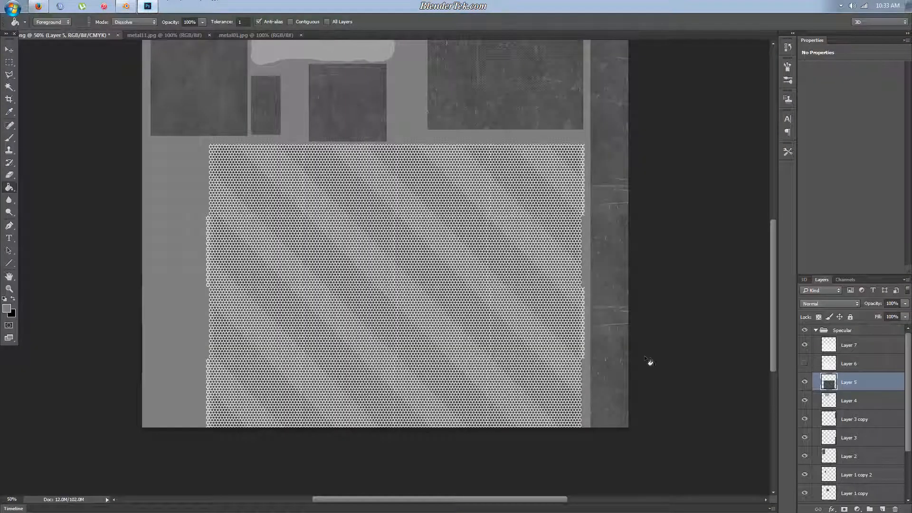
scroll(664, 286, "up", 2)
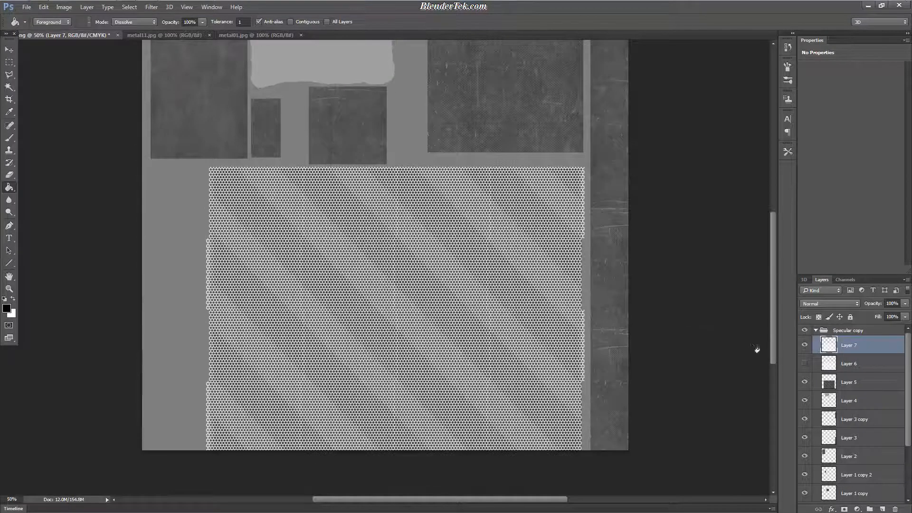
left_click(805, 345)
left_click_drag(808, 366, 805, 401)
scroll(556, 255, "up", 7)
scroll(552, 255, "down", 3)
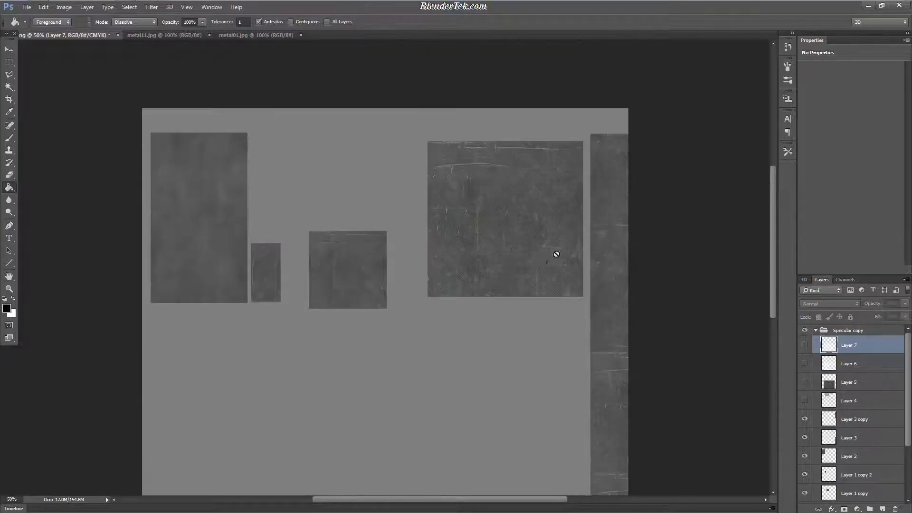
Merge the metal texture layers from Layer 3 copy down to Layer 1 in the Specular copy group.
left_click(63, 7)
mouse_move(75, 18)
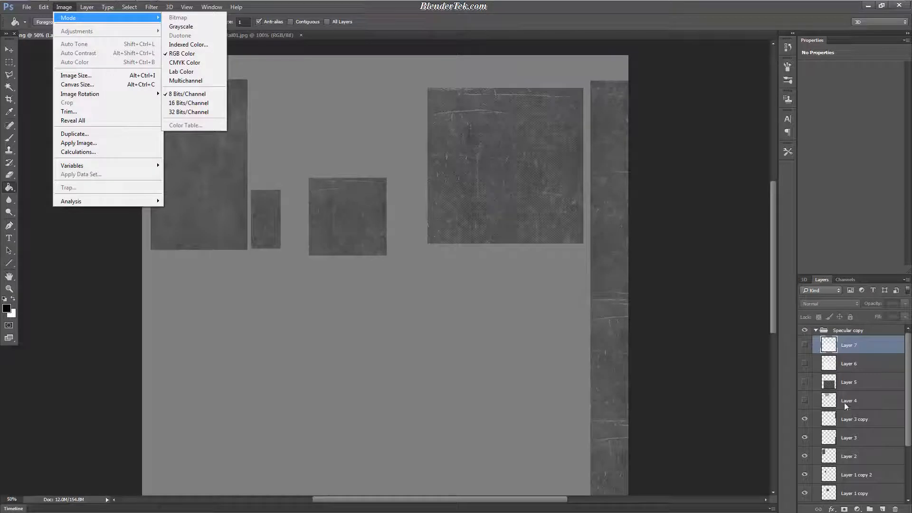
left_click(861, 420)
scroll(862, 422, "down", 3)
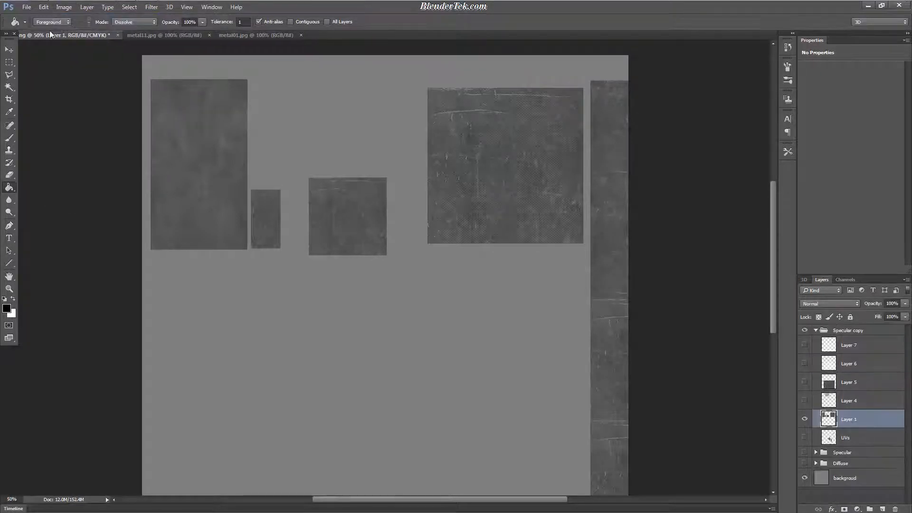
Adjust Layer 1 with Levels to input values of 46, 0.83 and 126, and invert its tones.
left_click(63, 7)
mouse_move(95, 31)
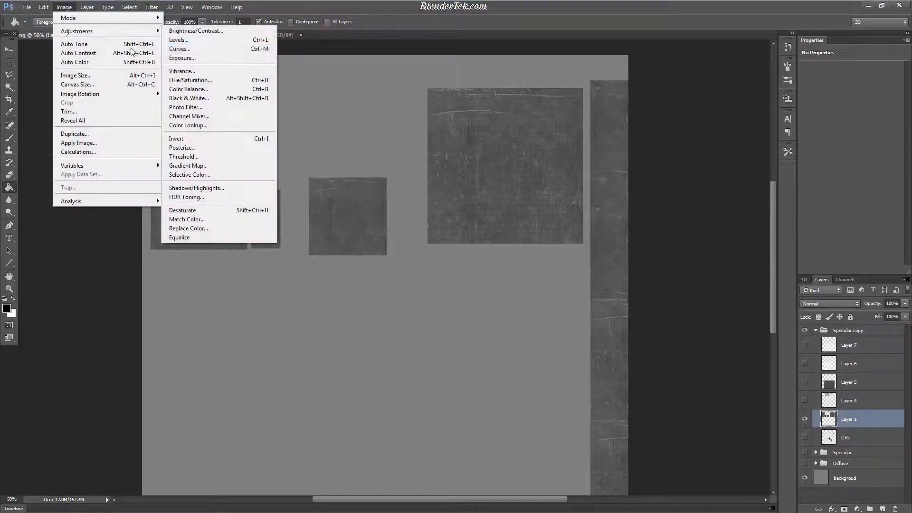
left_click(189, 39)
mouse_move(794, 286)
left_mouse_down()
mouse_move(624, 293)
mouse_move(803, 278)
left_mouse_up()
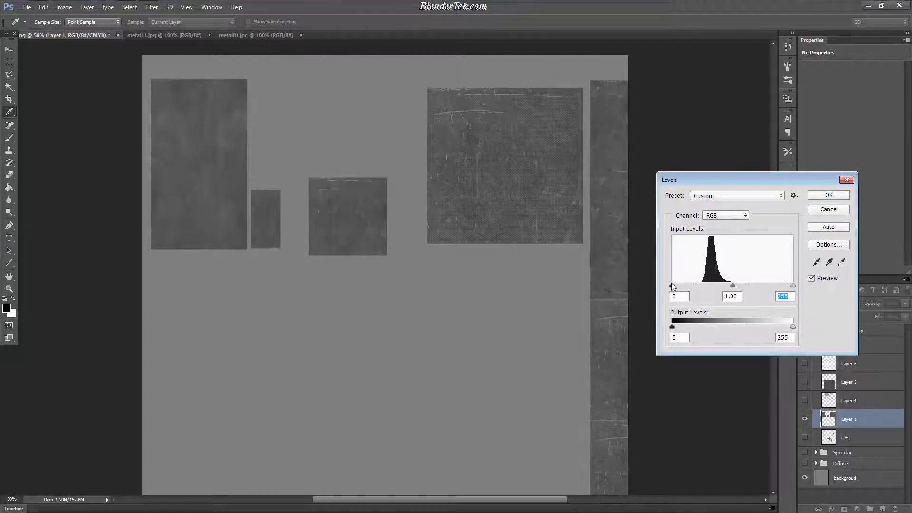
left_click_drag(705, 297, 803, 291)
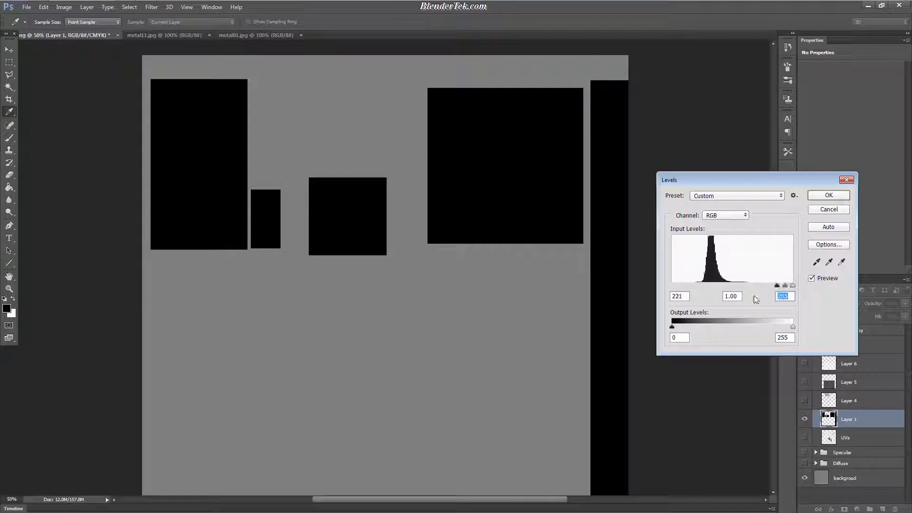
left_click_drag(731, 306, 668, 284)
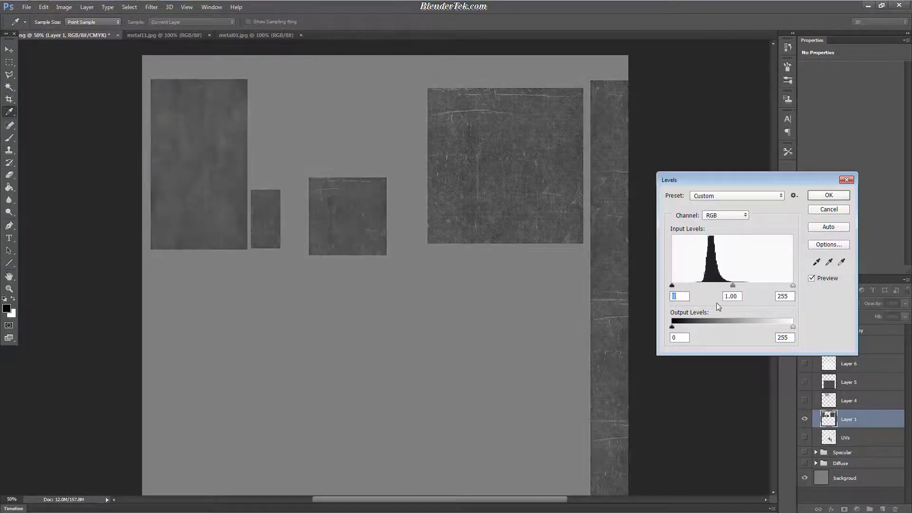
left_click_drag(727, 289, 715, 290)
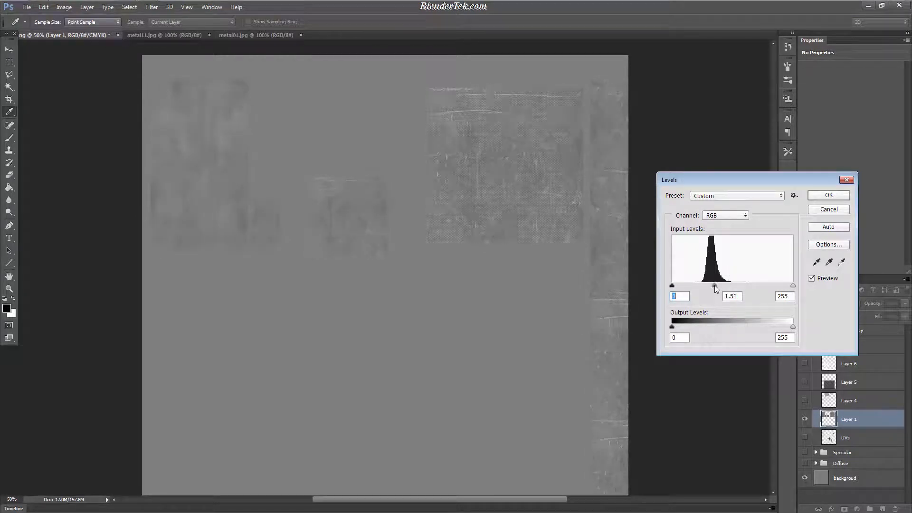
left_click_drag(792, 286, 715, 288)
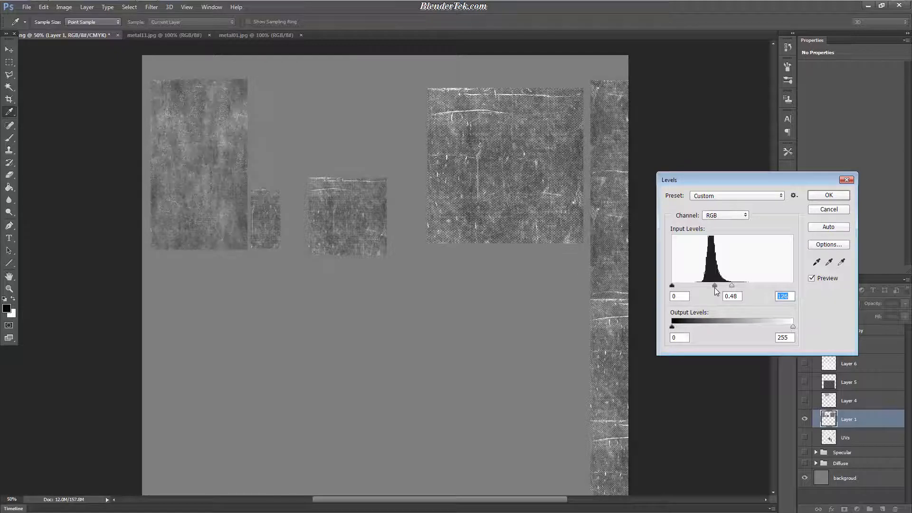
left_click_drag(671, 287, 716, 287)
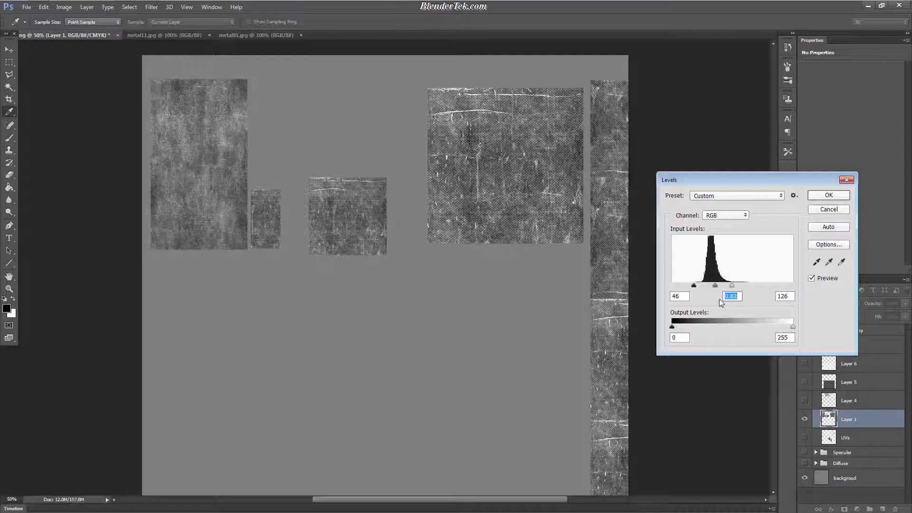
left_click(829, 196)
key("g")
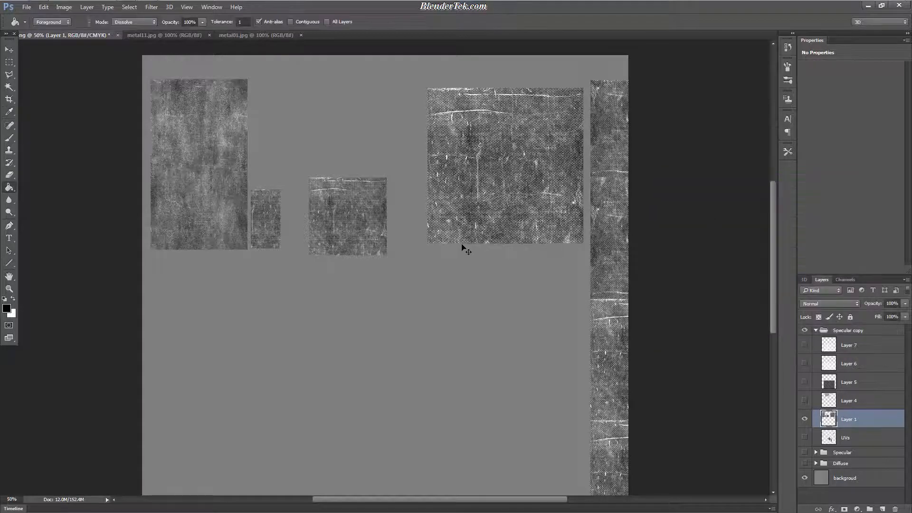
key("ctrl+i")
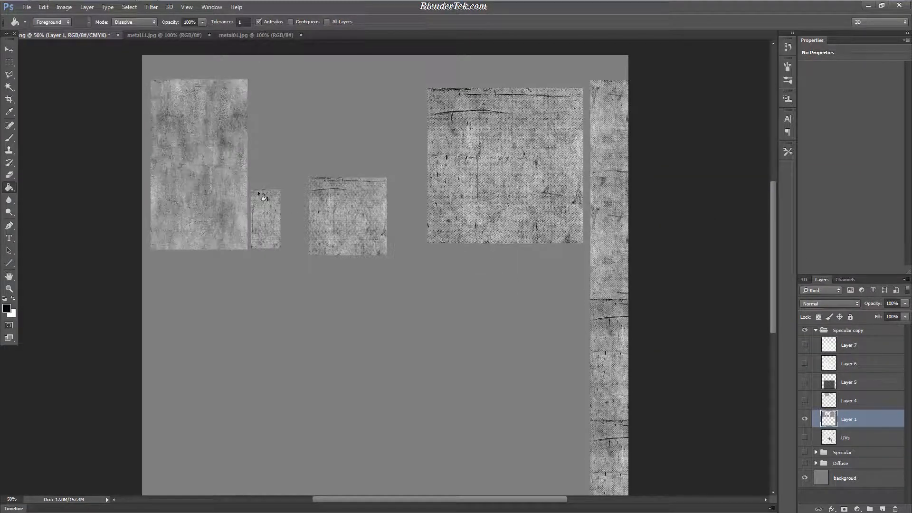
Save the map as a PNG named Streetsign_DISP.png in the Street Sign folder.
left_click(29, 7)
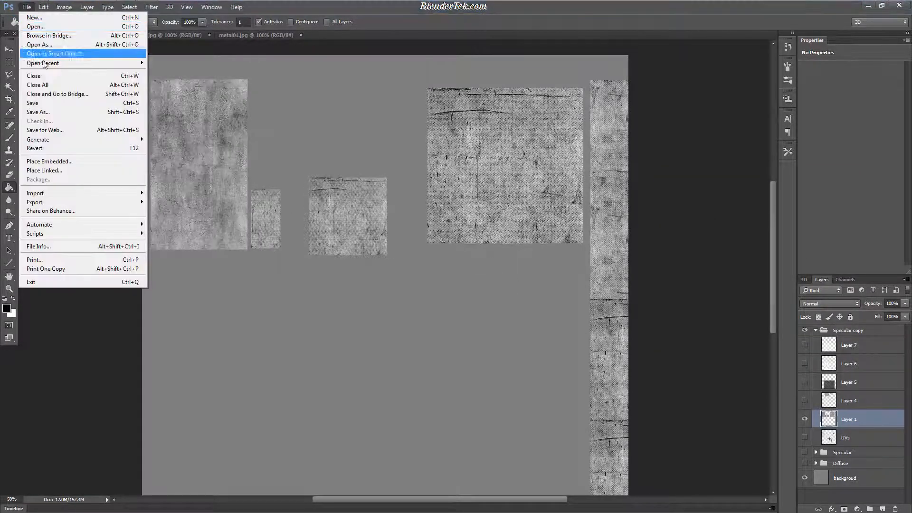
left_click(56, 113)
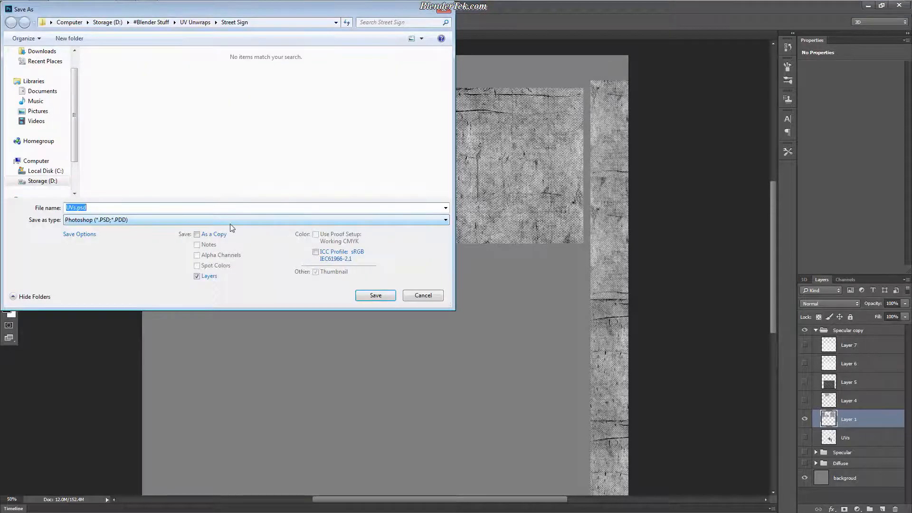
left_click(230, 222)
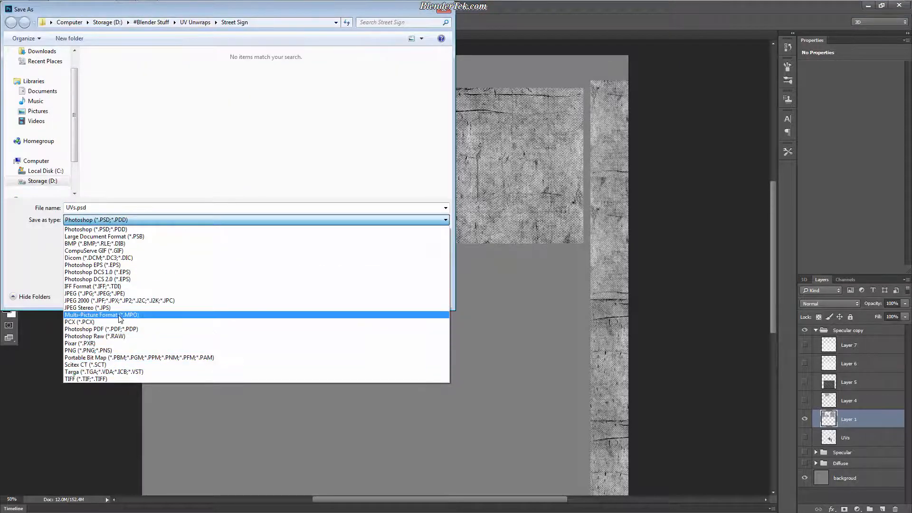
left_click(118, 351)
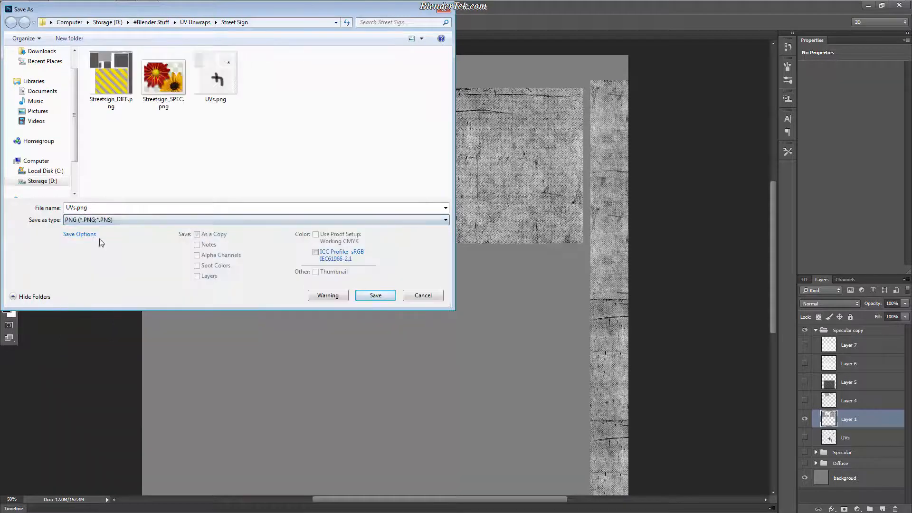
left_click(162, 76)
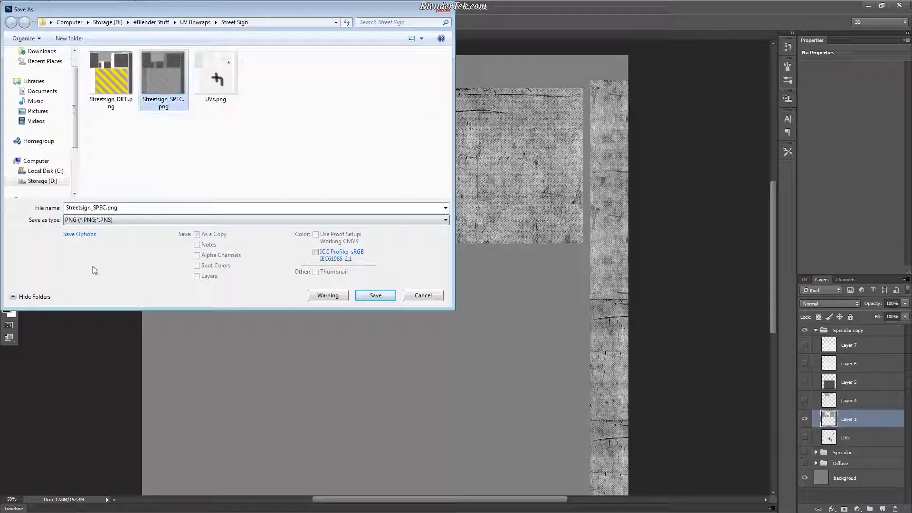
double_click(105, 207)
left_click(104, 207)
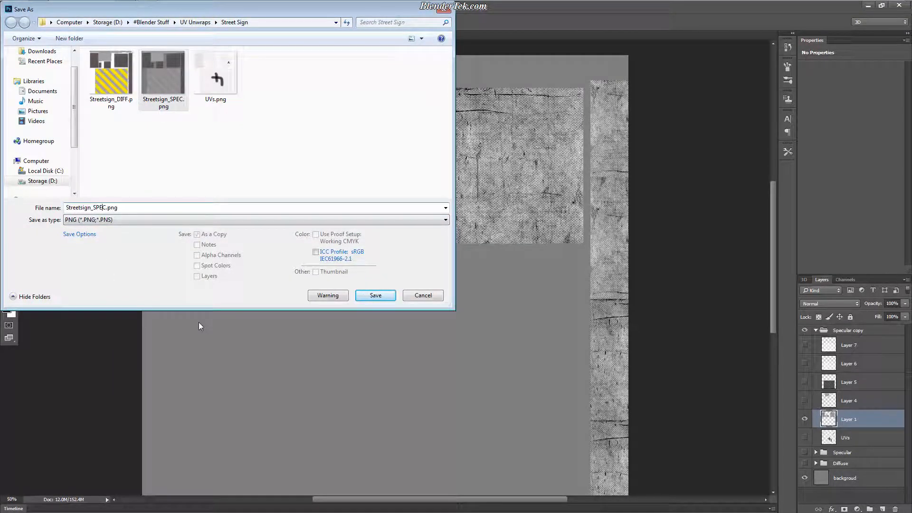
key("BackSpace")
key("BackSpace")
key("BackSpace")
key("Delete")
type("BMP")
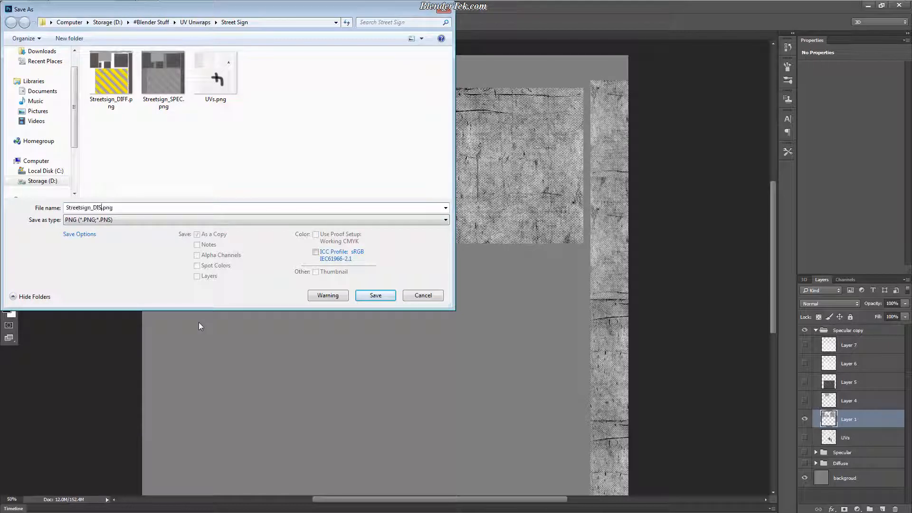
key("Return")
key("Return")
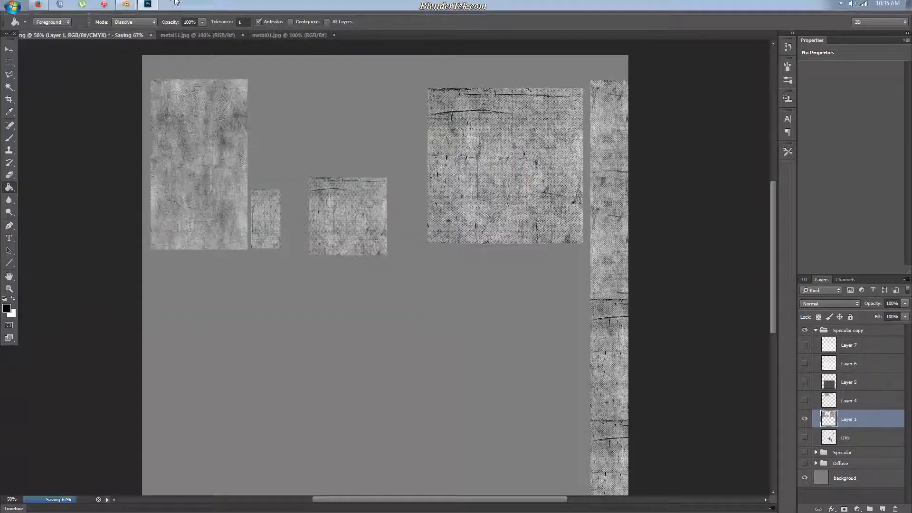
Switch to Blender and add a texture setup with Streetsign_DISP.png to the Sign material, linking its color to the Material Output's Displacement.
left_click(126, 6)
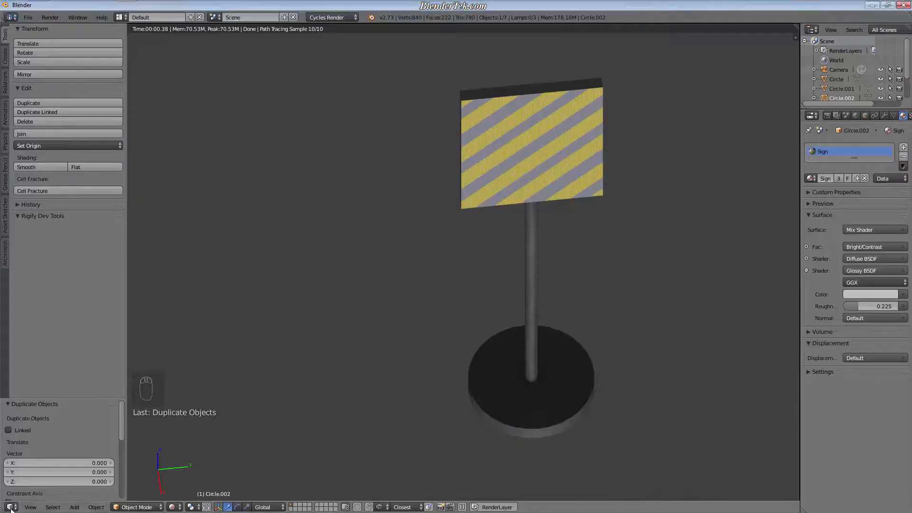
left_click(11, 507)
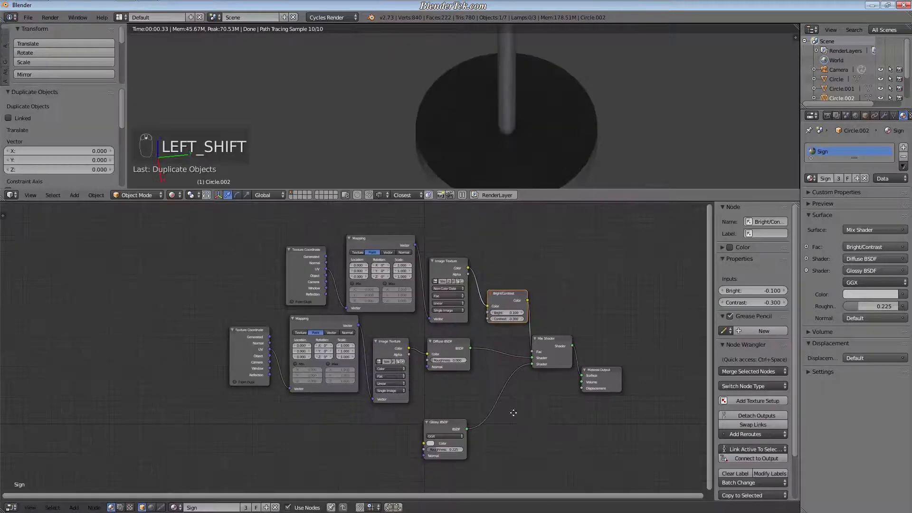
middle_click_drag(536, 421, 455, 356, "shift")
key("a")
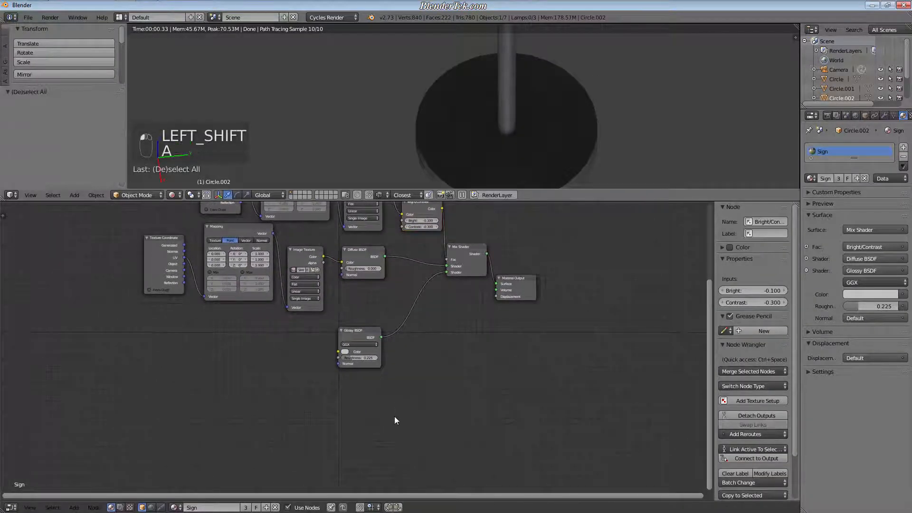
left_click(746, 401)
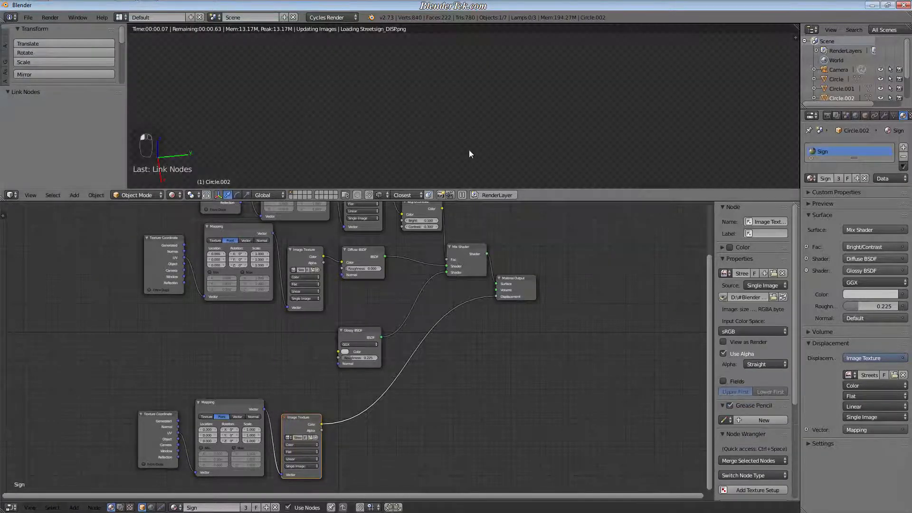
Examine the displacement on the sign's round base up close and from different angles in the rendered viewport.
middle_click_drag(555, 155, 637, 93)
scroll(634, 112, "down", 3)
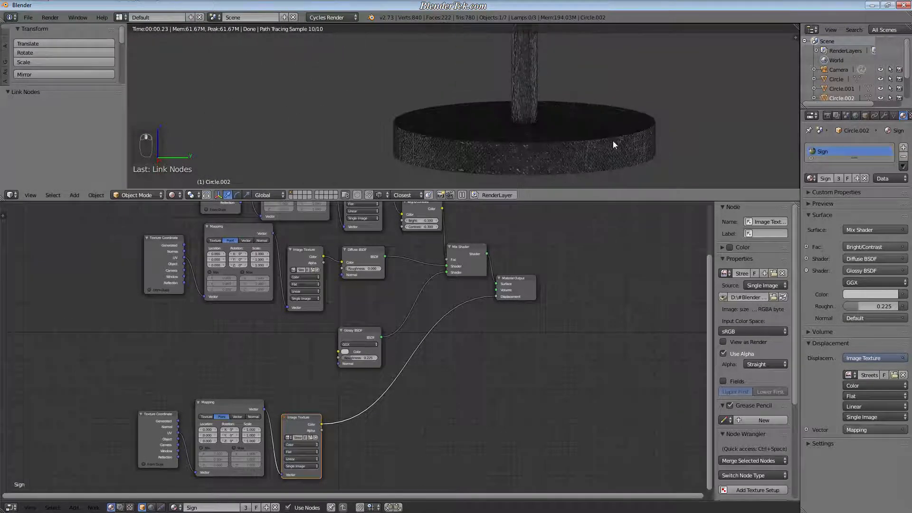
scroll(587, 159, "up", 6)
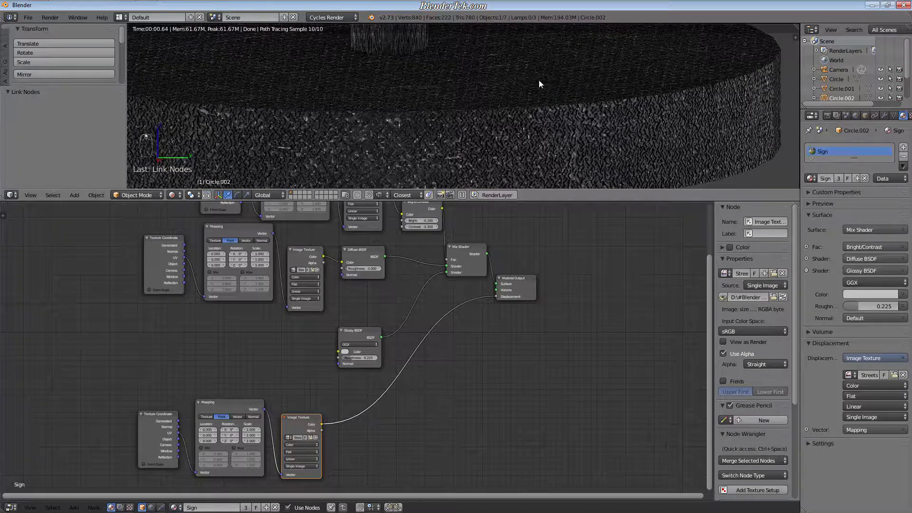
scroll(539, 80, "down", 2)
middle_click_drag(538, 95, 538, 128)
scroll(546, 147, "down", 5)
Move up to the sign's pole and inspect its displaced surface up close in the rendered viewport.
middle_click_drag(561, 86, 554, 167, "shift")
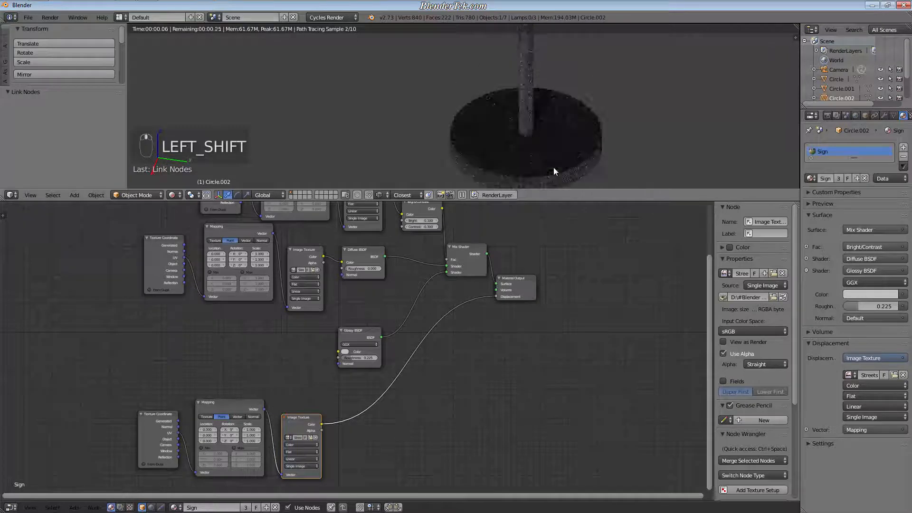
middle_click_drag(538, 72, 520, 147, "shift")
scroll(506, 98, "up", 5)
scroll(493, 142, "up", 7)
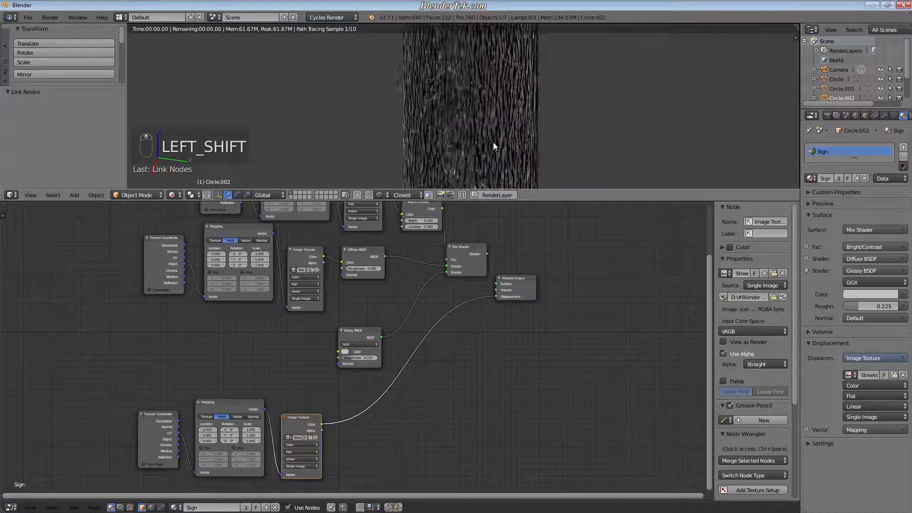
mouse_move(566, 127)
middle_mouse_down()
mouse_move(439, 134)
mouse_move(605, 135)
mouse_move(597, 127)
mouse_move(620, 137)
mouse_move(597, 31)
mouse_move(584, 138)
mouse_move(571, 101)
middle_mouse_up()
scroll(564, 133, "up", 20)
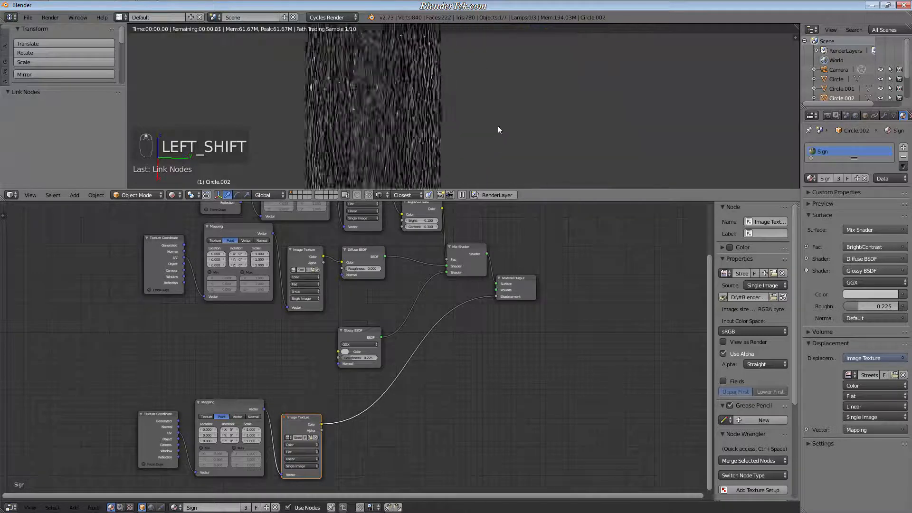
middle_click_drag(422, 107, 458, 146, "shift")
scroll(458, 153, "down", 6)
scroll(458, 153, "down", 5)
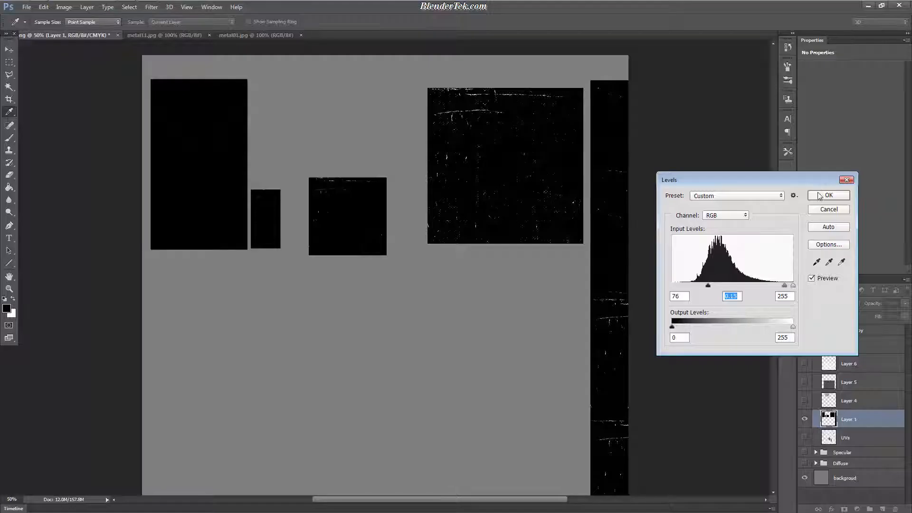
Switch to Photoshop, darken Layer 1 with Levels using an input black point of 76, and save it over the displacement PNG.
key("Return")
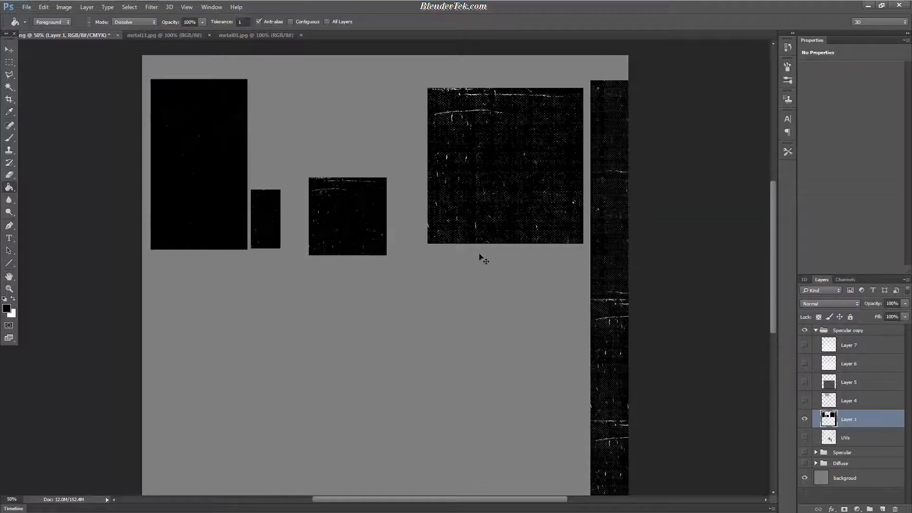
key("ctrl+i")
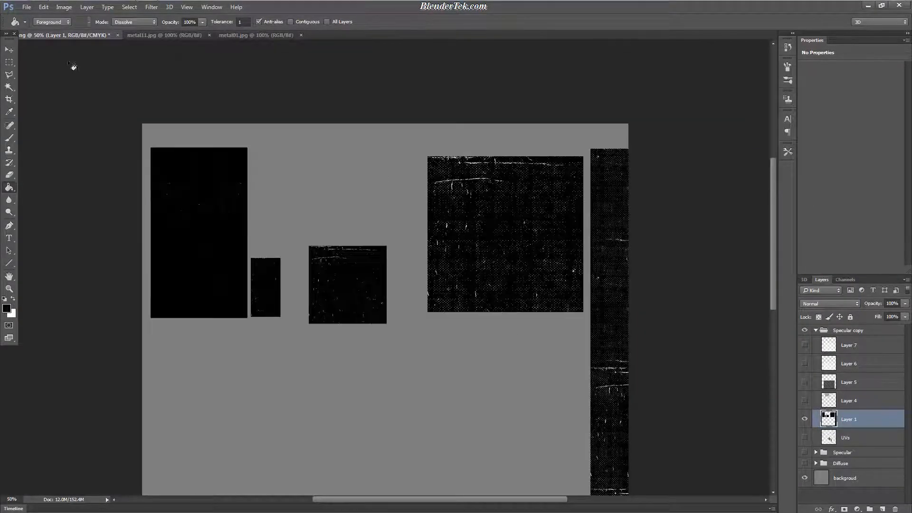
left_click(26, 8)
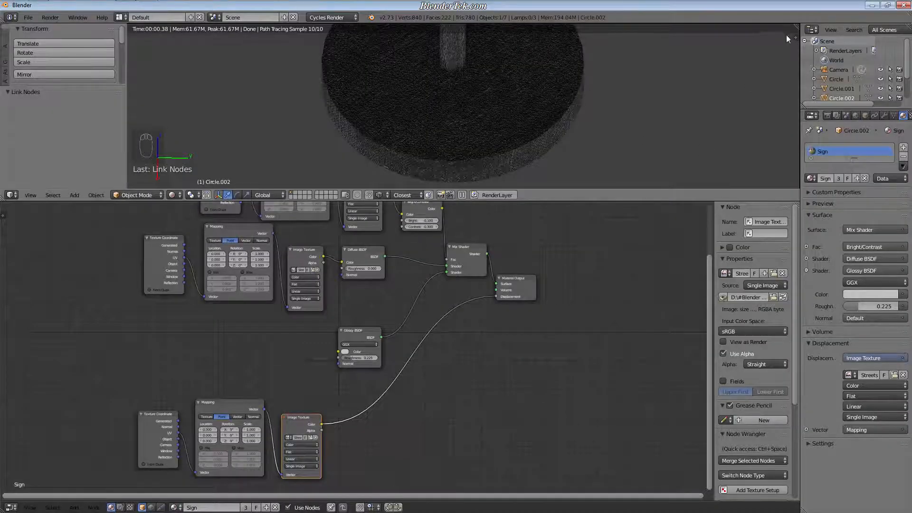
Switch to Blender and reload the displacement image in an image editor split off from the 3D viewport.
left_click_drag(797, 32, 642, 38)
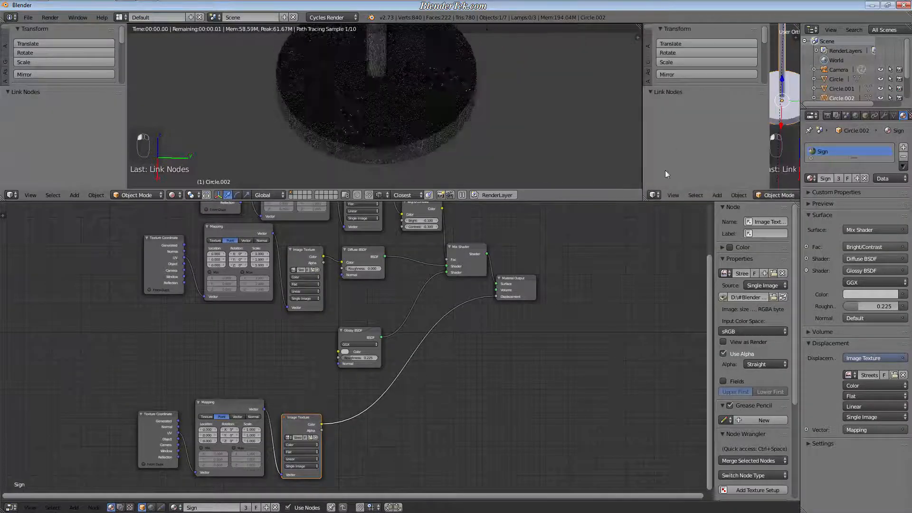
left_click(654, 195)
left_click(695, 269)
left_click(722, 193)
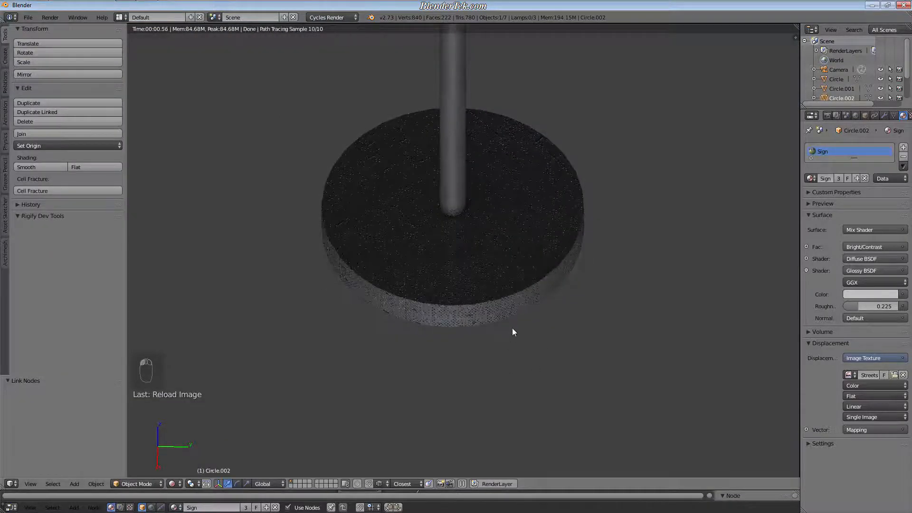
Move in close to the rim of the sign's base to examine the reloaded displacement map.
scroll(512, 327, "up", 7)
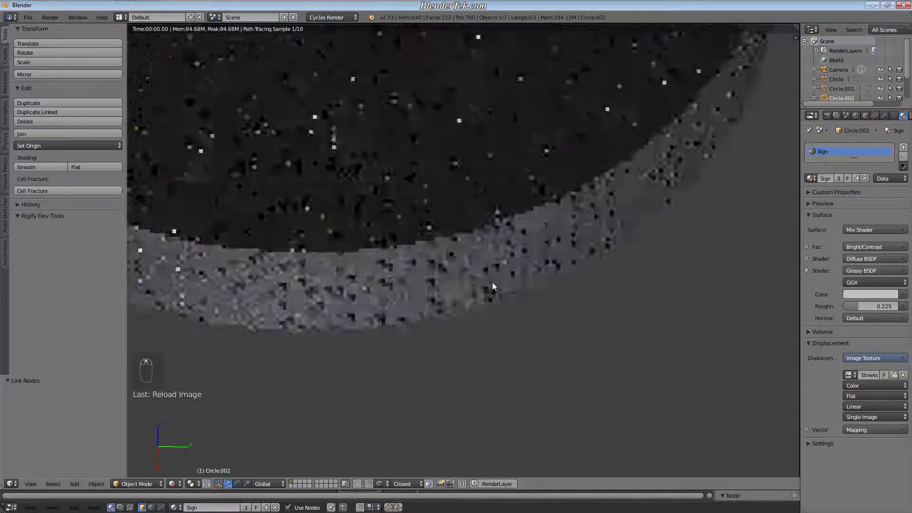
middle_click_drag(503, 275, 466, 251)
scroll(466, 251, "up", 6)
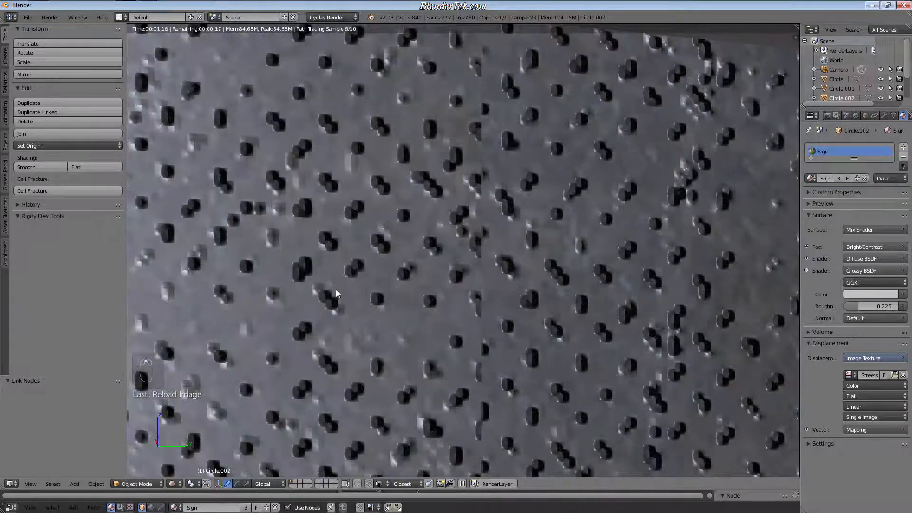
scroll(336, 294, "down", 5)
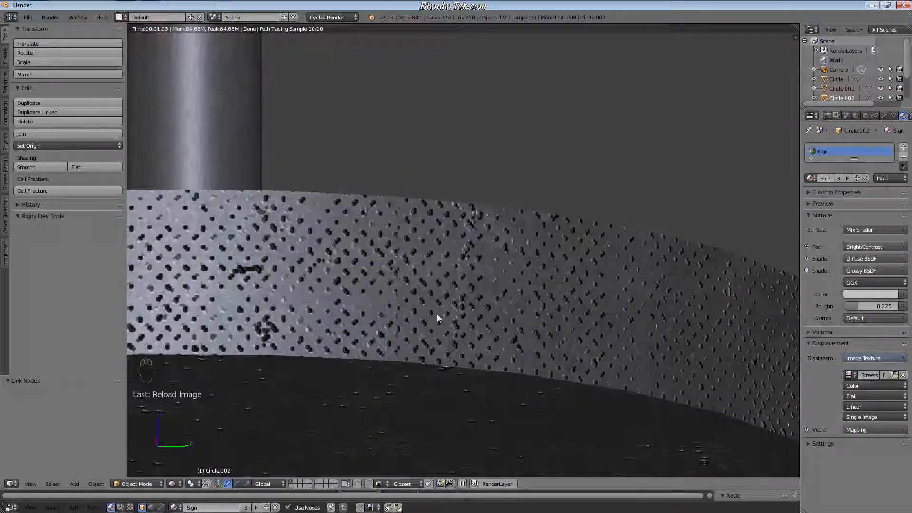
Examine the reloaded displacement up close on the base's rim and top face, and review the pole and whole sign in the rendered viewport.
scroll(437, 315, "up", 6)
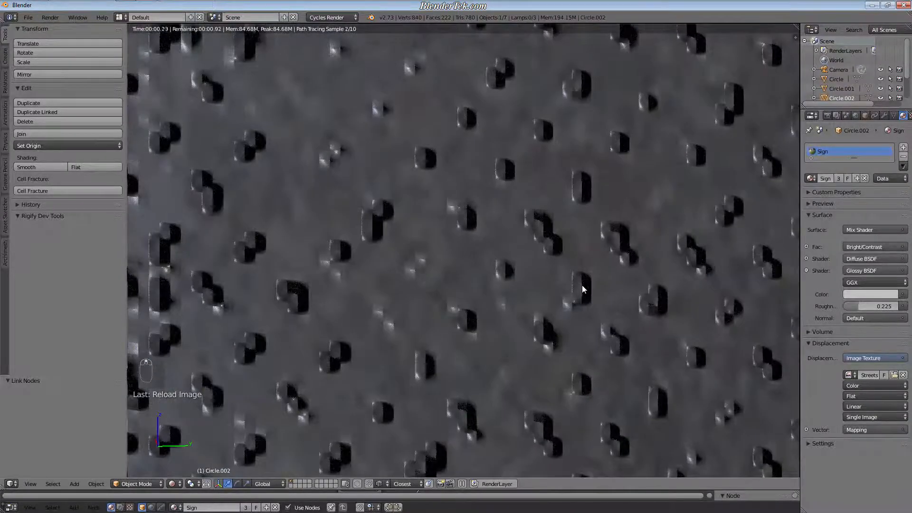
scroll(584, 289, "up", 2)
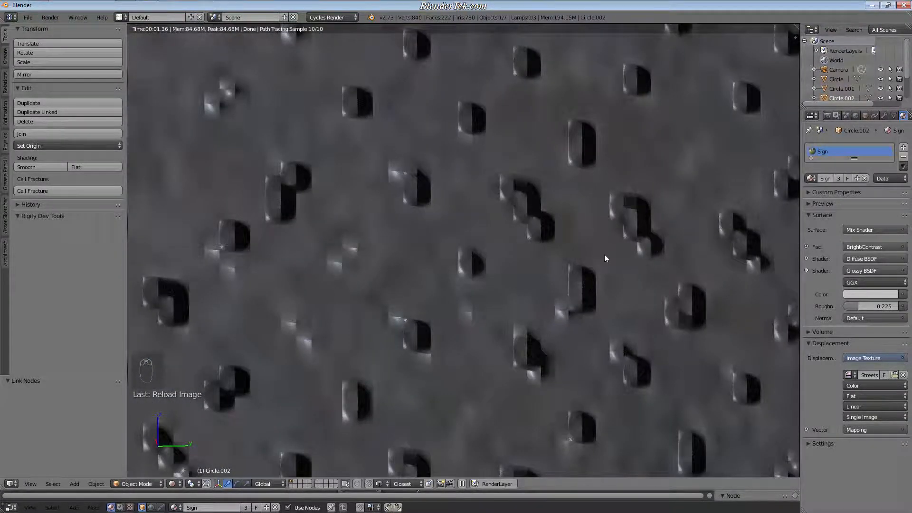
scroll(494, 268, "down", 12)
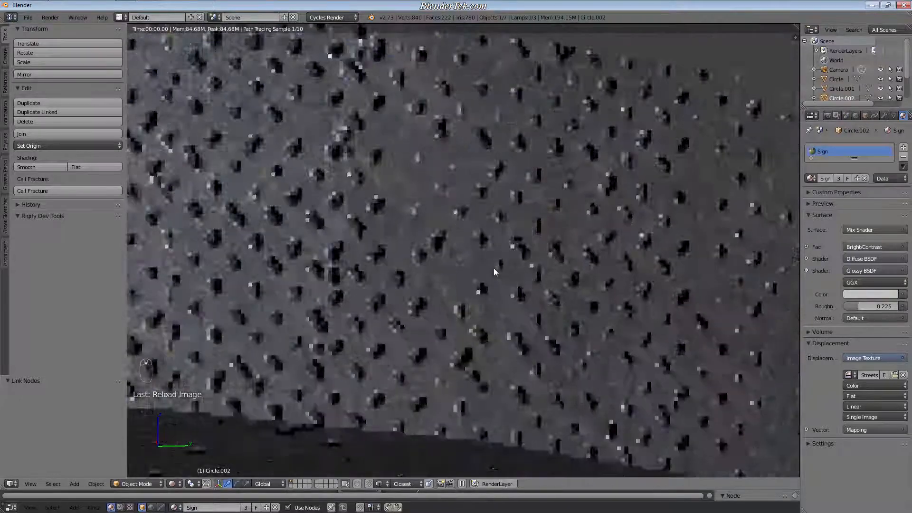
middle_click_drag(486, 207, 505, 200)
middle_click_drag(508, 219, 455, 361, "shift")
scroll(483, 266, "up", 6)
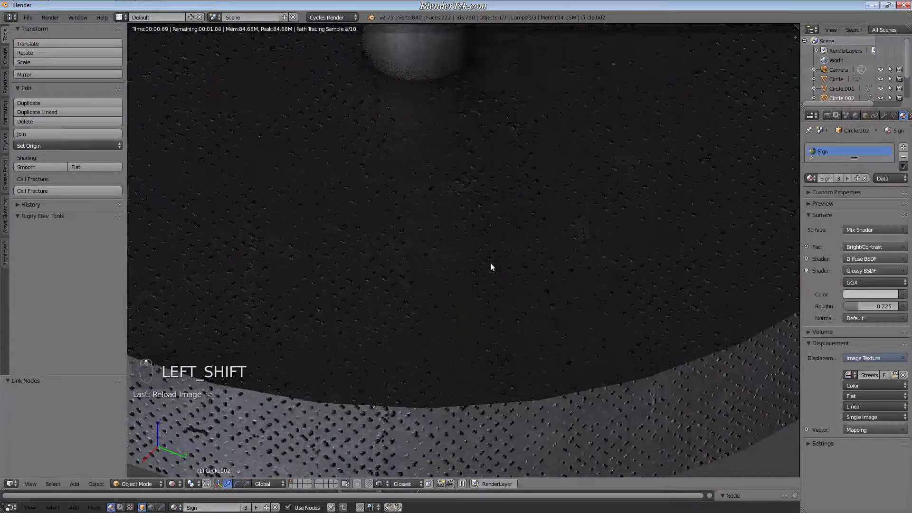
scroll(492, 298, "up", 4)
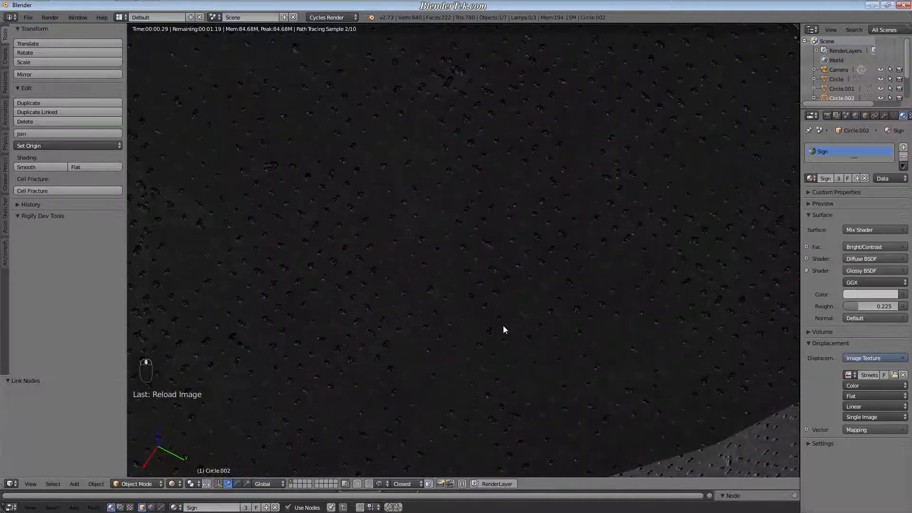
scroll(538, 224, "down", 5)
scroll(566, 172, "down", 11)
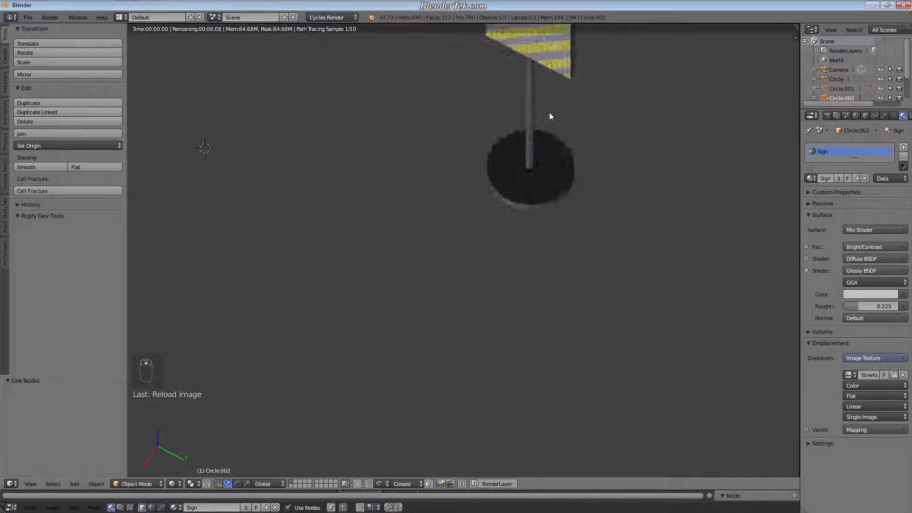
middle_click_drag(546, 125, 531, 251, "shift")
scroll(526, 242, "up", 9)
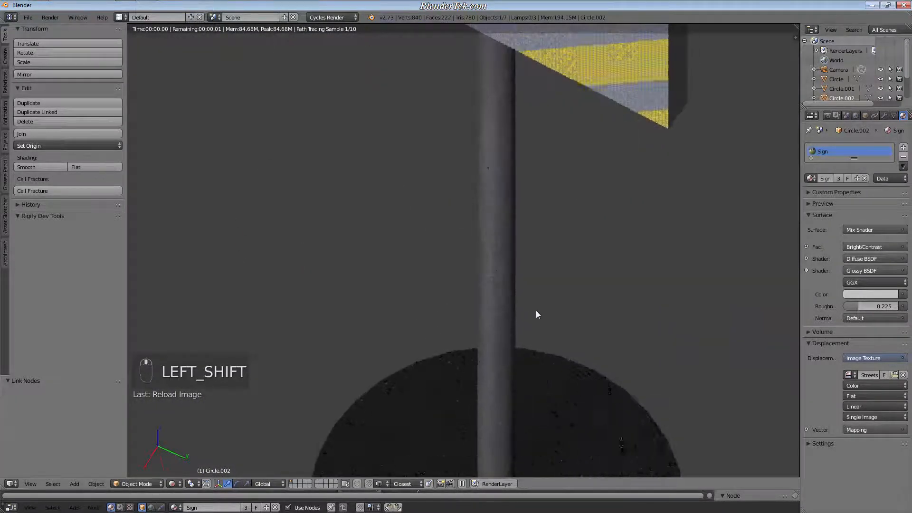
middle_click_drag(536, 309, 590, 303)
scroll(575, 306, "down", 12)
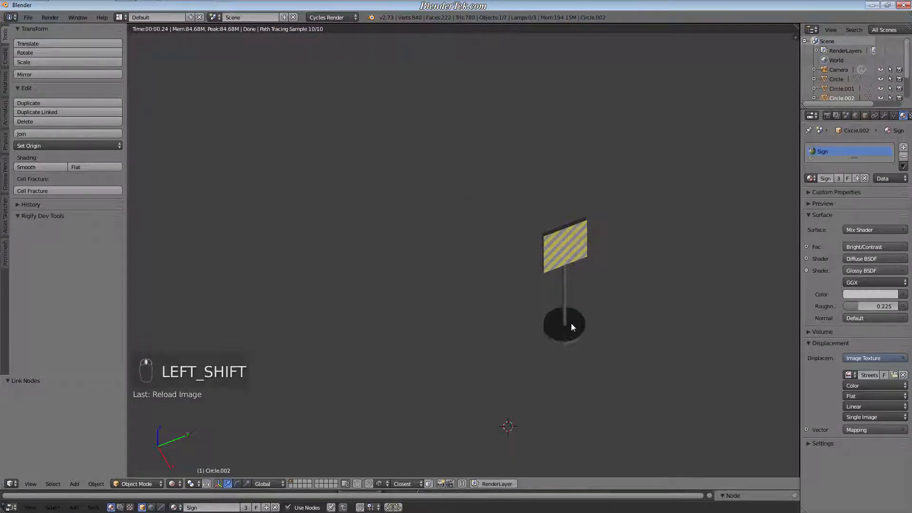
Switch the viewport to the scene camera's view.
key("shift+f")
right_click(463, 250)
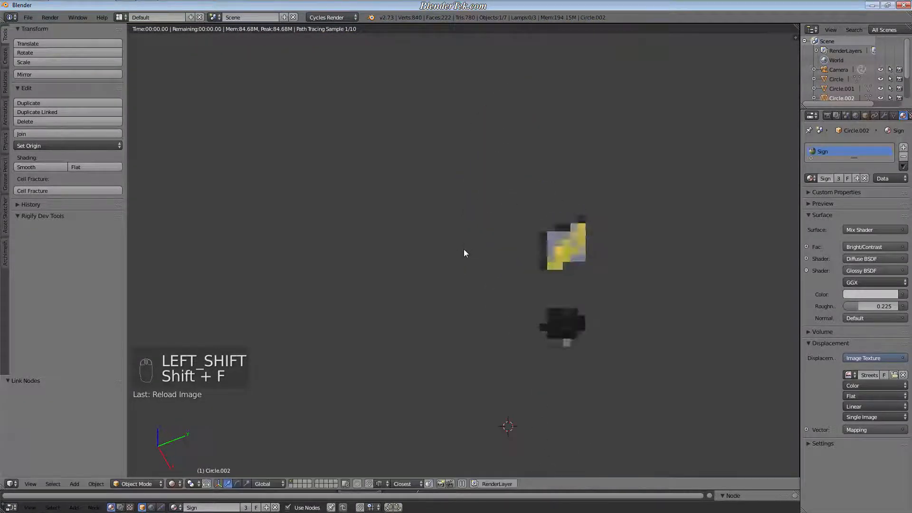
key("shift+f")
right_click(462, 251)
key("KP_0")
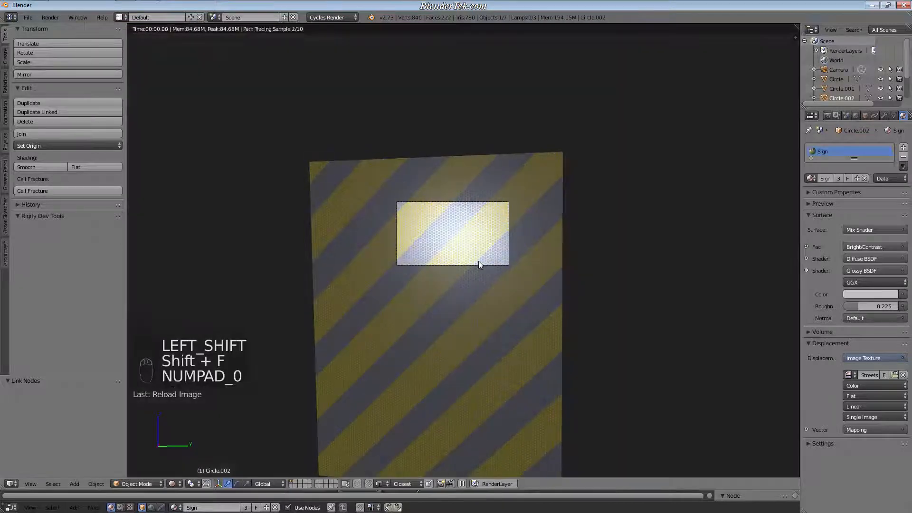
key("shift+f")
key("s")
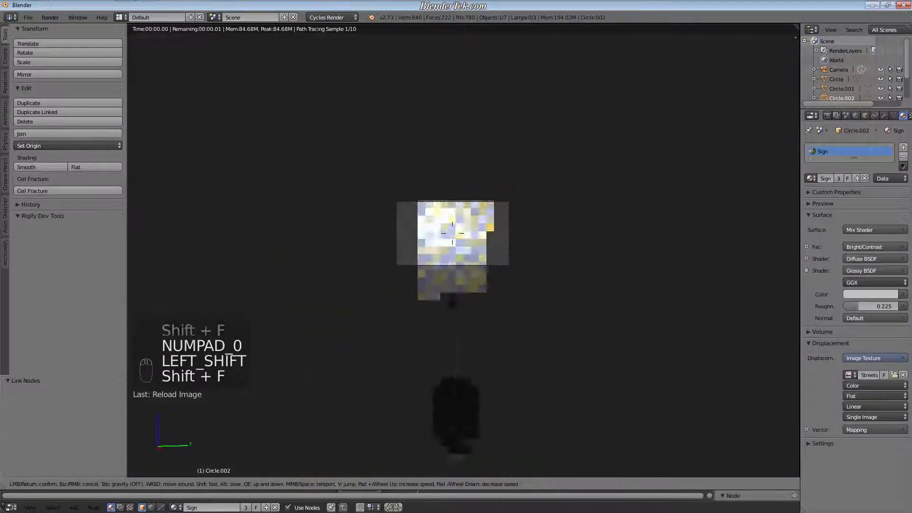
key("a")
key("w")
key("d")
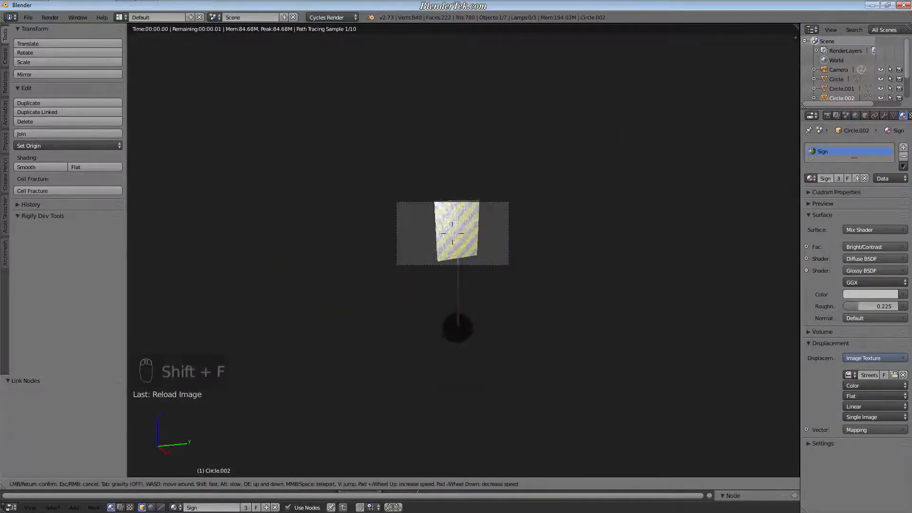
key("w")
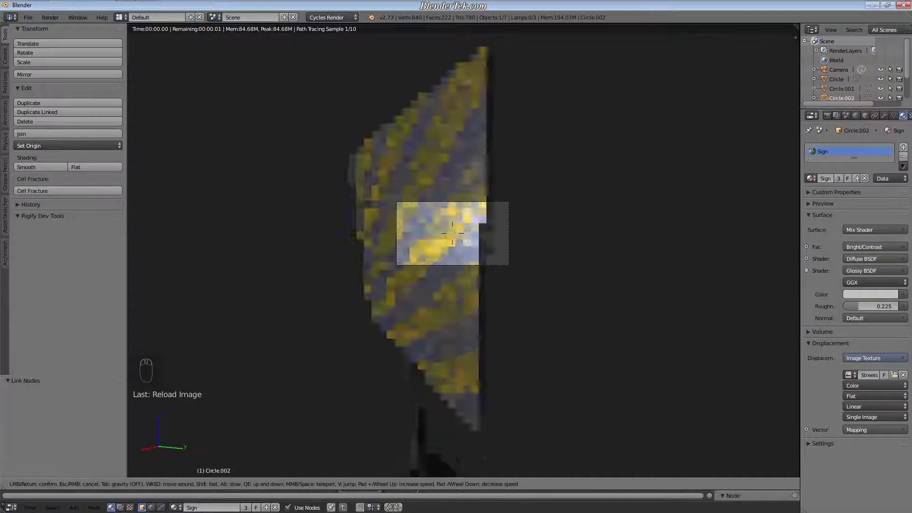
key("a")
key("s")
key("w")
key("d")
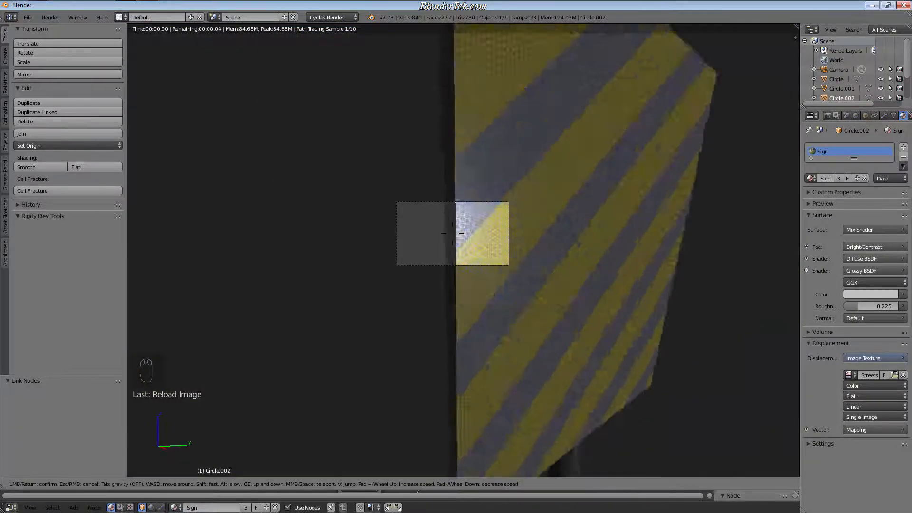
key("a")
key("s")
key("s")
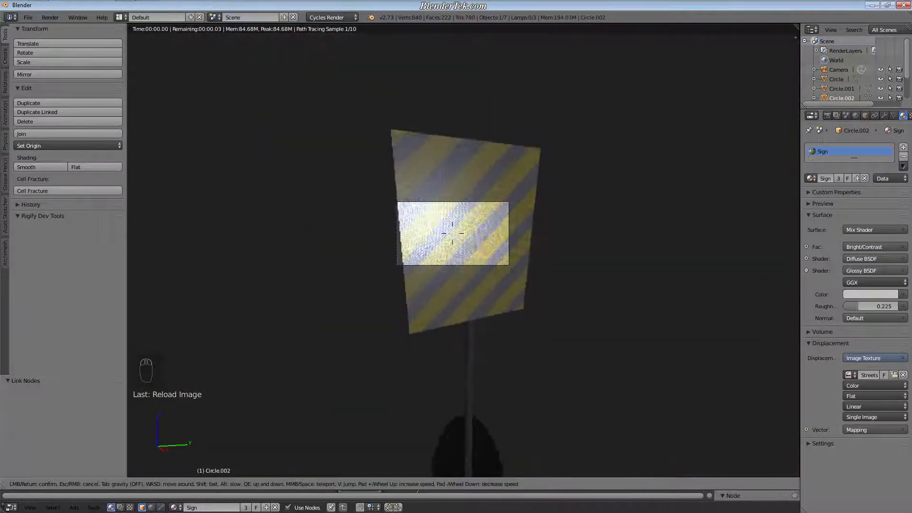
key("Escape")
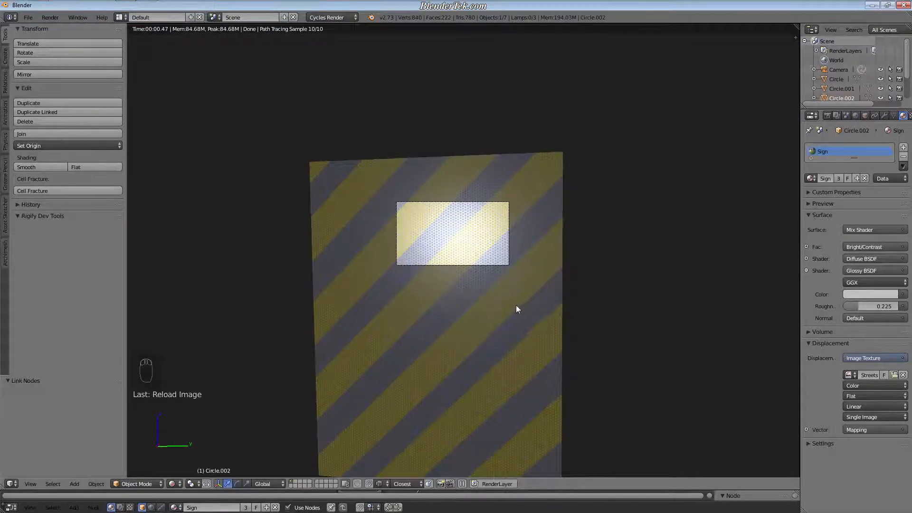
Fly the camera back until the whole sign fits inside its frame, and render the image.
key("shift+f")
key("s")
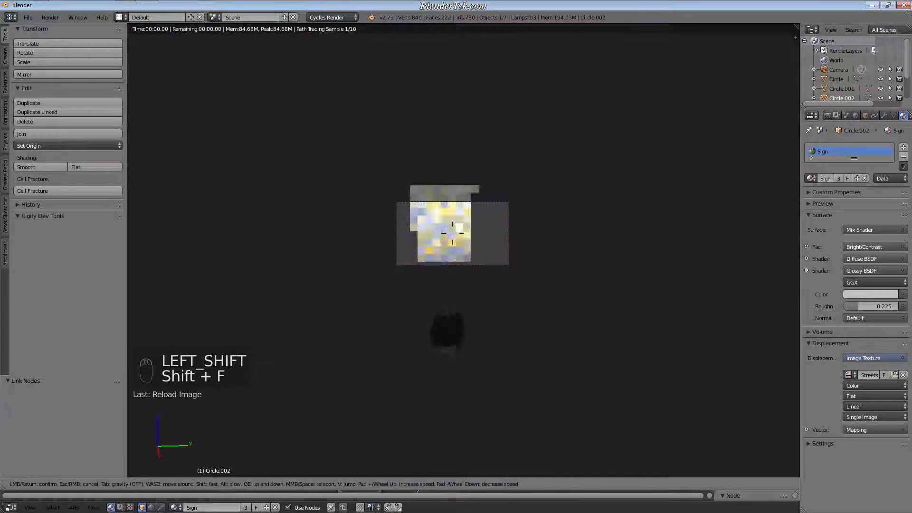
left_click(422, 218)
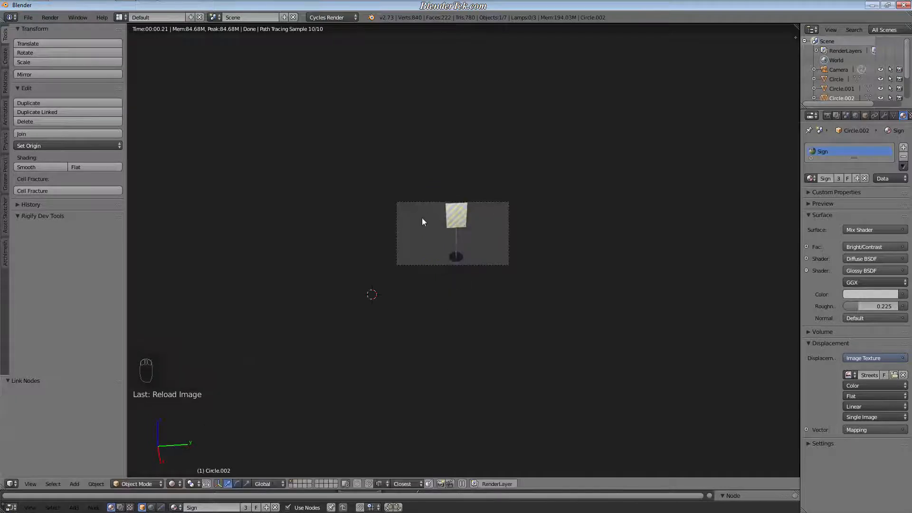
key("F12")
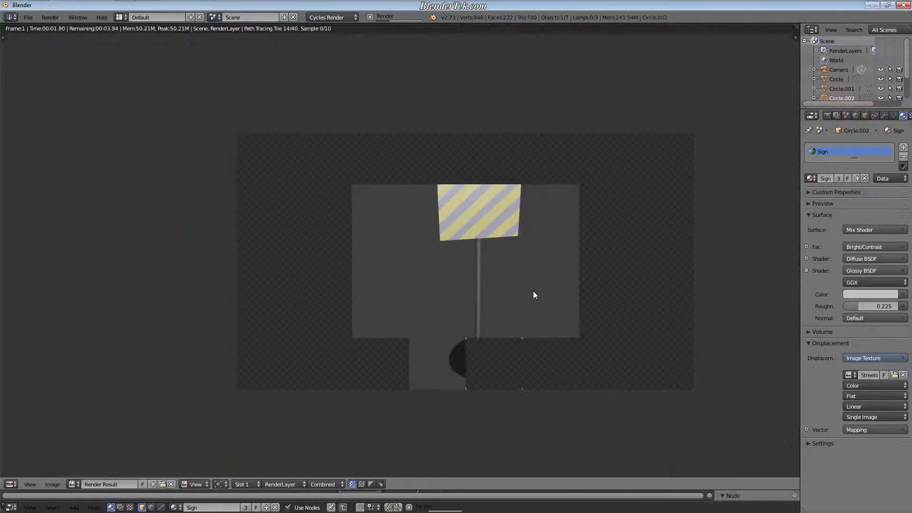
scroll(415, 217, "up", 1)
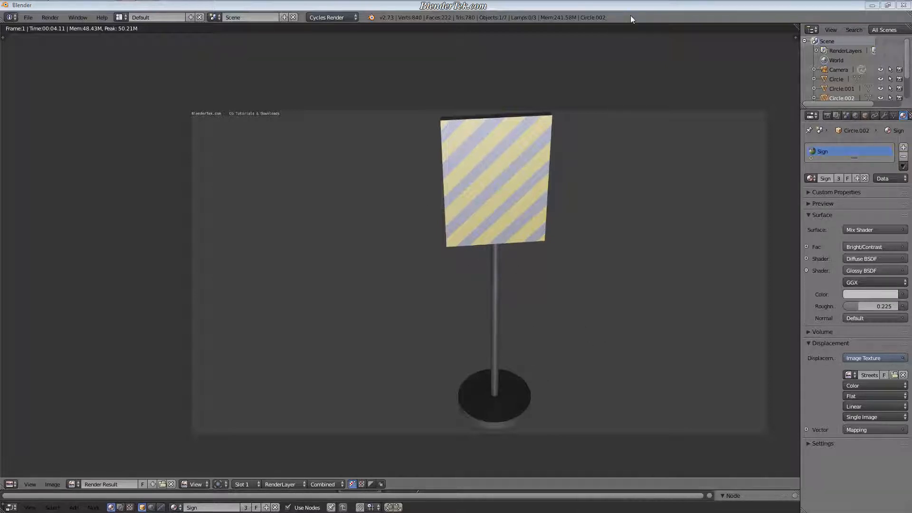
Close the render result, leave the camera view and set the viewport to solid shading.
key("F11")
key("KP_0")
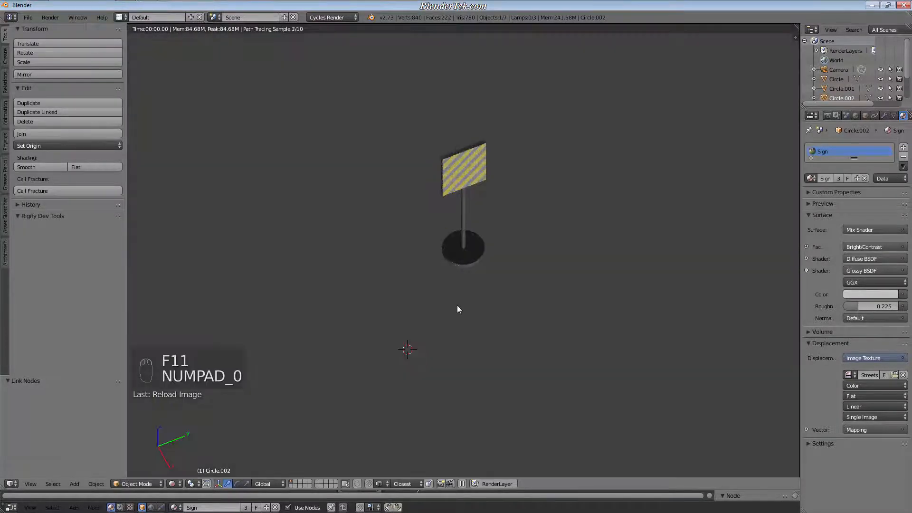
scroll(471, 238, "up", 3)
scroll(463, 318, "down", 2)
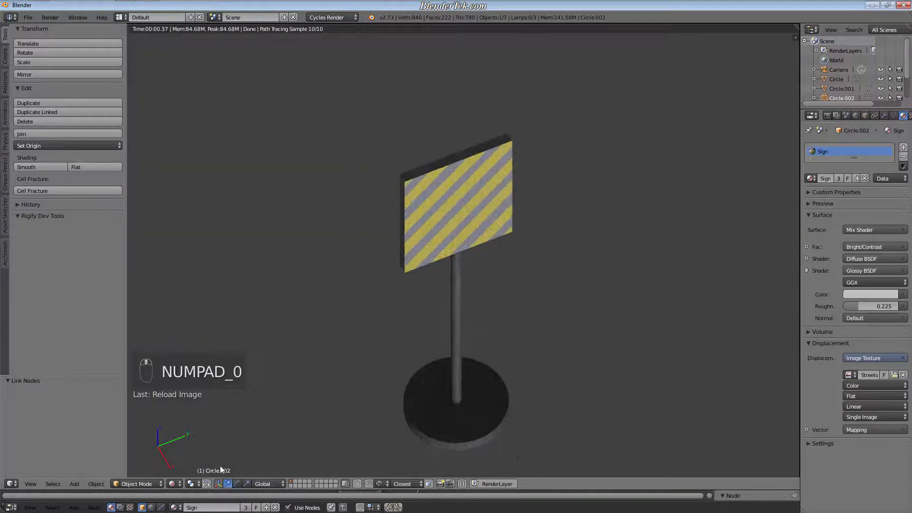
left_click(172, 484)
left_click(189, 455)
Triangulate all faces of the sign mesh in Edit Mode and clear the selection.
middle_click_drag(504, 375, 520, 379)
key("a")
key("Tab")
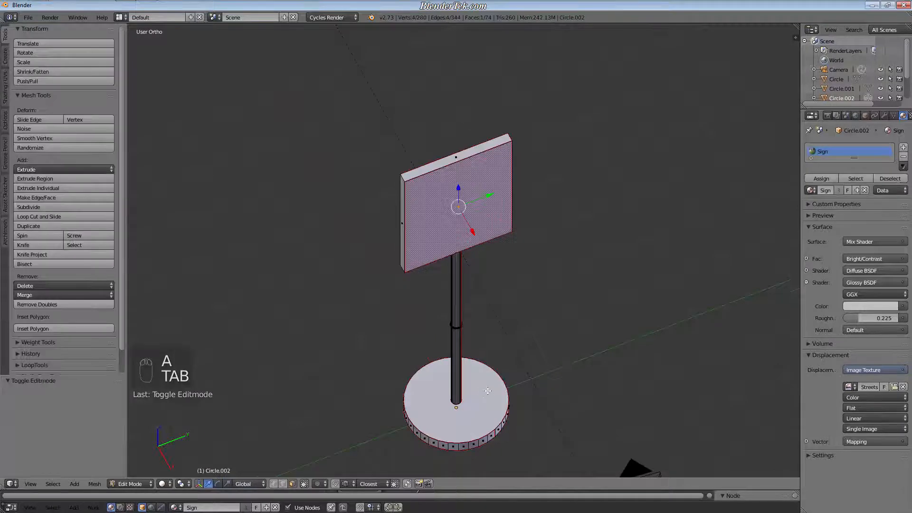
key("a")
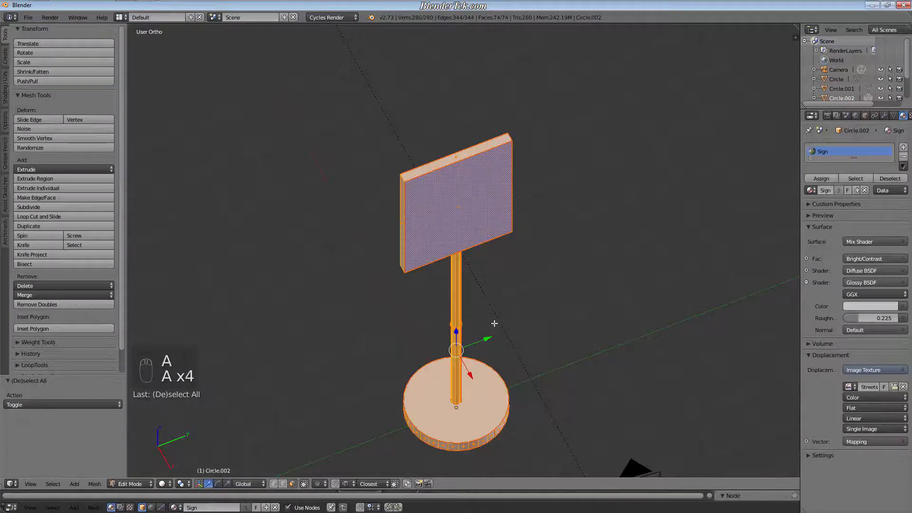
key("ctrl")
key("ctrl+t")
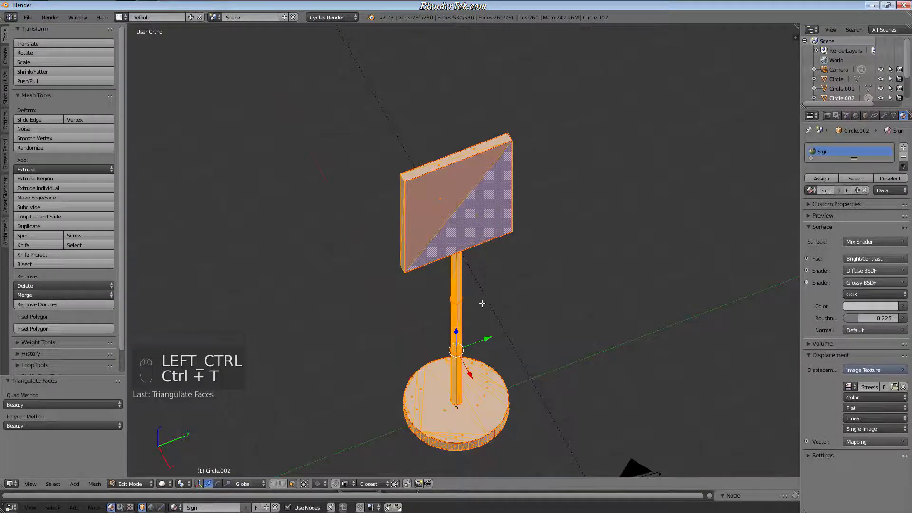
key("a")
Set the viewport to rendered shading and examine the triangulated sign from several sides.
left_click(170, 483)
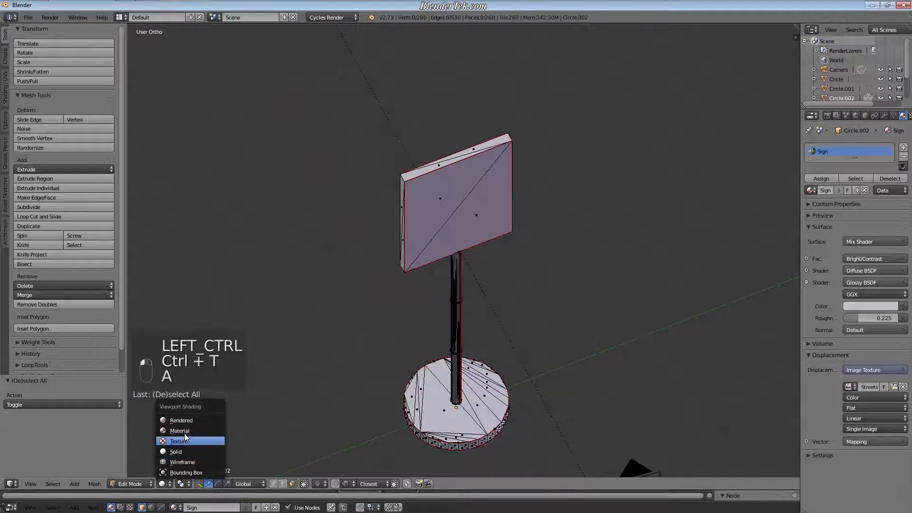
left_click(185, 421)
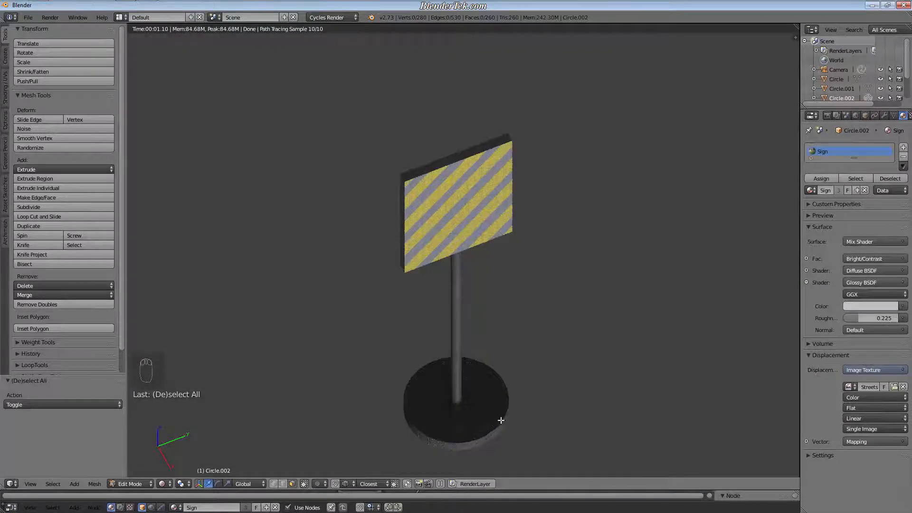
scroll(514, 426, "up", 8)
middle_click_drag(551, 353, 271, 340)
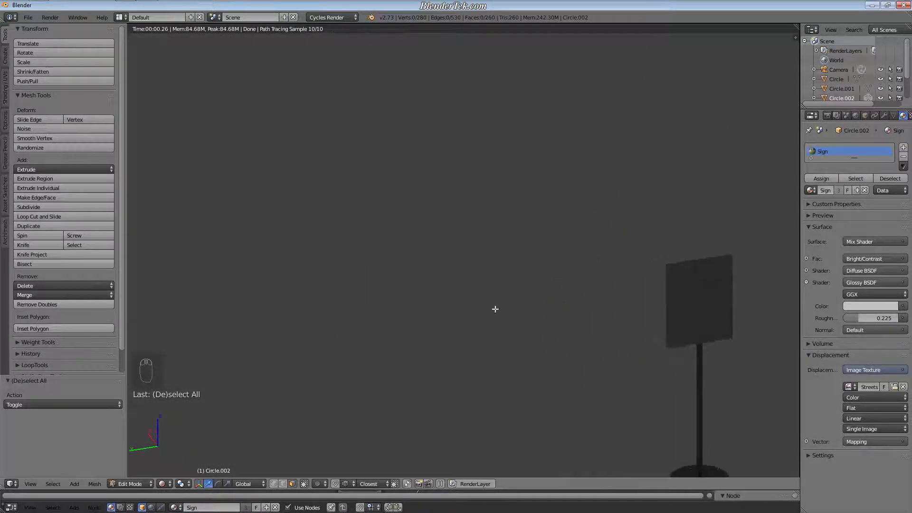
middle_click_drag(496, 309, 286, 332)
middle_click_drag(387, 336, 484, 311, "shift")
scroll(356, 347, "up", 5)
middle_click_drag(477, 363, 436, 393, "shift")
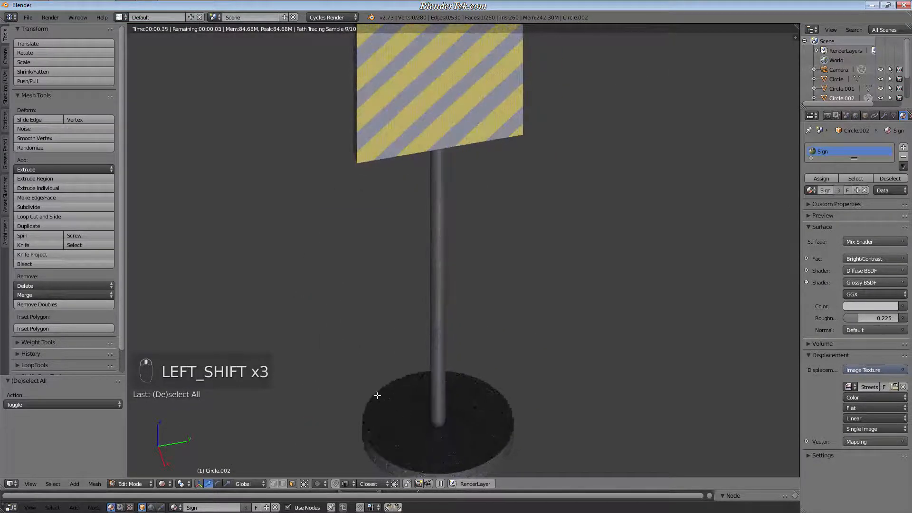
Return the viewport to solid shading and put the sign back in Object Mode.
left_click(137, 483)
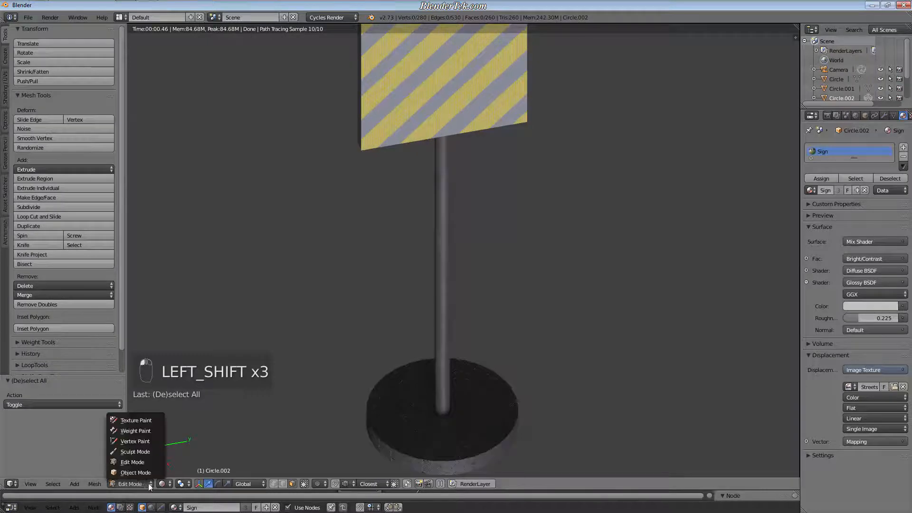
left_click(162, 484)
left_click(174, 442)
scroll(443, 409, "down", 2)
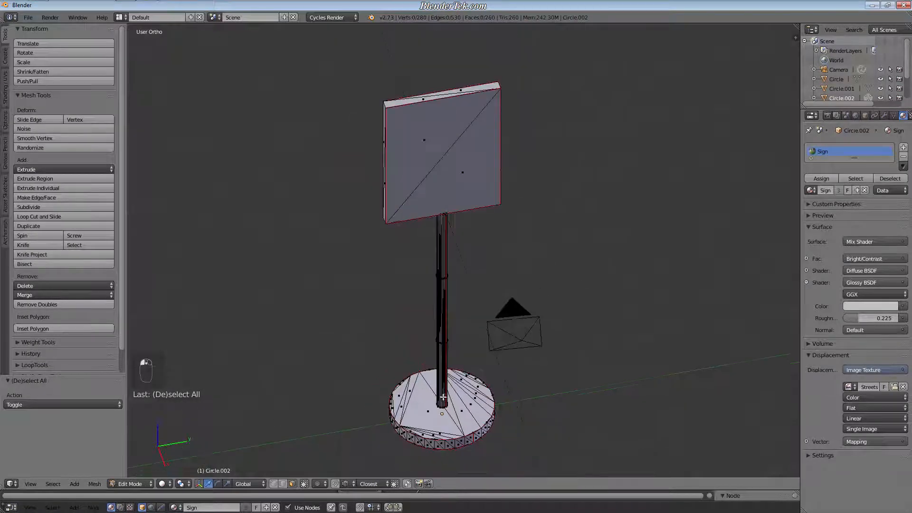
key("Tab")
Check the sign's base and pole in the front view, and set the viewport to Material shading.
key("KP_1")
key("KP_4")
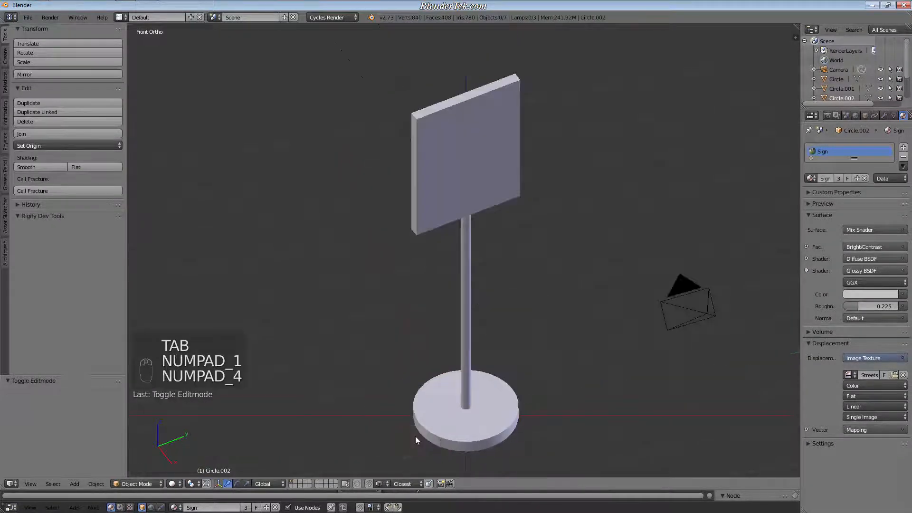
key("KP_1")
scroll(497, 384, "up", 10)
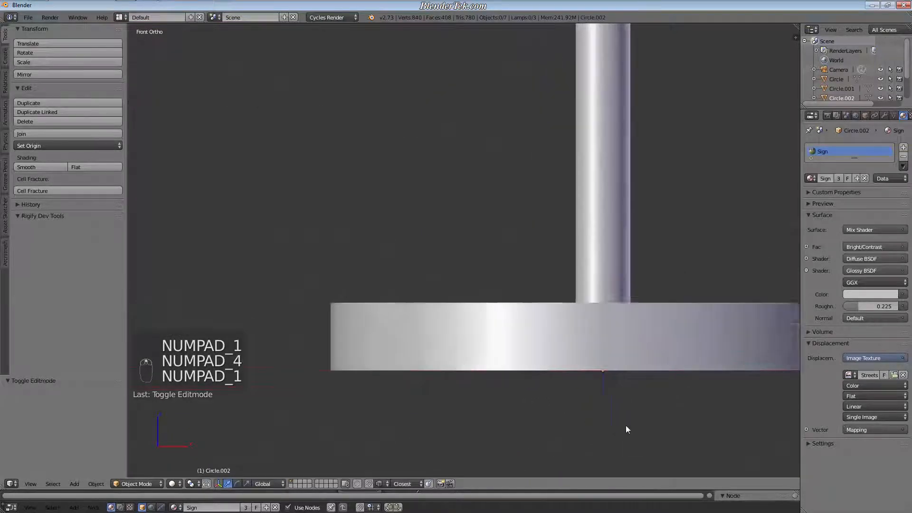
scroll(617, 355, "down", 10)
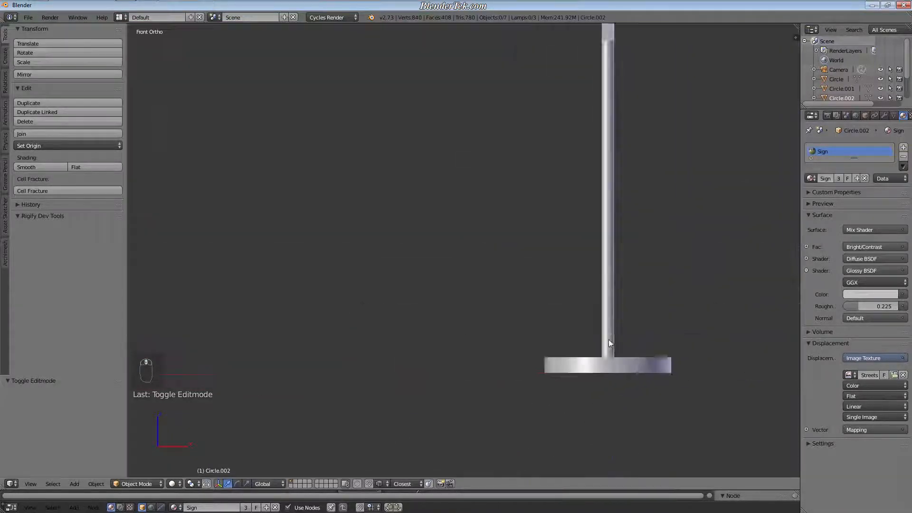
middle_click_drag(650, 283, 572, 370)
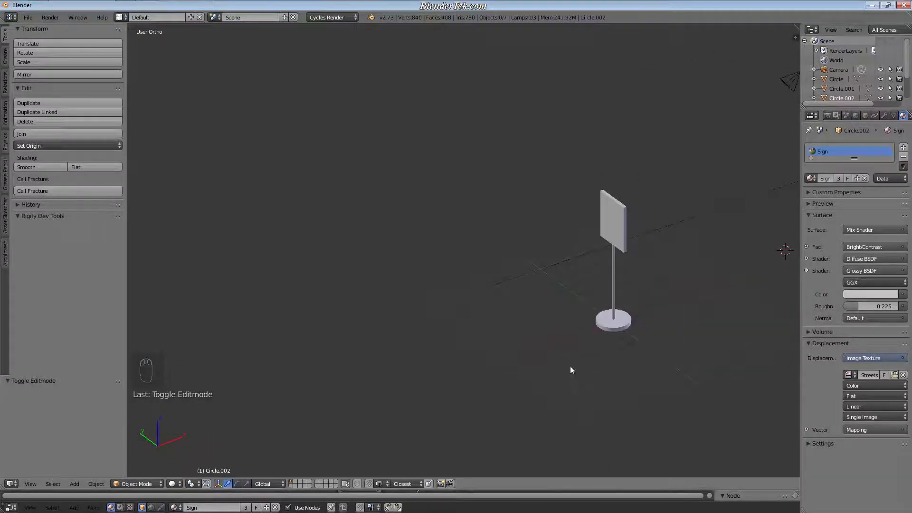
left_click(171, 485)
left_click(190, 428)
mouse_move(594, 335)
middle_mouse_down("shift")
mouse_move(572, 327)
mouse_move(464, 326)
mouse_move(543, 296)
middle_mouse_up("shift")
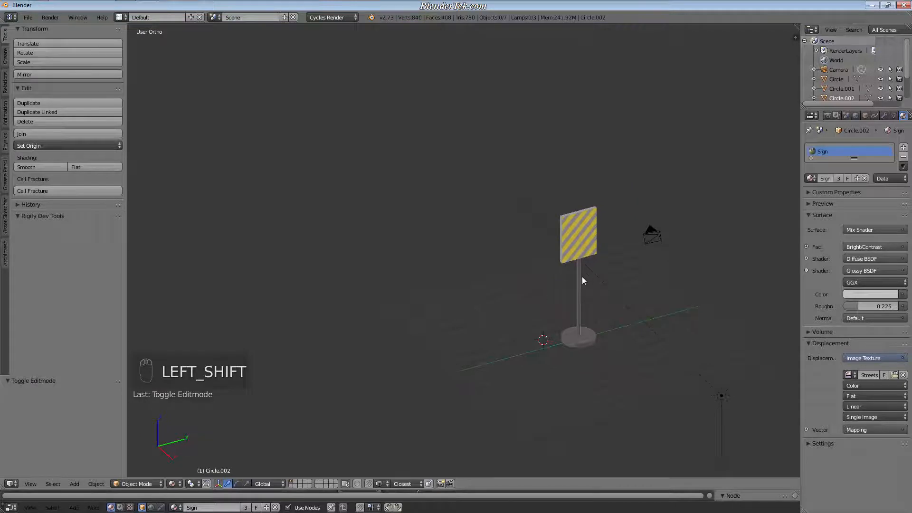